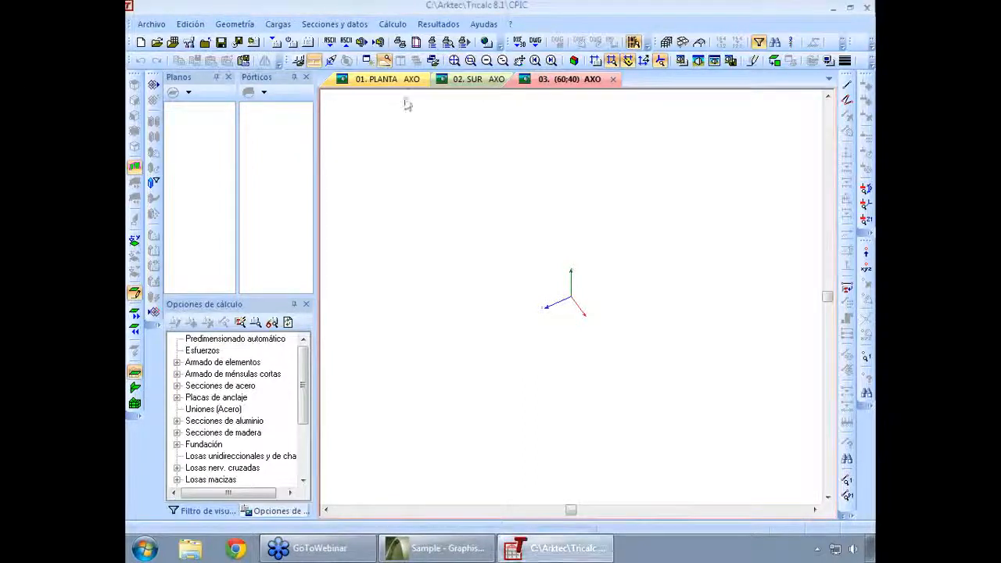
{"action": "left_click", "coordinate": [234, 24]}
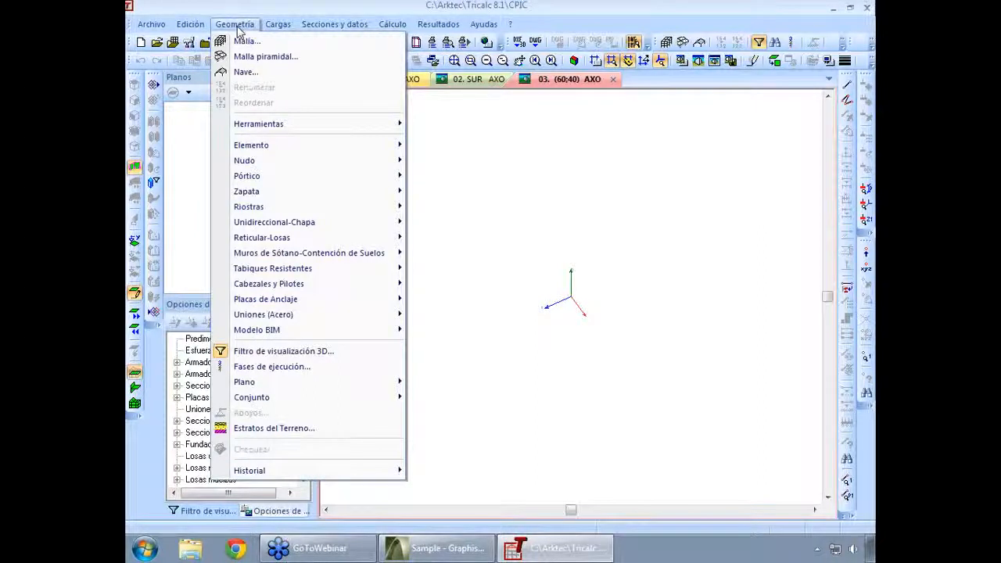
{"action": "mouse_move", "coordinate": [277, 26]}
{"action": "mouse_move", "coordinate": [326, 28]}
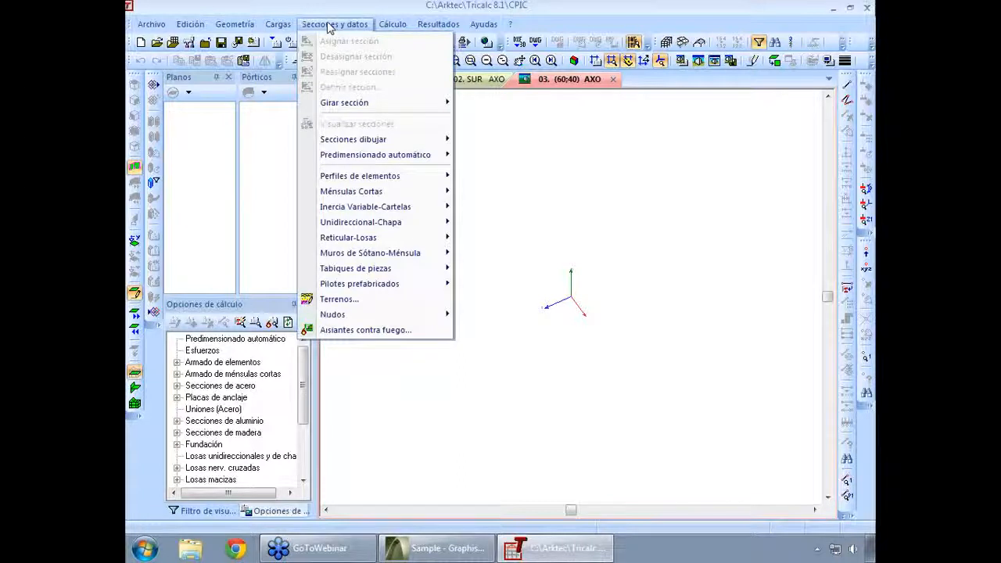
{"action": "left_click", "coordinate": [428, 27]}
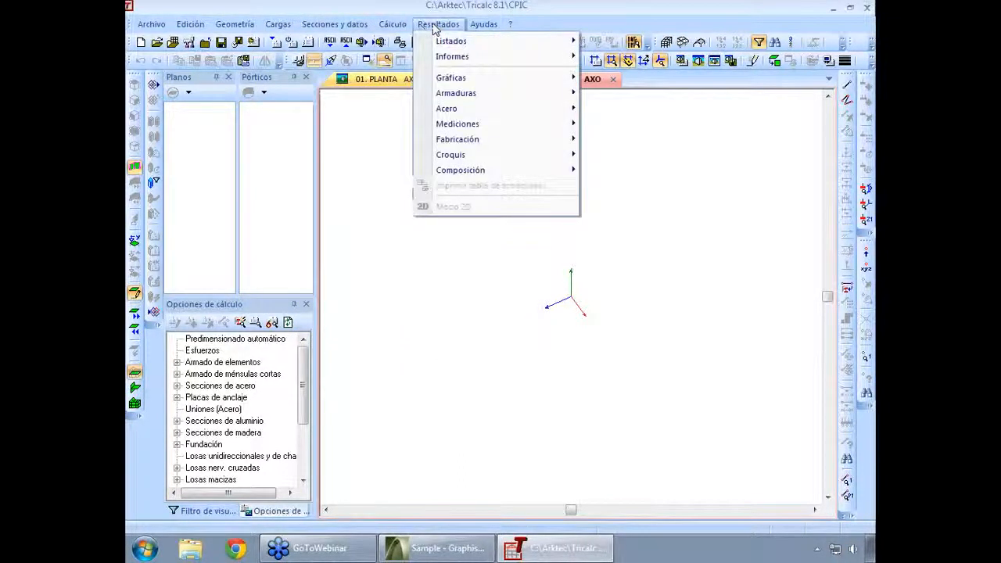
{"action": "left_click", "coordinate": [434, 26]}
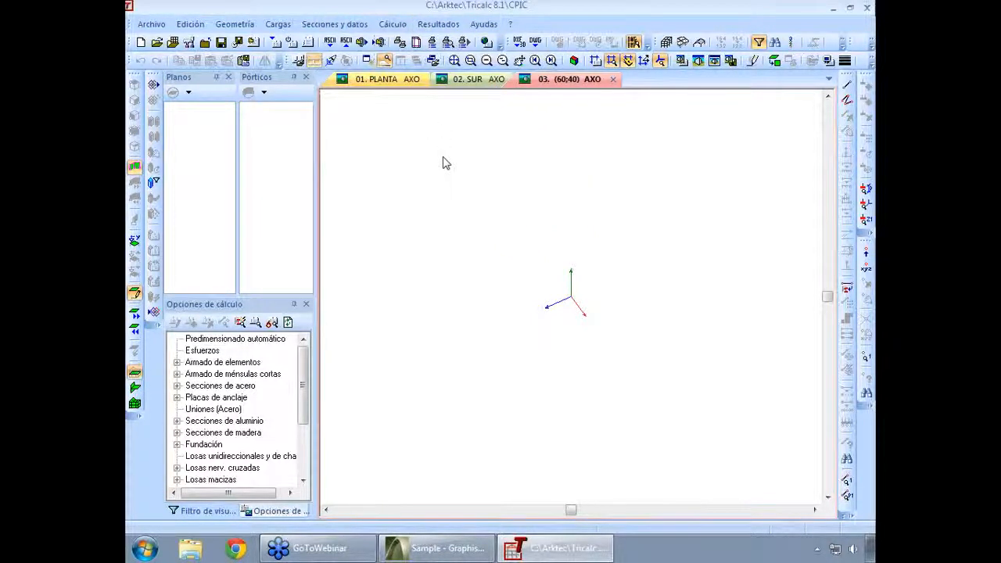
- Start importing a BIM model and browse to the Ejemplos IFC folder in Tricalc 8.1
{"action": "left_click", "coordinate": [153, 25]}
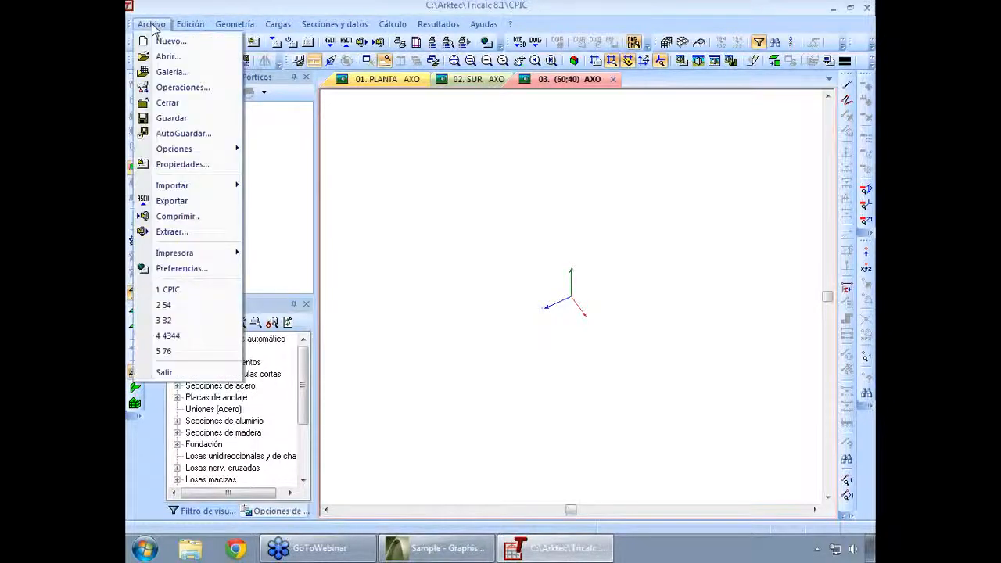
{"action": "mouse_move", "coordinate": [181, 188]}
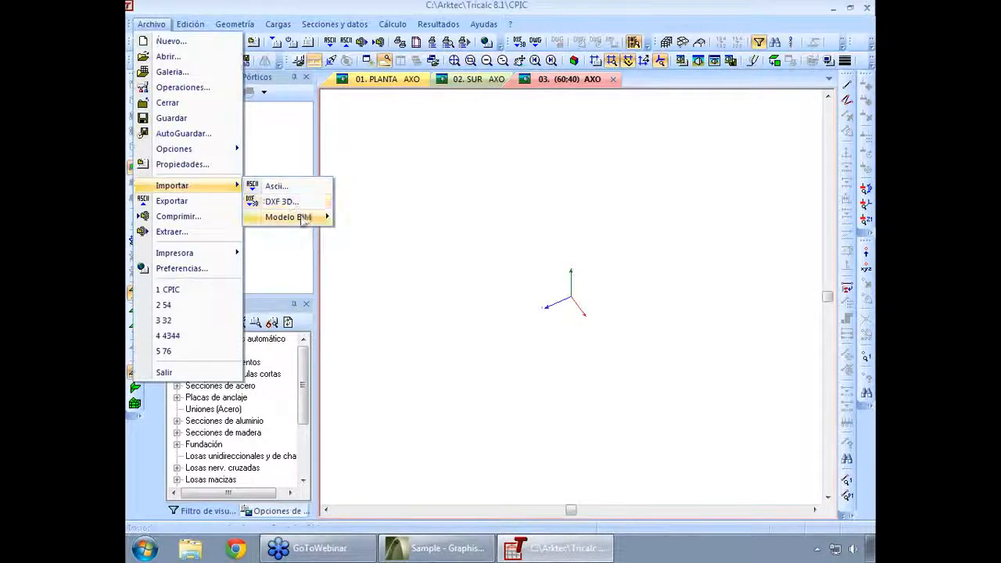
{"action": "mouse_move", "coordinate": [303, 223]}
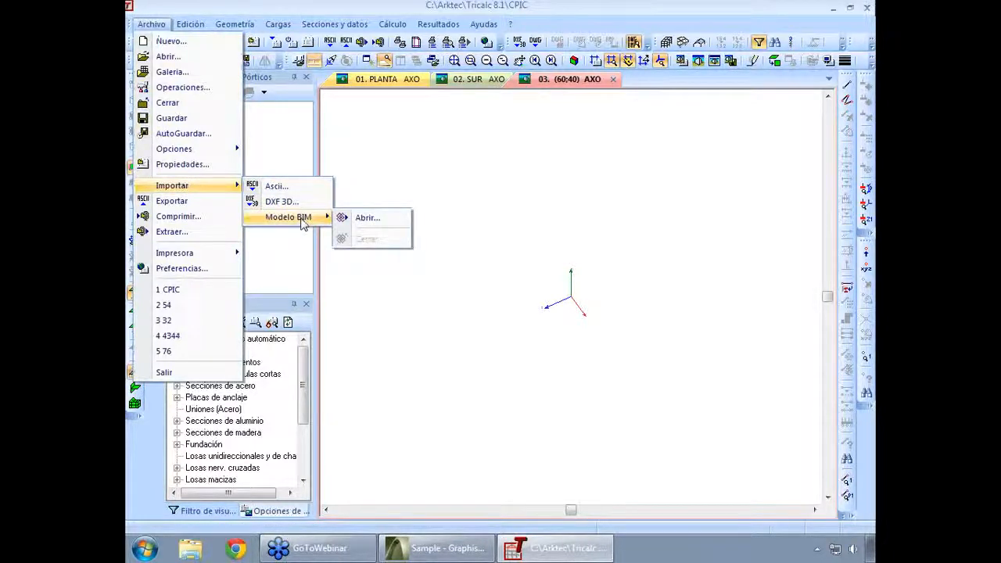
{"action": "left_click", "coordinate": [388, 225]}
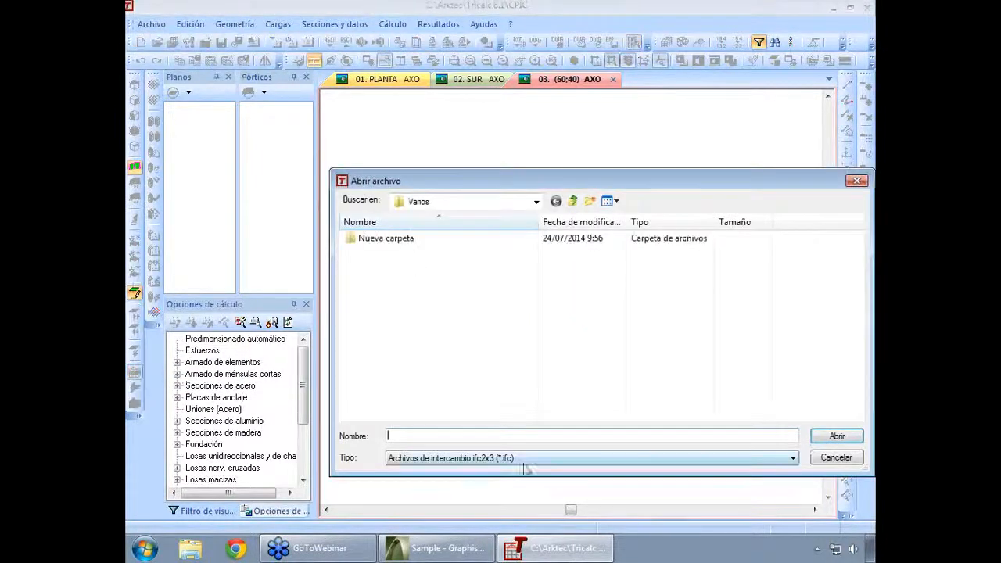
{"action": "left_click", "coordinate": [574, 203]}
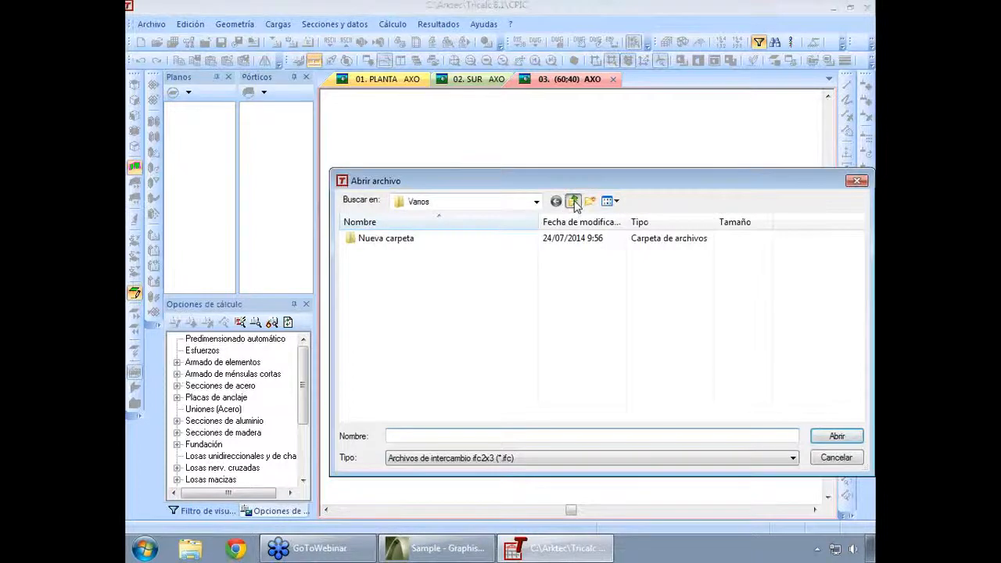
{"action": "scroll", "coordinate": [458, 302], "scroll_direction": "down", "scroll_amount": 5}
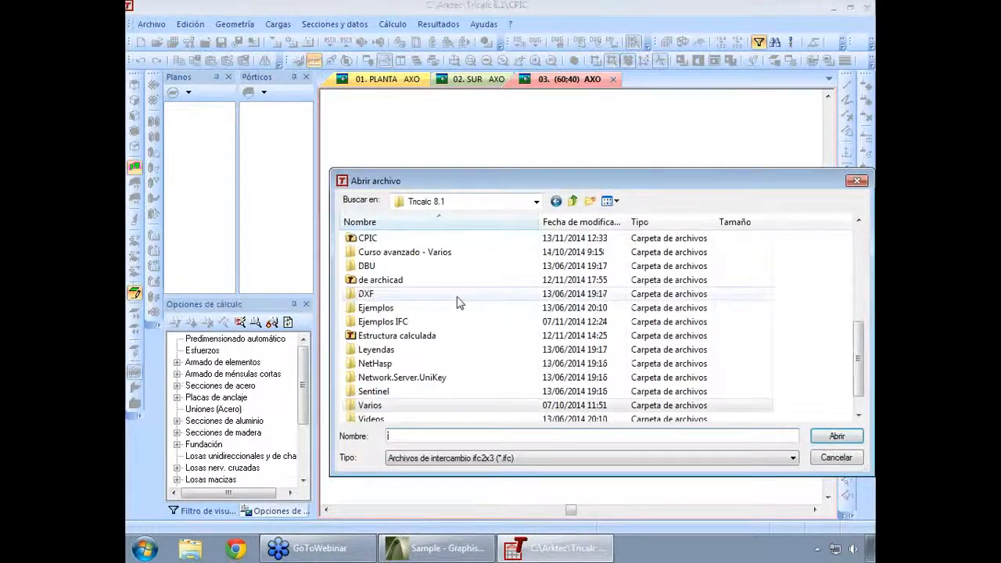
{"action": "double_click", "coordinate": [392, 323]}
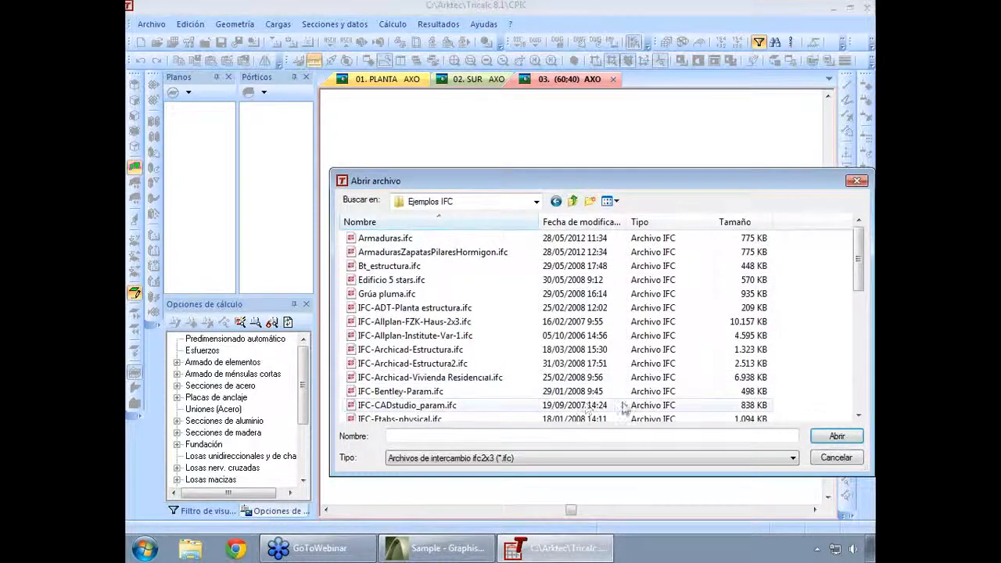
- Import IFC-Bentley-Param.ifc as a BIM model and decline storing its .ntr file
{"action": "left_click", "coordinate": [435, 394]}
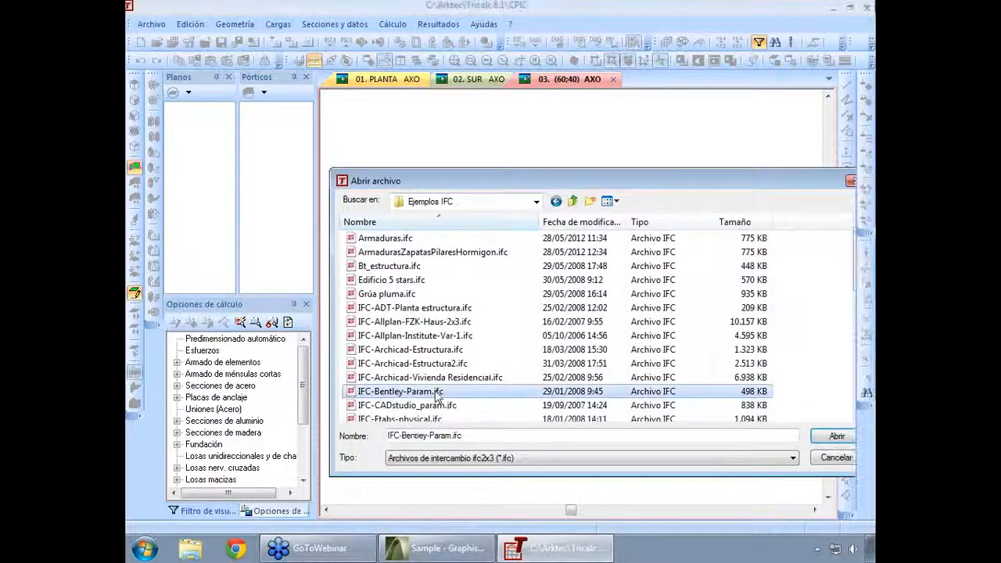
{"action": "double_click", "coordinate": [436, 393]}
{"action": "left_click", "coordinate": [554, 354]}
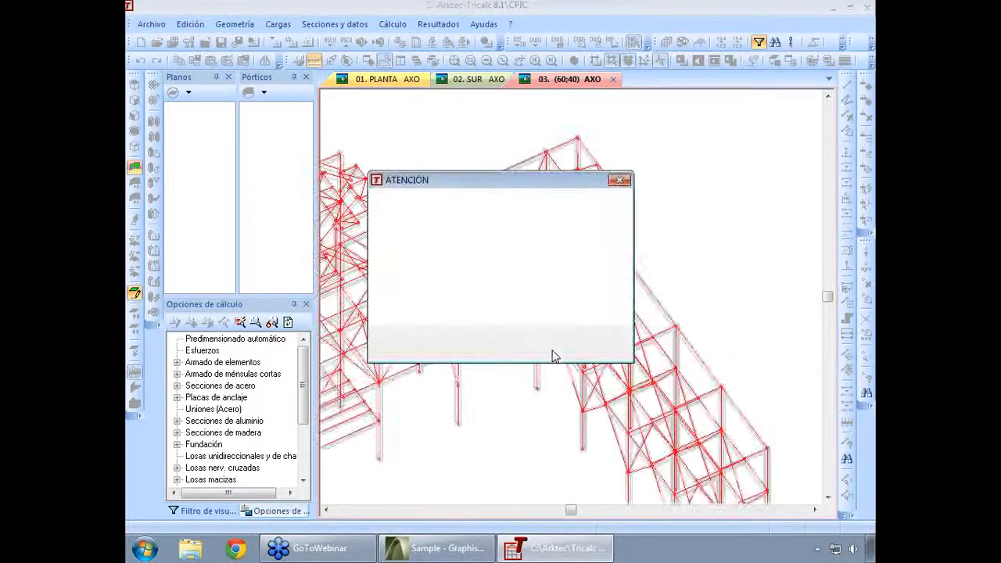
{"action": "left_click", "coordinate": [592, 347]}
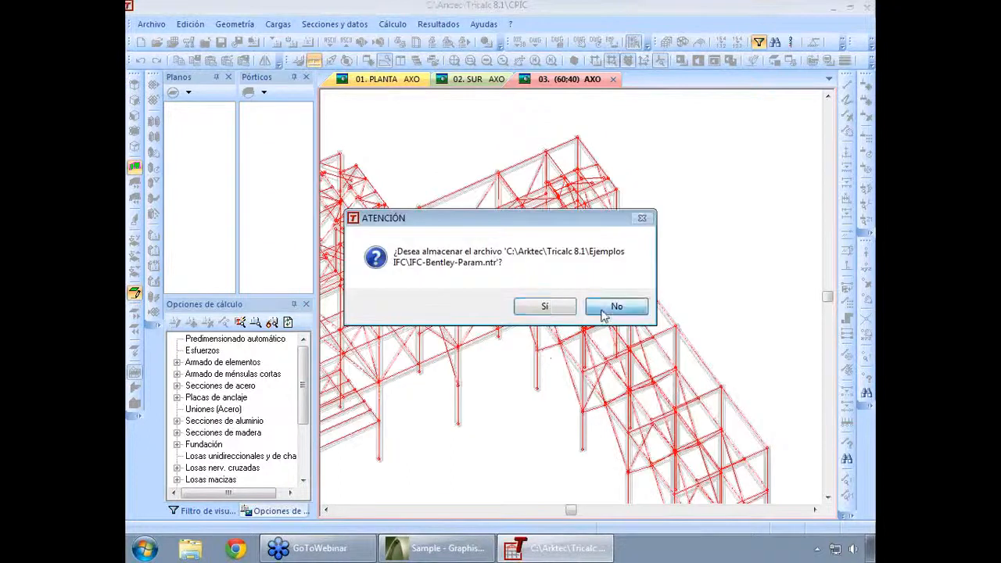
{"action": "left_click", "coordinate": [603, 312]}
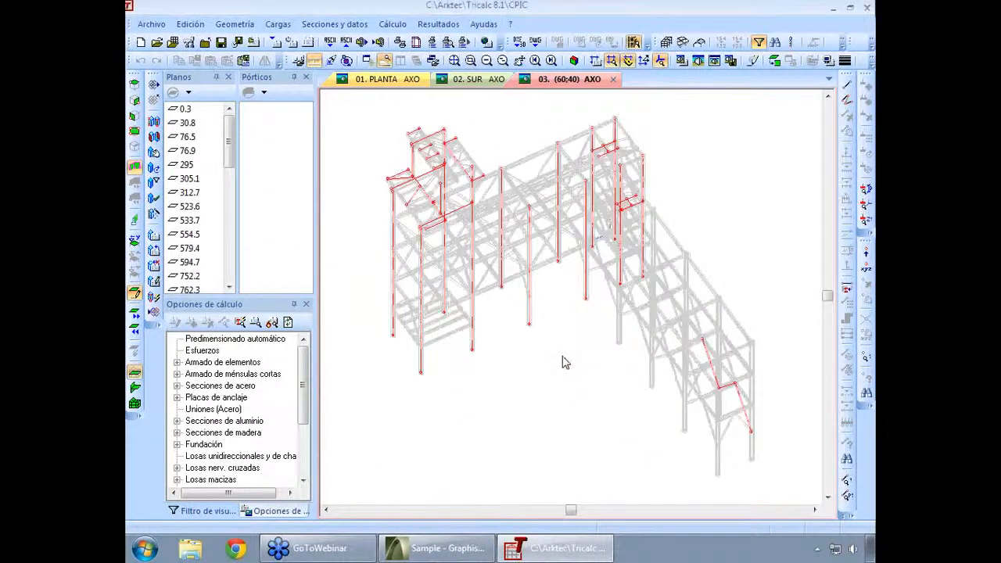
- Examine the imported frame from a lower viewing angle, inspect the platform beams' axes and profiles, and close the BIM model
{"action": "key", "text": "Up"}
{"action": "key", "text": "Up"}
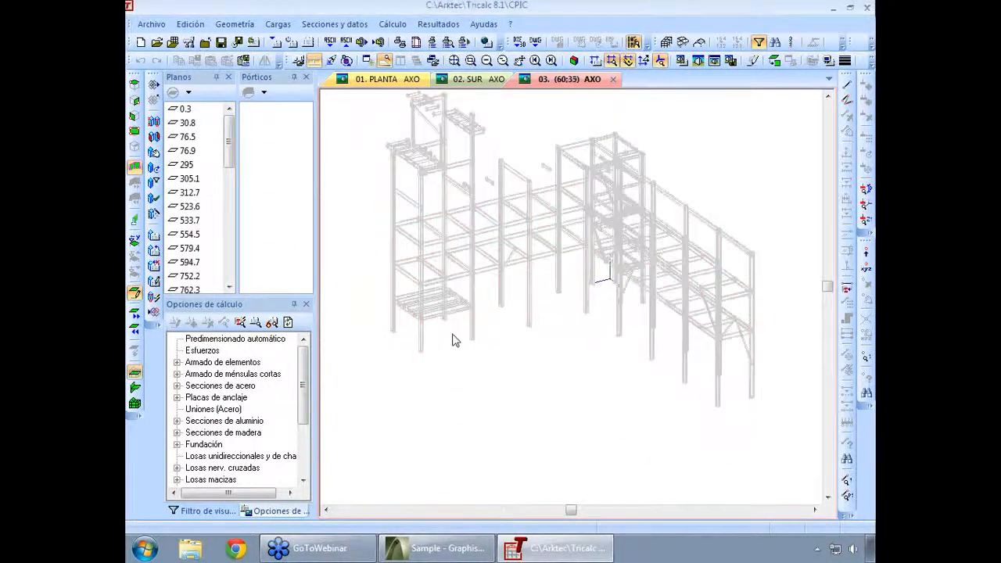
{"action": "scroll", "coordinate": [445, 287], "scroll_direction": "up", "scroll_amount": 2}
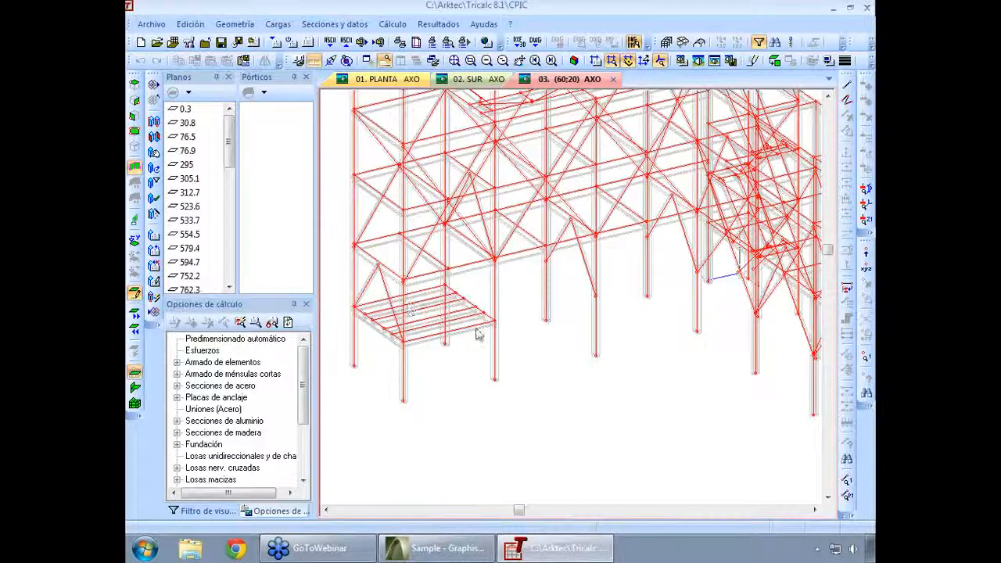
{"action": "scroll", "coordinate": [355, 344], "scroll_direction": "up", "scroll_amount": 3}
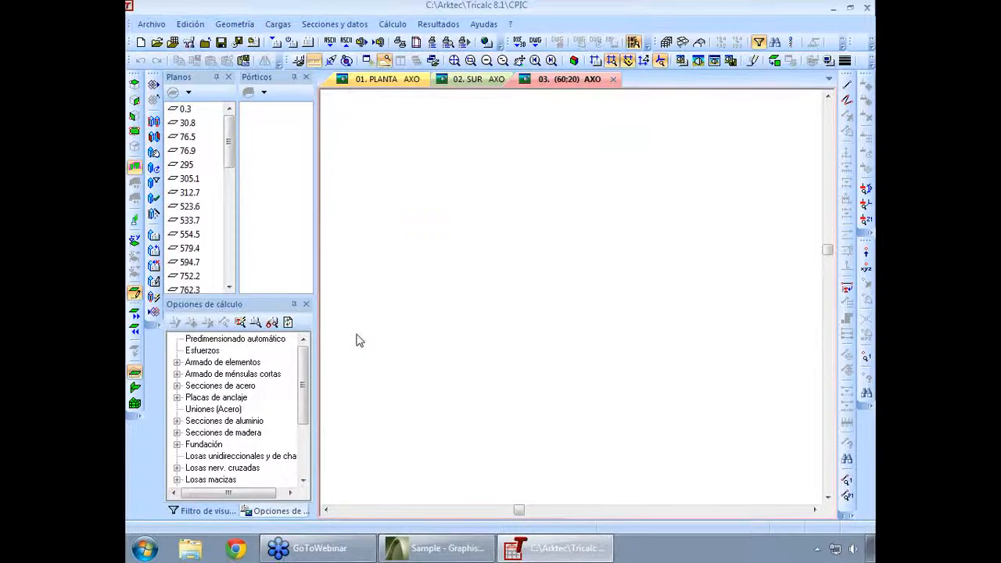
{"action": "scroll", "coordinate": [378, 342], "scroll_direction": "up", "scroll_amount": 2}
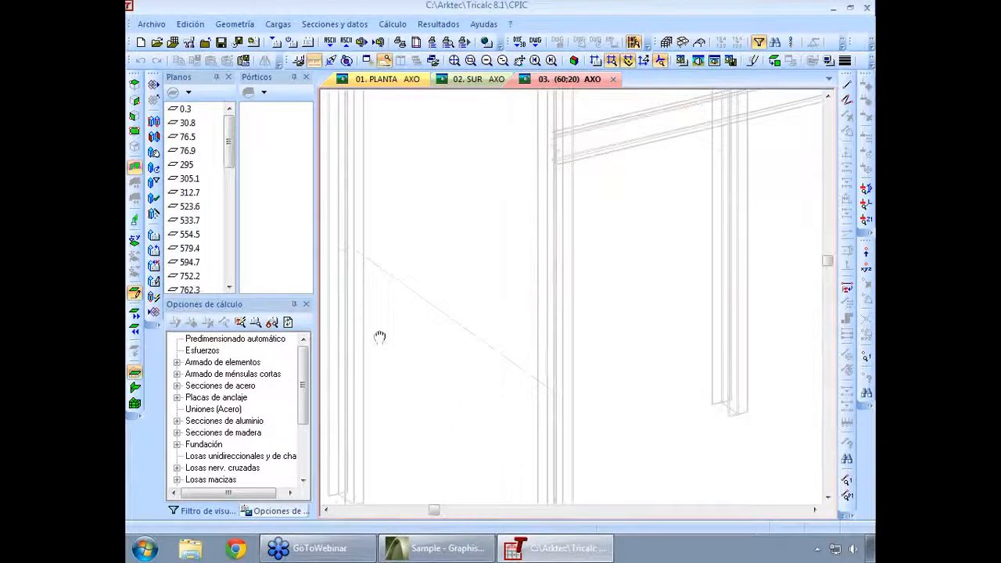
{"action": "scroll", "coordinate": [476, 353], "scroll_direction": "up", "scroll_amount": 1}
{"action": "scroll", "coordinate": [524, 286], "scroll_direction": "up", "scroll_amount": 2}
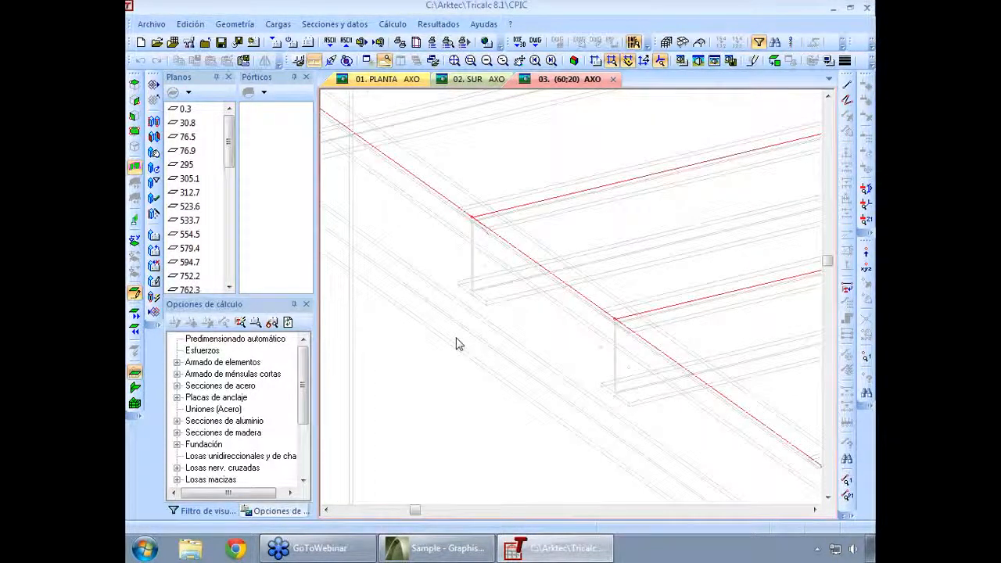
{"action": "scroll", "coordinate": [457, 344], "scroll_direction": "down", "scroll_amount": 2}
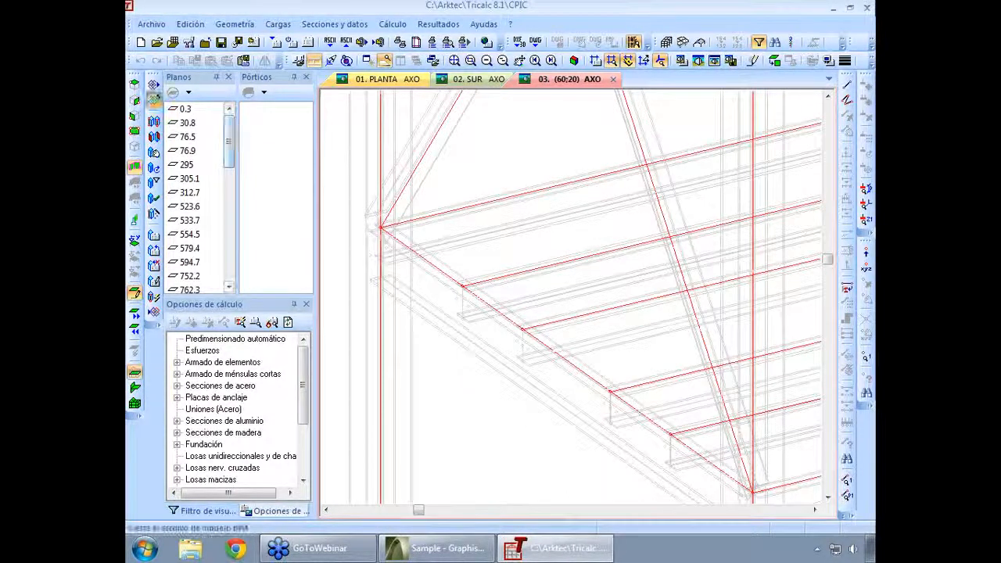
{"action": "left_click", "coordinate": [152, 99]}
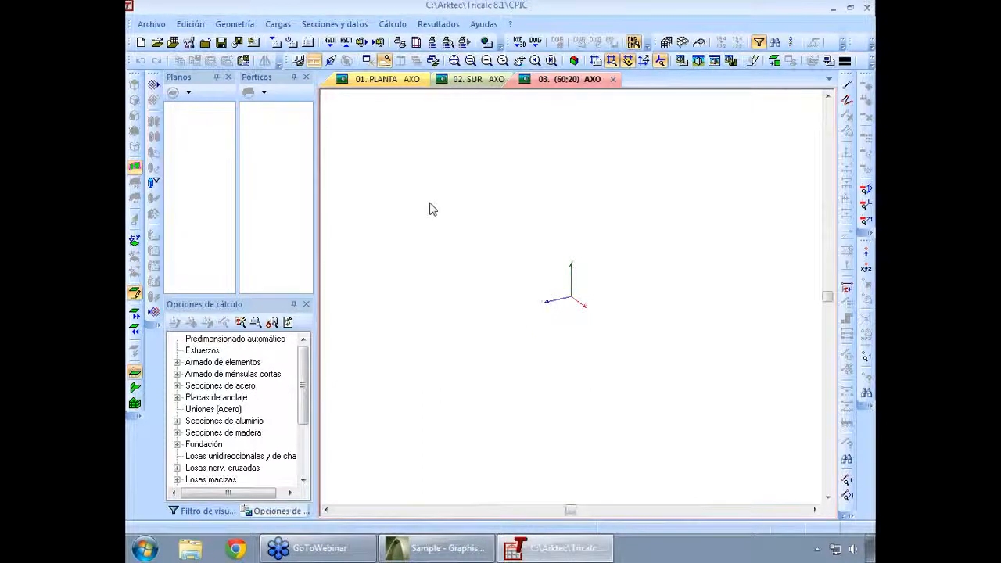
- Set a horizontal work plane at elevation 0 cm
{"action": "left_click", "coordinate": [493, 181]}
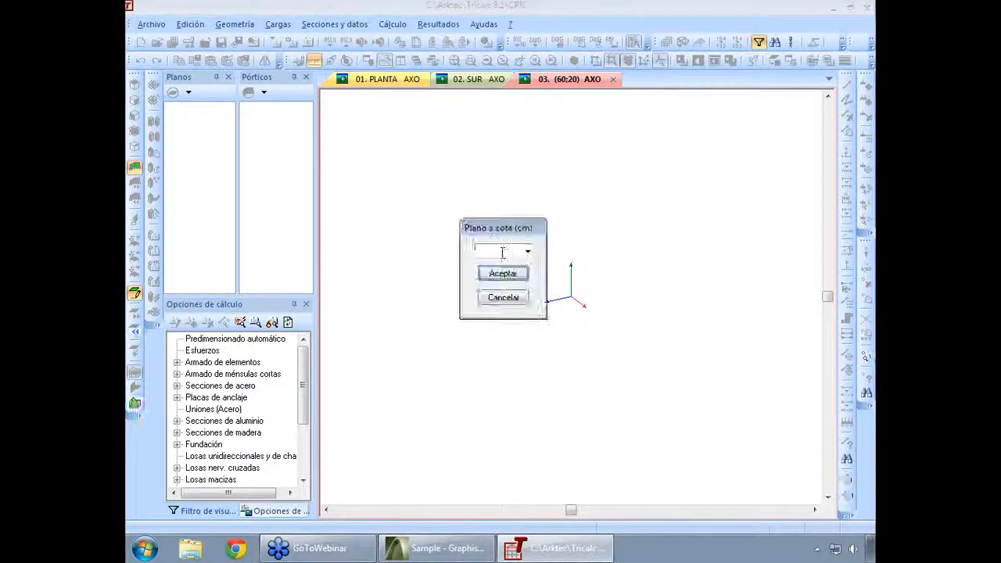
{"action": "left_click", "coordinate": [521, 275]}
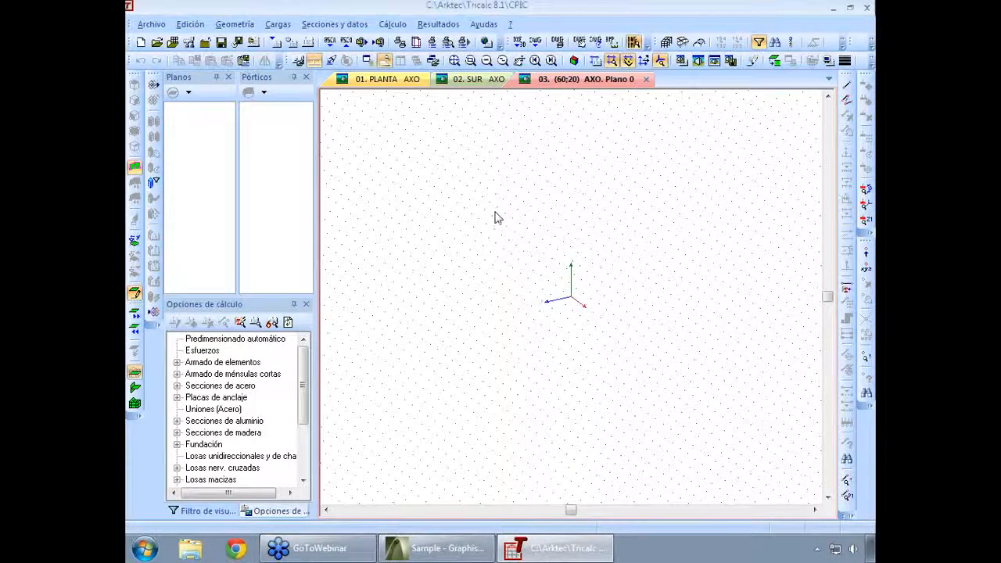
{"action": "middle_click_drag", "start_coordinate": [565, 208], "coordinate": [494, 204]}
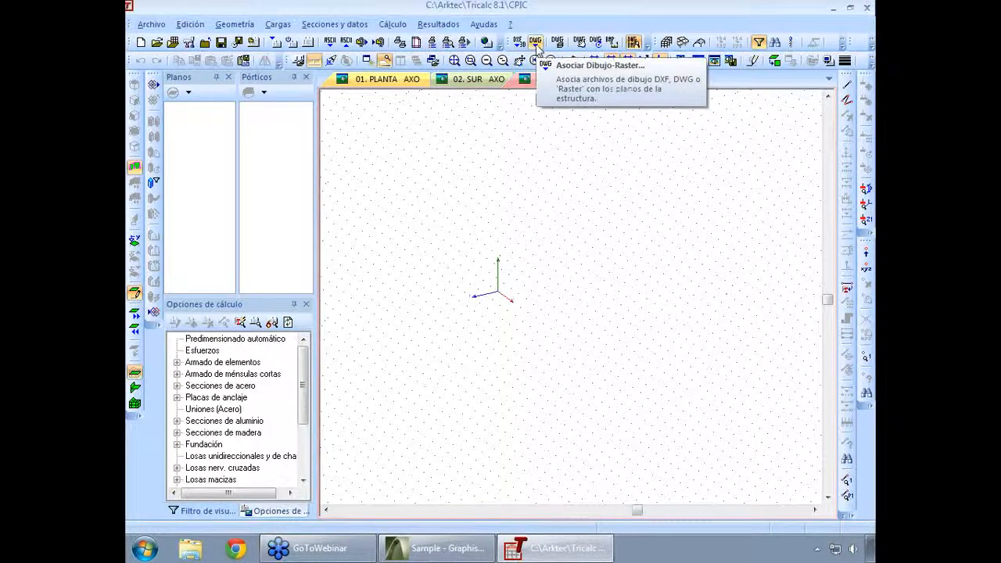
- Select PL_V26.dwg from the Varios folder as the default drawing associated with the structure's planes
{"action": "left_click", "coordinate": [537, 50]}
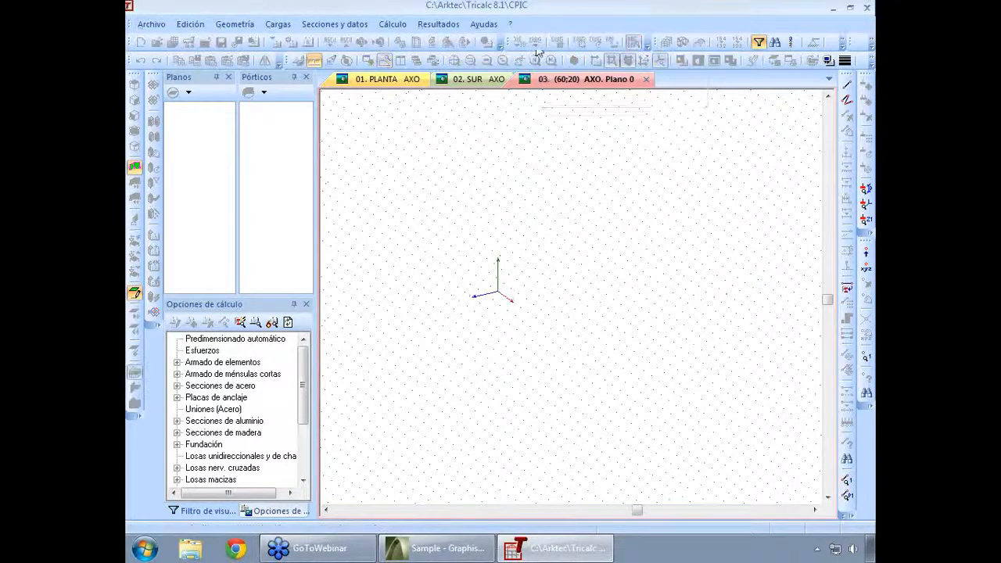
{"action": "left_click", "coordinate": [598, 172]}
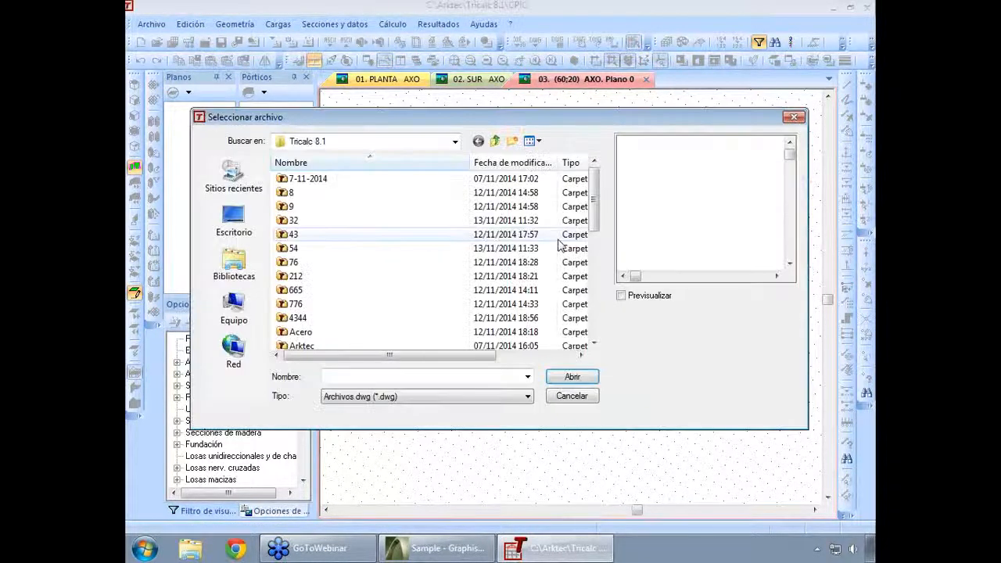
{"action": "left_click", "coordinate": [406, 397]}
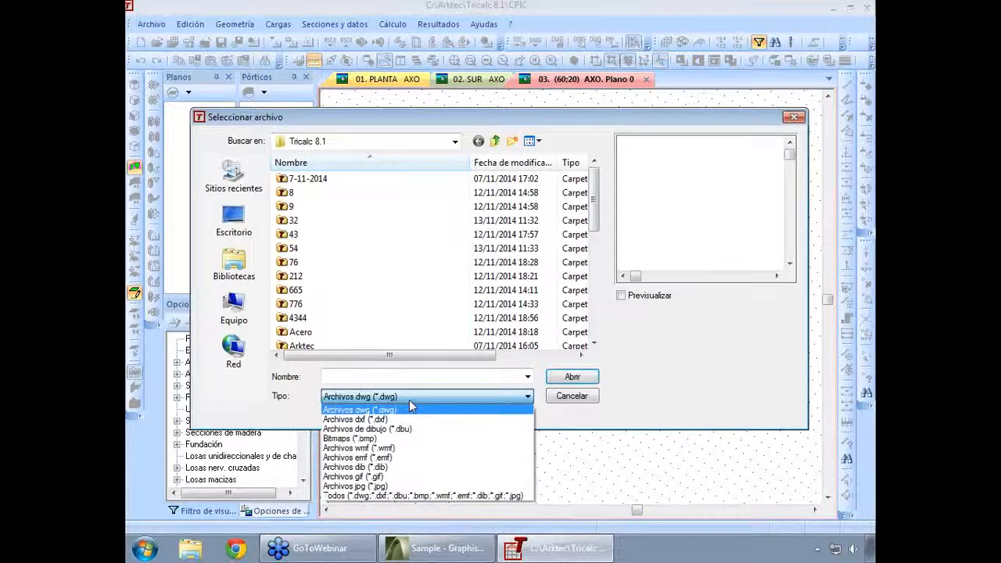
{"action": "left_click", "coordinate": [410, 407]}
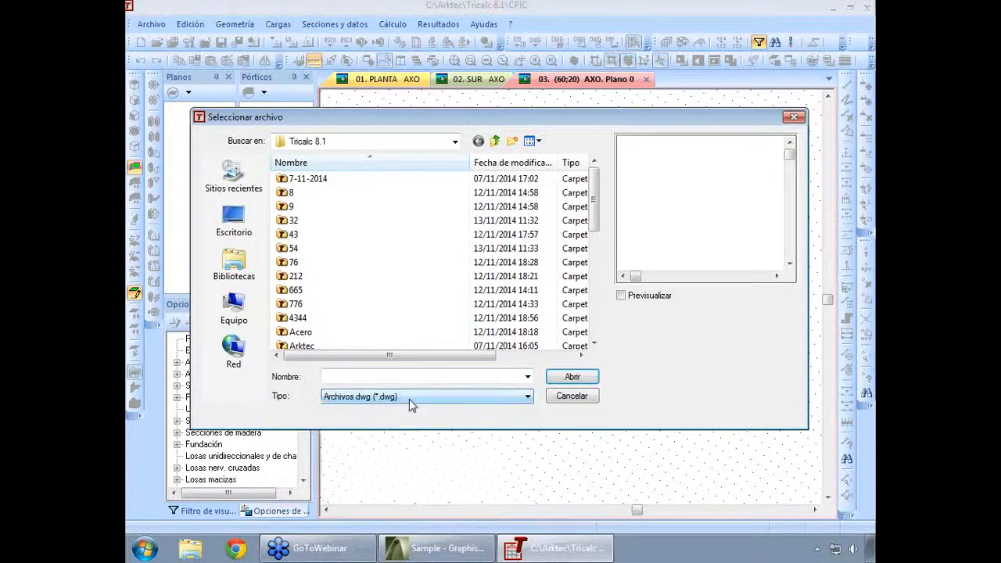
{"action": "left_click_drag", "start_coordinate": [592, 218], "coordinate": [591, 316]}
{"action": "double_click", "coordinate": [314, 307]}
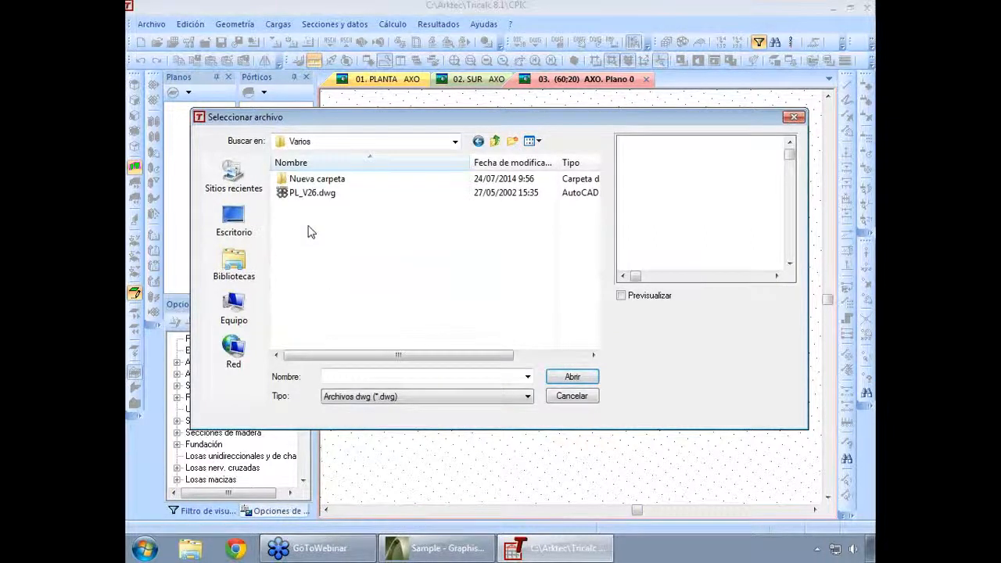
{"action": "left_click", "coordinate": [314, 194]}
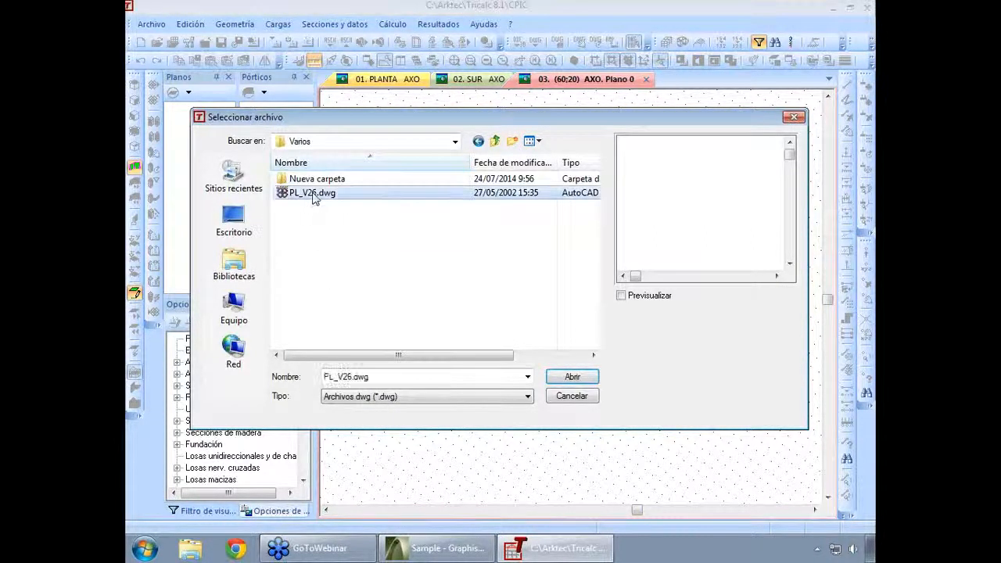
{"action": "double_click", "coordinate": [313, 194]}
- Import the drawing in metres with factor 1,0000, polygon creation and translation to the origin, and confirm its association
{"action": "left_click", "coordinate": [512, 308]}
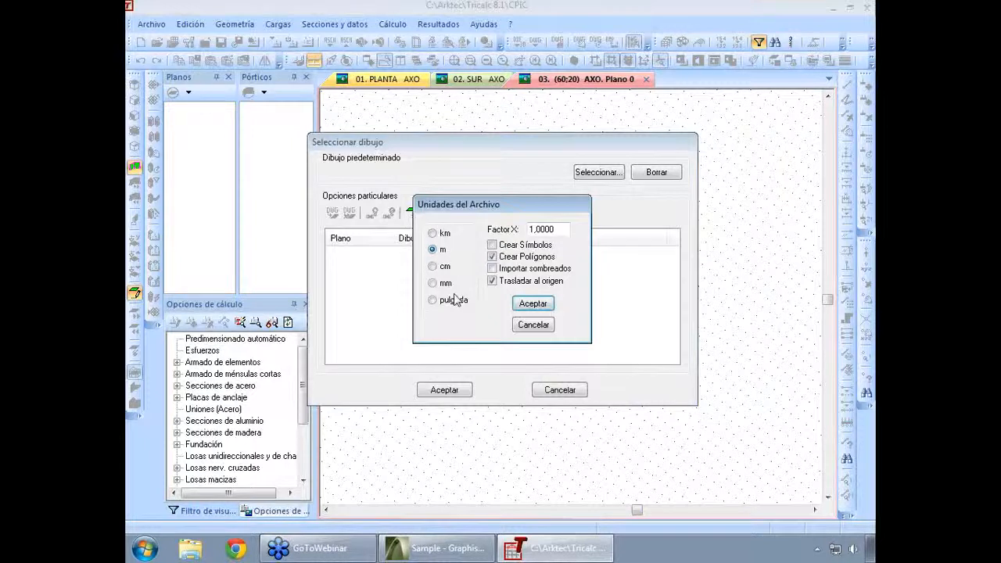
{"action": "left_click", "coordinate": [533, 305]}
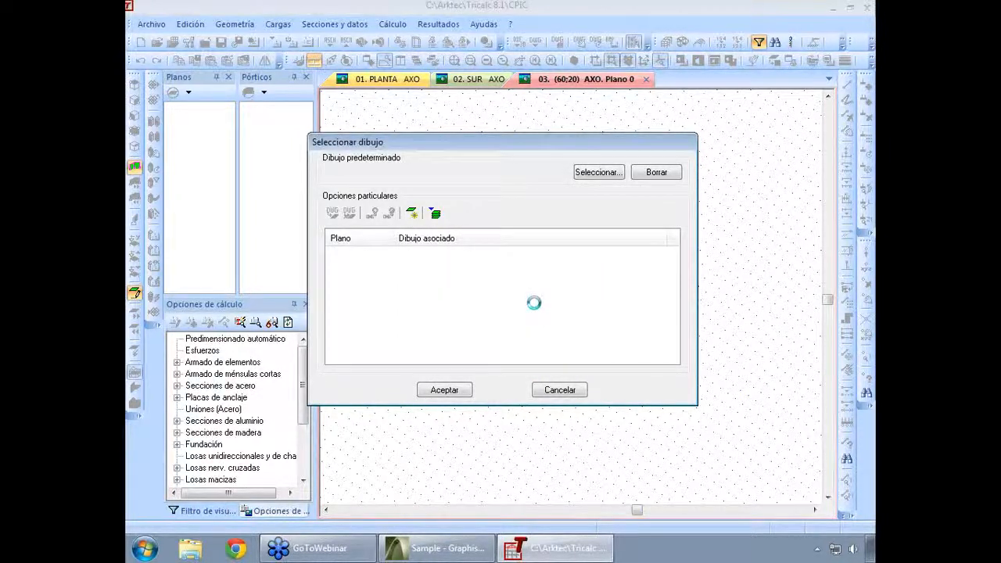
{"action": "left_click", "coordinate": [444, 390]}
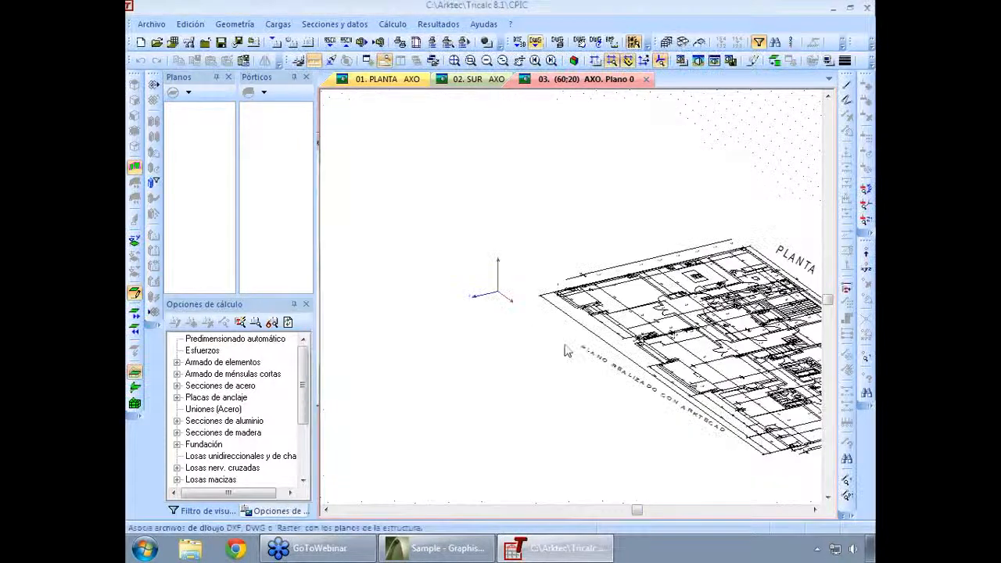
- Switch the drawing on plane 0 to plan view and enlarge the rooms along the slanted facade
{"action": "middle_click_drag", "start_coordinate": [534, 330], "coordinate": [564, 334]}
{"action": "left_click", "coordinate": [775, 61]}
{"action": "scroll", "coordinate": [757, 235], "scroll_direction": "up", "scroll_amount": 2}
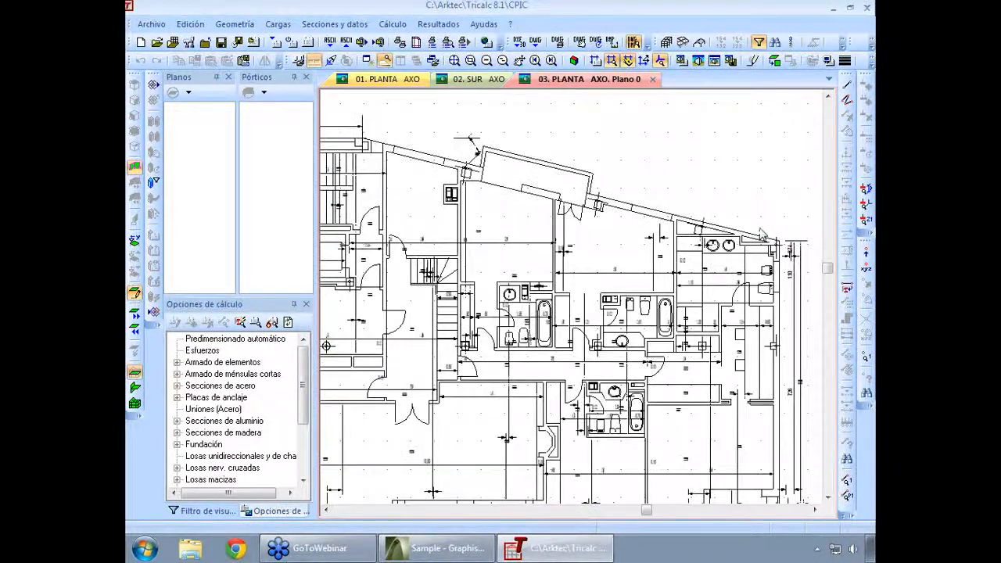
- Open the associated drawing's layer list and make PILARES_ the current layer
{"action": "scroll", "coordinate": [759, 232], "scroll_direction": "up", "scroll_amount": 1}
{"action": "scroll", "coordinate": [741, 249], "scroll_direction": "down", "scroll_amount": 1}
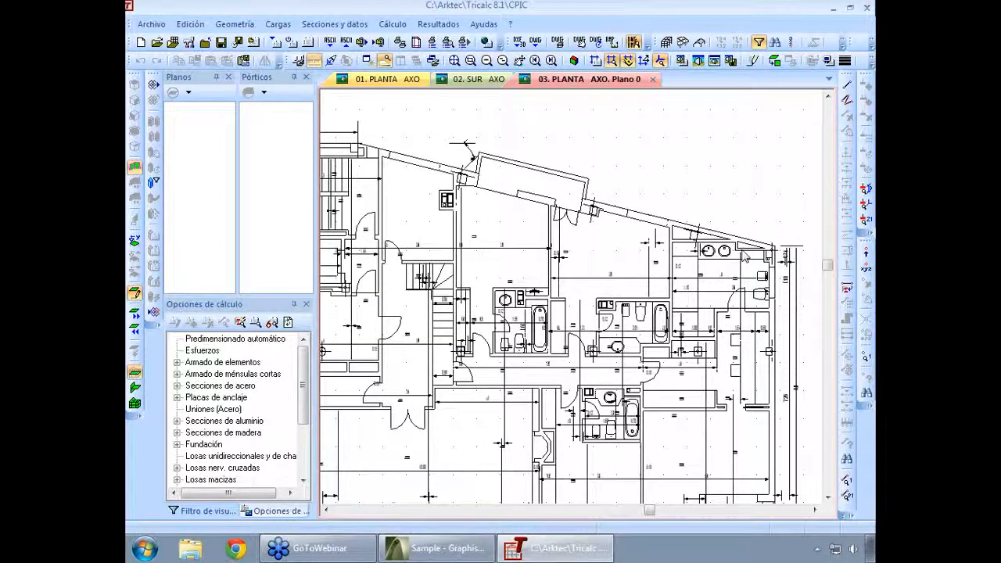
{"action": "left_click", "coordinate": [557, 43]}
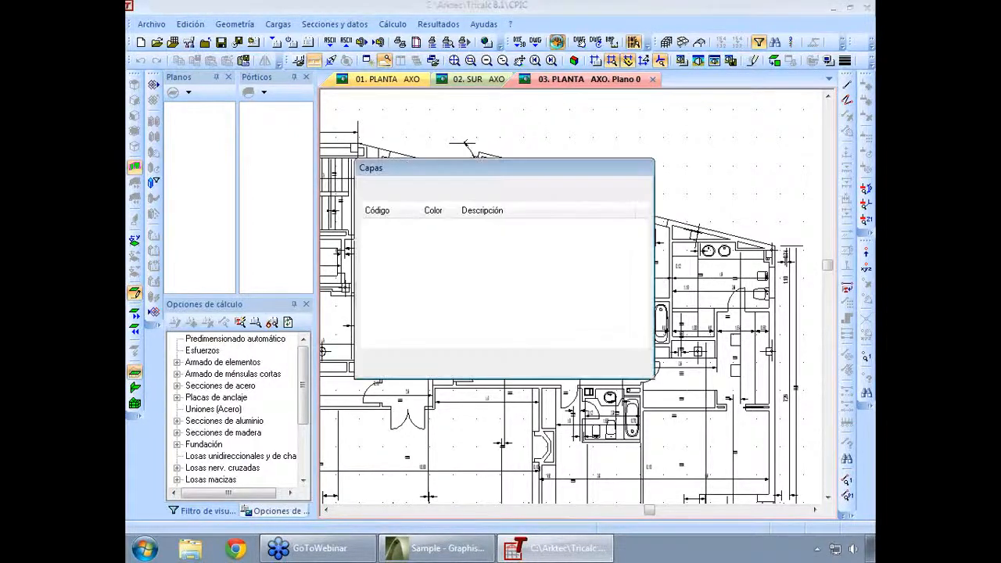
{"action": "left_click", "coordinate": [390, 263]}
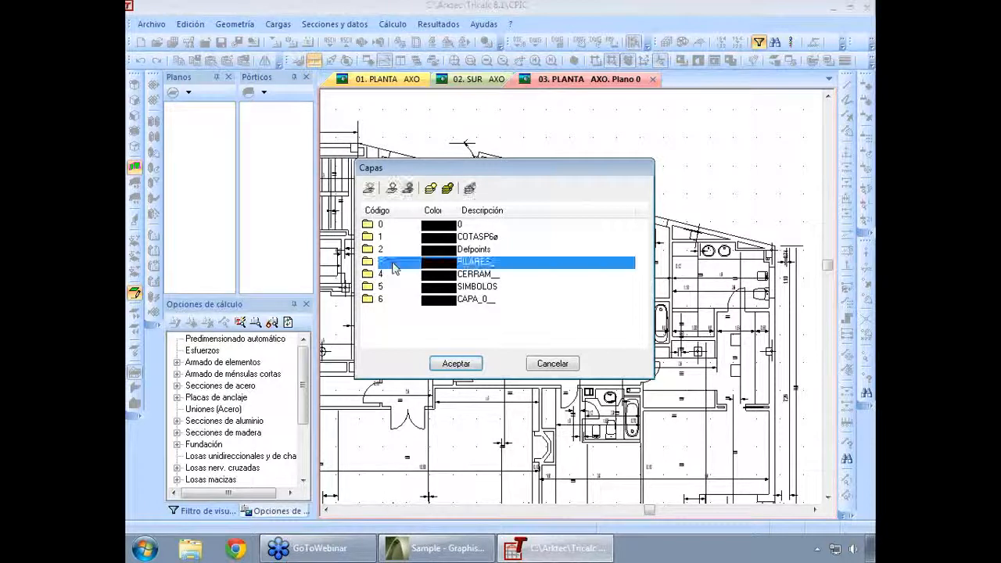
{"action": "left_click", "coordinate": [368, 189]}
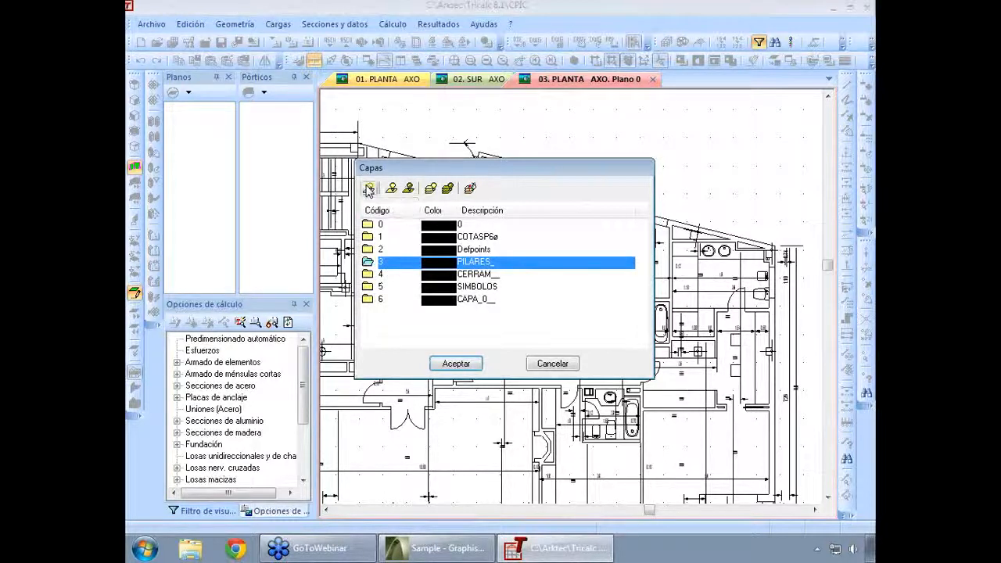
- Colour the CERRAM__ layer cyan and apply the layer settings so only CERRAM__ and PILARES_ are shown
{"action": "left_click", "coordinate": [390, 274]}
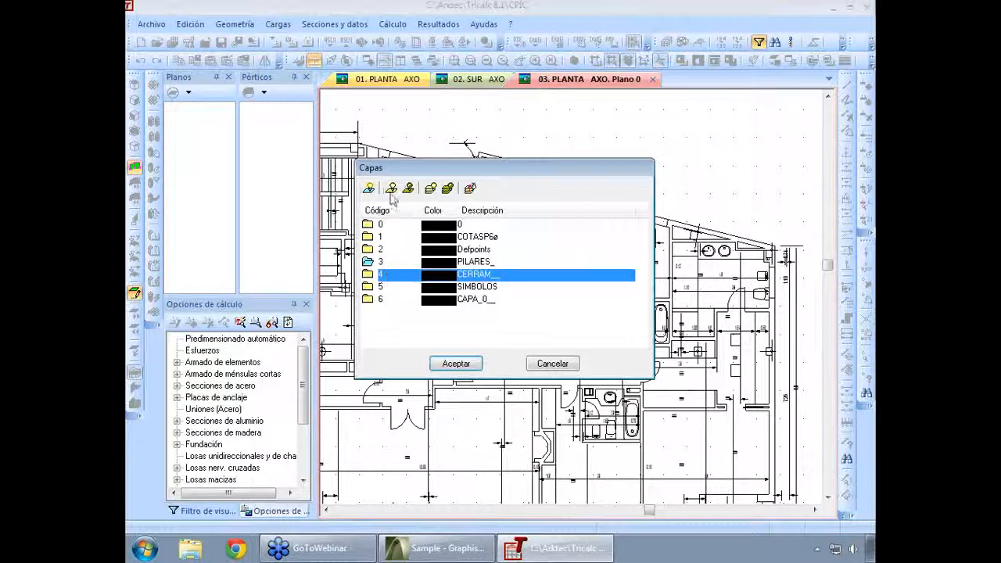
{"action": "left_click", "coordinate": [470, 188]}
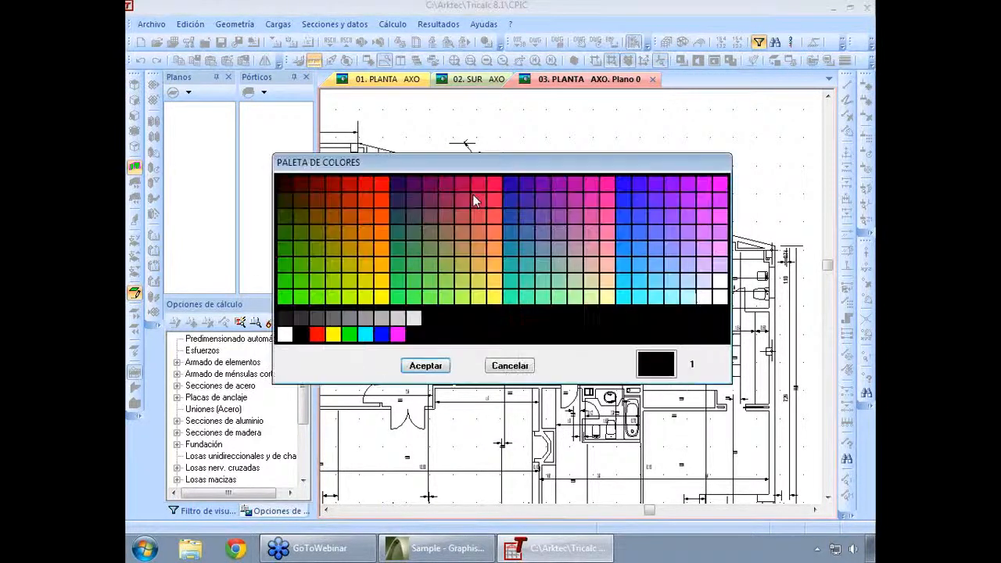
{"action": "left_click", "coordinate": [366, 334]}
{"action": "left_click", "coordinate": [428, 365]}
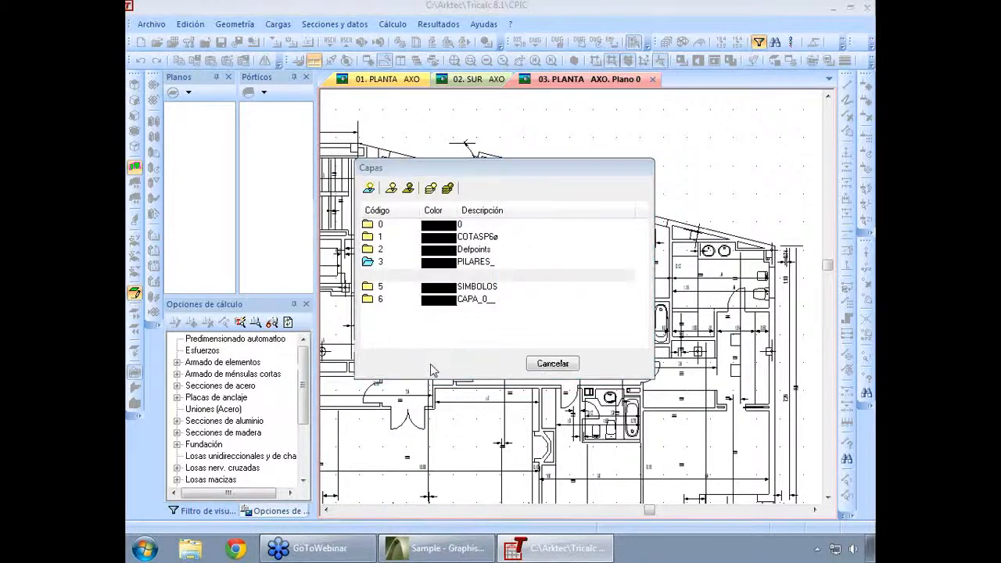
{"action": "left_click", "coordinate": [468, 365]}
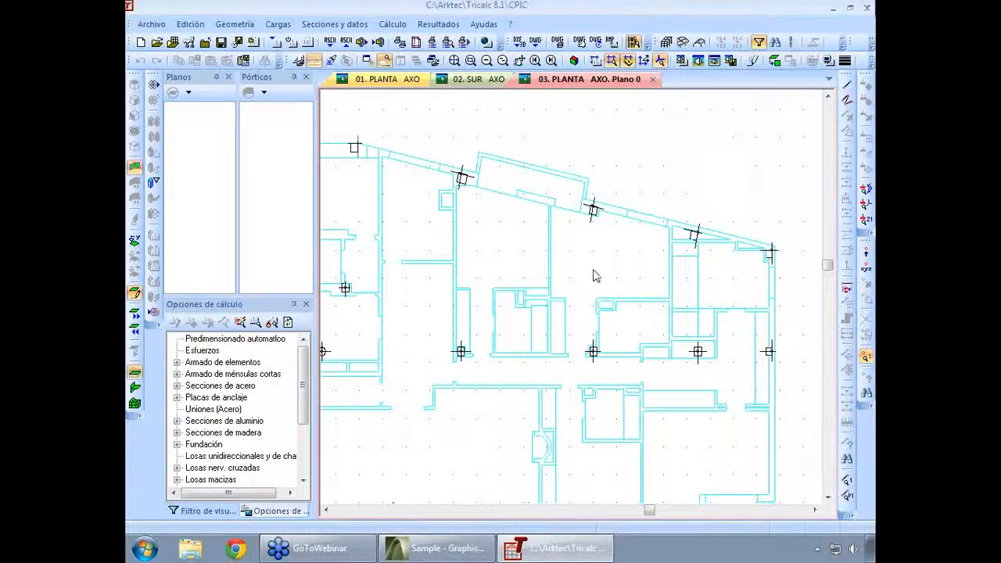
- Start a chain of elements by N nodes along the middle row of columns, ending at the column on the east wall
{"action": "middle_click_drag", "start_coordinate": [594, 276], "coordinate": [589, 230]}
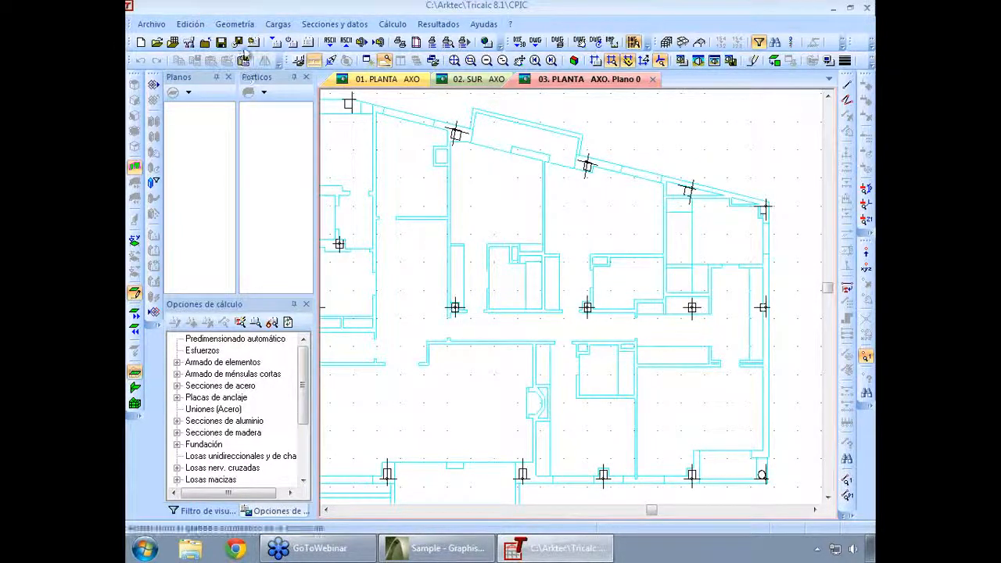
{"action": "left_click", "coordinate": [238, 25]}
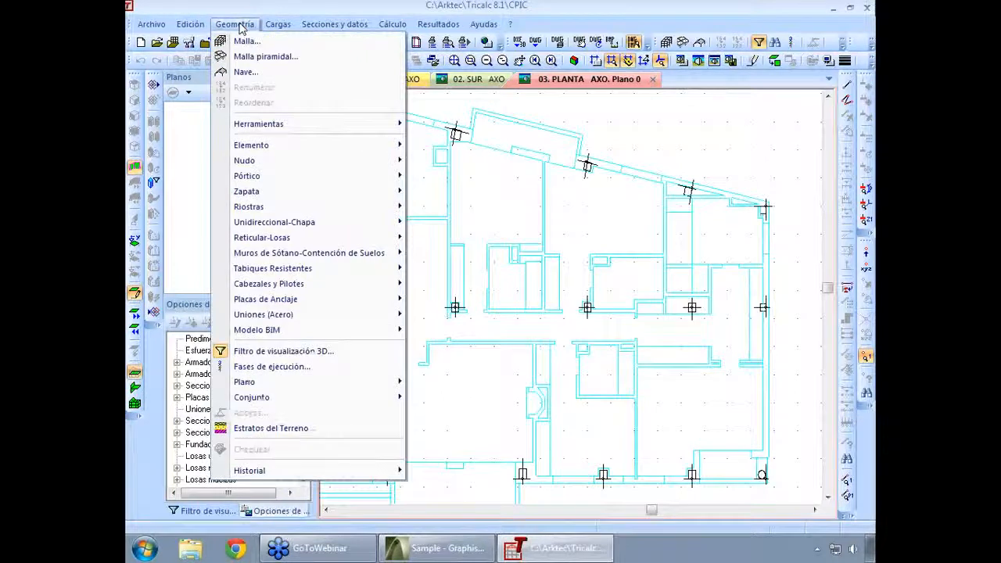
{"action": "mouse_move", "coordinate": [266, 149]}
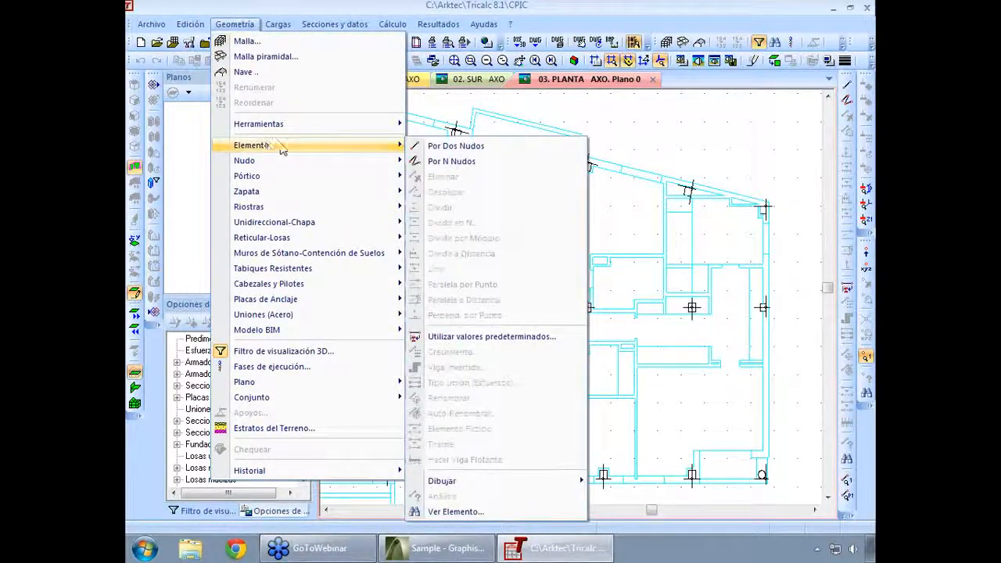
{"action": "left_click", "coordinate": [462, 161]}
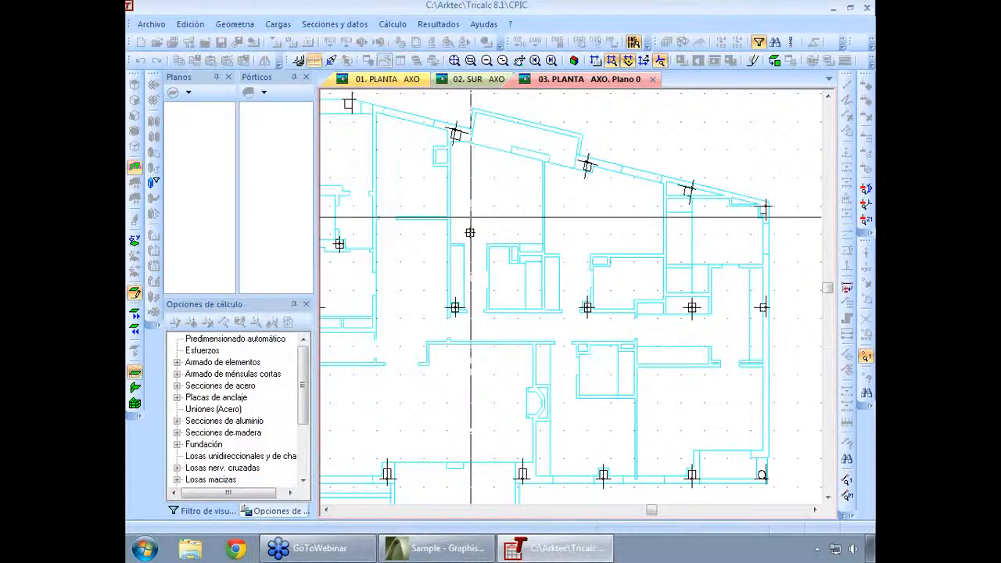
{"action": "scroll", "coordinate": [460, 307], "scroll_direction": "up", "scroll_amount": 2}
{"action": "left_click", "coordinate": [440, 305]}
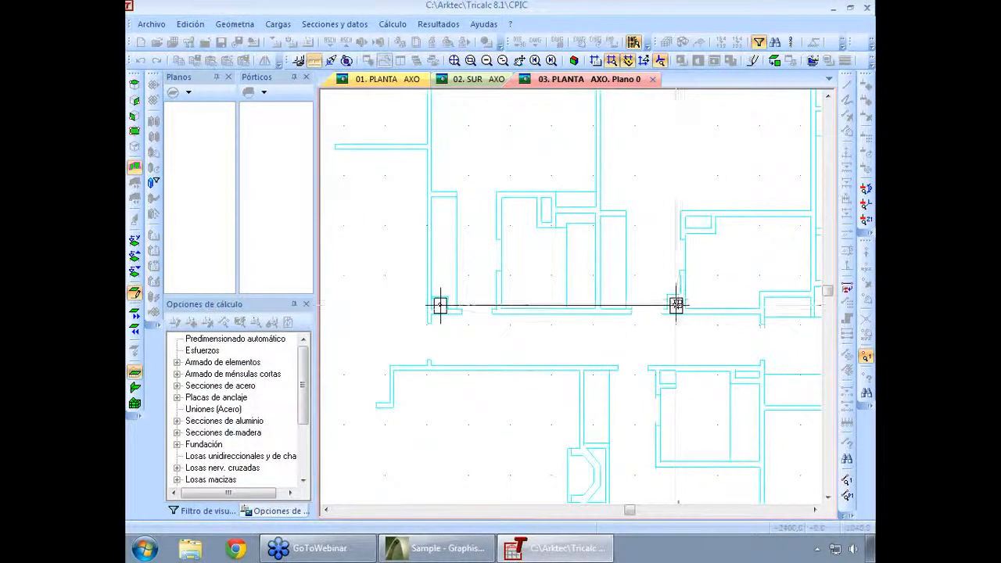
{"action": "scroll", "coordinate": [682, 298], "scroll_direction": "down", "scroll_amount": 1}
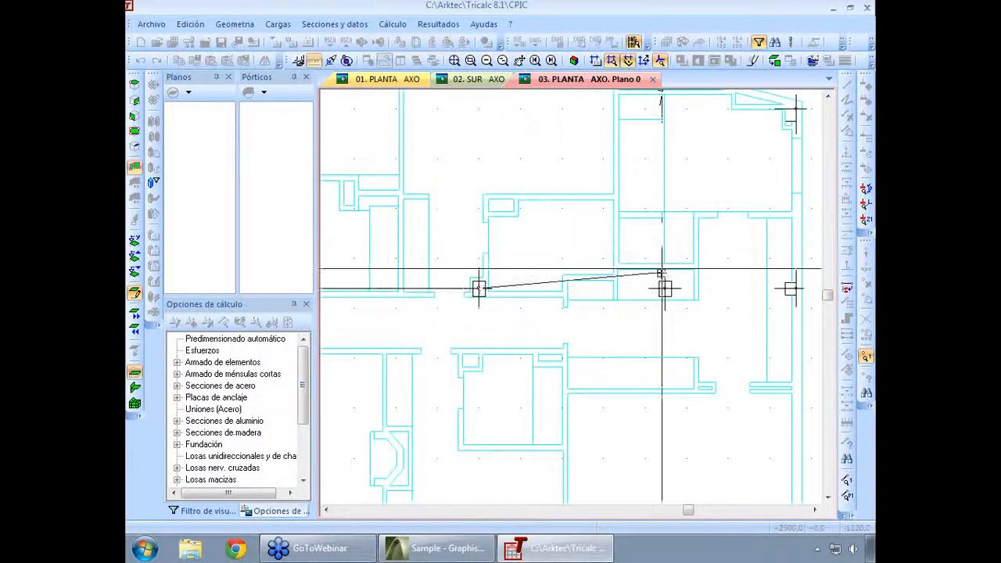
{"action": "left_click", "coordinate": [790, 288]}
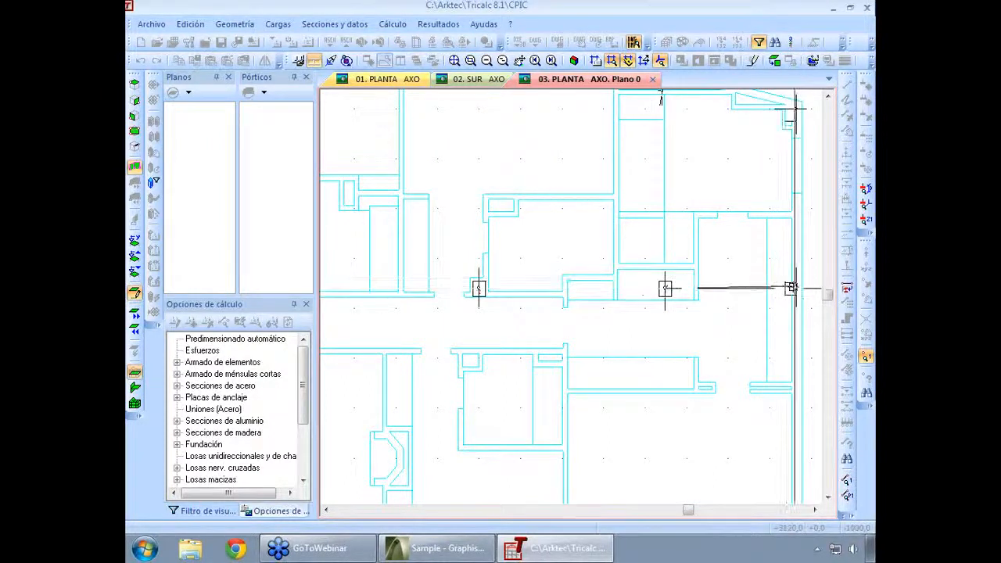
- Continue the chain to the upper corner column, along the slanted facade columns, and back to the middle row's first column
{"action": "scroll", "coordinate": [791, 180], "scroll_direction": "up", "scroll_amount": 3}
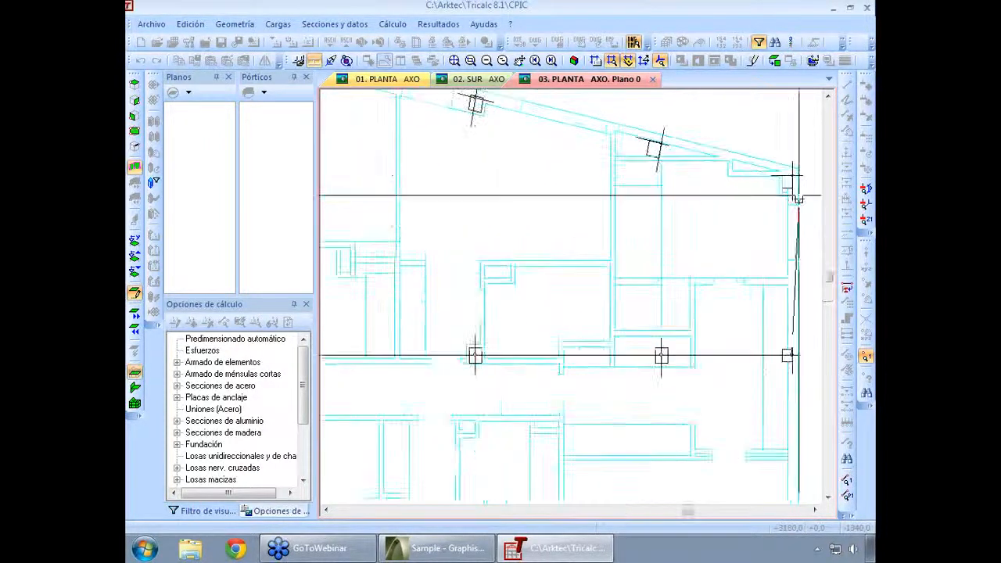
{"action": "left_click", "coordinate": [791, 177]}
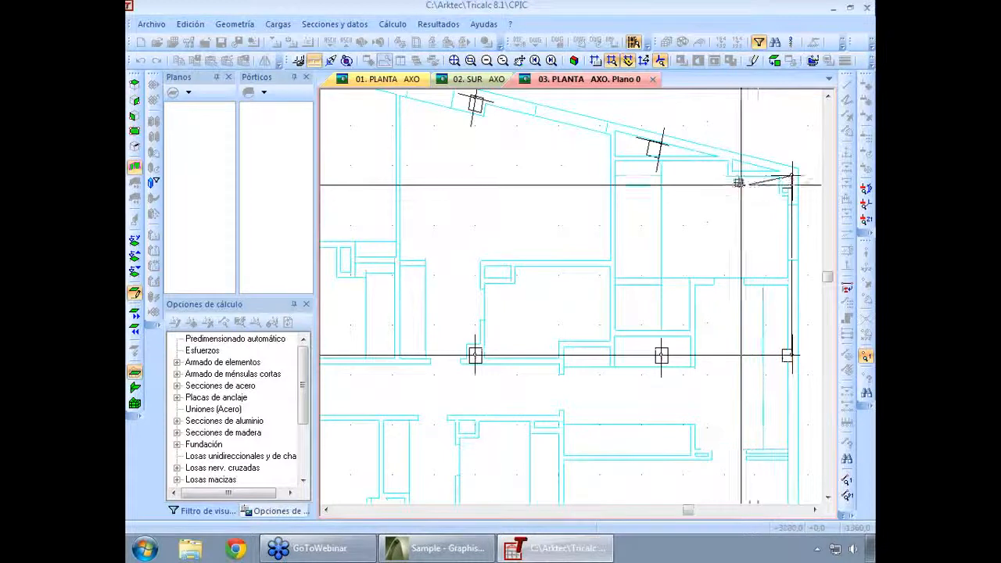
{"action": "left_click", "coordinate": [658, 145]}
{"action": "middle_click_drag", "start_coordinate": [516, 127], "coordinate": [518, 202]}
{"action": "scroll", "coordinate": [478, 183], "scroll_direction": "up", "scroll_amount": 1}
{"action": "left_click", "coordinate": [480, 180]}
{"action": "scroll", "coordinate": [487, 185], "scroll_direction": "down", "scroll_amount": 1}
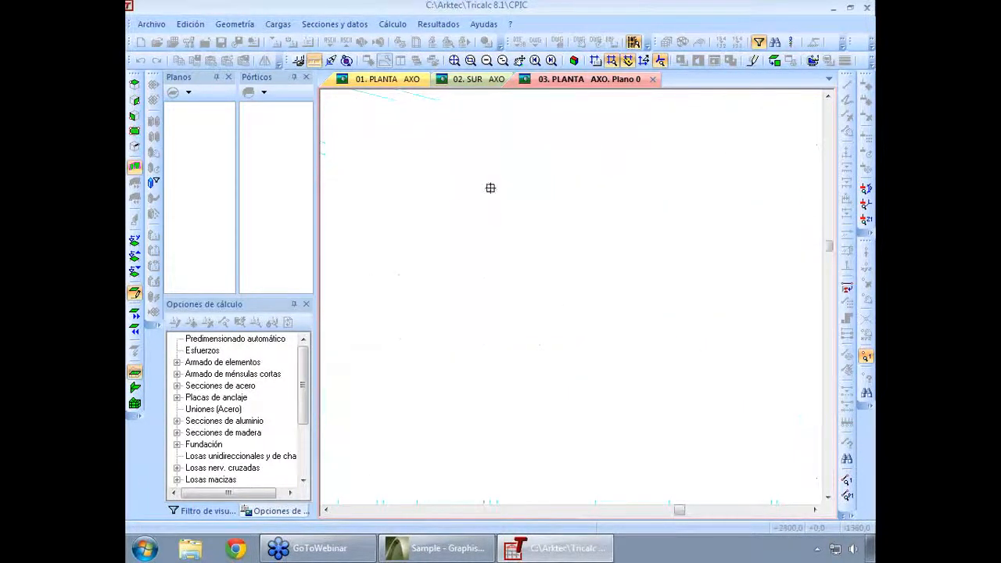
{"action": "middle_click_drag", "start_coordinate": [513, 239], "coordinate": [585, 230]}
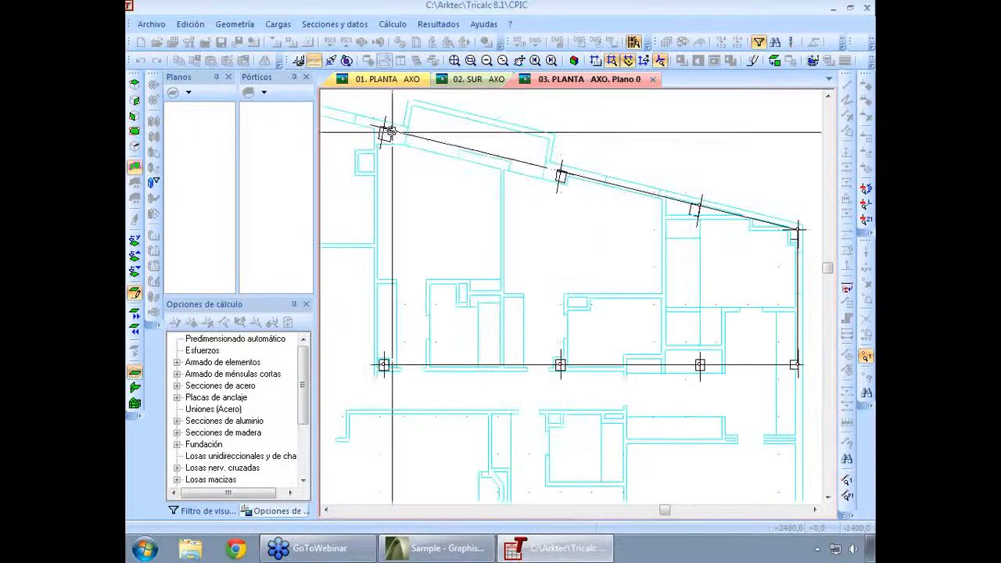
{"action": "left_click", "coordinate": [384, 131]}
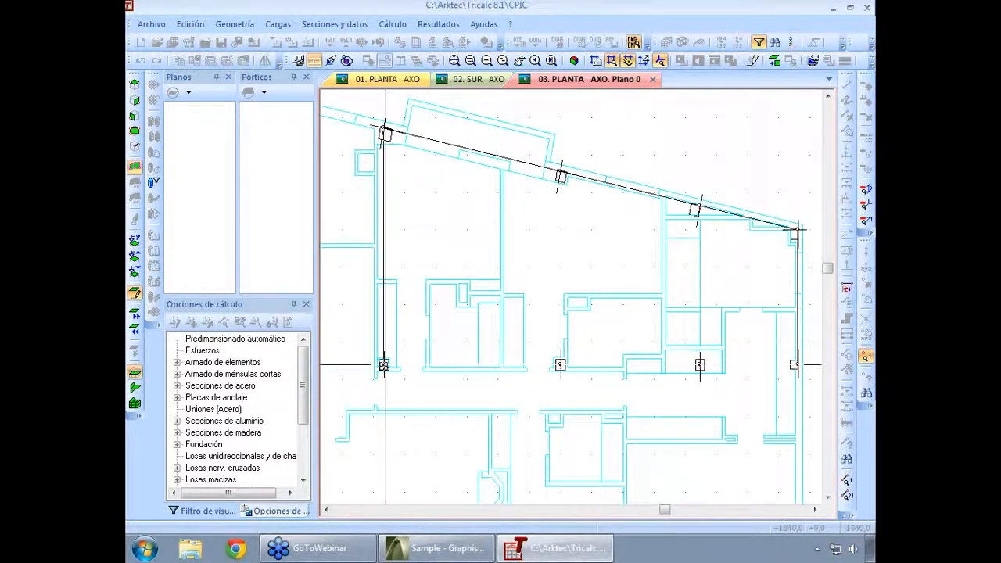
{"action": "left_click", "coordinate": [383, 364]}
- Extend the chain diagonally to the lower facade, through its columns to the circular corner column, and close it at the middle row's end column
{"action": "middle_click_drag", "start_coordinate": [438, 425], "coordinate": [411, 326]}
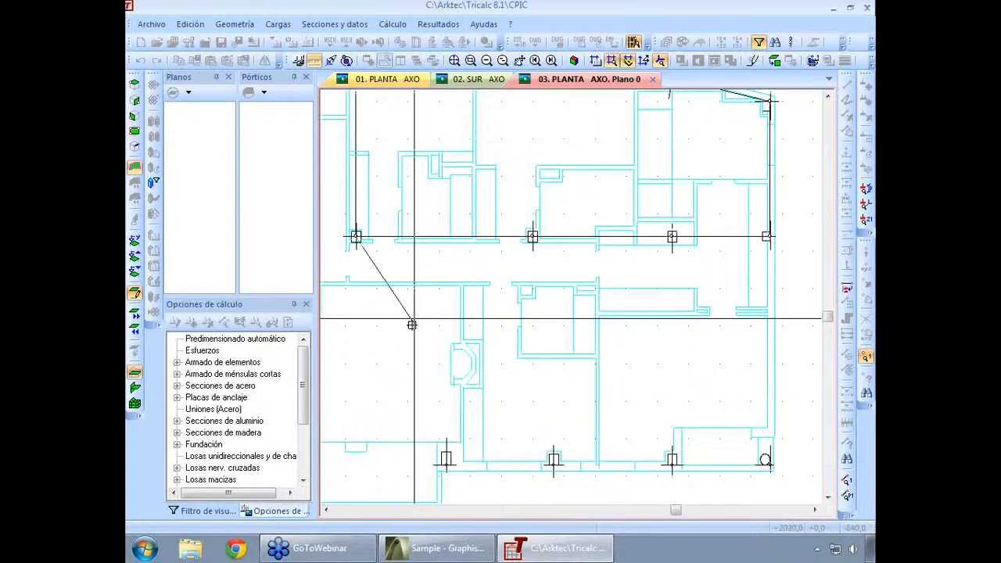
{"action": "left_click", "coordinate": [445, 463]}
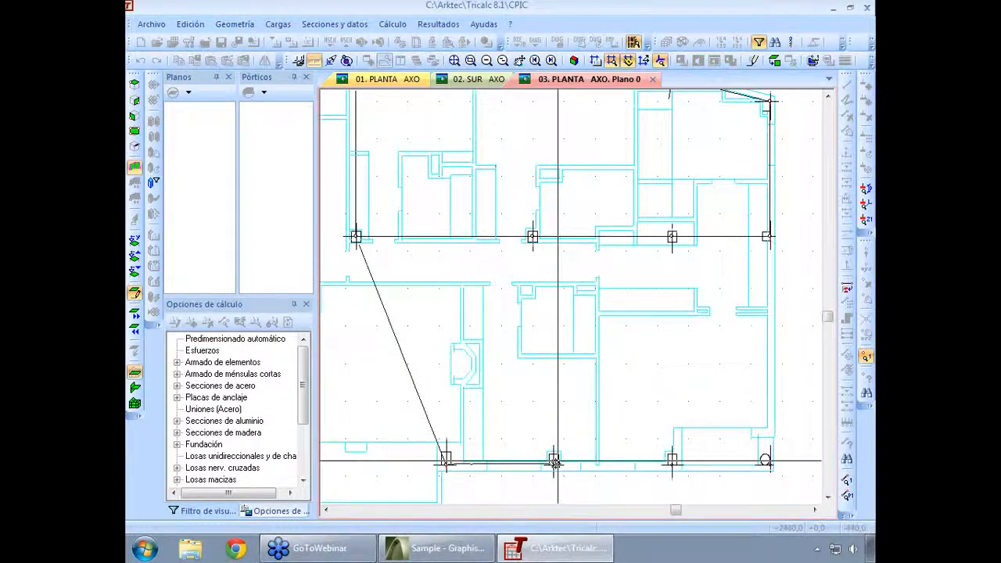
{"action": "left_click", "coordinate": [554, 461]}
{"action": "left_click", "coordinate": [673, 459]}
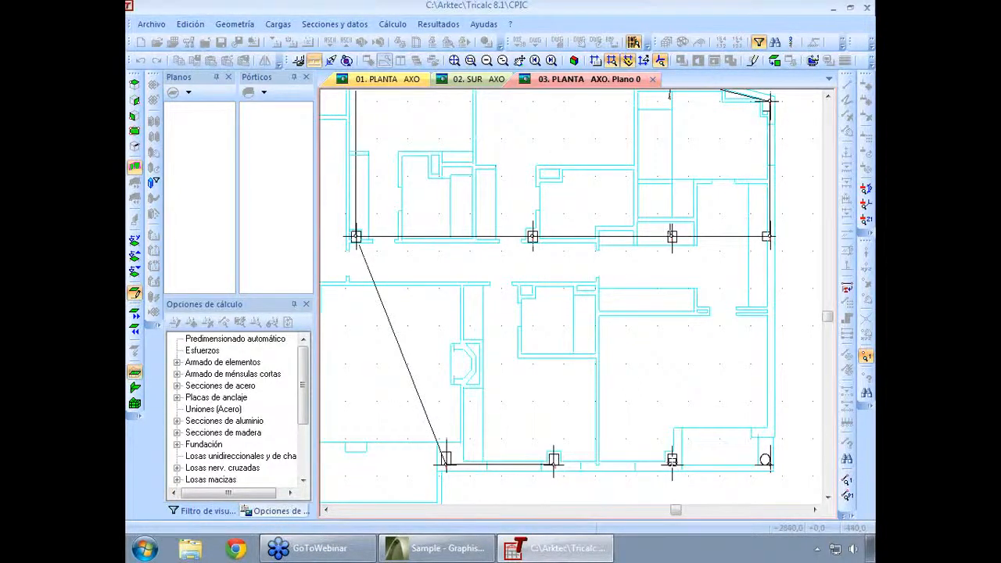
{"action": "left_click", "coordinate": [764, 458]}
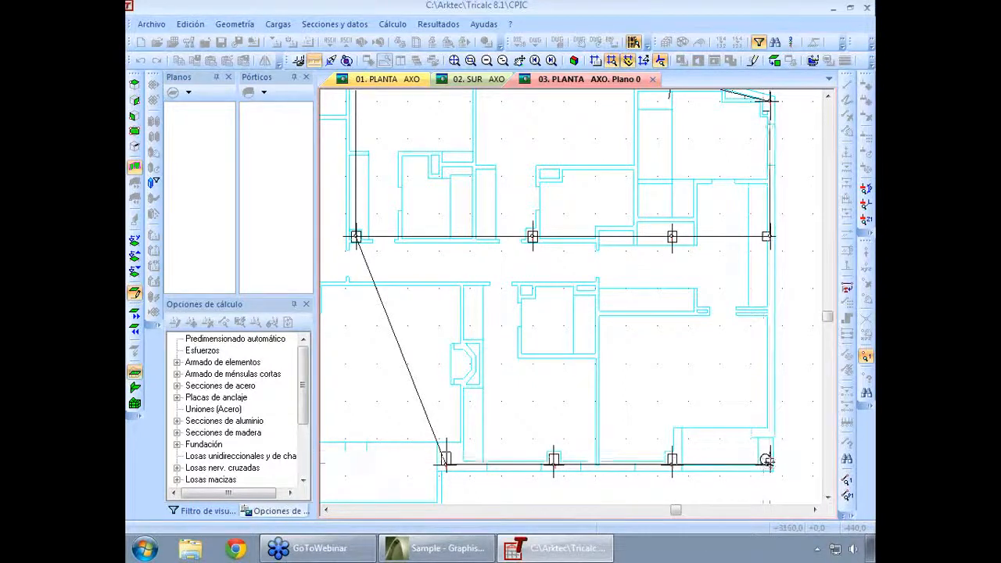
{"action": "left_click", "coordinate": [767, 236]}
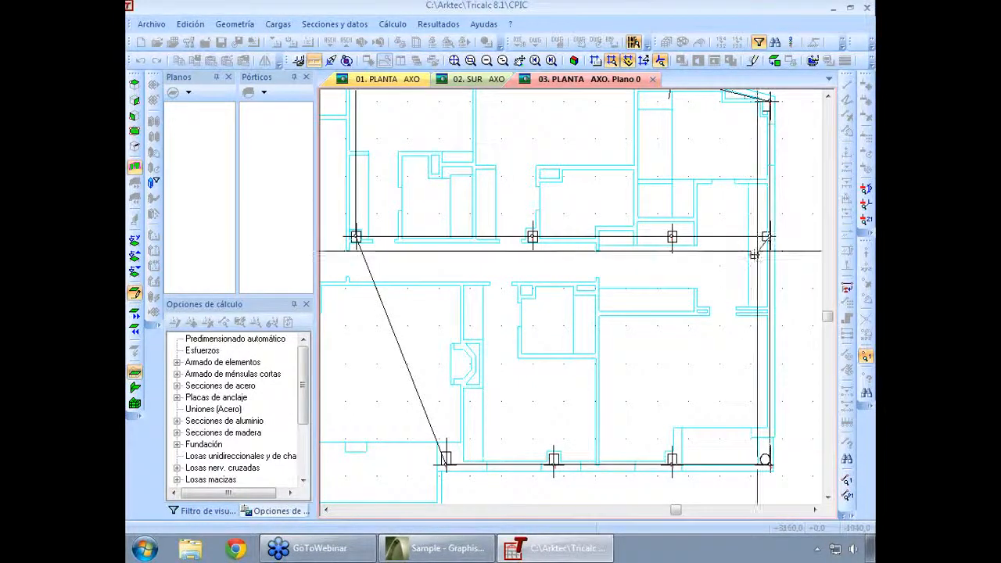
{"action": "right_click", "coordinate": [749, 262]}
- Add two-node elements linking two slanted-facade columns to the middle row, extending the one nearer the end wall to the lower facade
{"action": "scroll", "coordinate": [782, 233], "scroll_direction": "up", "scroll_amount": 3}
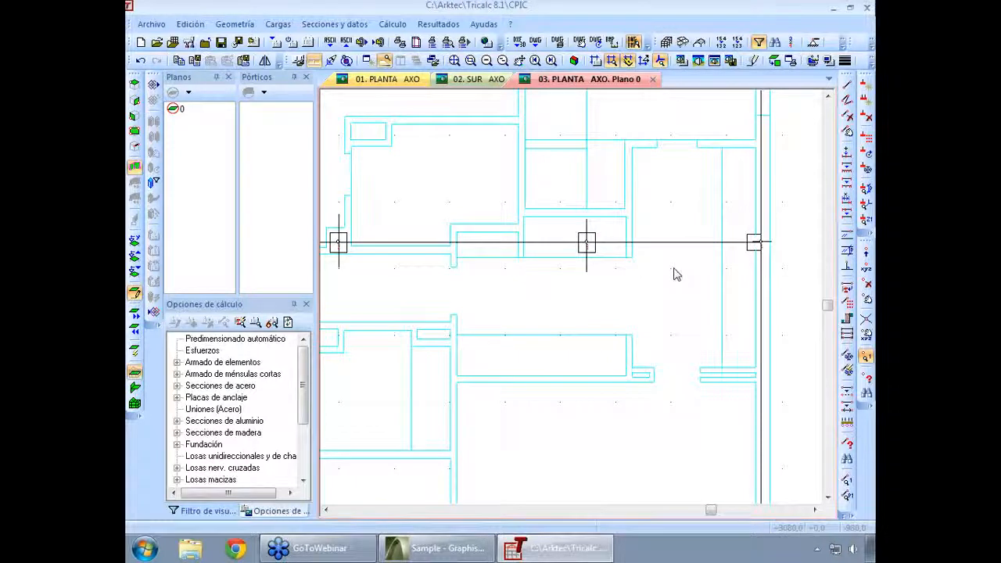
{"action": "scroll", "coordinate": [676, 274], "scroll_direction": "down", "scroll_amount": 1}
{"action": "scroll", "coordinate": [673, 269], "scroll_direction": "down", "scroll_amount": 2}
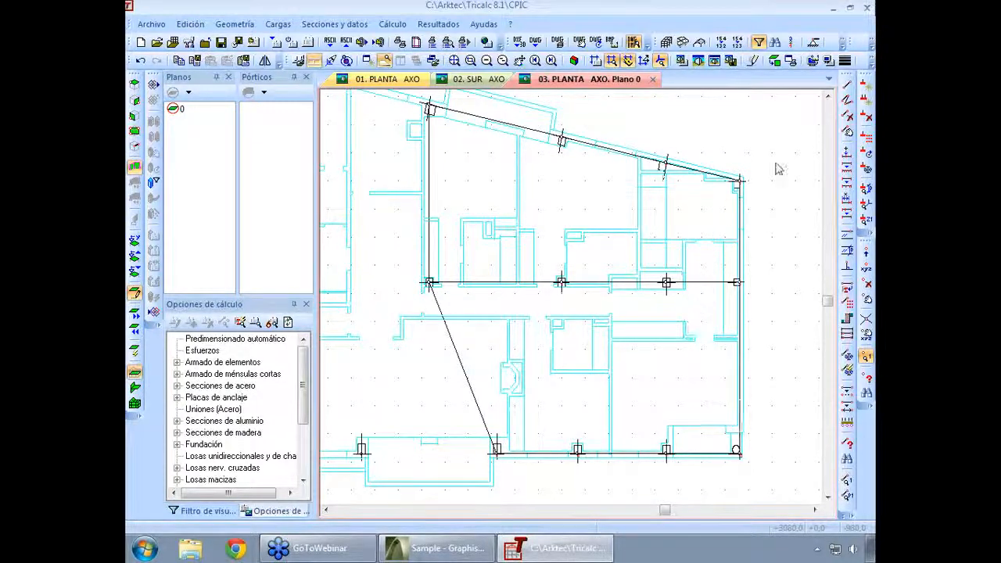
{"action": "left_click", "coordinate": [846, 84]}
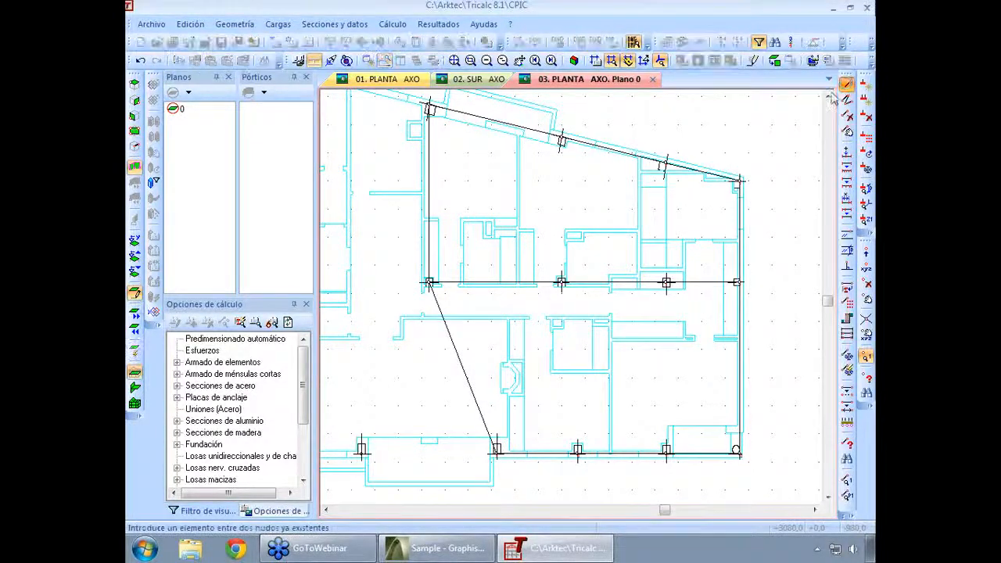
{"action": "left_click", "coordinate": [664, 165]}
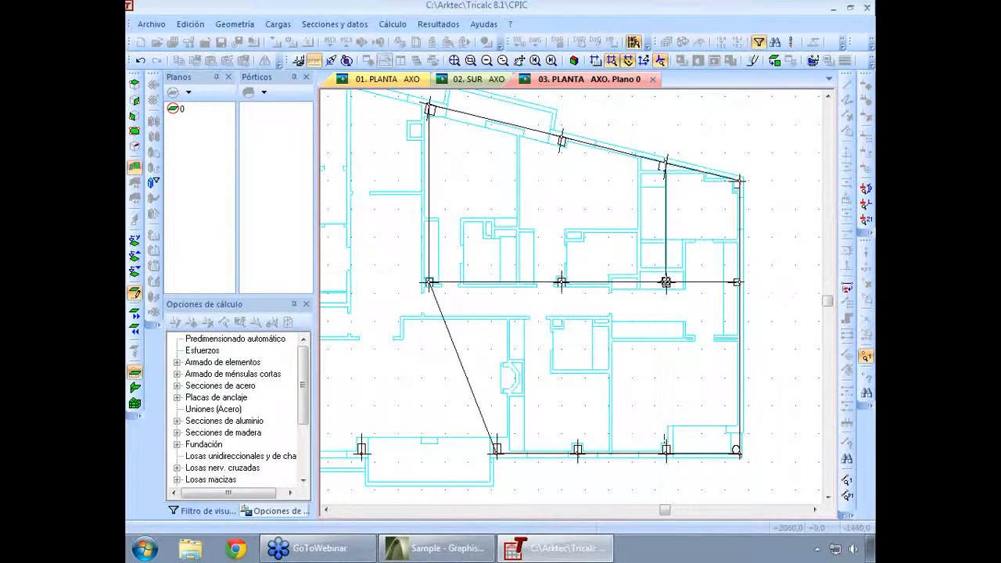
{"action": "left_click", "coordinate": [665, 450]}
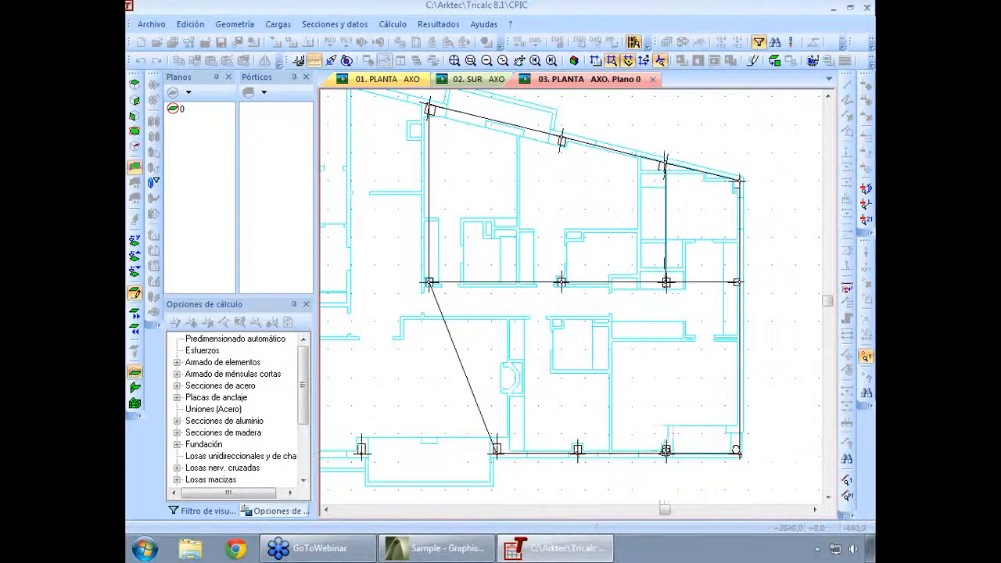
{"action": "left_click", "coordinate": [561, 138]}
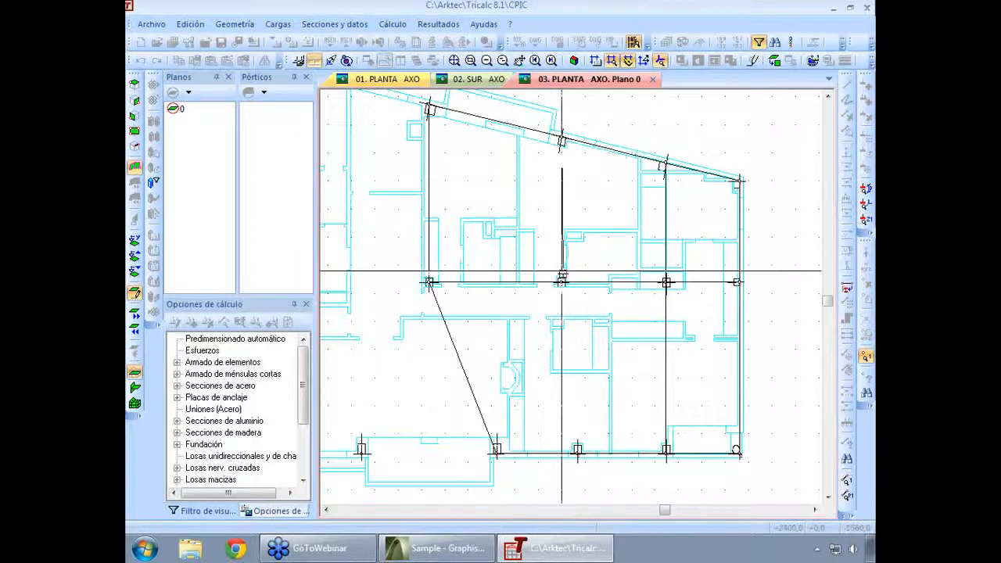
{"action": "left_click", "coordinate": [562, 282]}
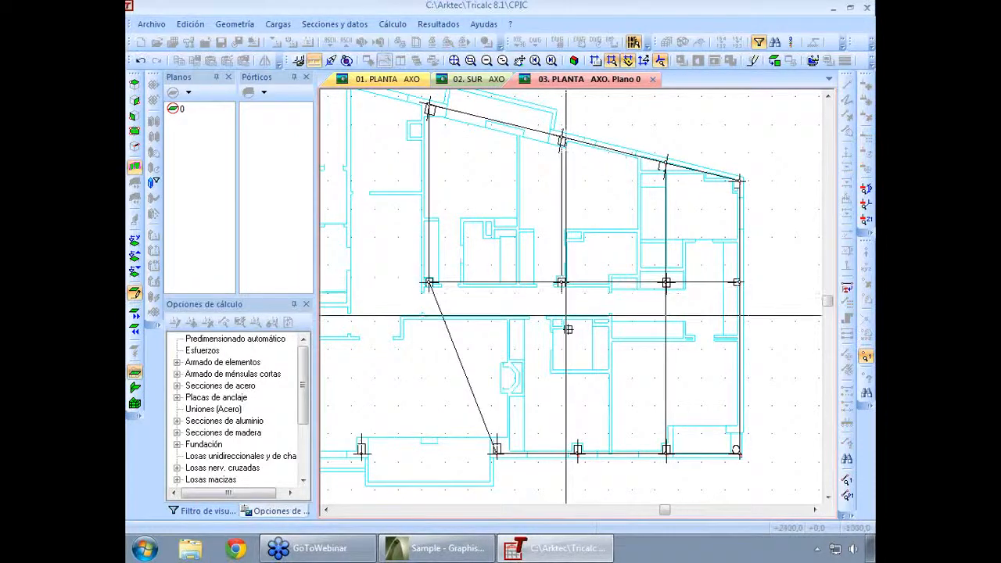
{"action": "right_click", "coordinate": [581, 369]}
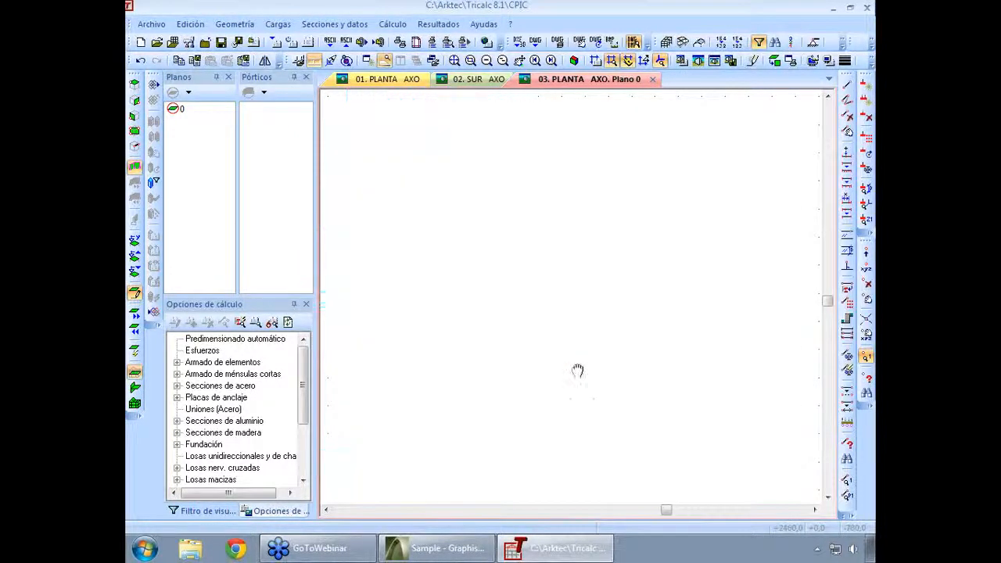
- Add an element perpendicular to the lower facade beam, passing through the middle row's column below the second slanted-facade column
{"action": "left_click", "coordinate": [235, 24]}
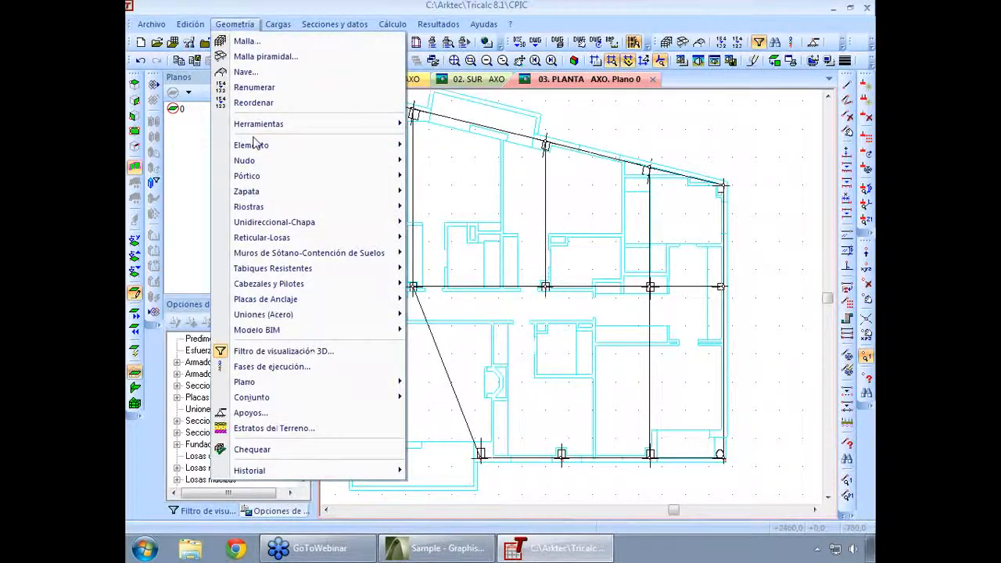
{"action": "mouse_move", "coordinate": [258, 145]}
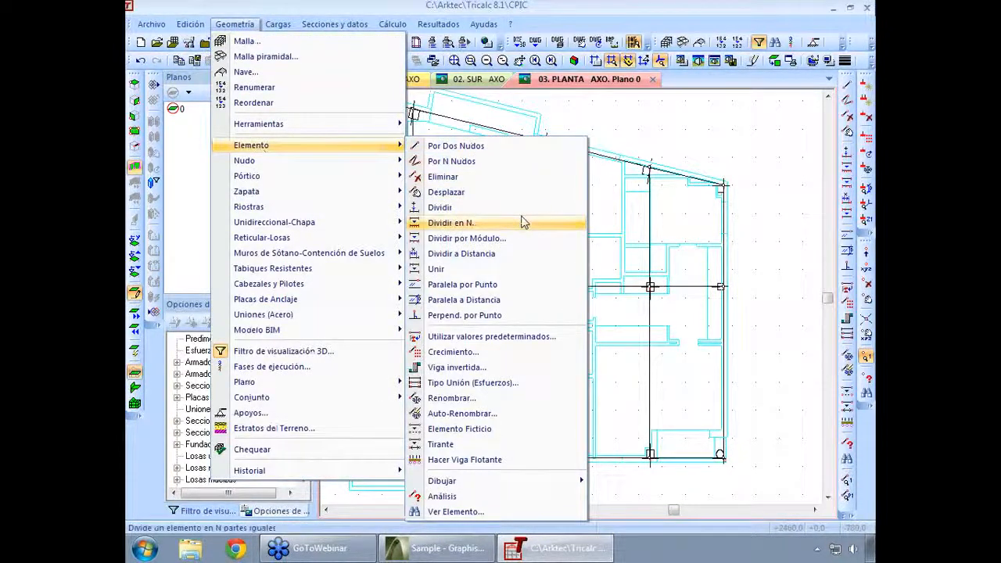
{"action": "left_click", "coordinate": [477, 316]}
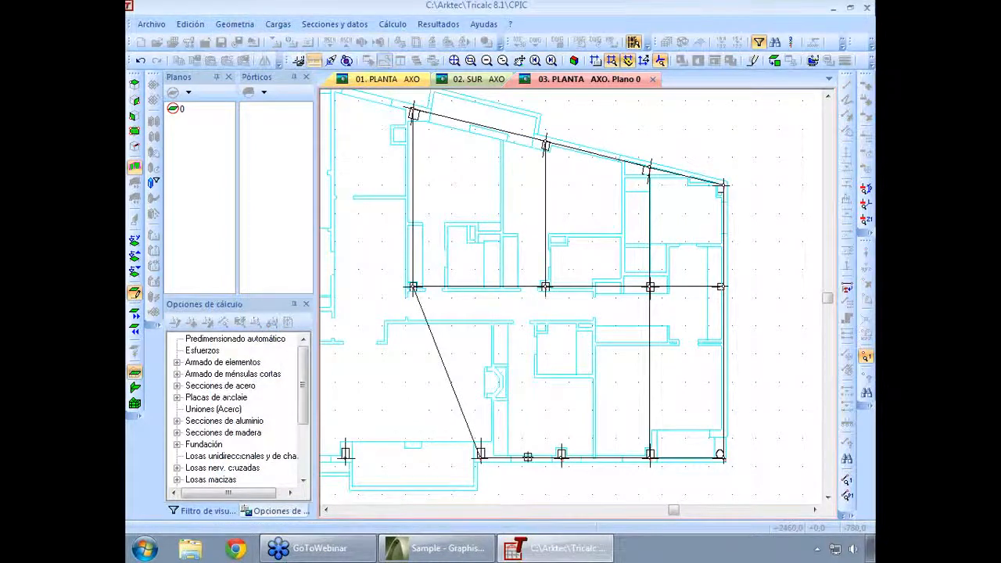
{"action": "left_click", "coordinate": [527, 456]}
{"action": "left_click", "coordinate": [545, 288]}
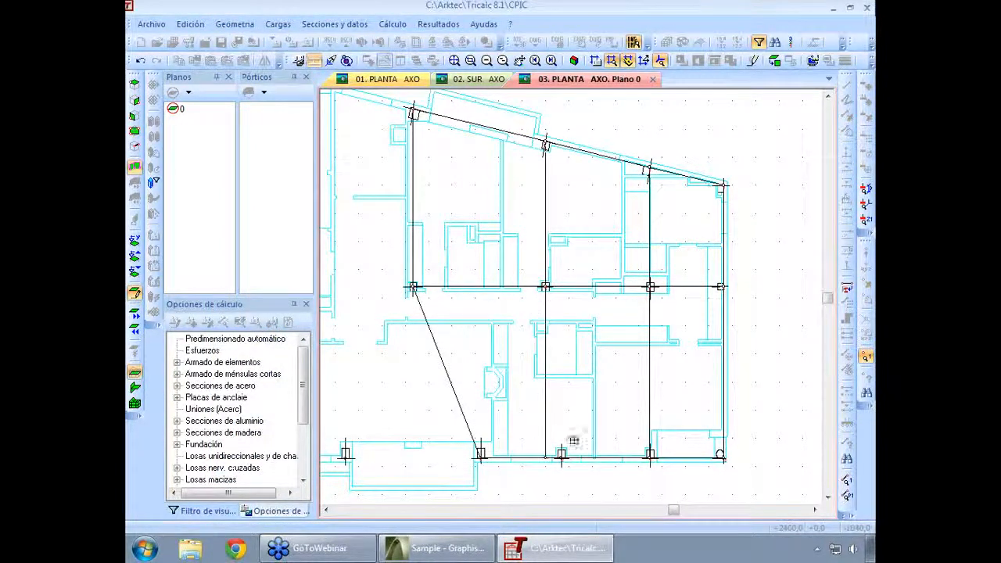
{"action": "right_click", "coordinate": [622, 409]}
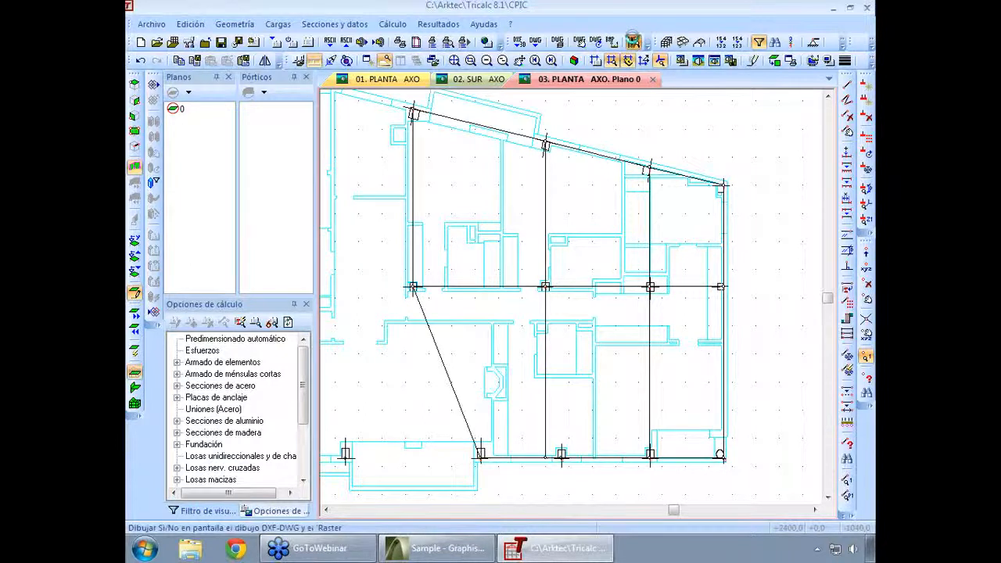
- Hide the associated DWG drawing, turn the structure to an axonometric view and leave working plane 0
{"action": "left_click", "coordinate": [632, 41]}
{"action": "left_click", "coordinate": [633, 41]}
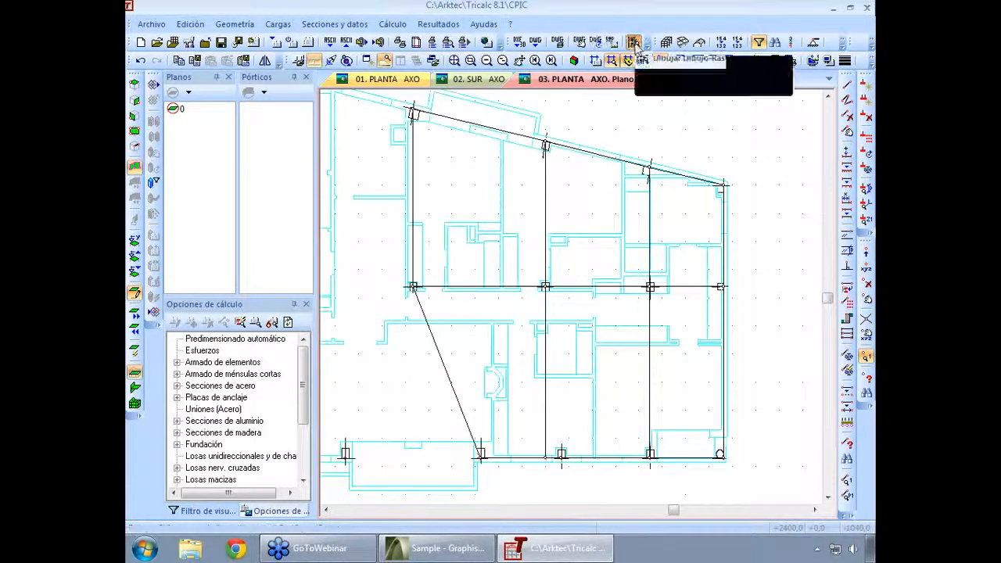
{"action": "left_click", "coordinate": [633, 42]}
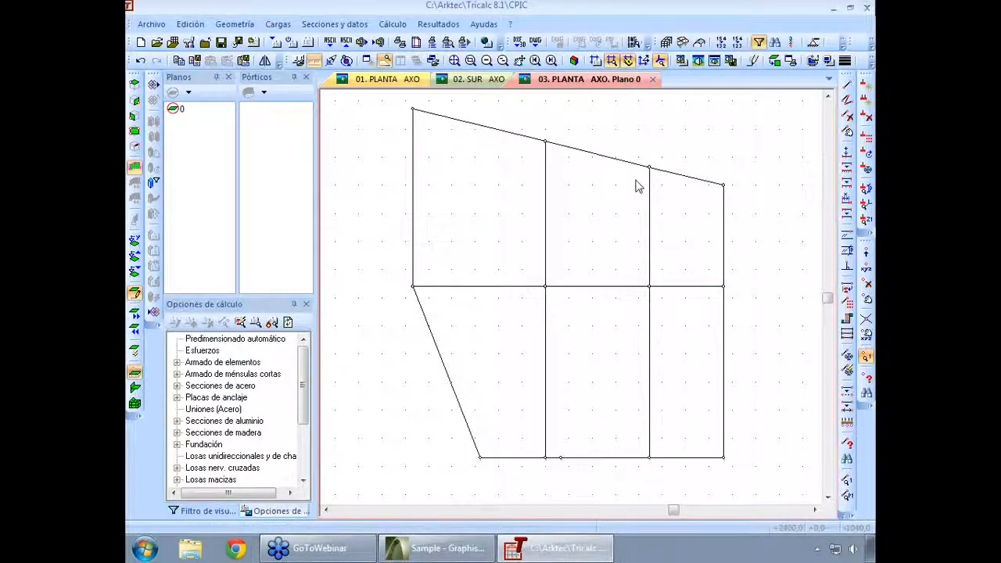
{"action": "left_click", "coordinate": [634, 234]}
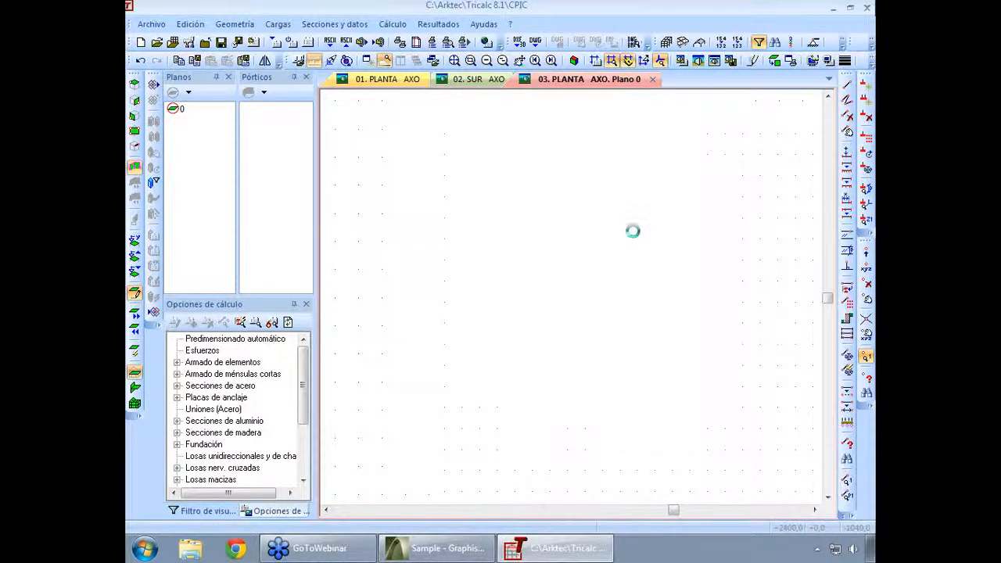
{"action": "left_click_drag", "start_coordinate": [634, 235], "coordinate": [601, 328]}
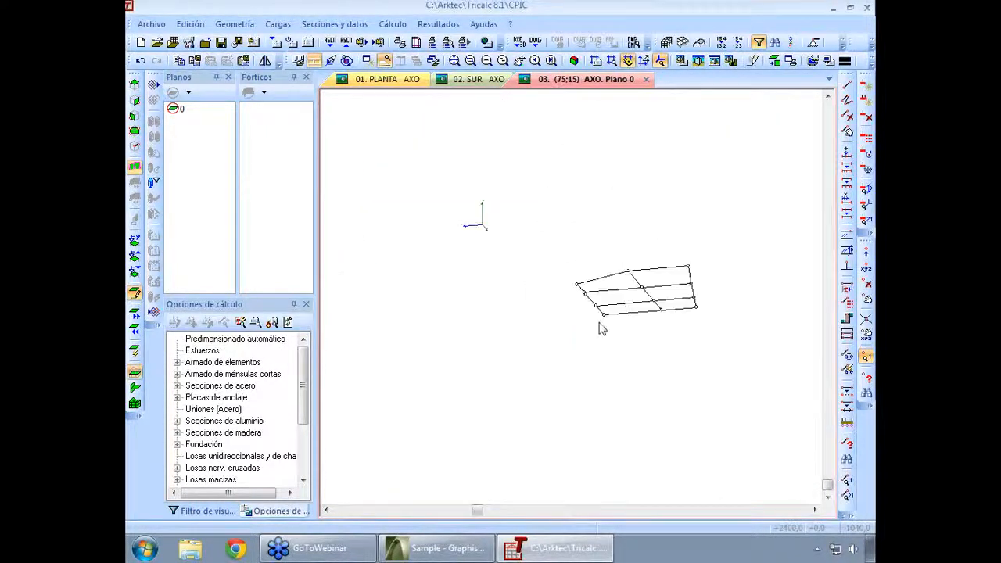
{"action": "scroll", "coordinate": [615, 242], "scroll_direction": "up", "scroll_amount": 3}
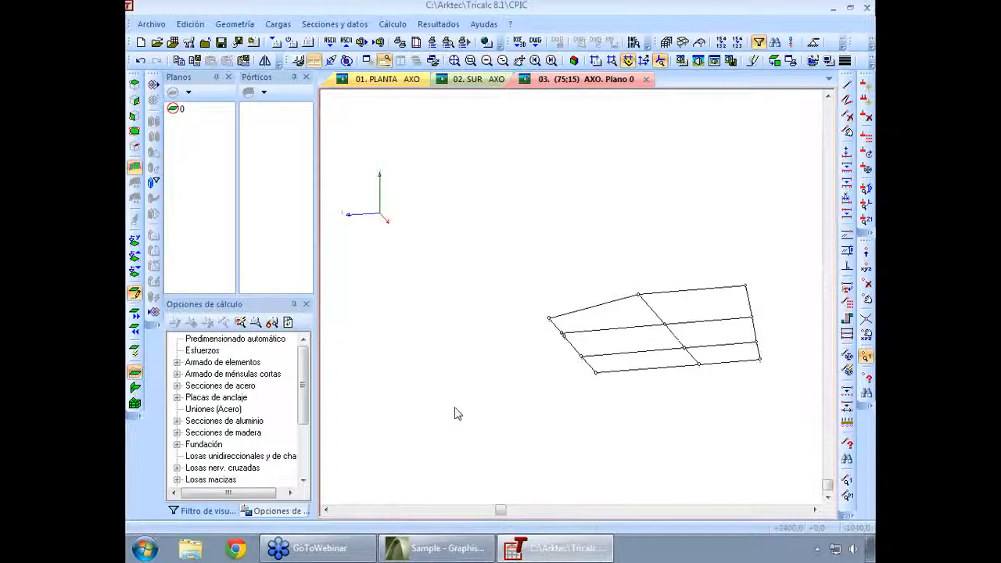
{"action": "key", "text": "Escape"}
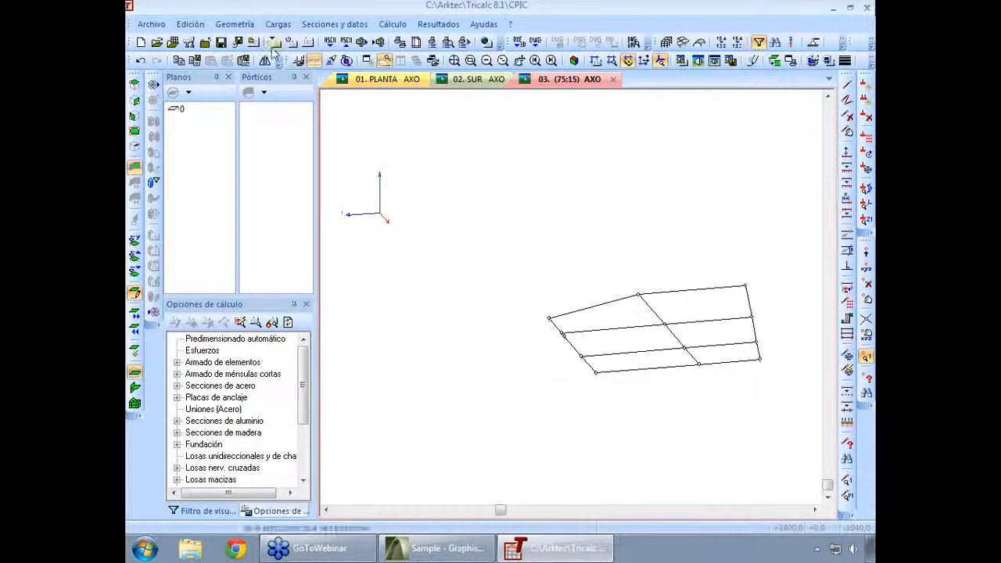
- Copy the whole floor by node translation with Y=300 cm twice, creating linking elements up to planes 300 and 600
{"action": "left_click", "coordinate": [244, 26]}
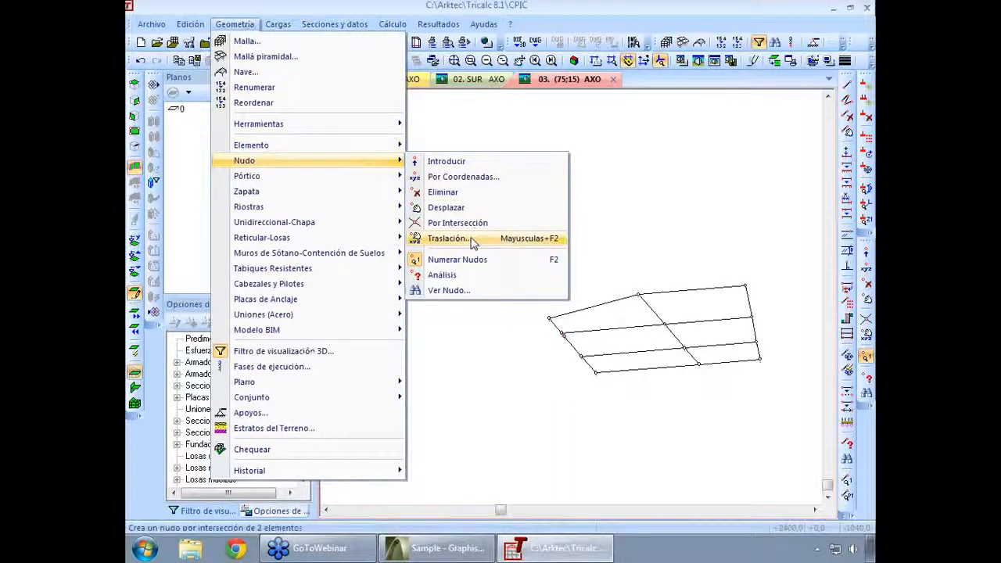
{"action": "left_click", "coordinate": [479, 244]}
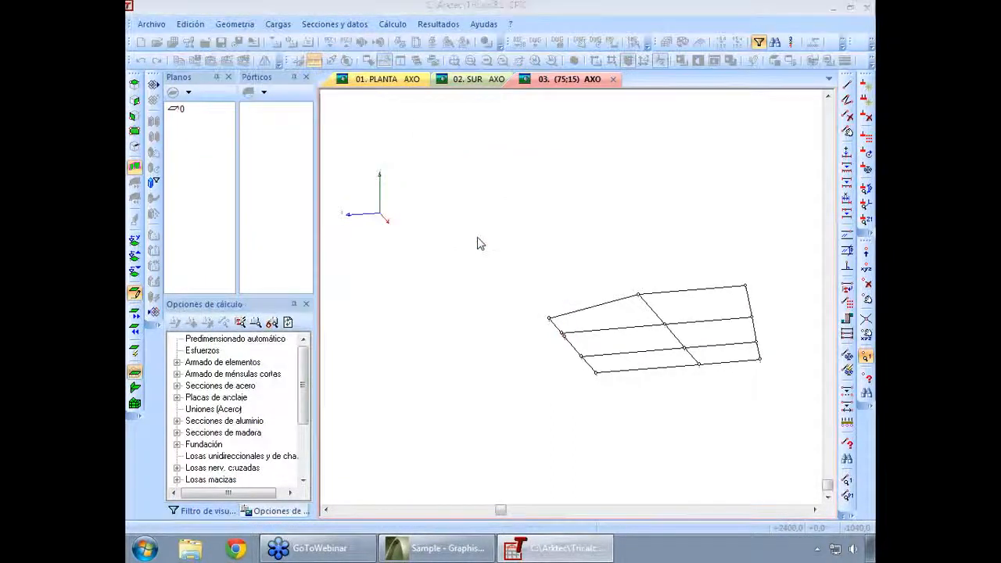
{"action": "left_click_drag", "start_coordinate": [485, 183], "coordinate": [395, 259]}
{"action": "double_click", "coordinate": [400, 295]}
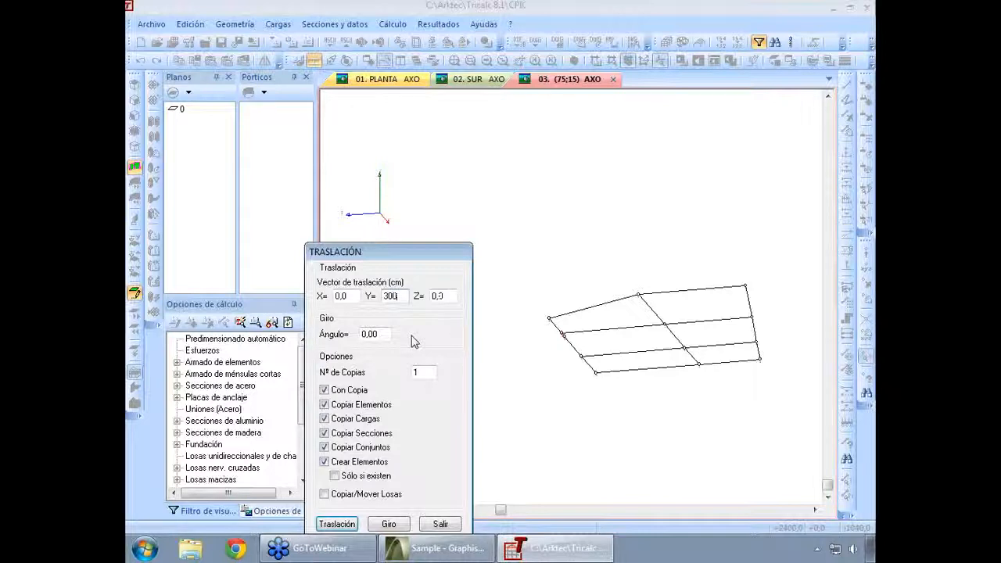
{"action": "double_click", "coordinate": [420, 371]}
{"action": "left_click", "coordinate": [337, 524]}
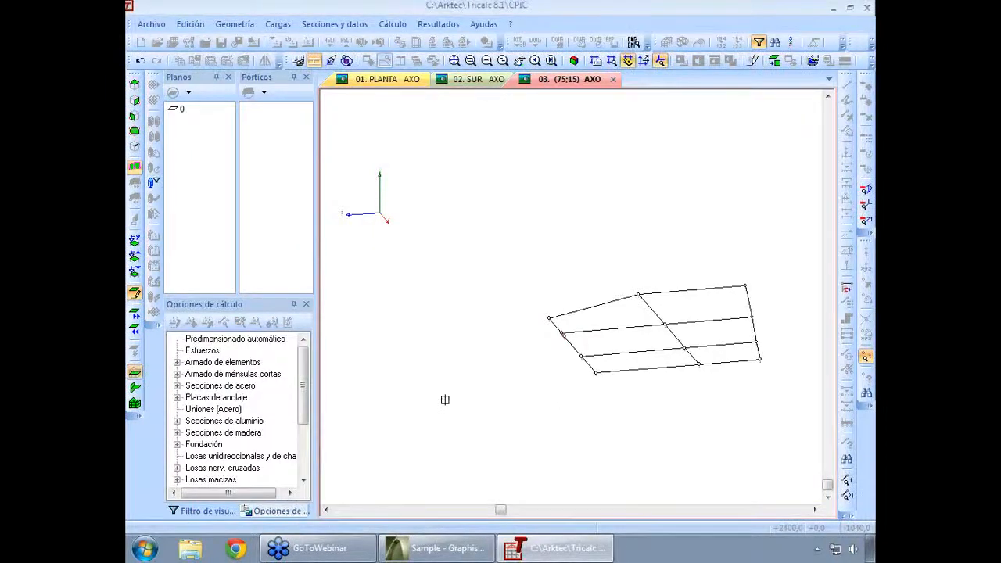
{"action": "left_click", "coordinate": [559, 404]}
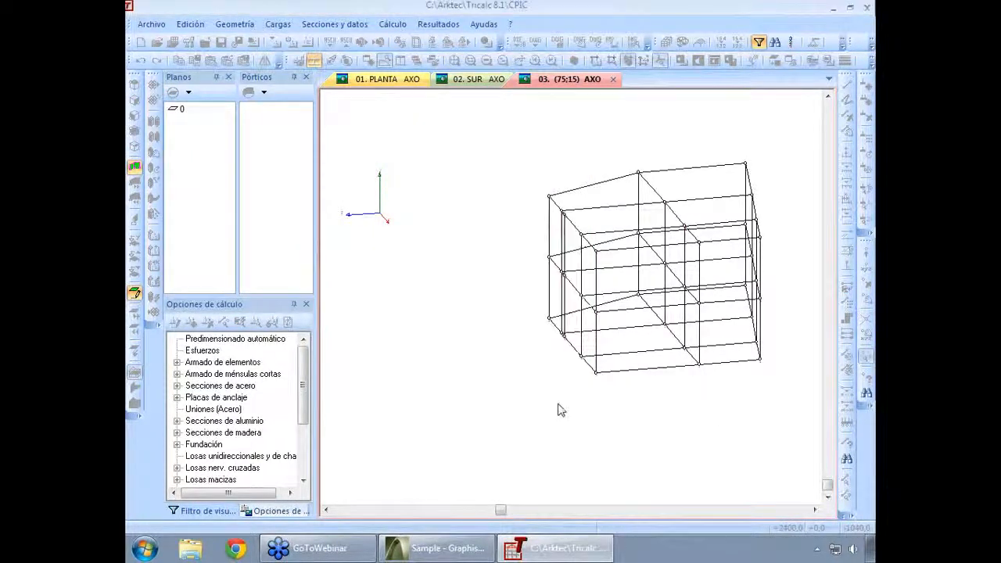
- Delete the vertical elements of both storeys at the facade node where the perpendicular beam meets the lower facade
{"action": "key", "text": "Down"}
{"action": "key", "text": "Down"}
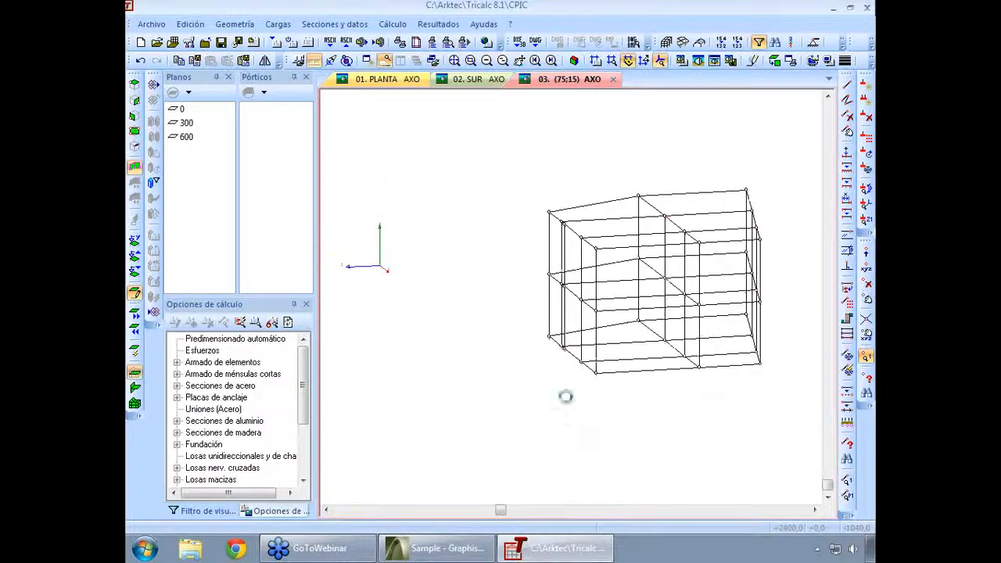
{"action": "key", "text": "Left"}
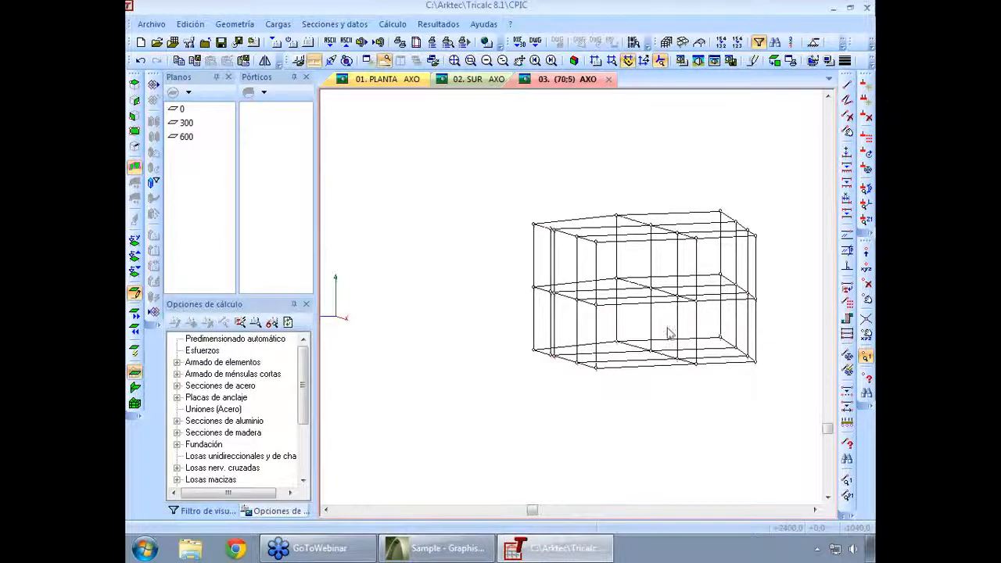
{"action": "scroll", "coordinate": [744, 237], "scroll_direction": "up", "scroll_amount": 1}
{"action": "scroll", "coordinate": [734, 274], "scroll_direction": "up", "scroll_amount": 1}
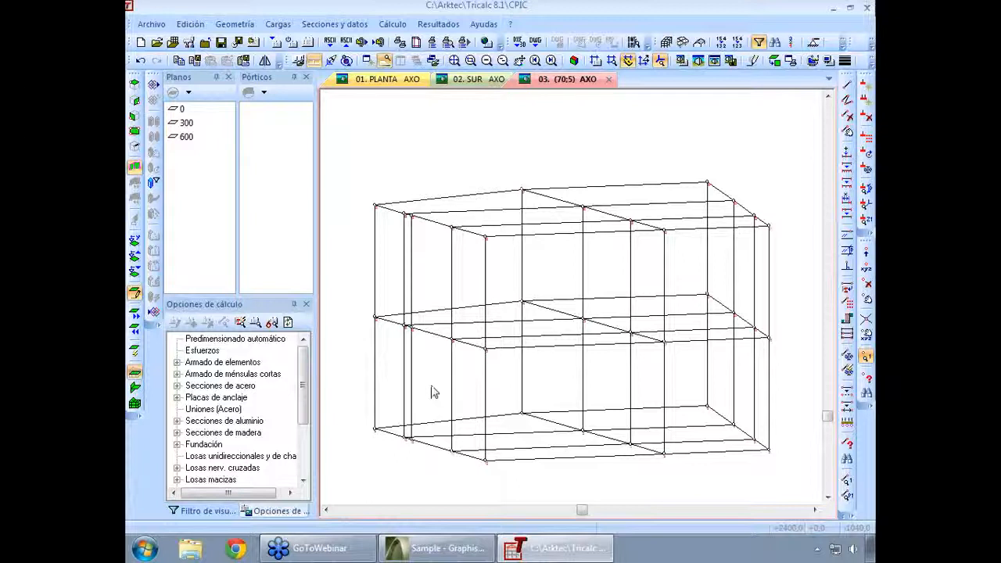
{"action": "left_click", "coordinate": [234, 24]}
{"action": "mouse_move", "coordinate": [256, 154]}
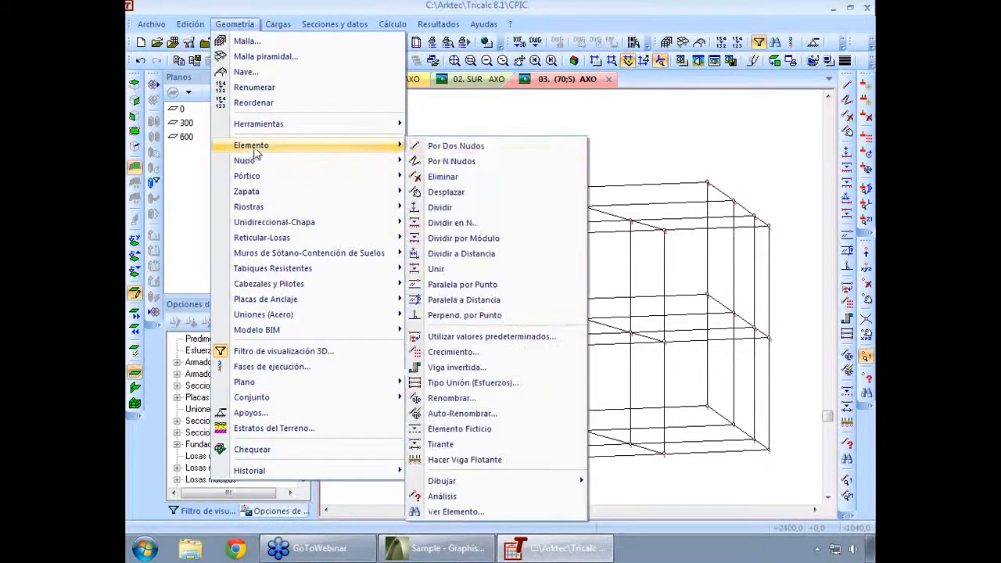
{"action": "left_click", "coordinate": [450, 178]}
{"action": "scroll", "coordinate": [391, 297], "scroll_direction": "up", "scroll_amount": 3}
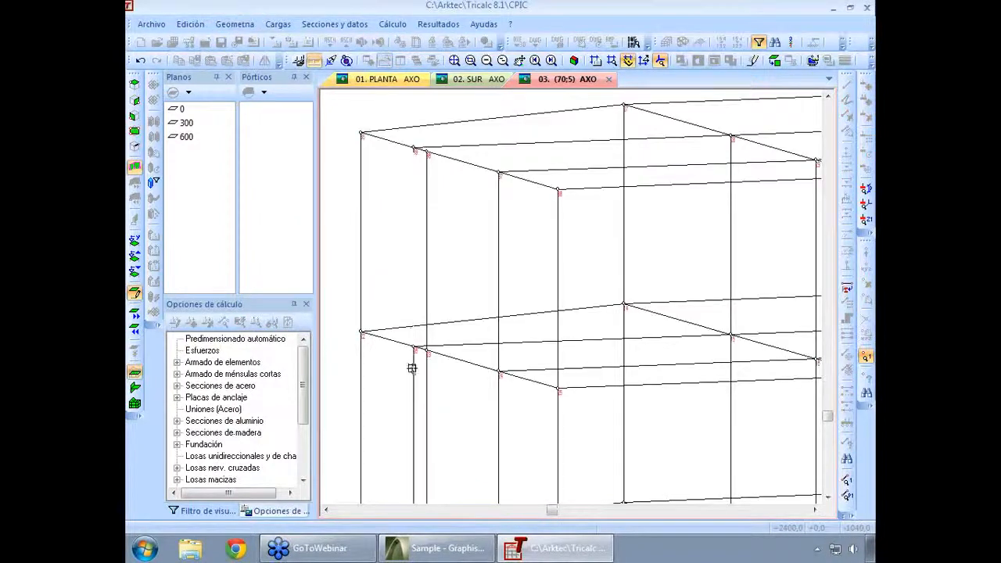
{"action": "scroll", "coordinate": [416, 370], "scroll_direction": "down", "scroll_amount": 3}
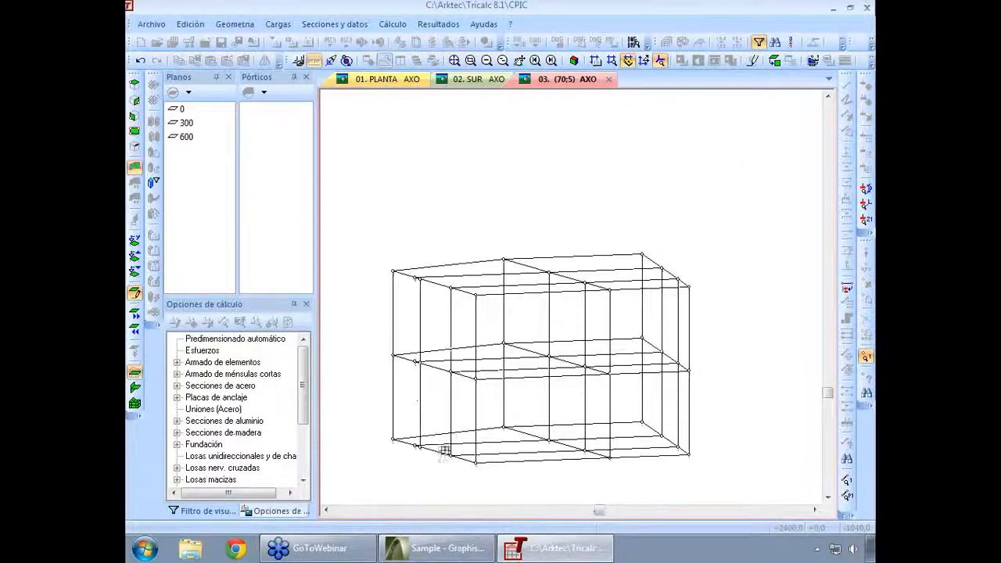
- Delete the perpendicular beam between the lower facade and the middle row on plane 0
{"action": "key", "text": "Down"}
{"action": "key", "text": "Down"}
{"action": "scroll", "coordinate": [413, 452], "scroll_direction": "up", "scroll_amount": 1}
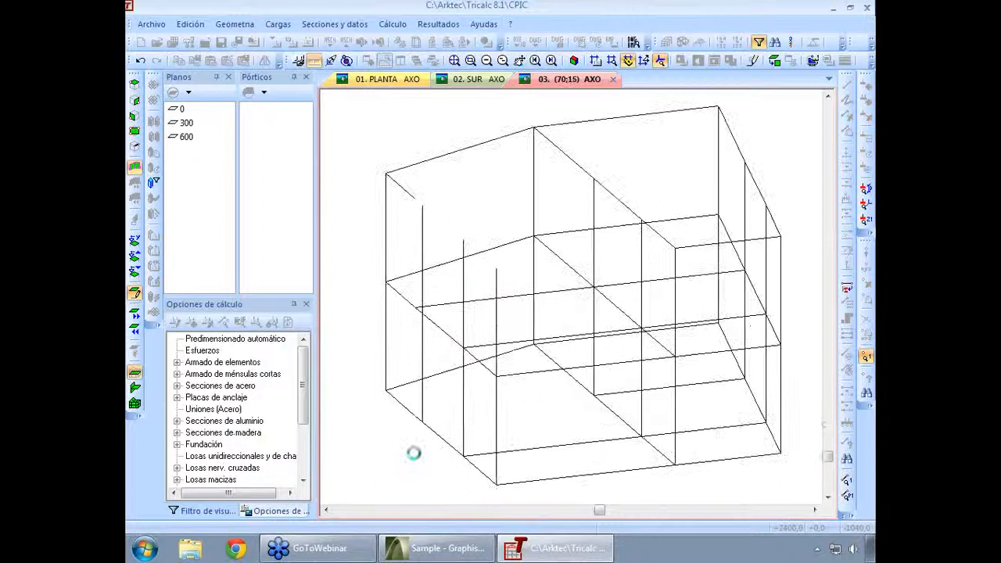
{"action": "scroll", "coordinate": [414, 453], "scroll_direction": "up", "scroll_amount": 1}
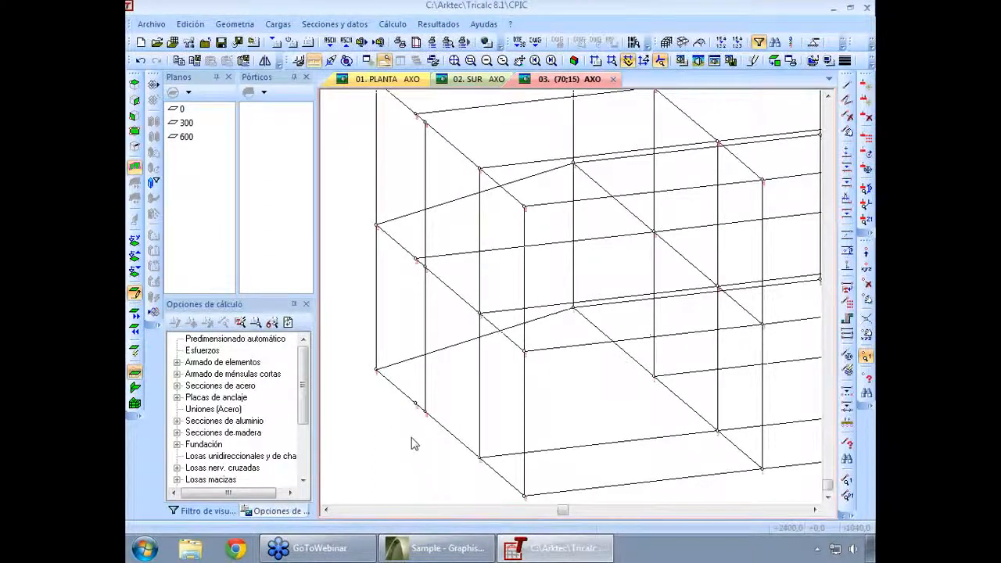
- Add a two-node element on plane 0 linking the neighbouring facade column's base to the middle row's column
{"action": "key", "text": "Right"}
{"action": "key", "text": "Up"}
{"action": "key", "text": "Up"}
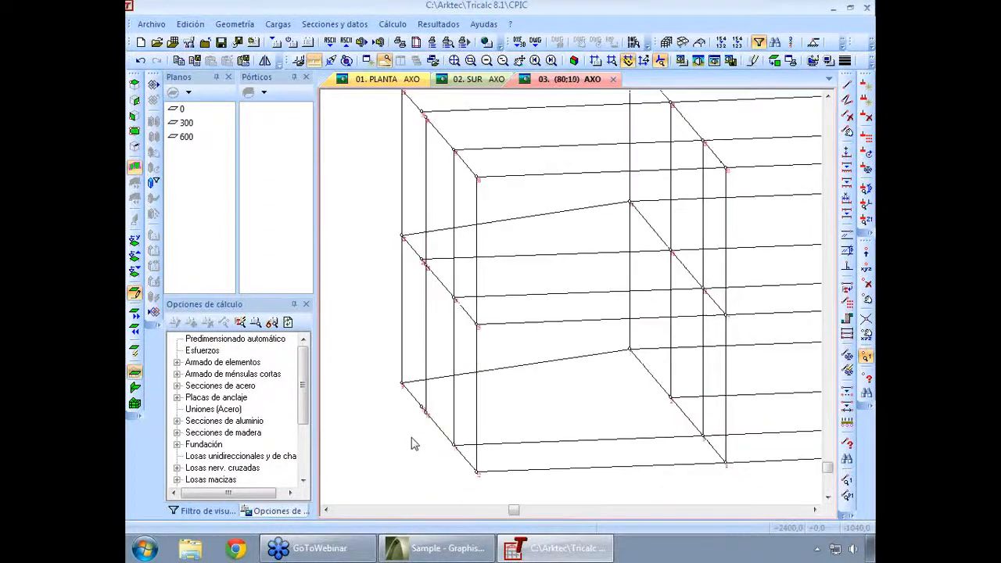
{"action": "scroll", "coordinate": [434, 465], "scroll_direction": "up", "scroll_amount": 1}
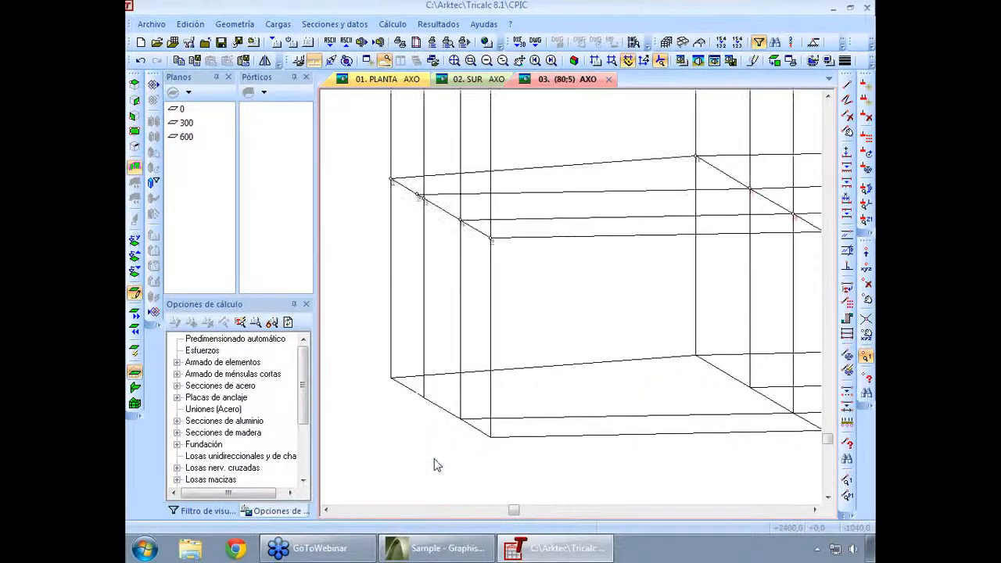
{"action": "left_click", "coordinate": [847, 85]}
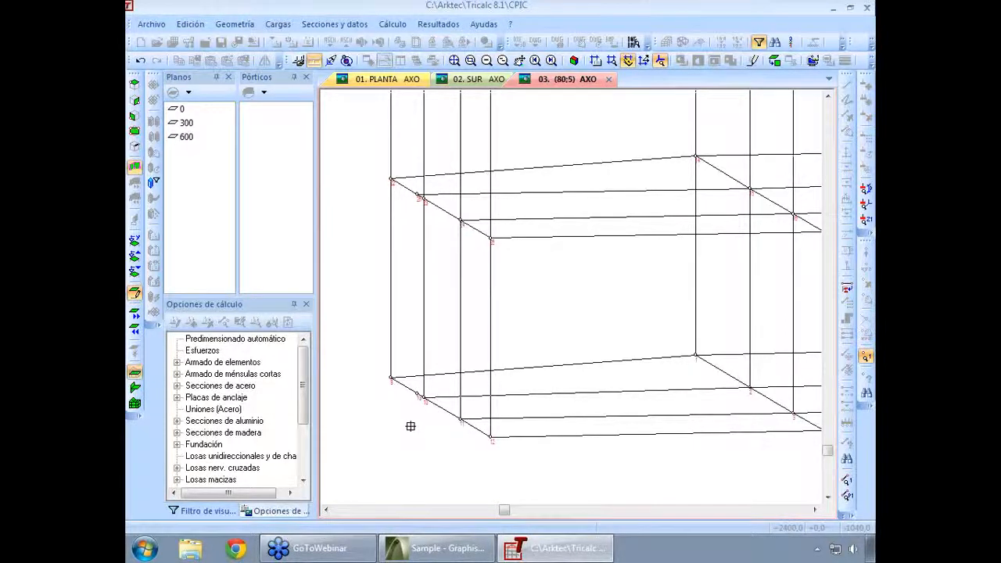
{"action": "key", "text": "Escape"}
- Join the two facade beam elements that meet at leftover node 13 on plane 0
{"action": "scroll", "coordinate": [368, 404], "scroll_direction": "up", "scroll_amount": 1}
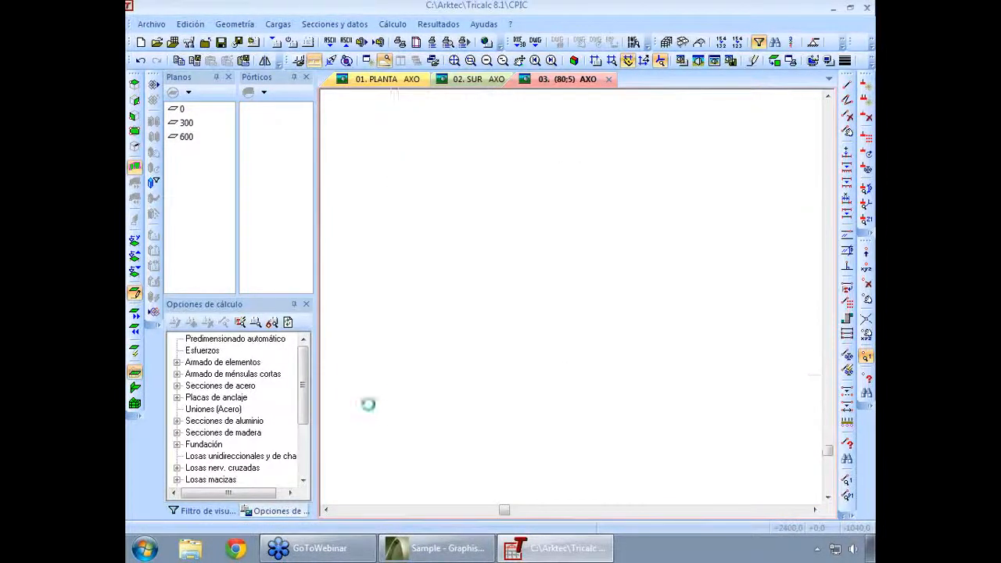
{"action": "scroll", "coordinate": [370, 408], "scroll_direction": "up", "scroll_amount": 2}
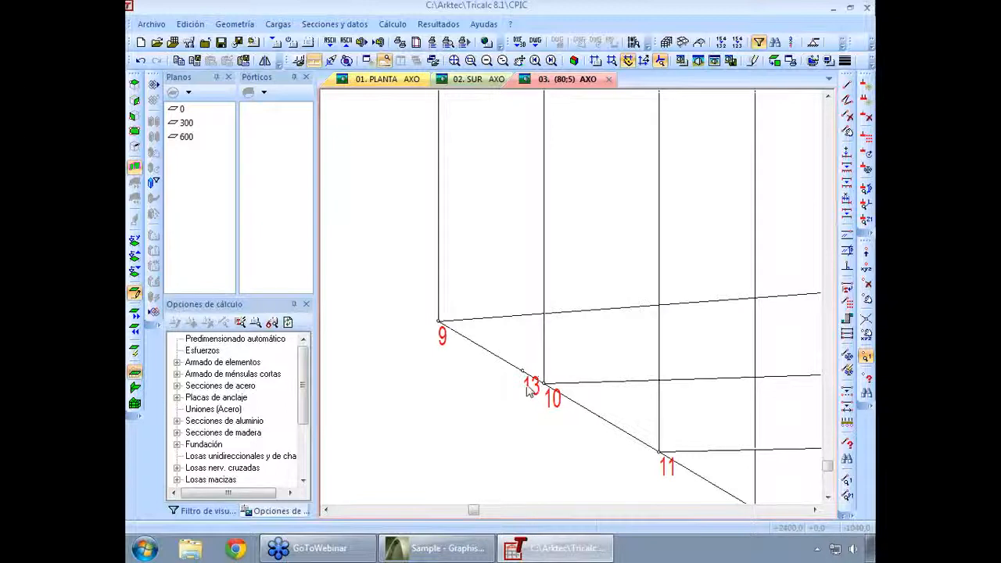
{"action": "left_click", "coordinate": [235, 24]}
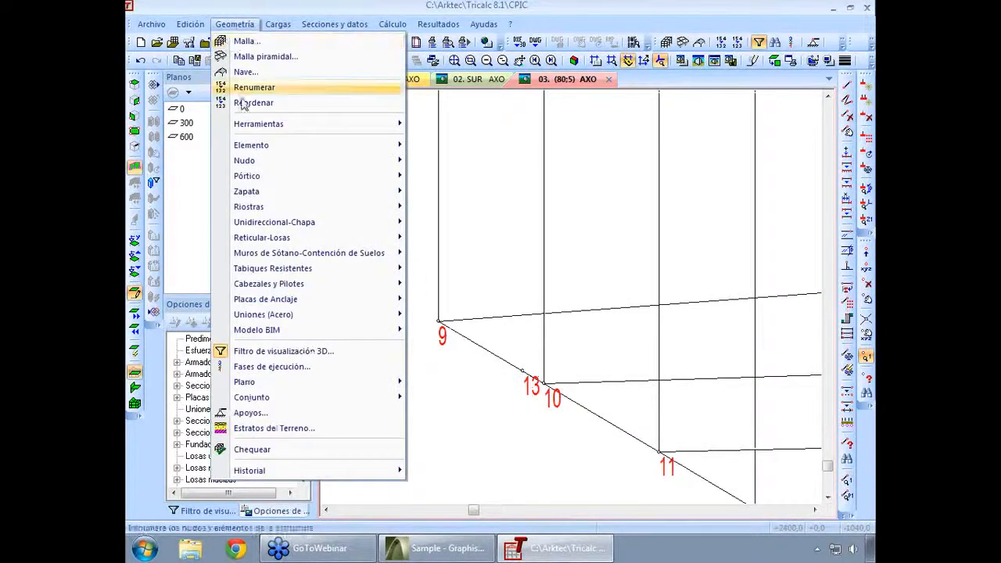
{"action": "mouse_move", "coordinate": [251, 145]}
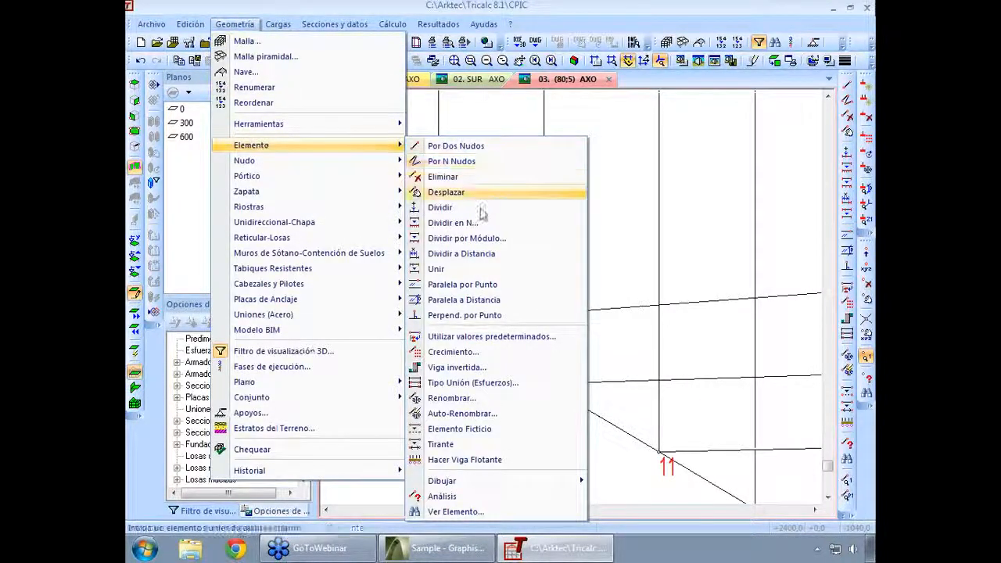
{"action": "left_click", "coordinate": [466, 276]}
{"action": "left_click_drag", "start_coordinate": [409, 306], "coordinate": [581, 419]}
{"action": "scroll", "coordinate": [581, 419], "scroll_direction": "down", "scroll_amount": 3}
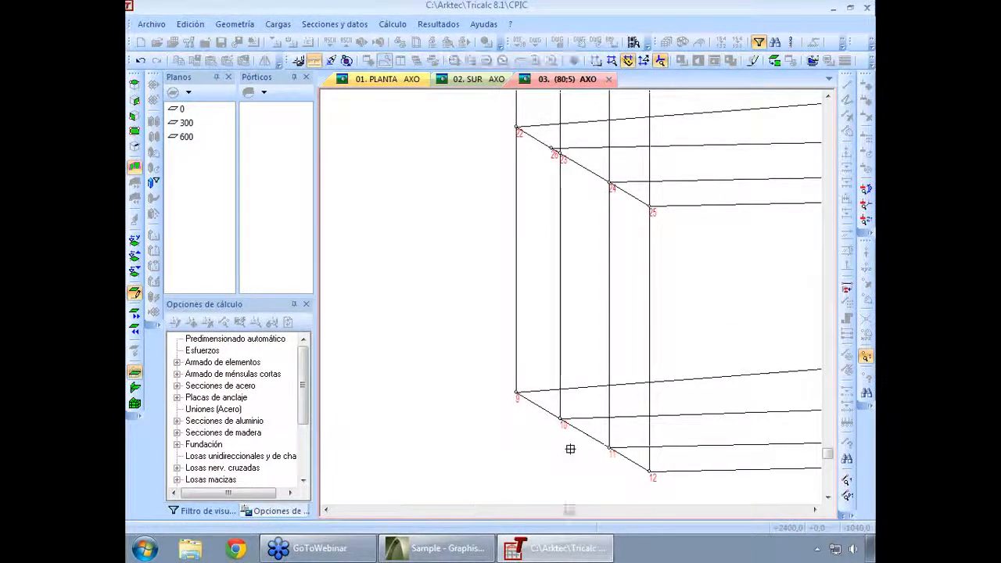
{"action": "scroll", "coordinate": [570, 449], "scroll_direction": "down", "scroll_amount": 2}
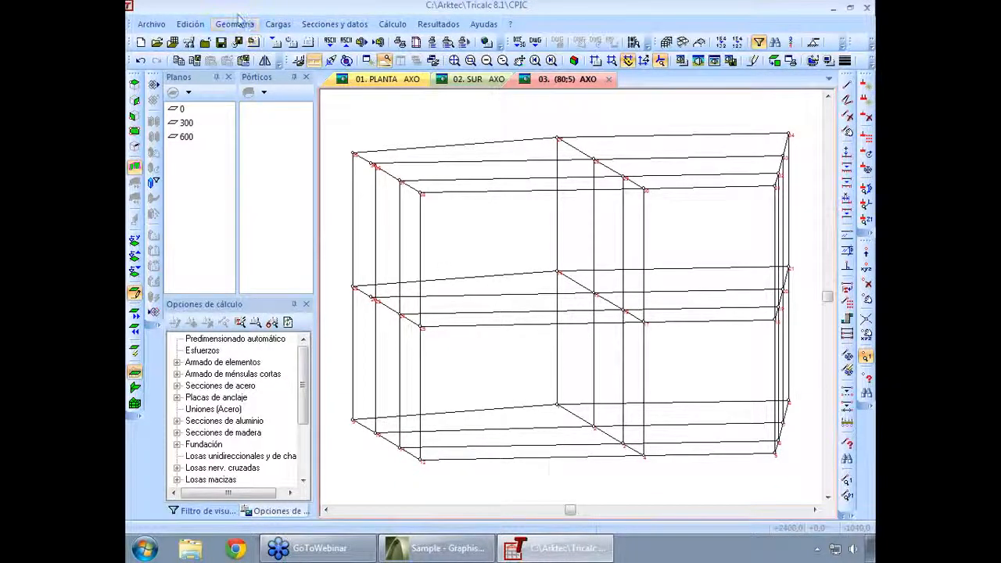
- Add an element on plane 300 parallel to the middle row's beam, at a distance of 180 cm towards the upper facade
{"action": "left_click", "coordinate": [234, 24]}
{"action": "mouse_move", "coordinate": [297, 151]}
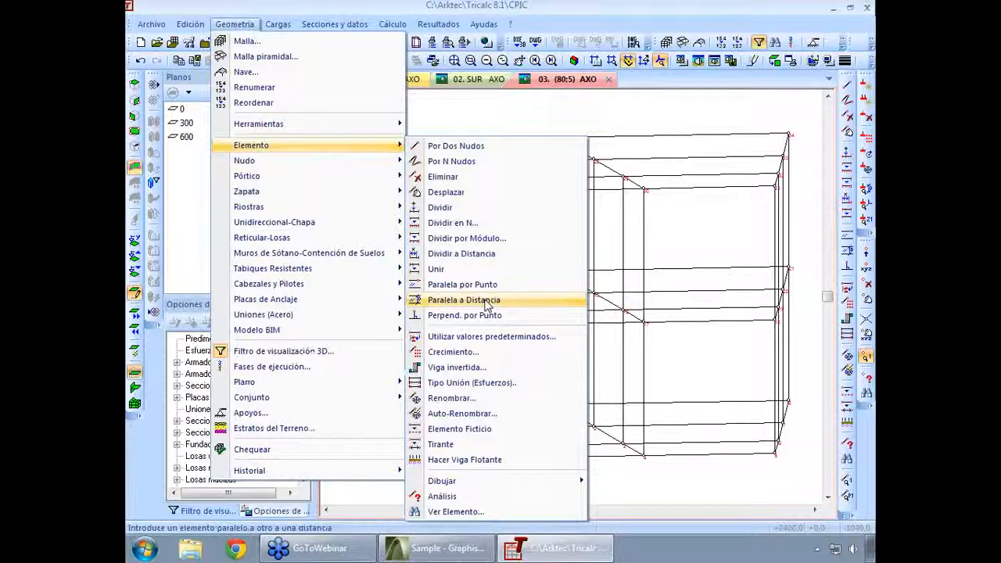
{"action": "left_click", "coordinate": [487, 301]}
{"action": "type", "text": "100"}
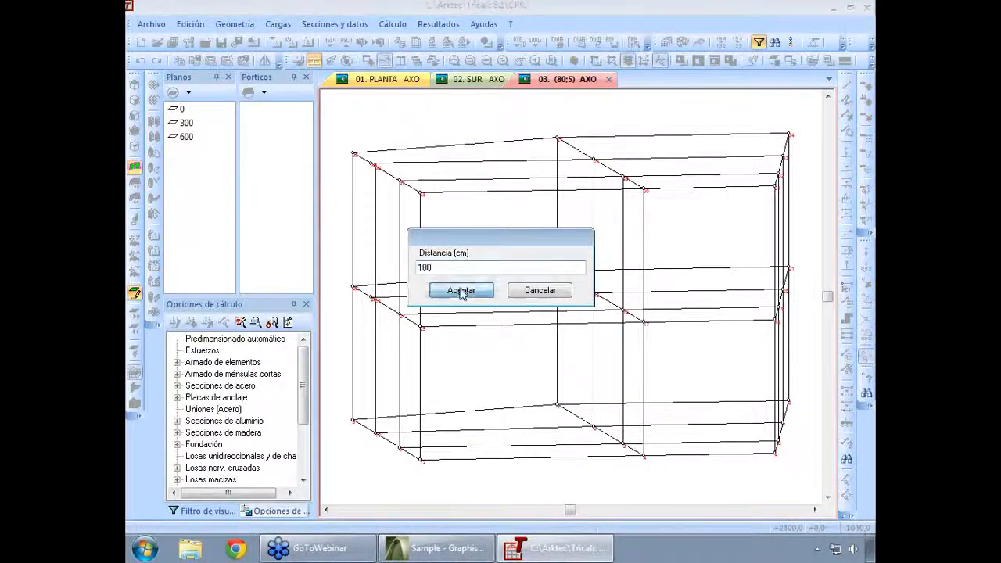
{"action": "left_click", "coordinate": [462, 291]}
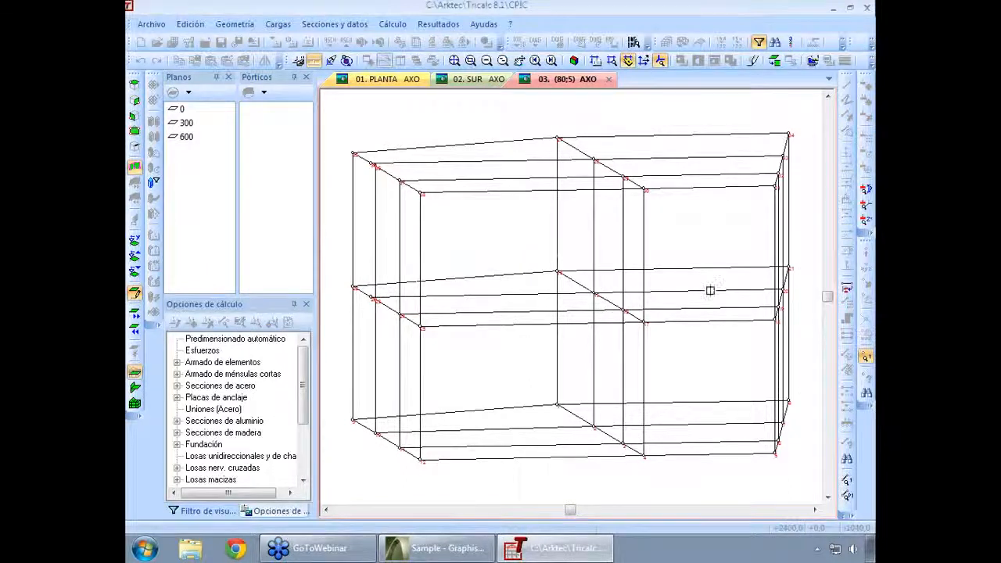
{"action": "left_click", "coordinate": [779, 286]}
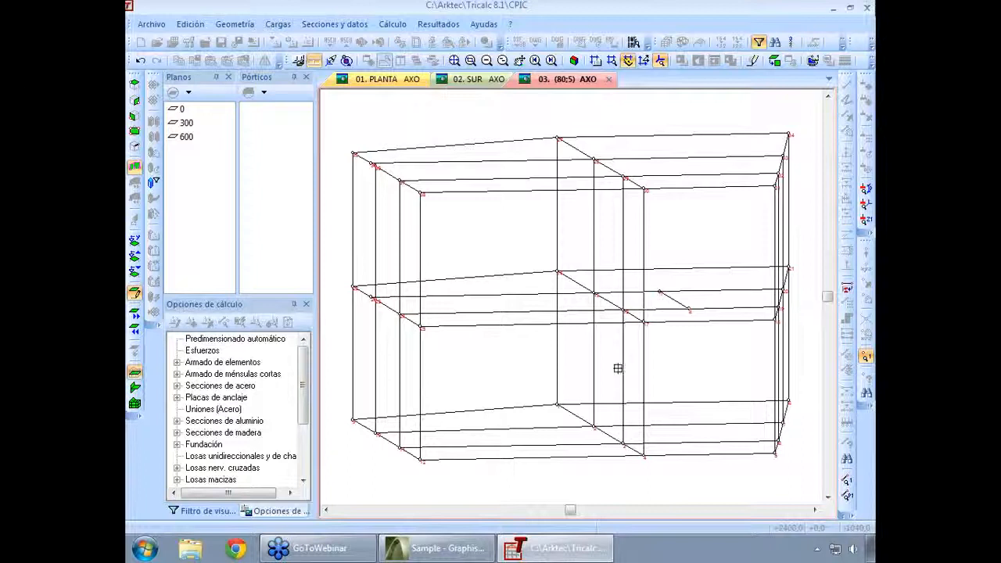
{"action": "right_click", "coordinate": [520, 369]}
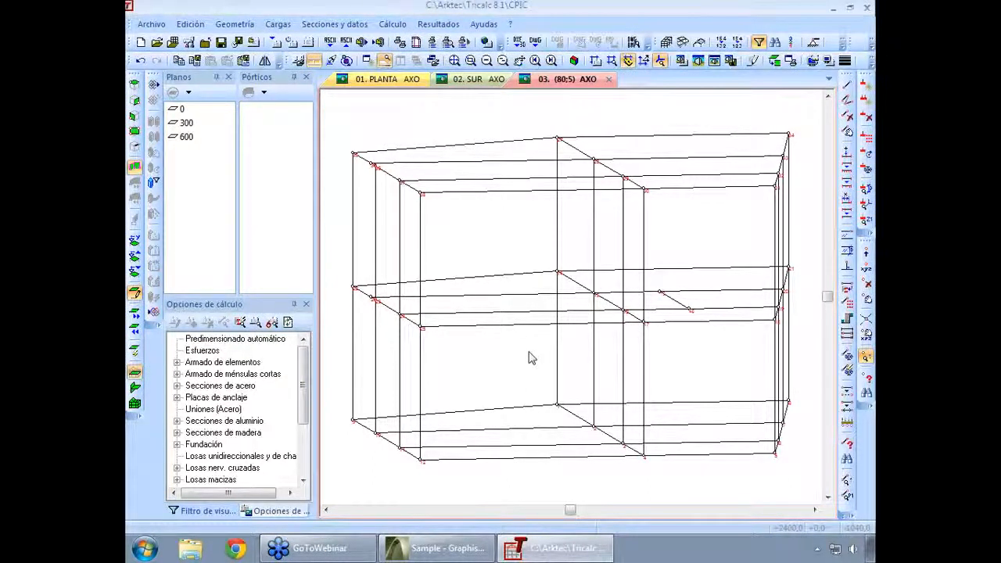
- Move the lower facade's nodes on plane 600 by -200 cm in Y using Traslación without Con Copia
{"action": "key", "text": "Right"}
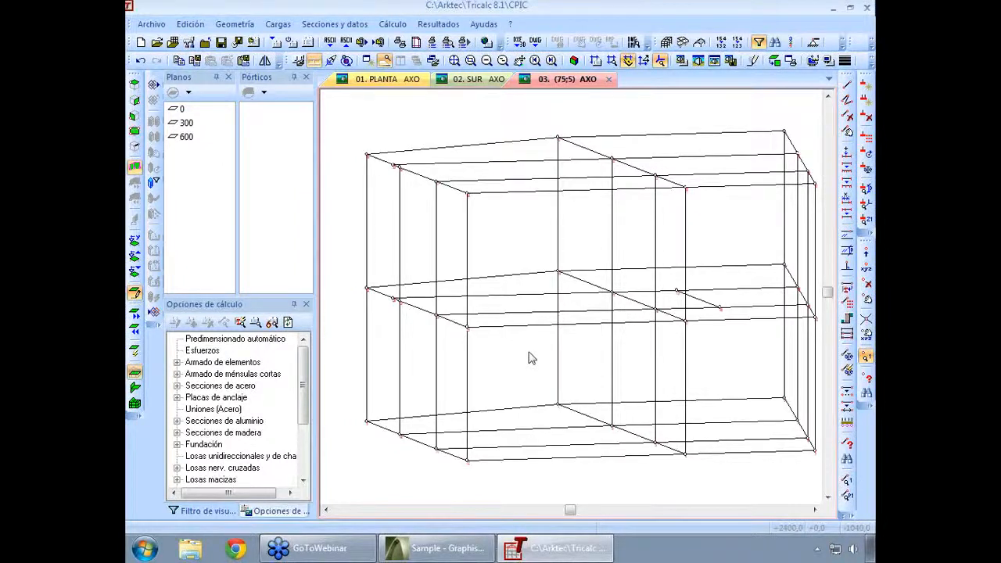
{"action": "key", "text": "Right"}
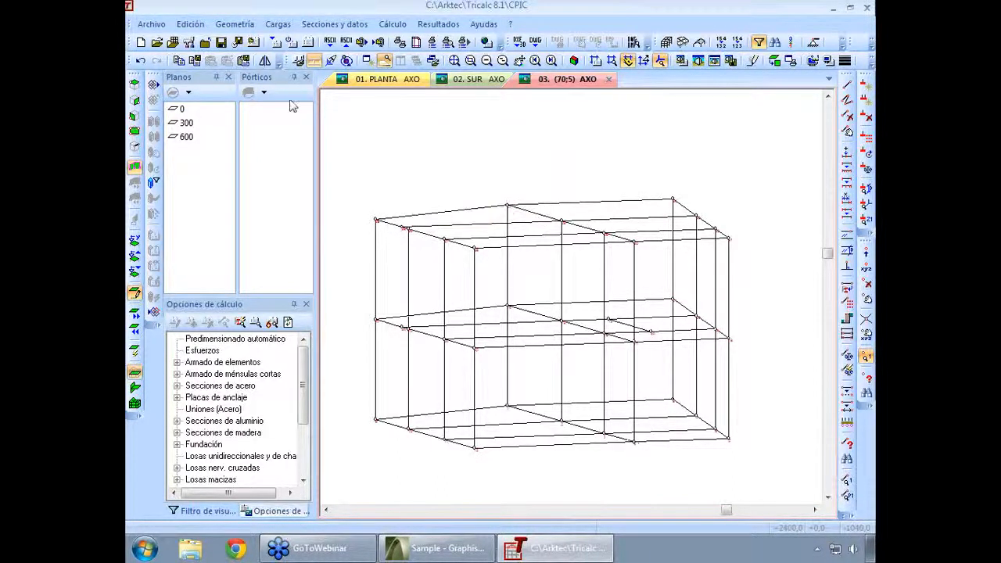
{"action": "left_click", "coordinate": [235, 24]}
{"action": "mouse_move", "coordinate": [375, 160]}
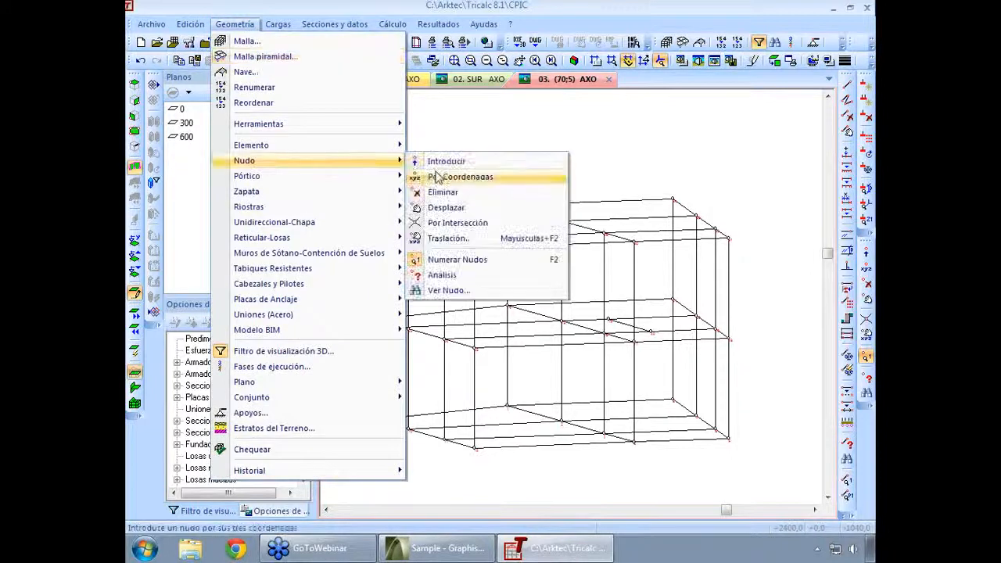
{"action": "left_click", "coordinate": [452, 239]}
{"action": "double_click", "coordinate": [510, 174]}
{"action": "type", "text": "-200"}
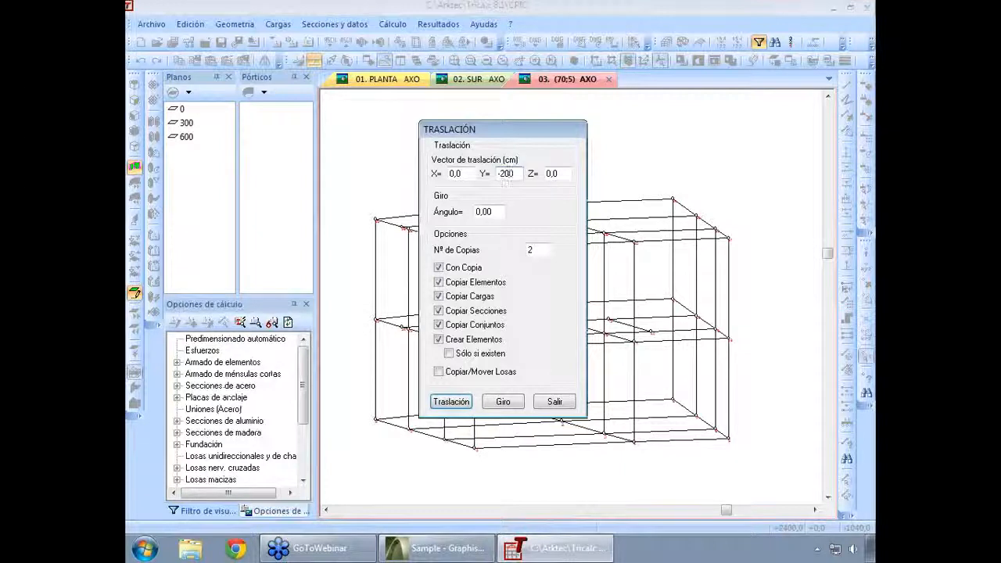
{"action": "left_click", "coordinate": [455, 269]}
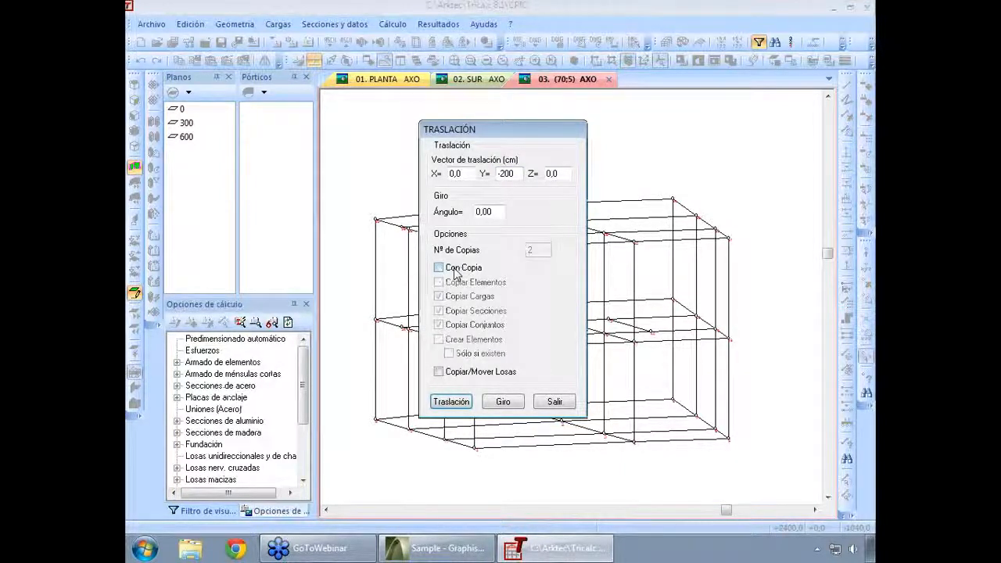
{"action": "left_click", "coordinate": [451, 401]}
{"action": "left_click_drag", "start_coordinate": [369, 210], "coordinate": [484, 280]}
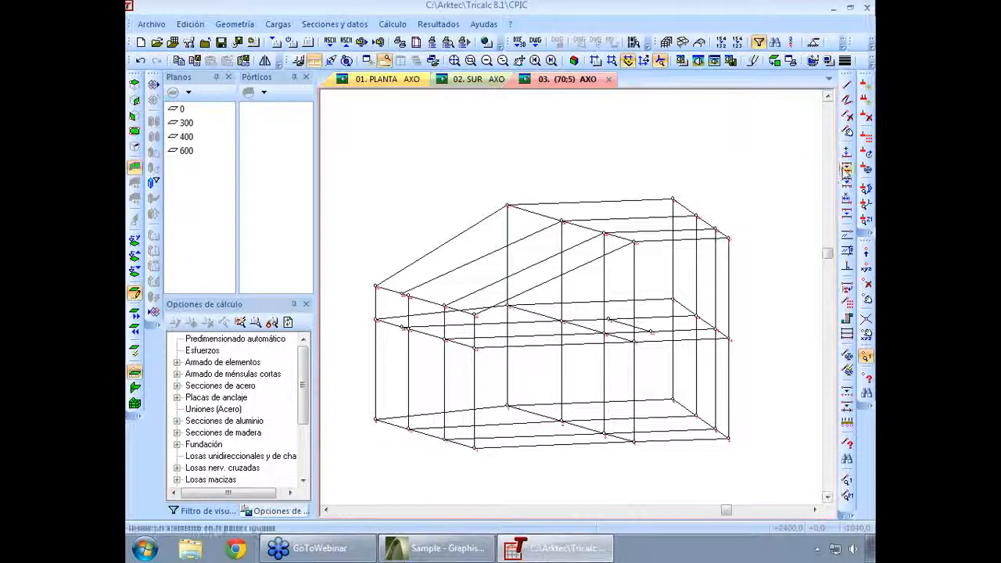
- Divide the west end beam on plane 600, between the middle row and the upper facade, into 4 parts
{"action": "left_click", "coordinate": [846, 169]}
{"action": "type", "text": "4"}
{"action": "left_click", "coordinate": [460, 290]}
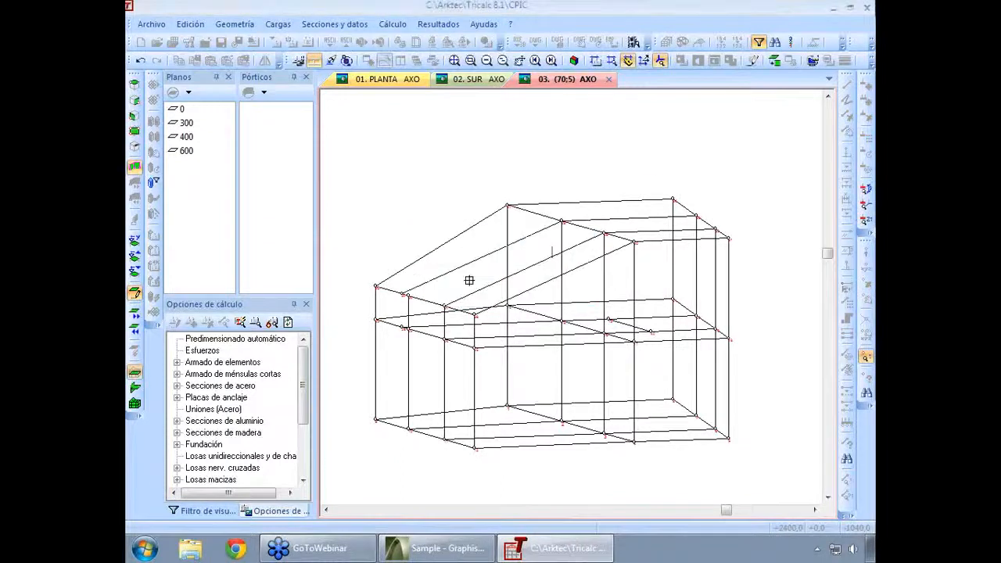
{"action": "scroll", "coordinate": [469, 280], "scroll_direction": "up", "scroll_amount": 3}
{"action": "scroll", "coordinate": [547, 196], "scroll_direction": "down", "scroll_amount": 3}
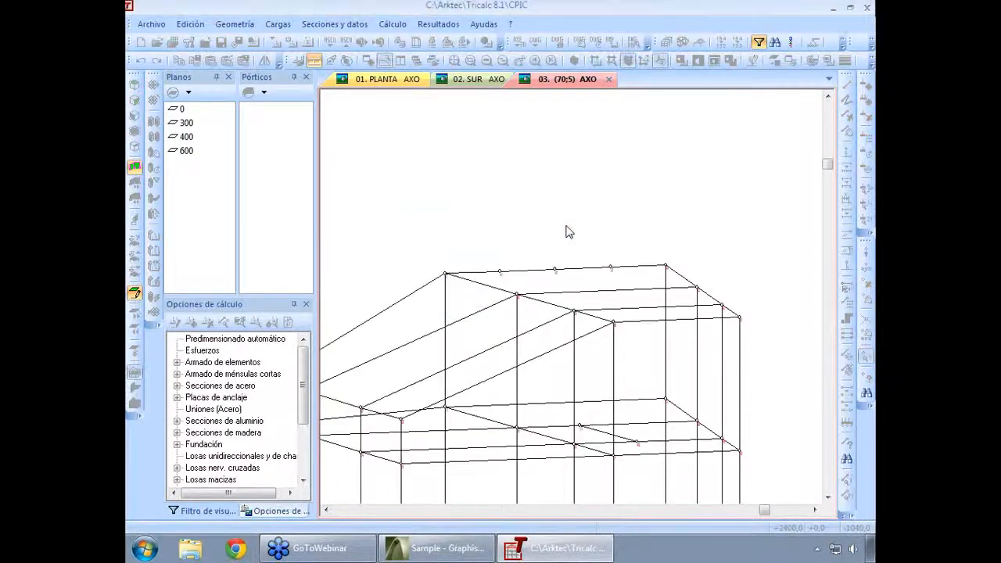
- Translate the divided beam's middle node with Con Copia by 150 cm in Y to create a vertical post
{"action": "key", "text": "ctrl+t"}
{"action": "left_click_drag", "start_coordinate": [519, 173], "coordinate": [385, 172]}
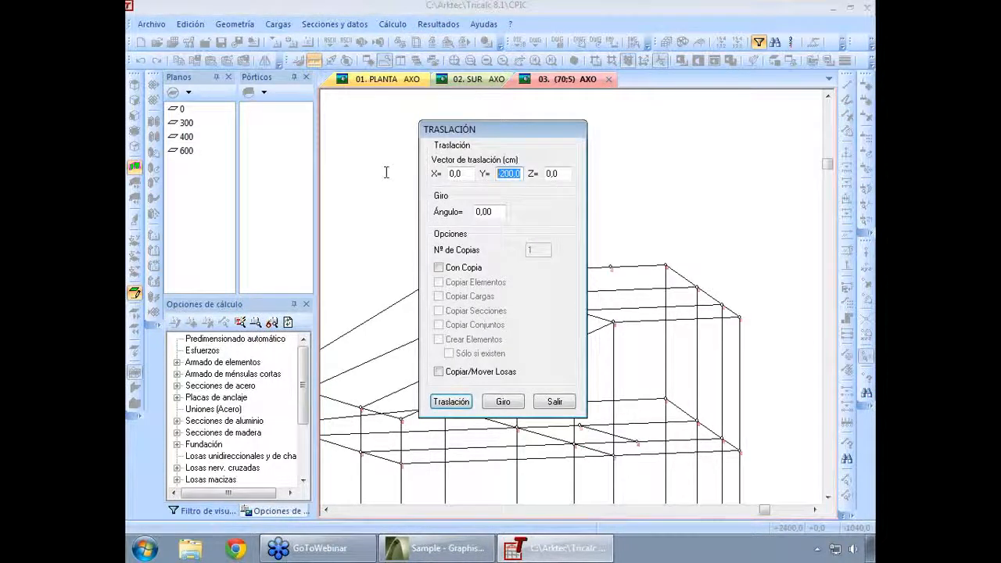
{"action": "type", "text": "150"}
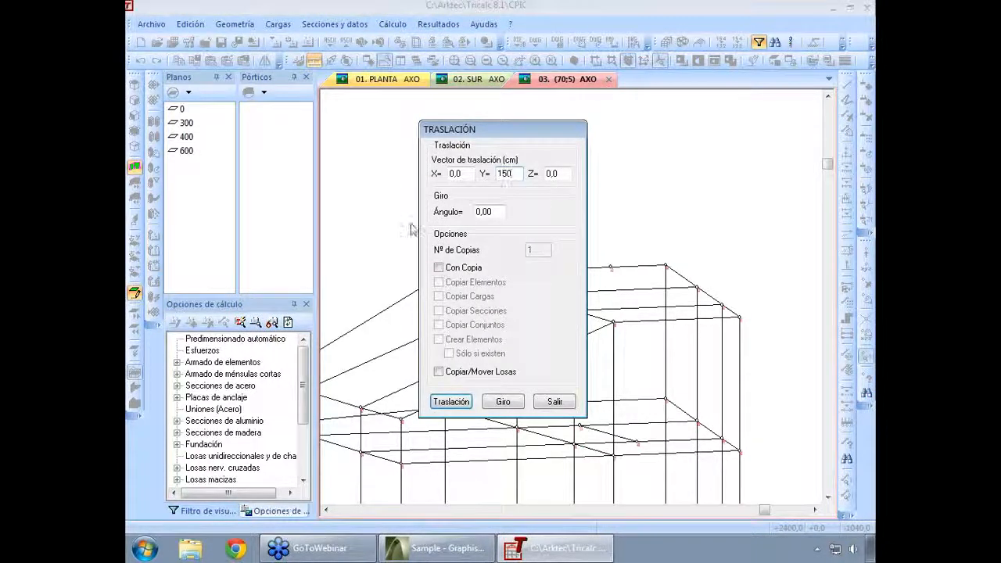
{"action": "left_click", "coordinate": [467, 268]}
{"action": "left_click", "coordinate": [451, 401]}
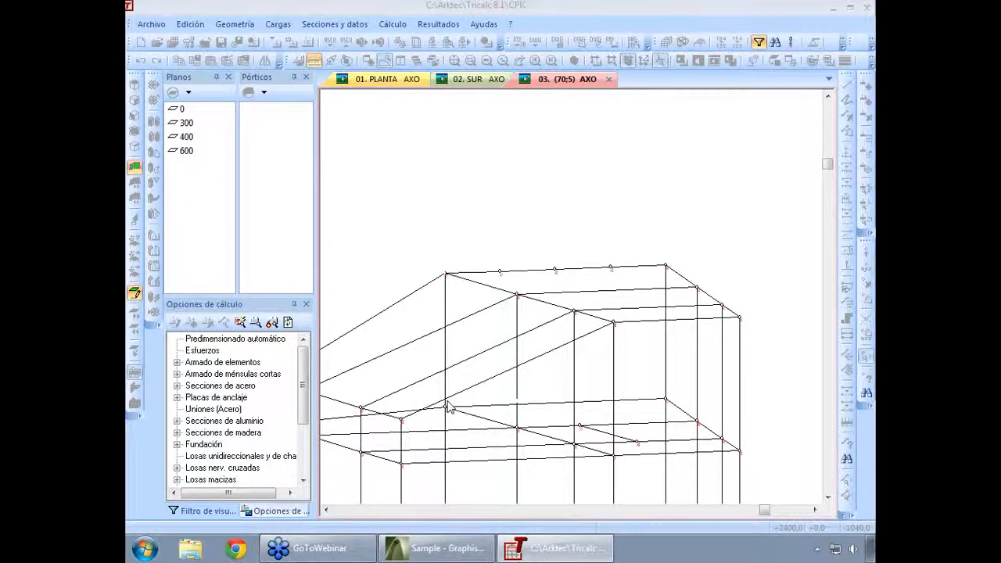
{"action": "left_click", "coordinate": [554, 269]}
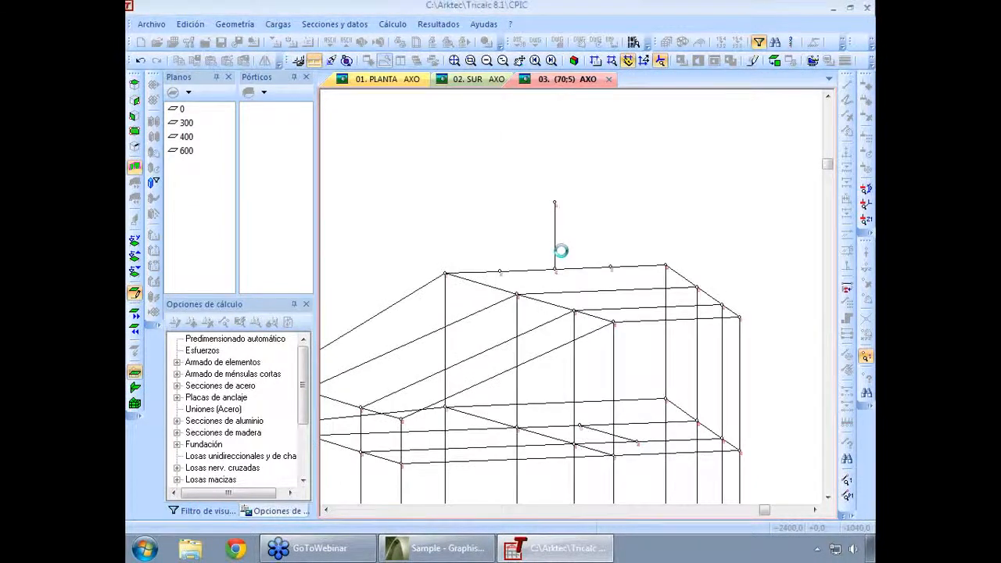
{"action": "key", "text": "Return"}
- Add two sloping elements joining the post's top node to both ends of the divided beam
{"action": "left_click", "coordinate": [661, 261]}
{"action": "left_click", "coordinate": [554, 203]}
{"action": "left_click", "coordinate": [444, 273]}
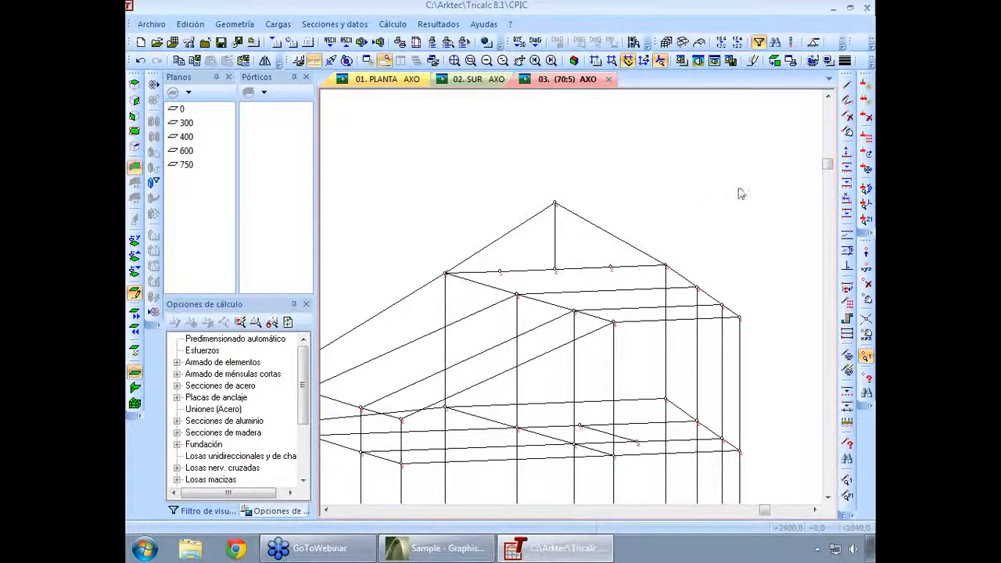
- Divide each of the gable truss's two sloping elements into 2 parts in the east view
{"action": "scroll", "coordinate": [654, 219], "scroll_direction": "down", "scroll_amount": 2}
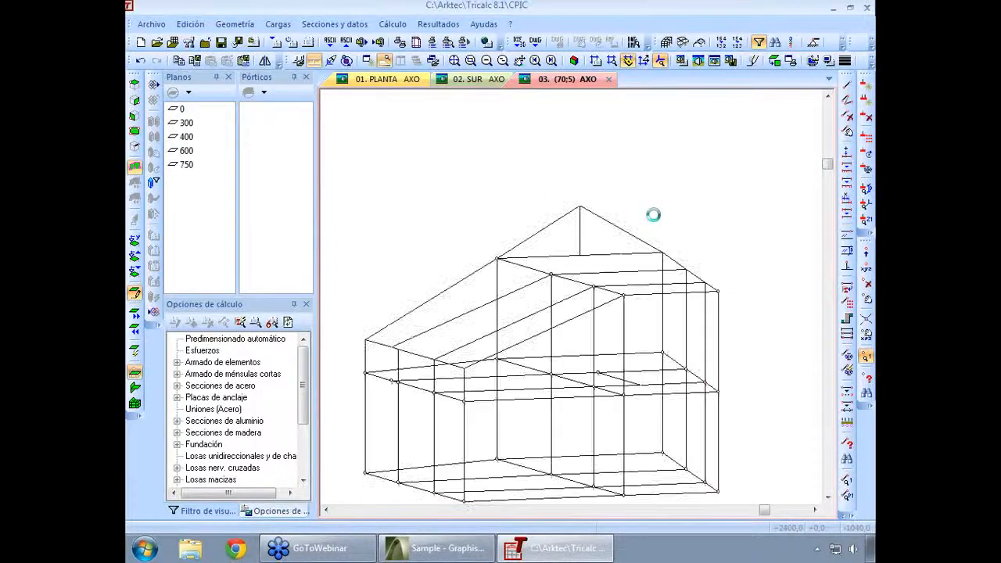
{"action": "scroll", "coordinate": [655, 219], "scroll_direction": "down", "scroll_amount": 2}
{"action": "mouse_move", "coordinate": [665, 260]}
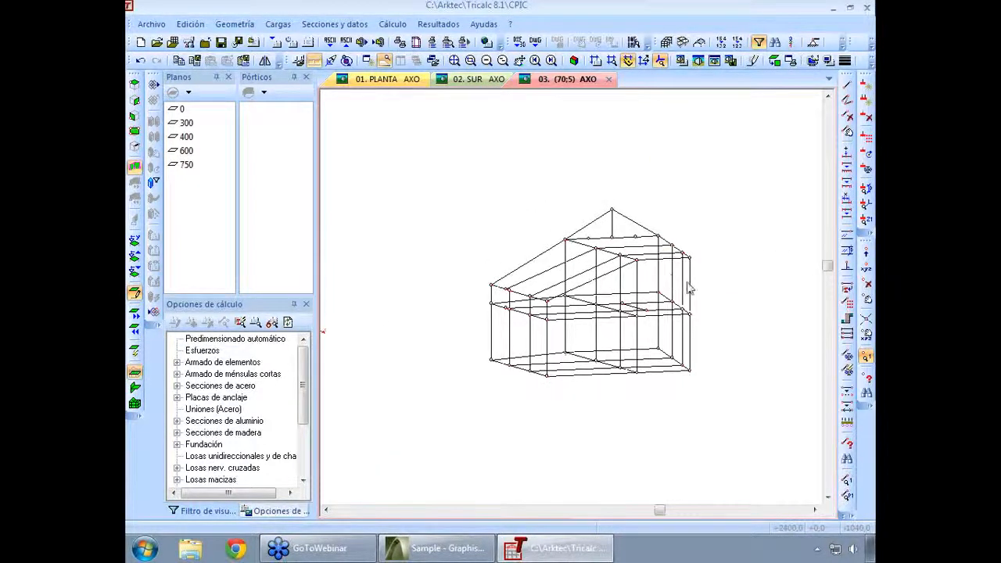
{"action": "key", "text": "Left"}
{"action": "key", "text": "Left"}
{"action": "key", "text": "Left"}
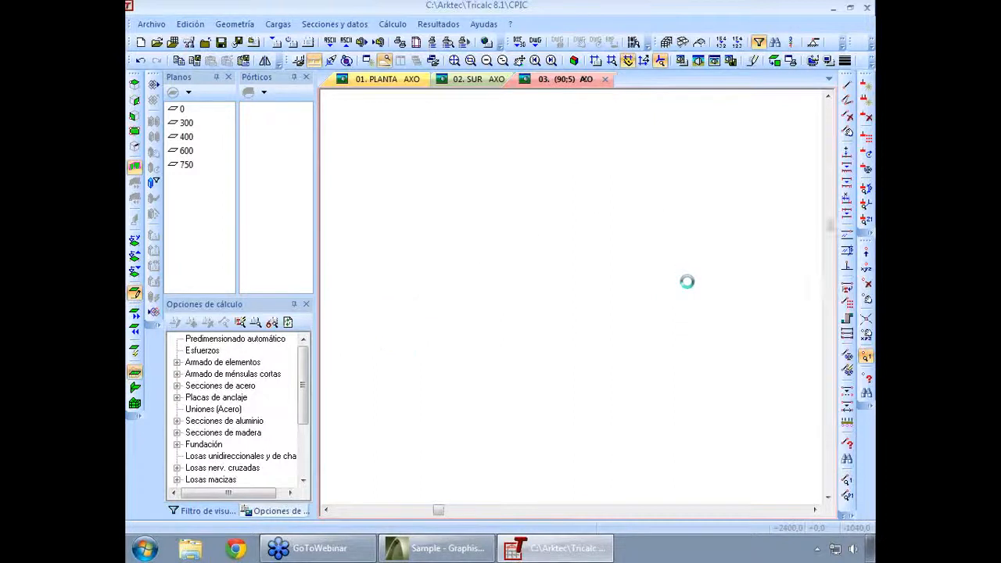
{"action": "scroll", "coordinate": [623, 216], "scroll_direction": "up", "scroll_amount": 2}
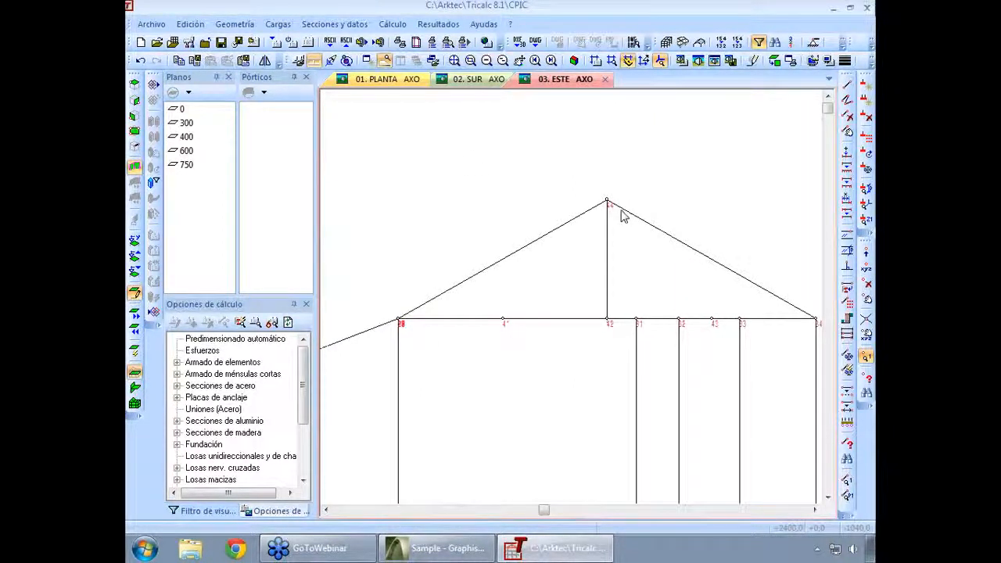
{"action": "left_click", "coordinate": [235, 24]}
{"action": "mouse_move", "coordinate": [256, 150]}
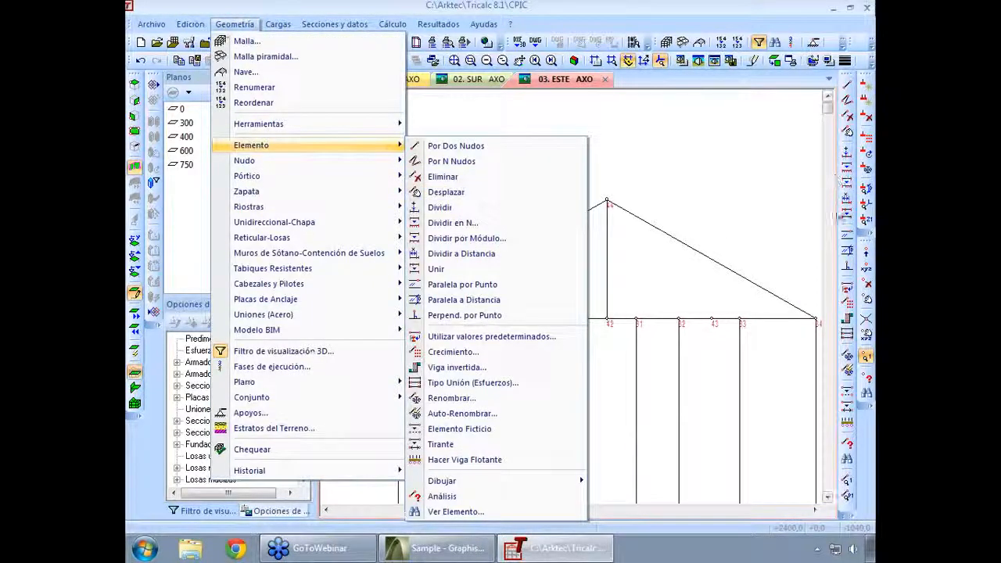
{"action": "left_click", "coordinate": [458, 223]}
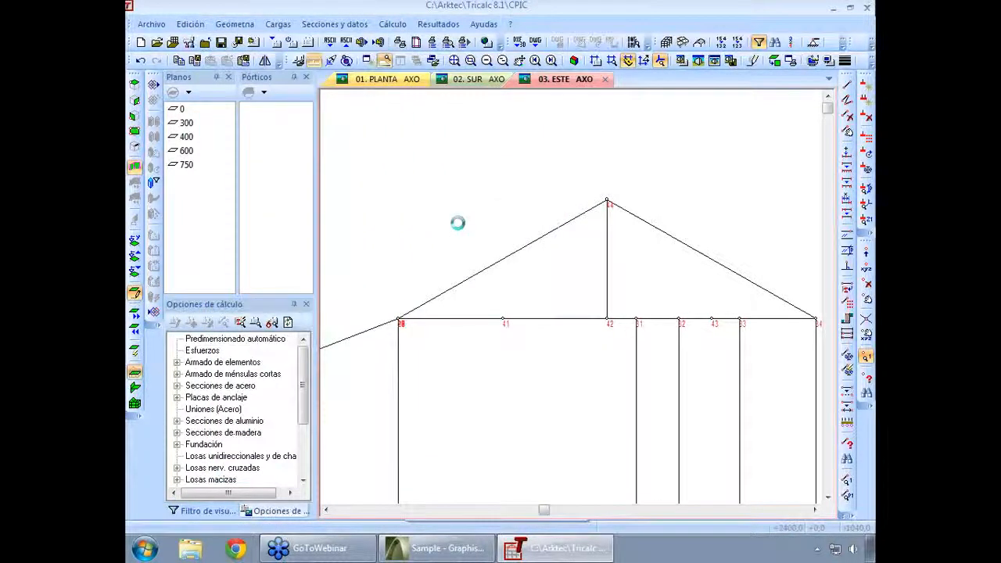
{"action": "type", "text": "2"}
{"action": "left_click", "coordinate": [463, 290]}
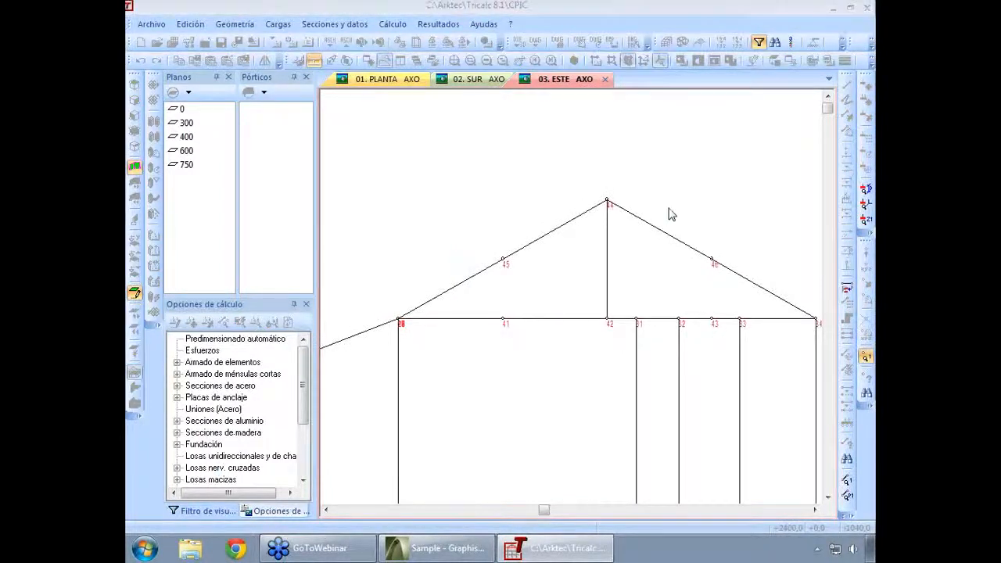
- Add two diagonal elements linking the midpoints of the sloping elements to the base node of the truss's central post
{"action": "left_click", "coordinate": [235, 24]}
{"action": "mouse_move", "coordinate": [260, 147]}
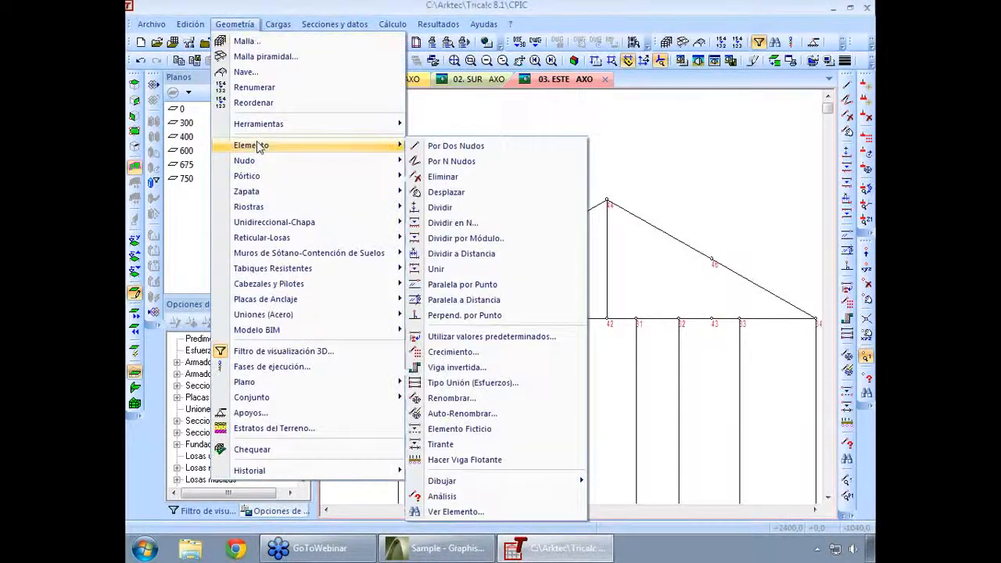
{"action": "left_click", "coordinate": [715, 151]}
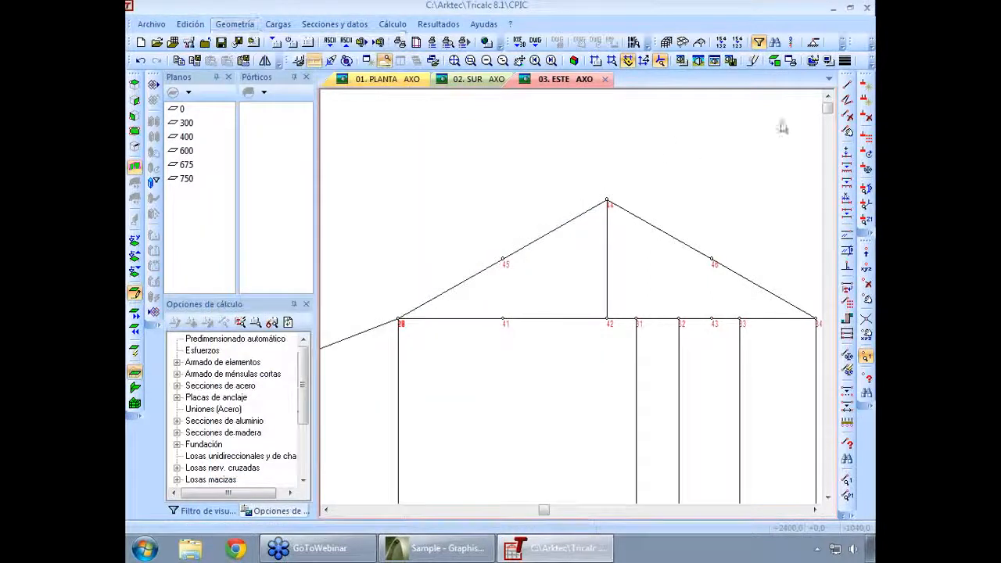
{"action": "left_click", "coordinate": [847, 86]}
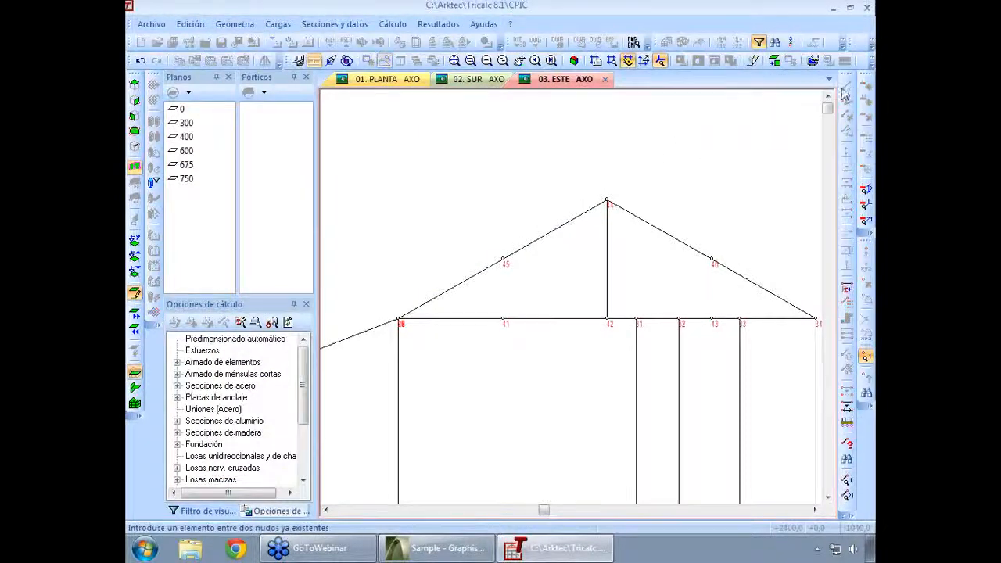
{"action": "left_click", "coordinate": [502, 259]}
{"action": "left_click", "coordinate": [606, 318]}
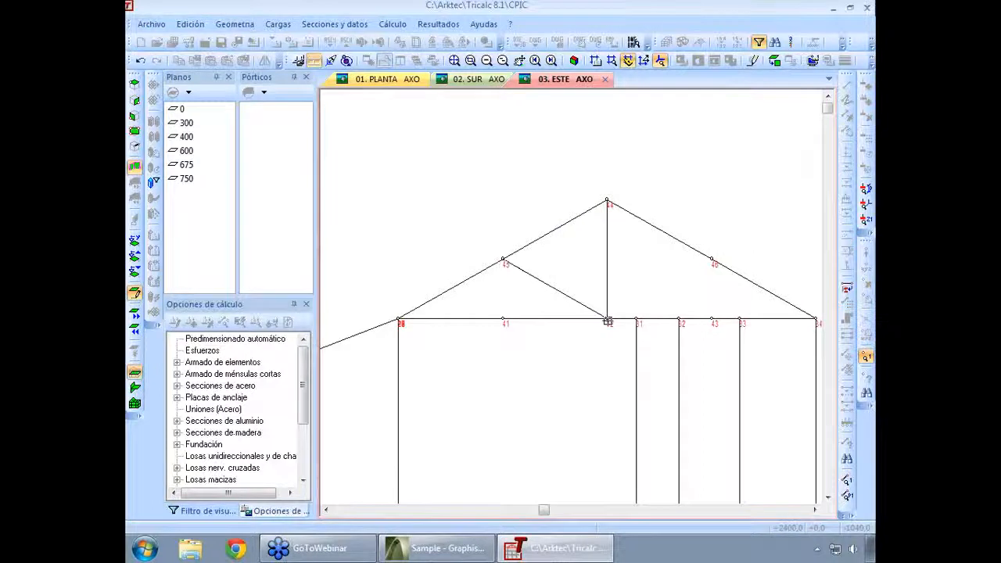
{"action": "left_click", "coordinate": [712, 259]}
{"action": "right_click", "coordinate": [735, 202]}
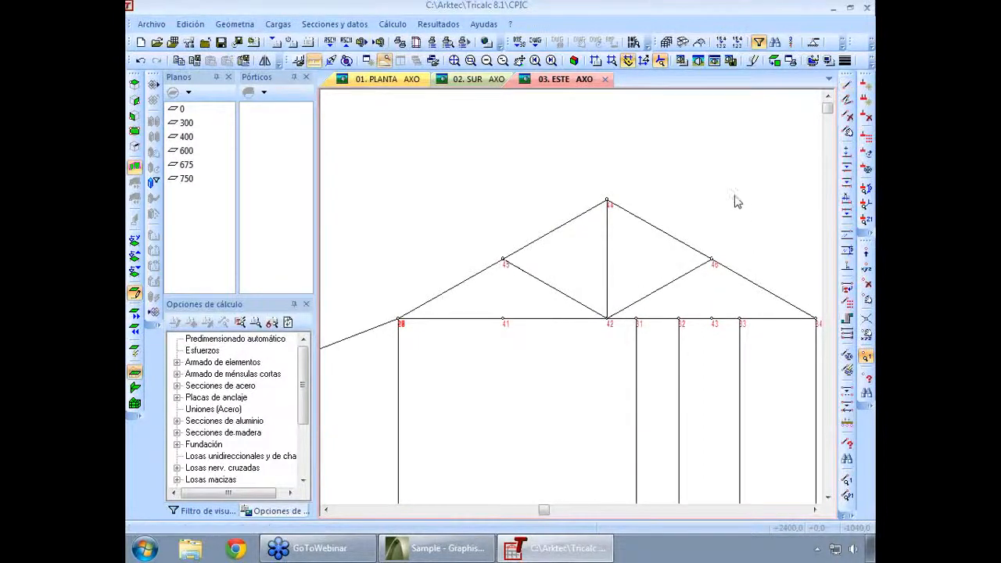
- Add two elements from the truss apex to the adjacent frame's middle-row and upper-facade nodes on plane 600
{"action": "scroll", "coordinate": [734, 199], "scroll_direction": "down", "scroll_amount": 4}
{"action": "scroll", "coordinate": [734, 199], "scroll_direction": "down", "scroll_amount": 3, "text": "ctrl"}
{"action": "scroll", "coordinate": [735, 200], "scroll_direction": "up", "scroll_amount": 2, "text": "shift"}
{"action": "middle_click_drag", "start_coordinate": [735, 199], "coordinate": [558, 160]}
{"action": "scroll", "coordinate": [563, 162], "scroll_direction": "up", "scroll_amount": 5, "text": "ctrl"}
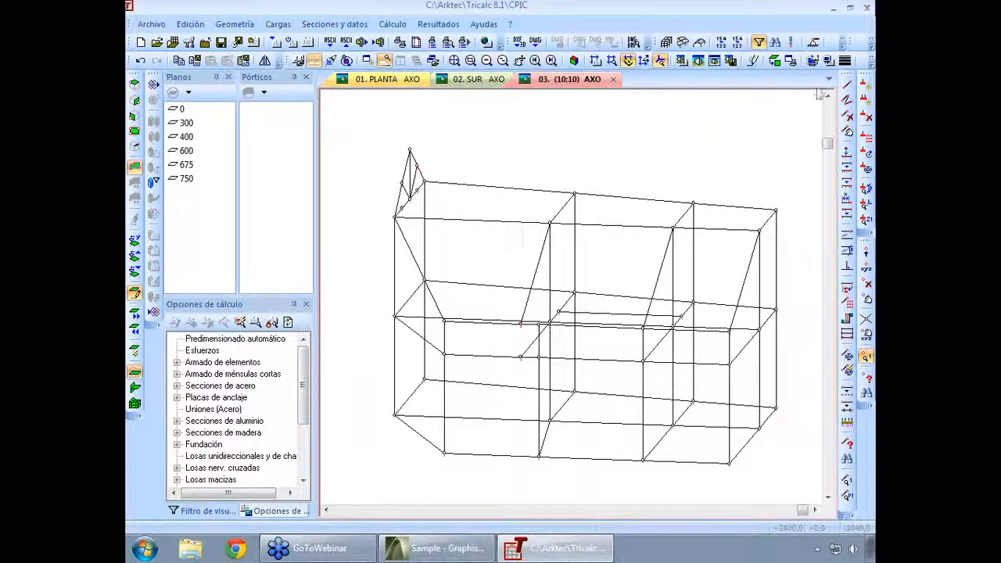
{"action": "left_click", "coordinate": [847, 84]}
{"action": "left_click", "coordinate": [573, 191]}
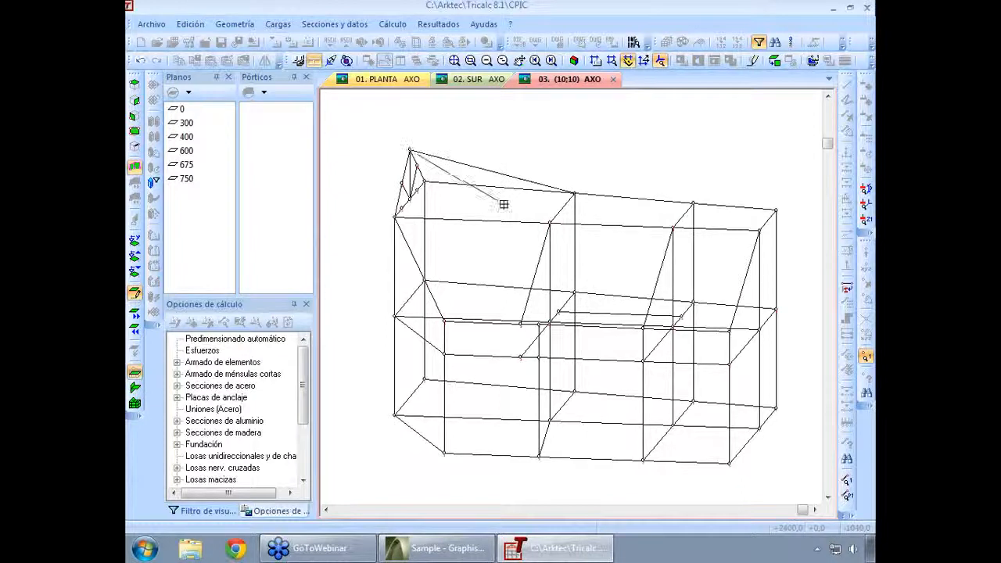
{"action": "left_click", "coordinate": [551, 222]}
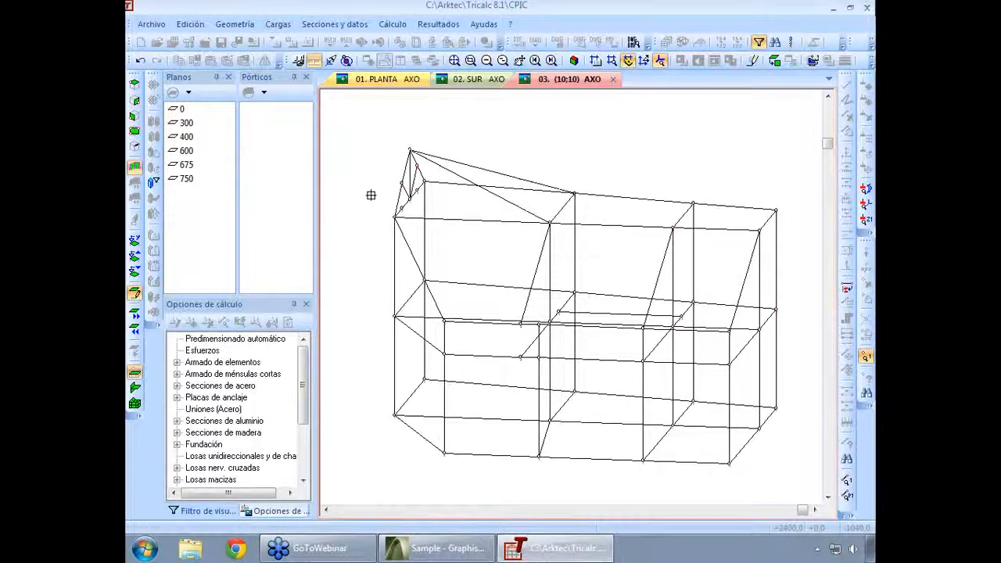
{"action": "key", "text": "Escape"}
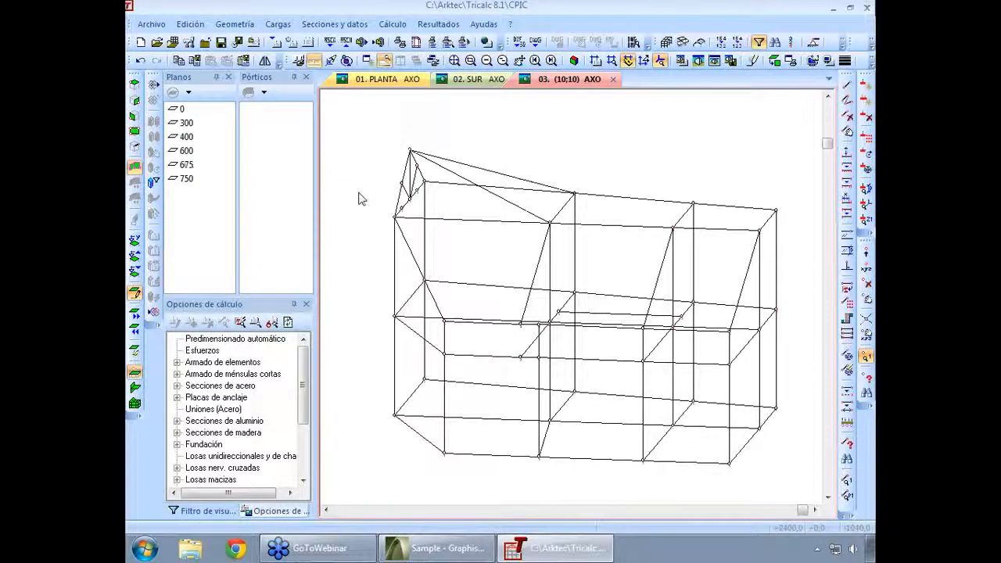
- Define frame 1 between the two end nodes of the rear row on plane 600
{"action": "left_click", "coordinate": [265, 93]}
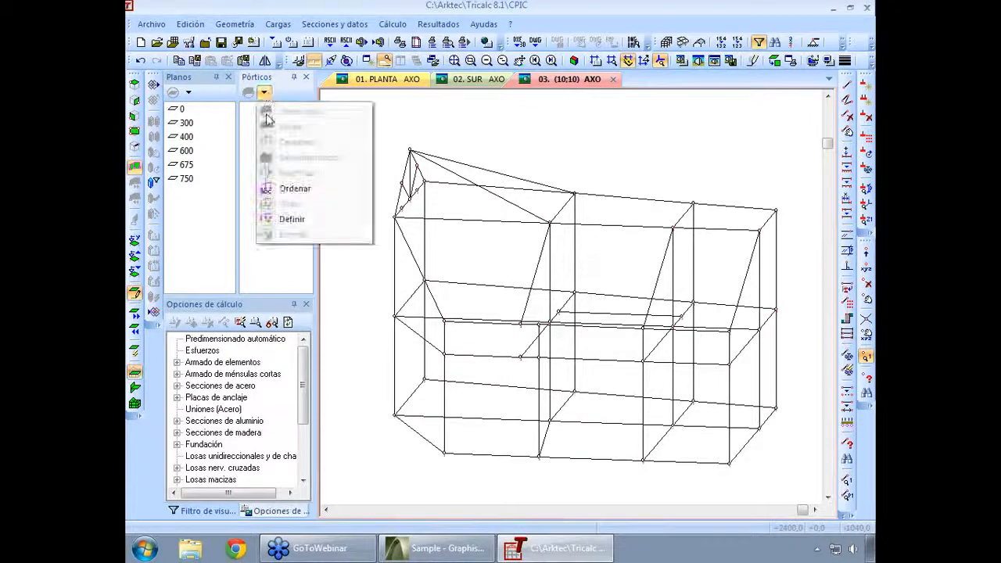
{"action": "left_click", "coordinate": [298, 222]}
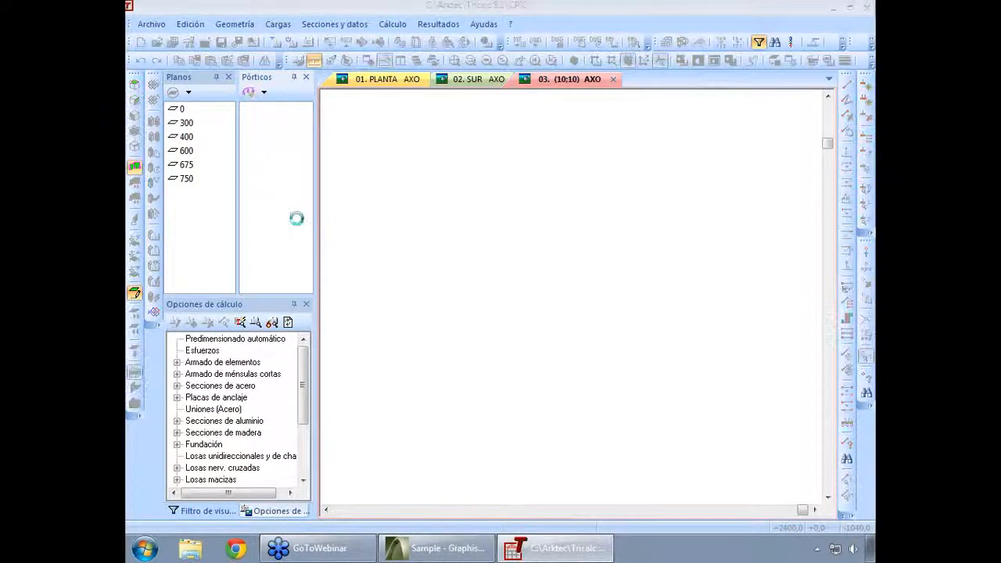
{"action": "left_click", "coordinate": [458, 323]}
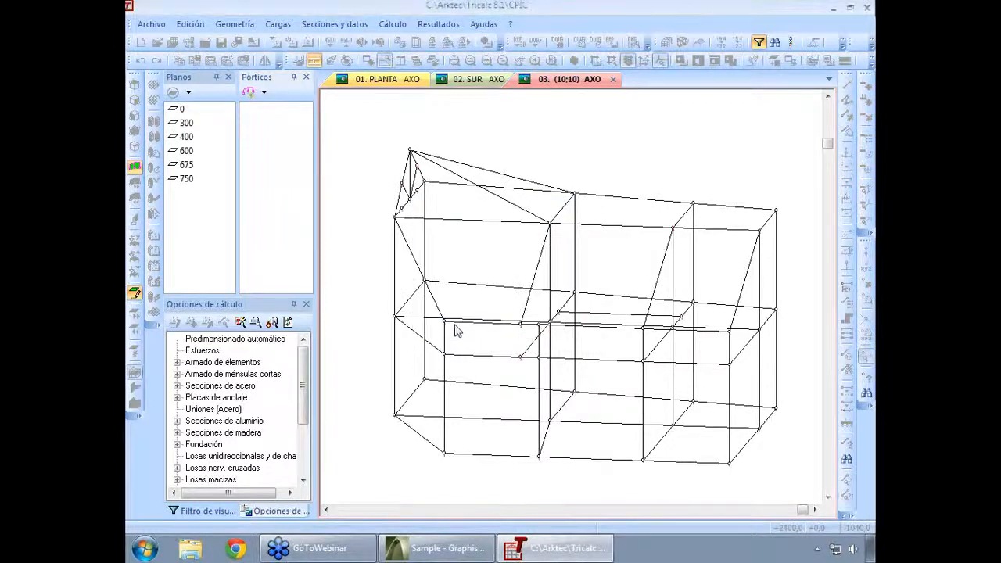
{"action": "left_click", "coordinate": [424, 181]}
{"action": "left_click", "coordinate": [776, 209]}
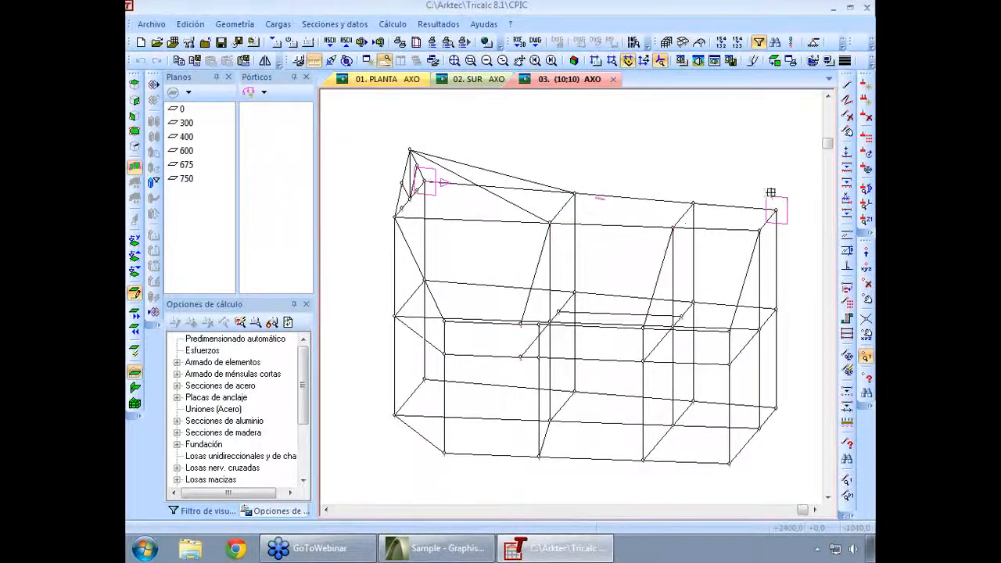
- Define frame 2 between the two end nodes of the middle row on plane 600
{"action": "left_click", "coordinate": [249, 93]}
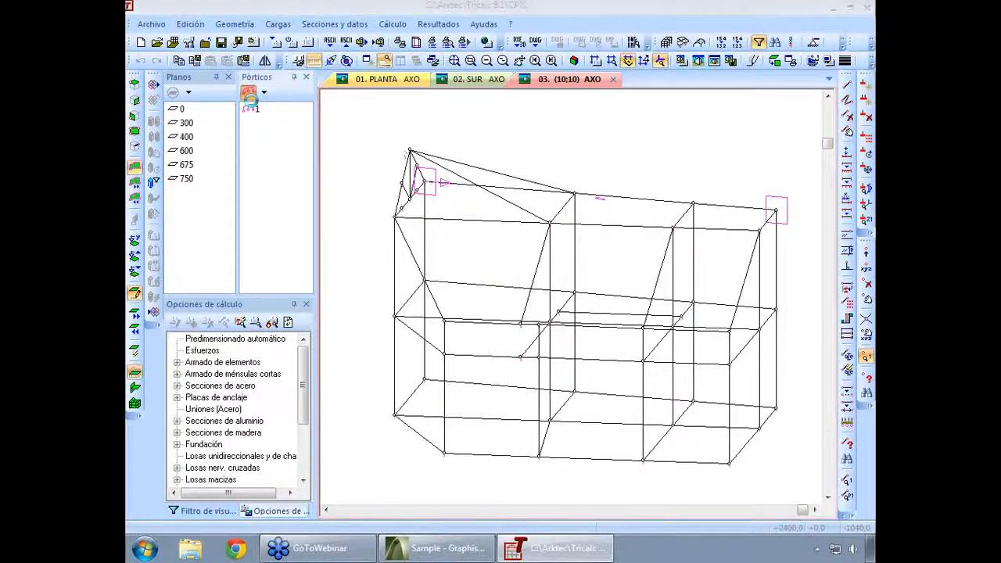
{"action": "type", "text": "2"}
{"action": "left_click", "coordinate": [460, 321]}
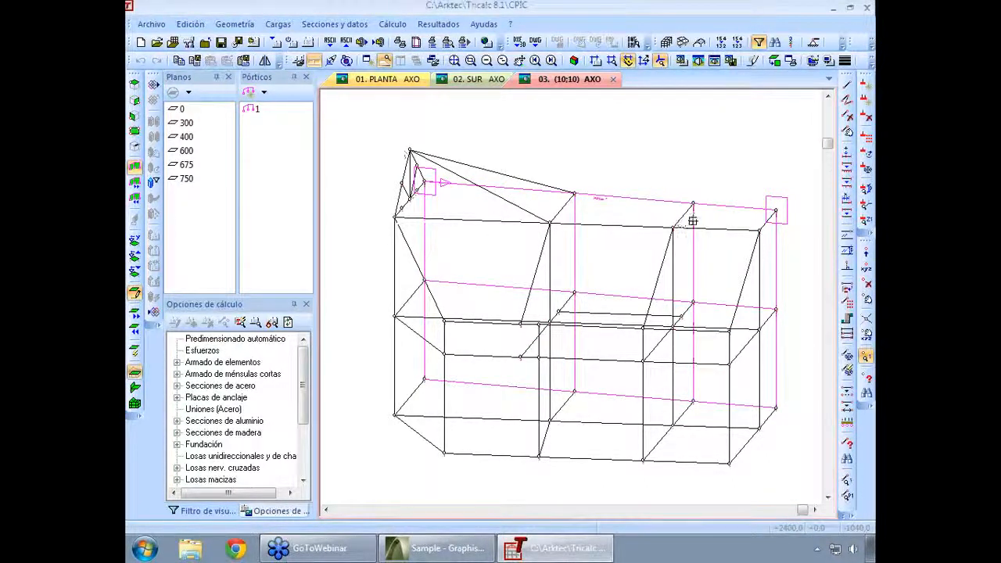
{"action": "left_click", "coordinate": [755, 233]}
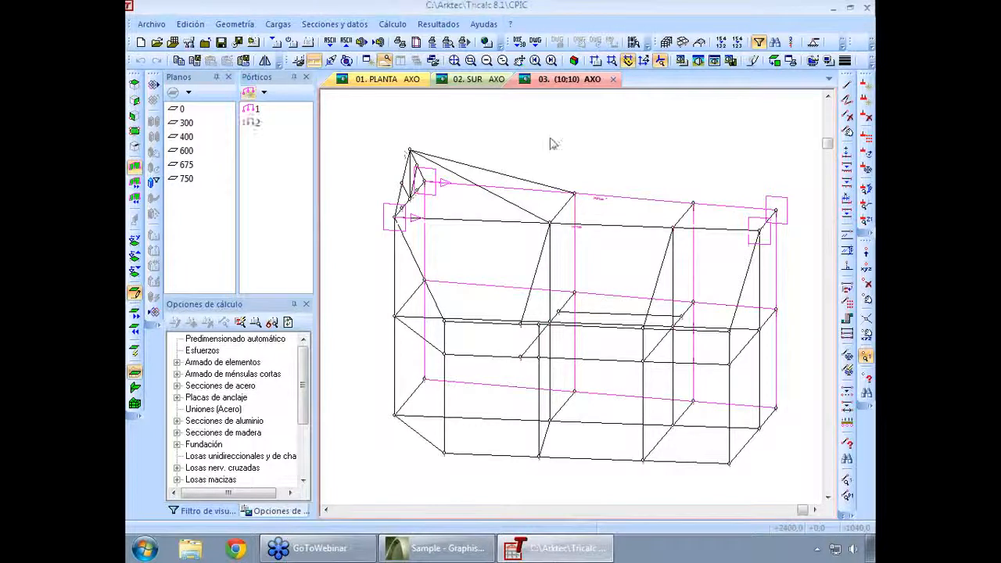
- Define frame 3 between the two upper end nodes of the lower front facade
{"action": "left_click", "coordinate": [250, 93]}
{"action": "type", "text": "3"}
{"action": "left_click", "coordinate": [447, 321]}
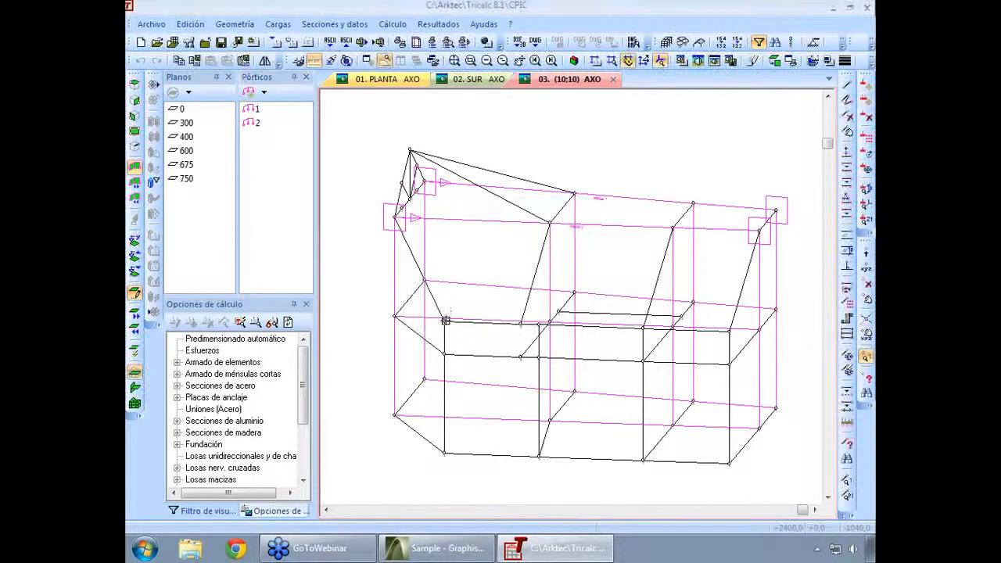
{"action": "left_click", "coordinate": [727, 332]}
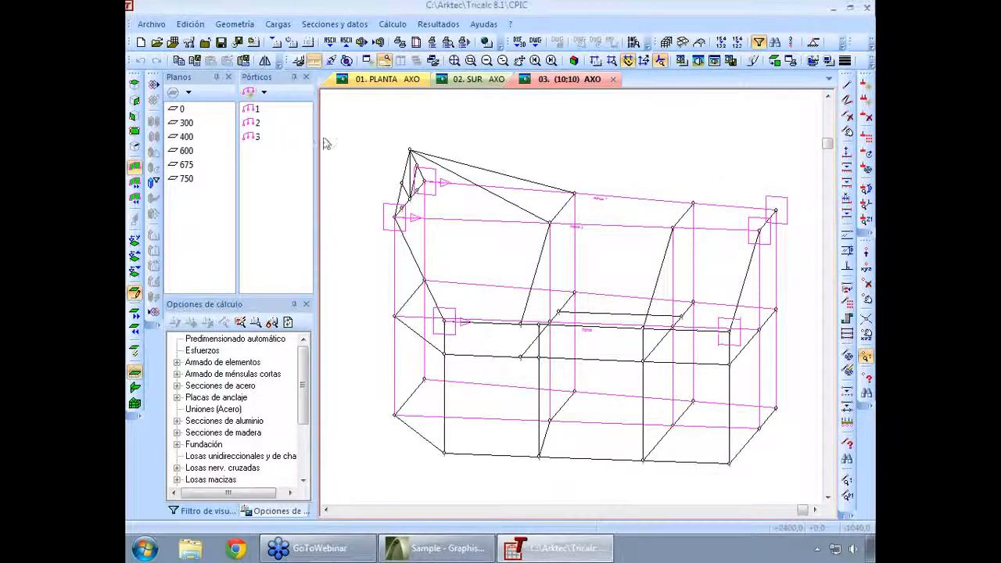
- Examine frames 1, 2 and 3 individually, viewing frame 1 from several angles, and return to the whole structure
{"action": "double_click", "coordinate": [252, 109]}
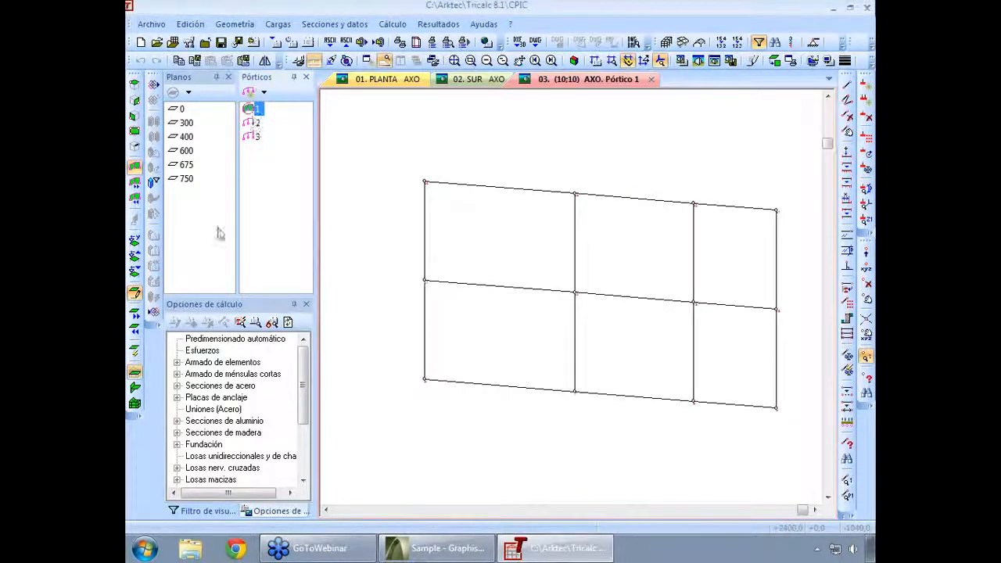
{"action": "left_click", "coordinate": [136, 351]}
{"action": "left_click", "coordinate": [259, 122]}
{"action": "double_click", "coordinate": [259, 124]}
{"action": "double_click", "coordinate": [254, 136]}
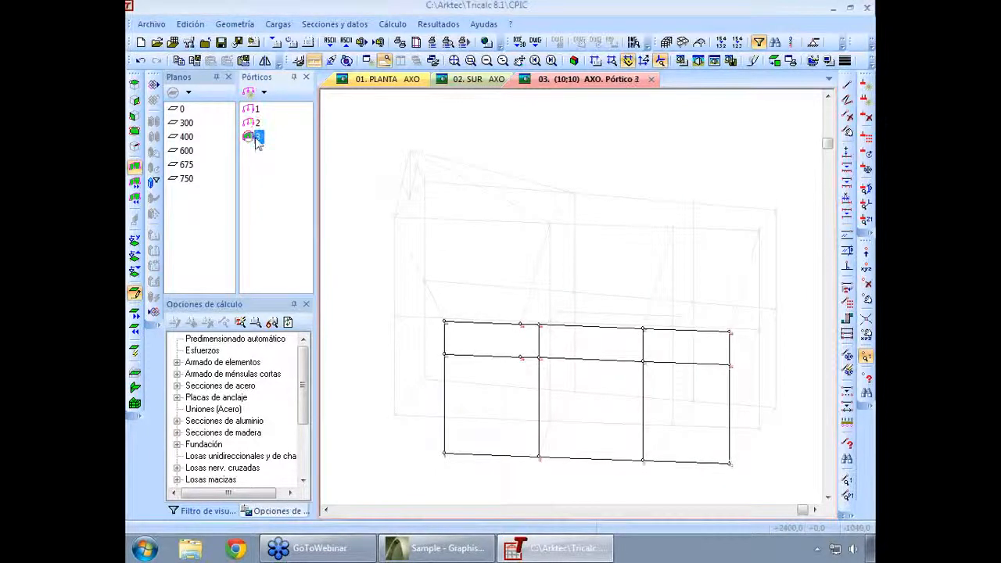
{"action": "double_click", "coordinate": [255, 123]}
{"action": "double_click", "coordinate": [254, 109]}
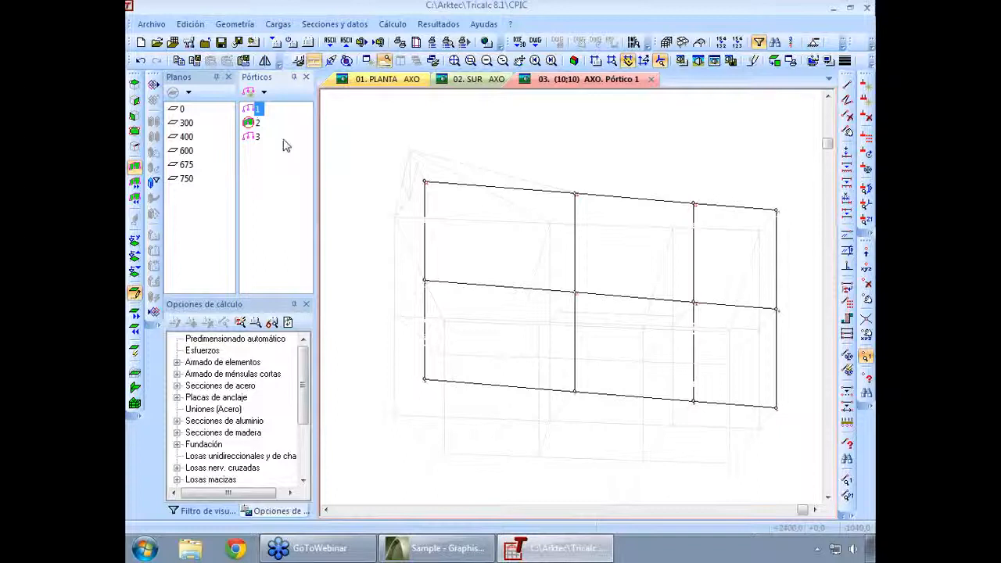
{"action": "left_click", "coordinate": [648, 293]}
{"action": "scroll", "coordinate": [649, 293], "scroll_direction": "down", "scroll_amount": 1}
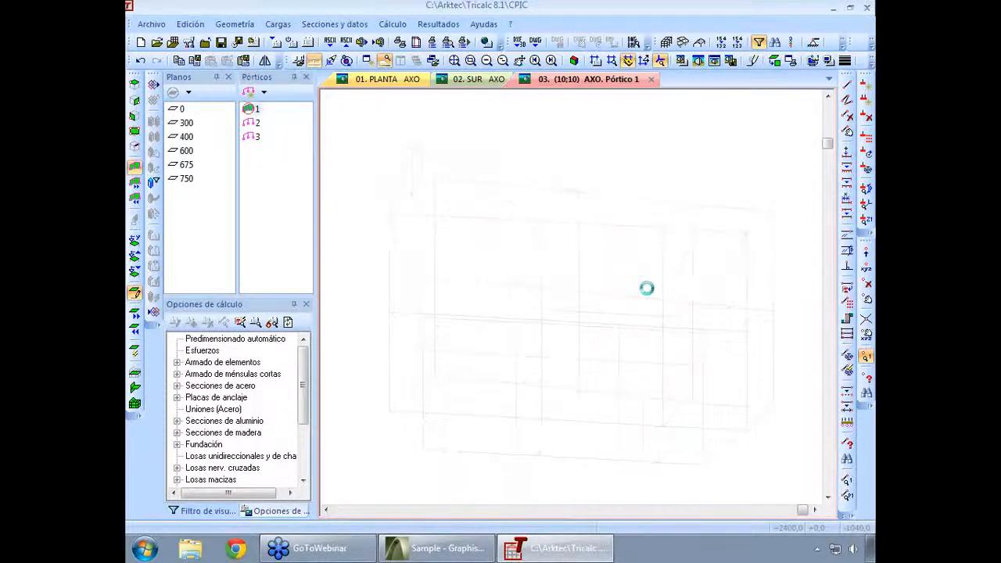
{"action": "scroll", "coordinate": [648, 293], "scroll_direction": "down", "scroll_amount": 10}
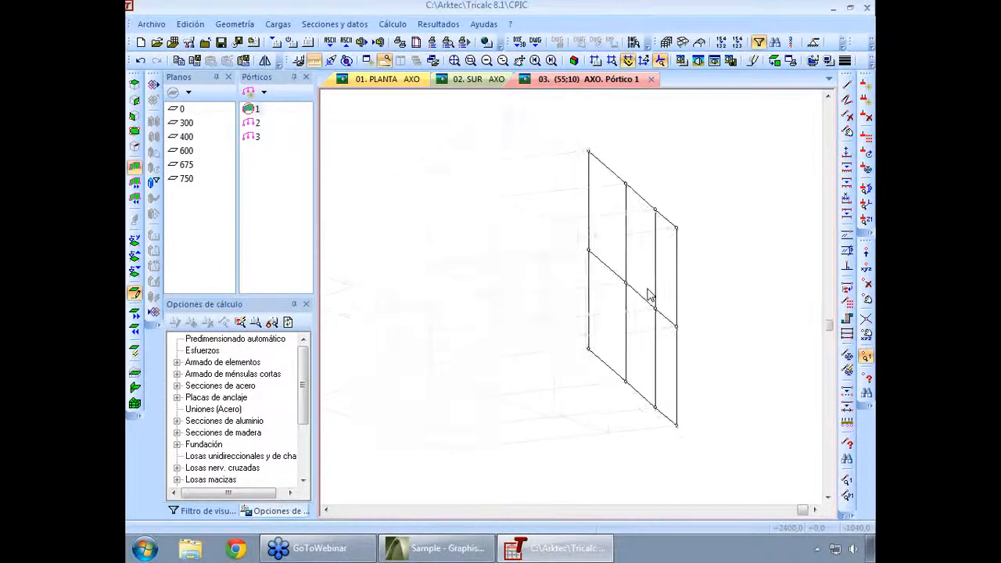
{"action": "scroll", "coordinate": [651, 295], "scroll_direction": "up", "scroll_amount": 2}
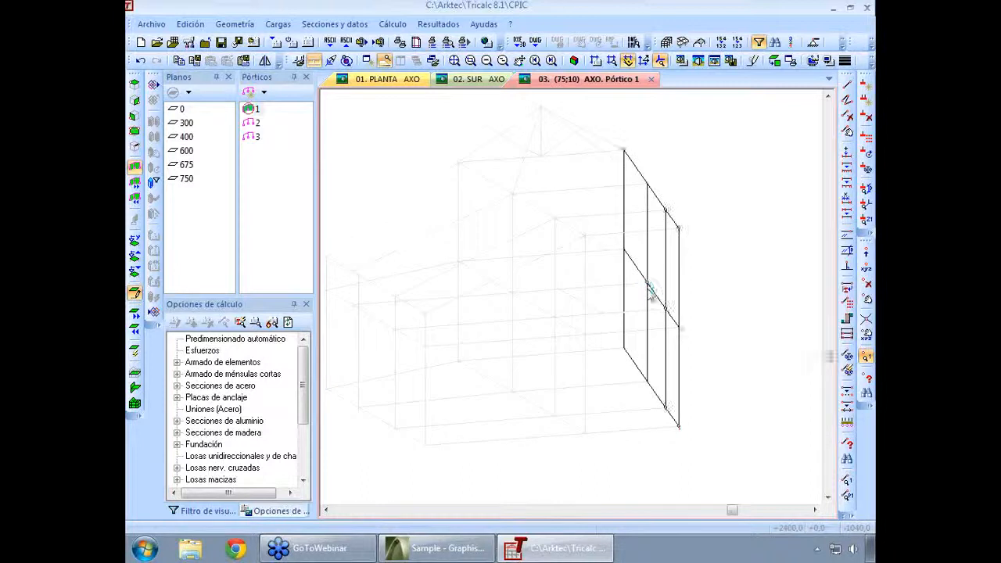
{"action": "left_click", "coordinate": [325, 146]}
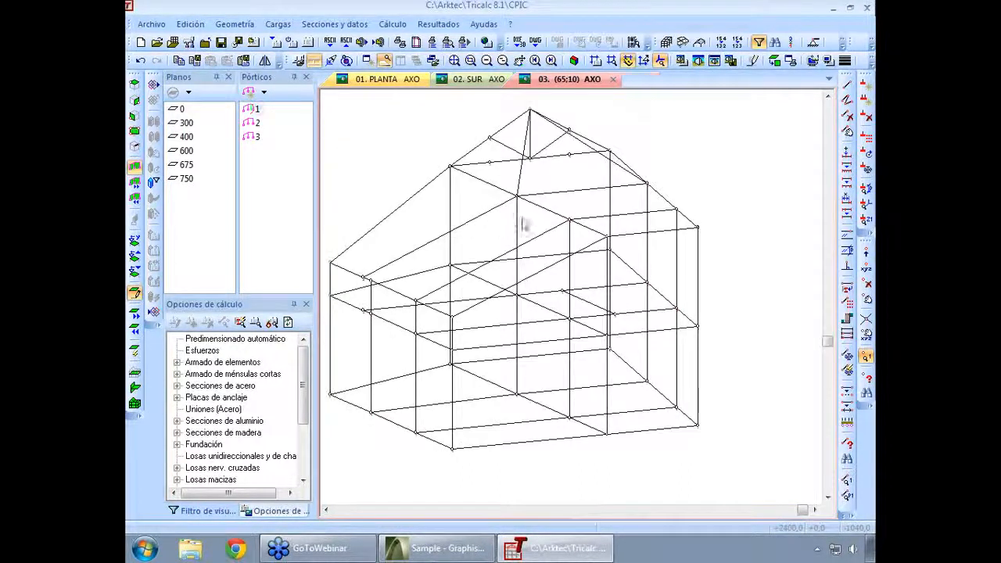
- Define a new plane named INCLINADO through nodes of the sloping roof
{"action": "left_click", "coordinate": [187, 92]}
{"action": "left_click", "coordinate": [234, 220]}
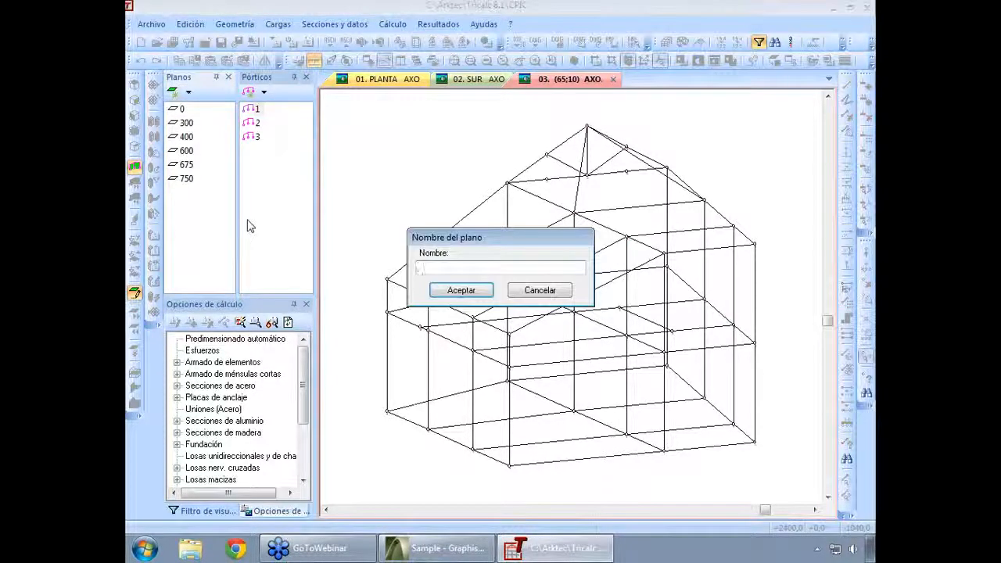
{"action": "type", "text": "INCLINADO"}
{"action": "key", "text": "Return"}
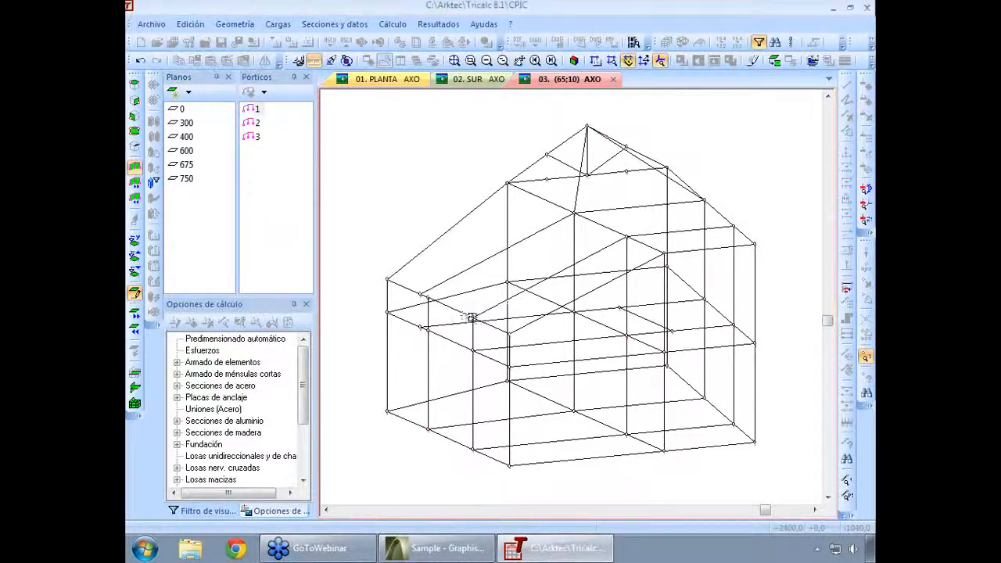
{"action": "left_click", "coordinate": [625, 236]}
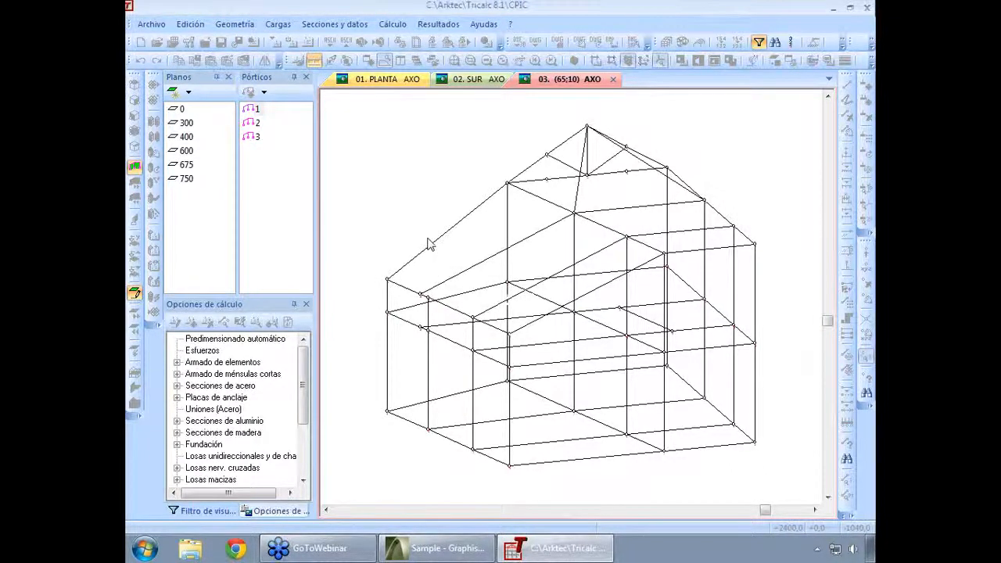
- Display planes 0, 300, 600 and the inclined roof plane in turn, and restore the whole structure
{"action": "left_click", "coordinate": [180, 109]}
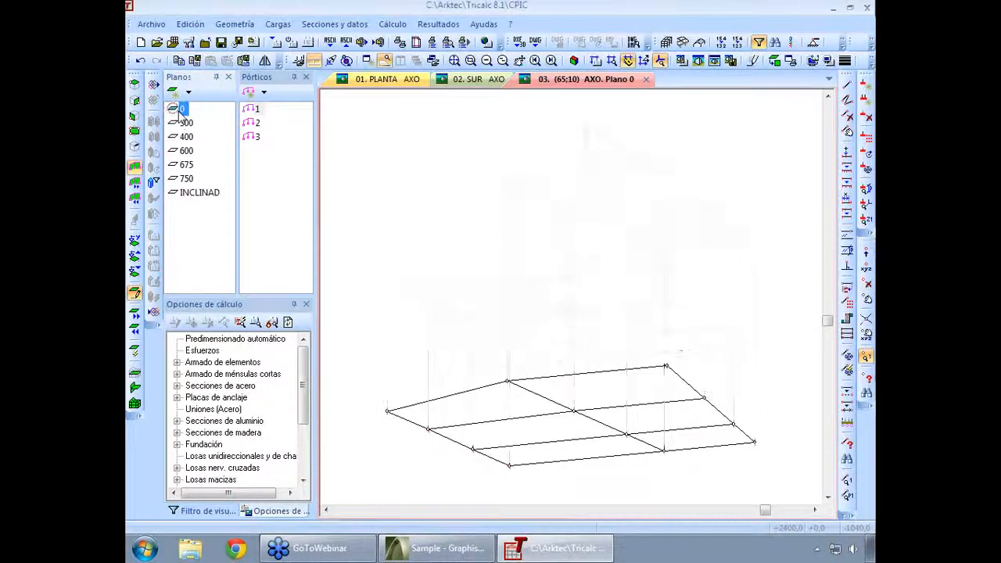
{"action": "left_click", "coordinate": [184, 123]}
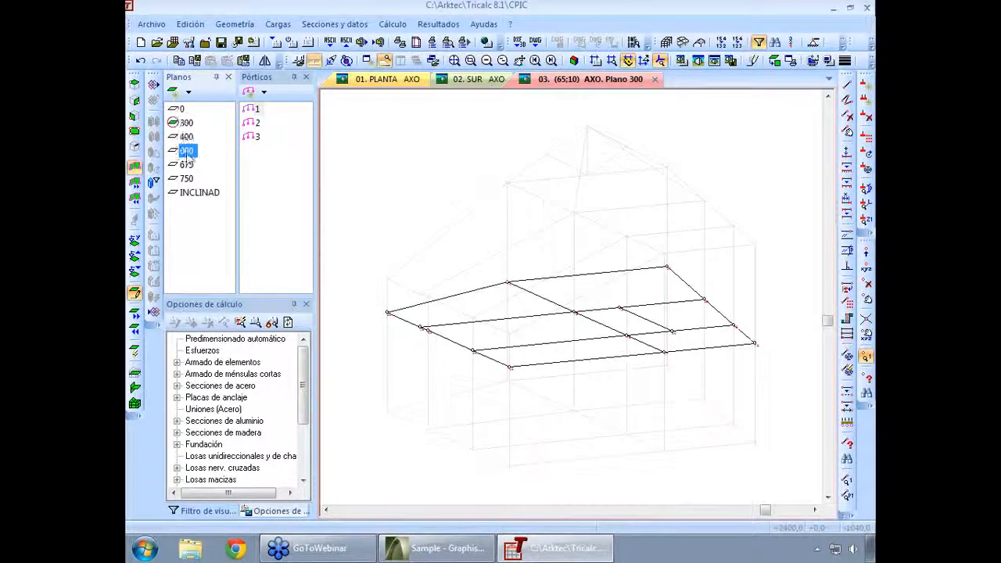
{"action": "left_click", "coordinate": [187, 151]}
{"action": "left_click", "coordinate": [190, 192]}
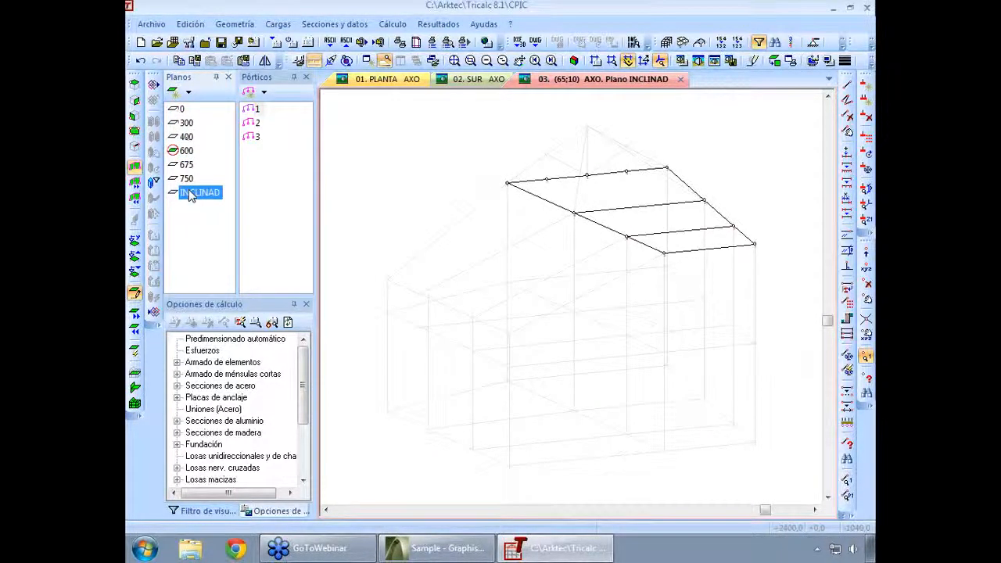
{"action": "left_click", "coordinate": [190, 192]}
- Define a new plane named VERTICAL through the nodes of the gable truss
{"action": "left_click", "coordinate": [173, 92]}
{"action": "type", "text": "VERTICAL"}
{"action": "key", "text": "Return"}
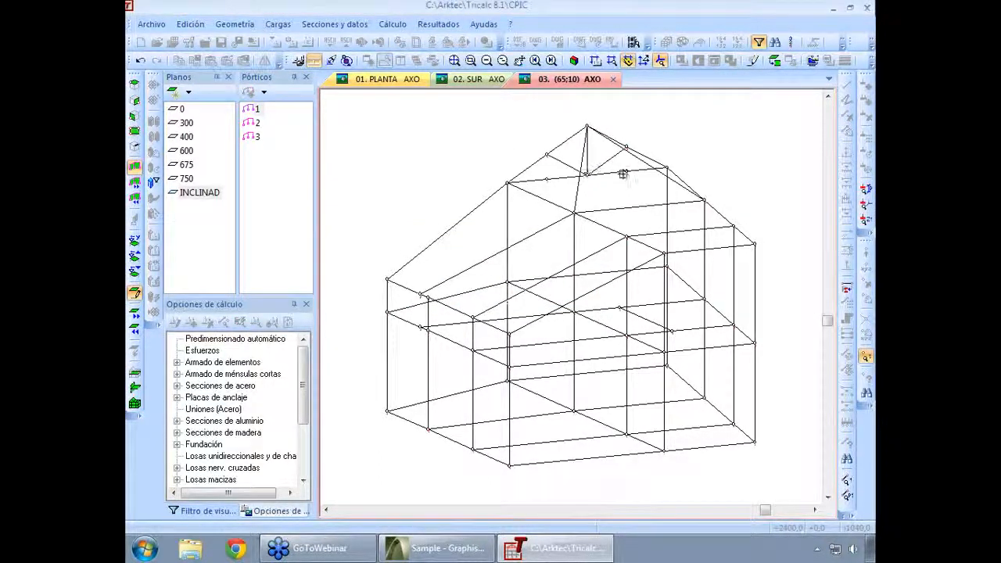
{"action": "left_click", "coordinate": [587, 127]}
- Isolate the VERTICAL plane and show its gable truss enlarged in the east view
{"action": "double_click", "coordinate": [190, 206]}
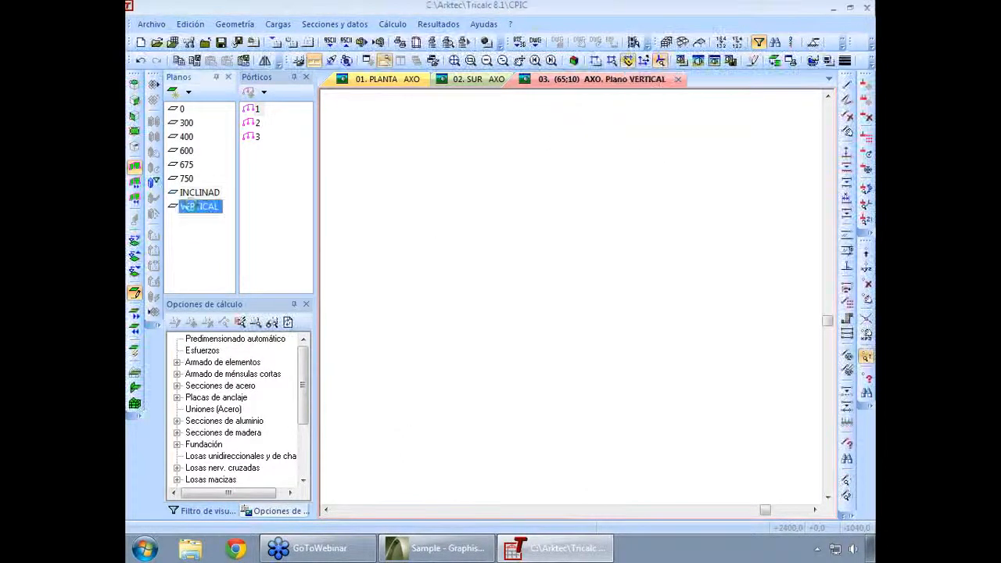
{"action": "left_click", "coordinate": [773, 62]}
{"action": "scroll", "coordinate": [604, 102], "scroll_direction": "up", "scroll_amount": 1}
{"action": "scroll", "coordinate": [603, 102], "scroll_direction": "up", "scroll_amount": 1}
{"action": "middle_click_drag", "start_coordinate": [511, 126], "coordinate": [556, 166]}
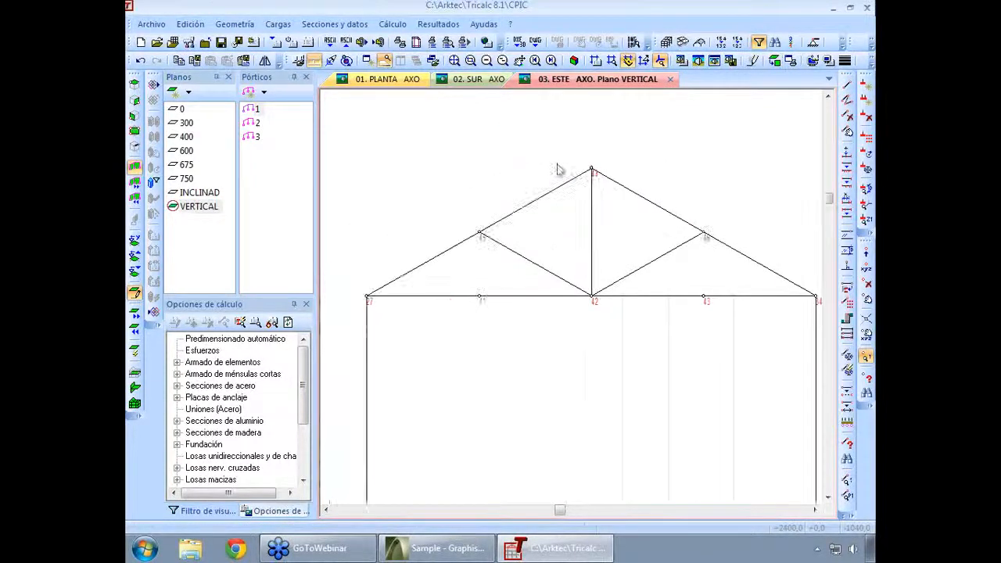
- Add two vertical elements linking the midpoints of the truss's sloping elements to the bottom-chord nodes directly below
{"action": "left_click", "coordinate": [233, 24]}
{"action": "mouse_move", "coordinate": [264, 147]}
{"action": "left_click", "coordinate": [446, 142]}
{"action": "left_click", "coordinate": [482, 233]}
{"action": "left_click", "coordinate": [480, 297]}
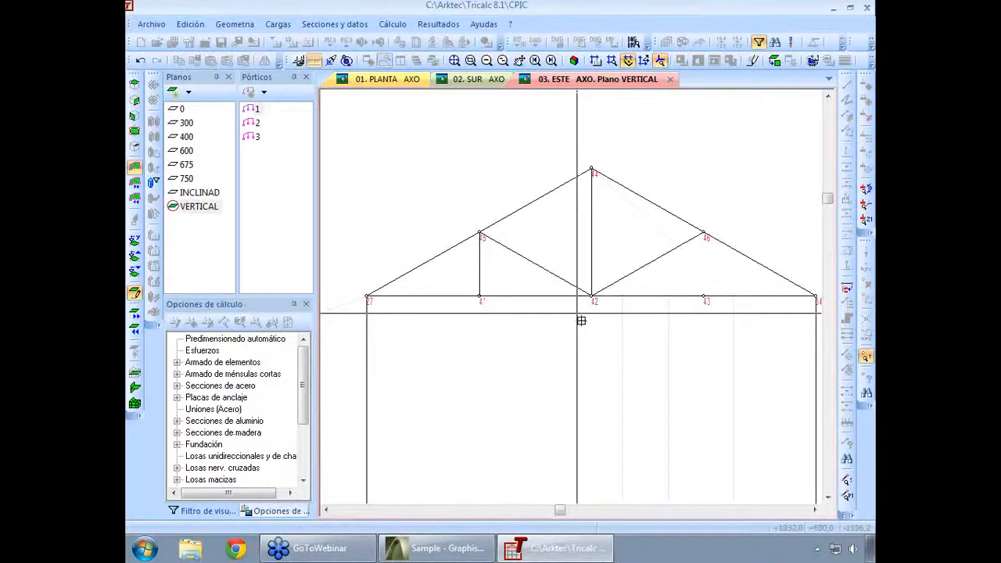
{"action": "left_click", "coordinate": [704, 297]}
{"action": "left_click", "coordinate": [704, 234]}
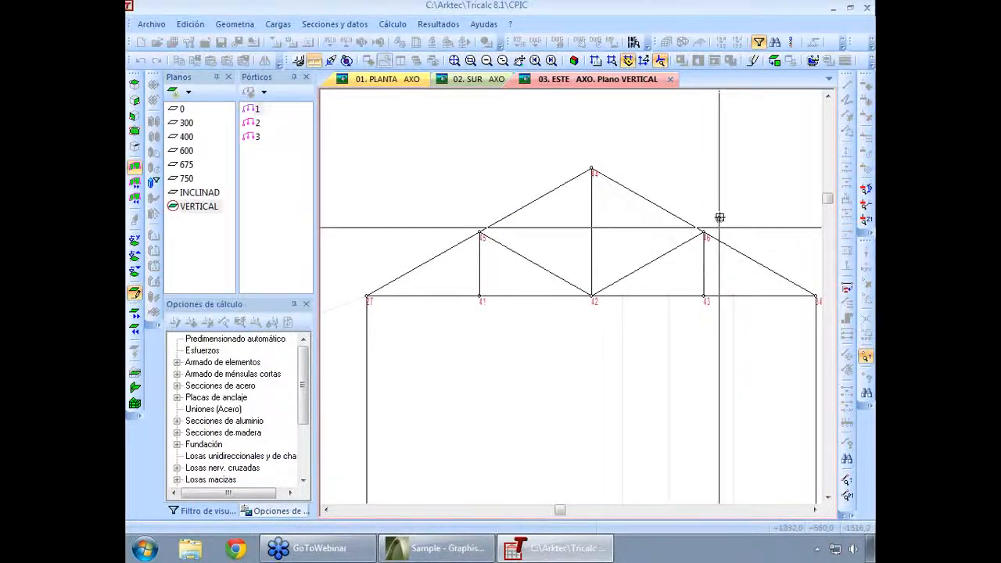
{"action": "key", "text": "Escape"}
- Restore the whole structure's display and examine it with the completed truss from several angles
{"action": "scroll", "coordinate": [734, 198], "scroll_direction": "down", "scroll_amount": 5}
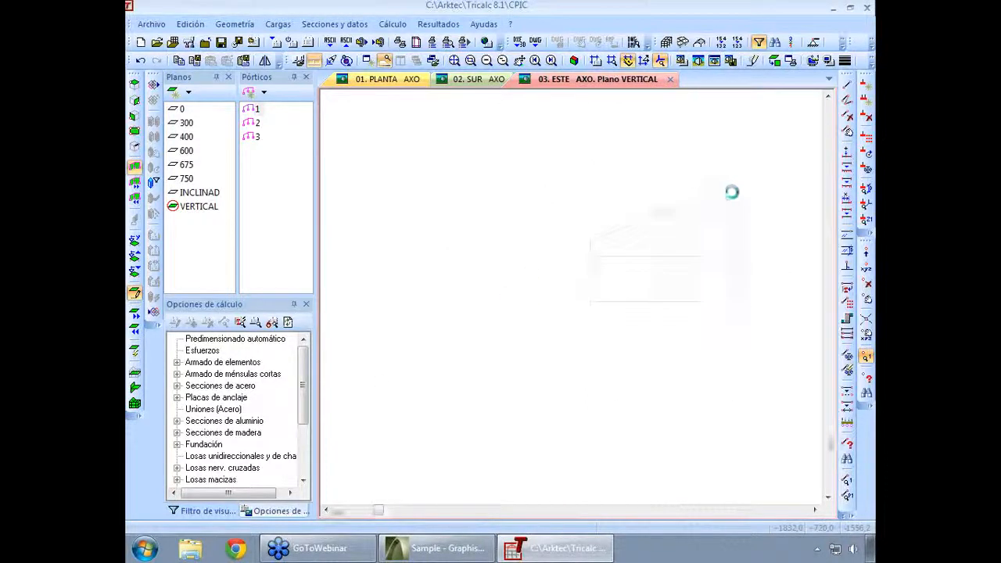
{"action": "key", "text": "Right"}
{"action": "key", "text": "Up"}
{"action": "key", "text": "Up"}
{"action": "key", "text": "Up"}
{"action": "key", "text": "Up"}
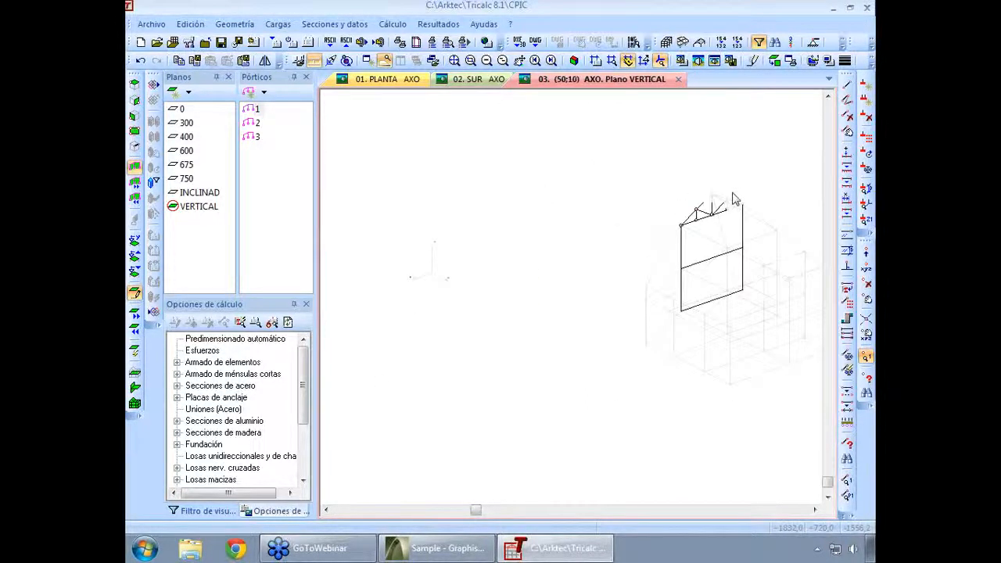
{"action": "key", "text": "Escape"}
{"action": "middle_click_drag", "start_coordinate": [719, 227], "coordinate": [555, 257]}
{"action": "key", "text": "Right"}
{"action": "key", "text": "Right"}
{"action": "key", "text": "Right"}
{"action": "key", "text": "Right"}
{"action": "key", "text": "Right"}
{"action": "key", "text": "Right"}
{"action": "key", "text": "Down"}
{"action": "key", "text": "Down"}
{"action": "key", "text": "Down"}
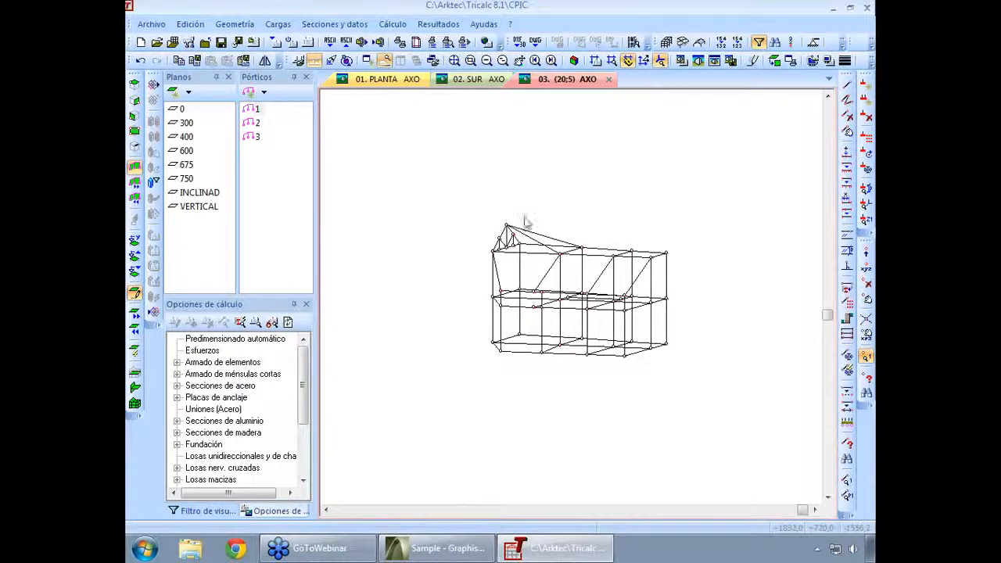
- Review the available import options (ASCII, DXF 3D and BIM model) without importing anything
{"action": "left_click", "coordinate": [151, 23]}
{"action": "mouse_move", "coordinate": [172, 185]}
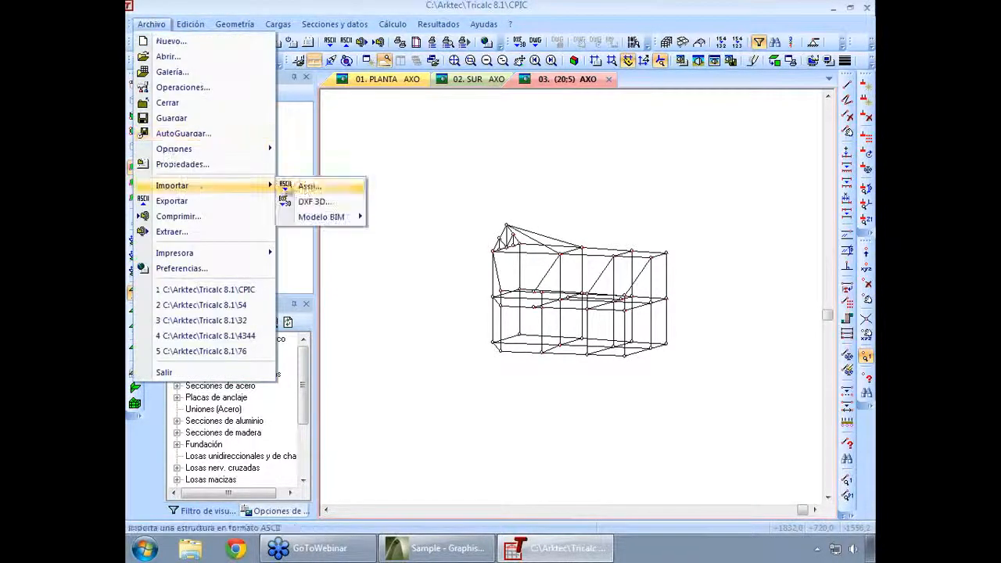
{"action": "left_click", "coordinate": [665, 169]}
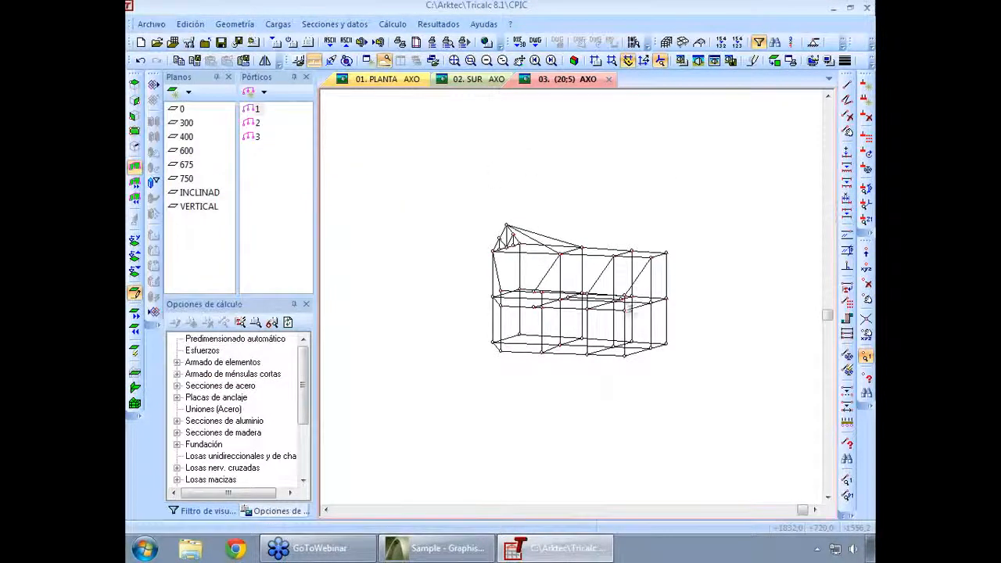
{"action": "scroll", "coordinate": [594, 305], "scroll_direction": "up", "scroll_amount": 3}
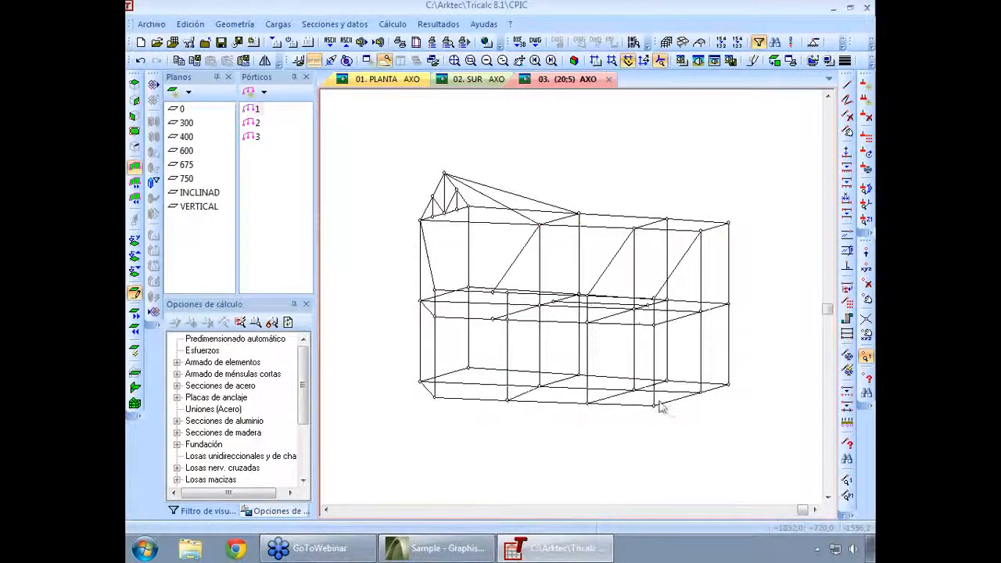
- Show plane 0 over its DWG plan in a tilted view and return to the whole structure
{"action": "left_click", "coordinate": [180, 111]}
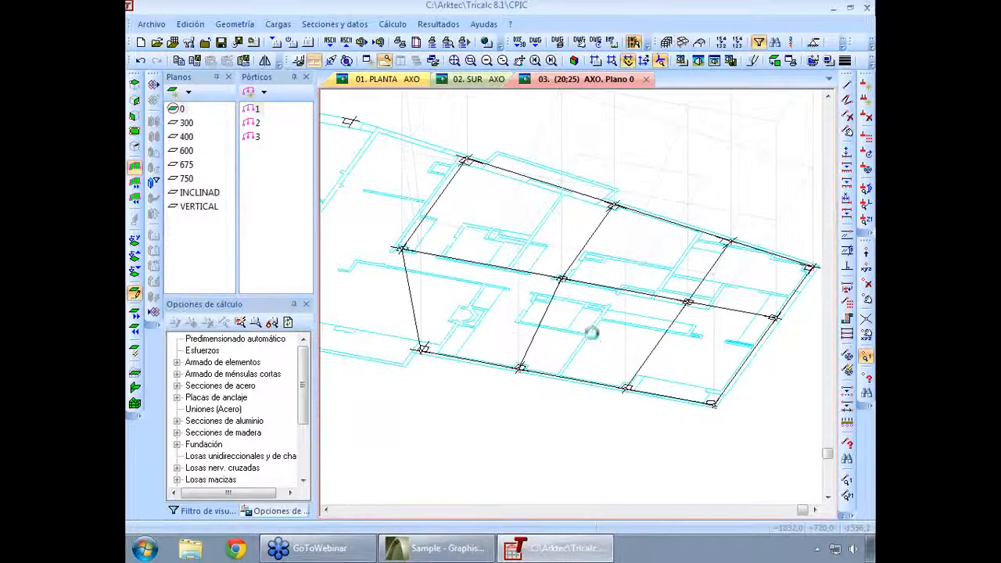
{"action": "key", "text": "Up"}
{"action": "key", "text": "Up"}
{"action": "key", "text": "Up"}
{"action": "key", "text": "Up"}
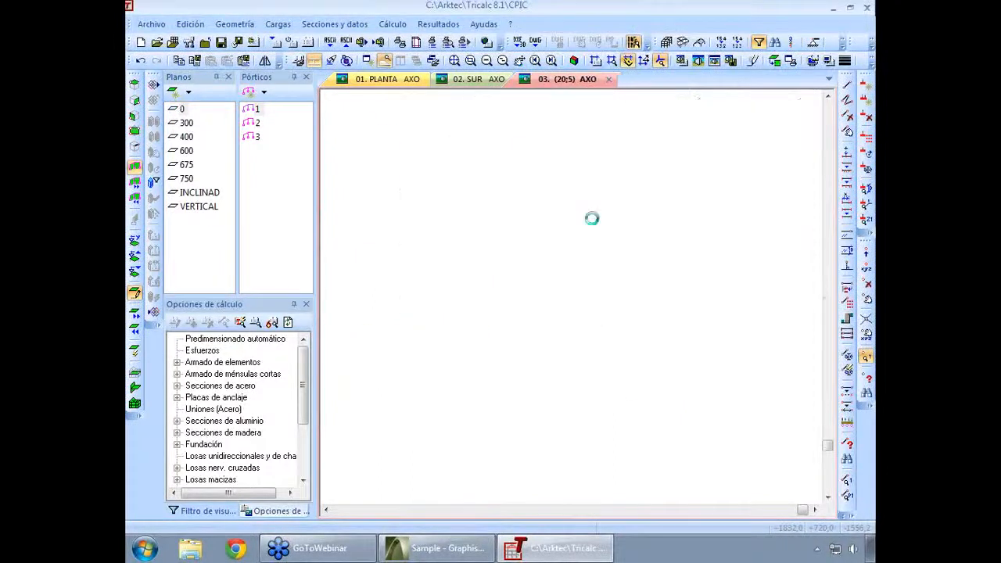
- Examine the whole wireframe structure and its roof truss from several rotated angles
{"action": "key", "text": "Left"}
{"action": "key", "text": "Left"}
{"action": "key", "text": "Left"}
{"action": "key", "text": "Left"}
{"action": "key", "text": "Left"}
{"action": "key", "text": "Left"}
{"action": "key", "text": "Left"}
{"action": "key", "text": "Left"}
{"action": "key", "text": "Left"}
{"action": "key", "text": "Left"}
{"action": "key", "text": "Left"}
{"action": "key", "text": "Left"}
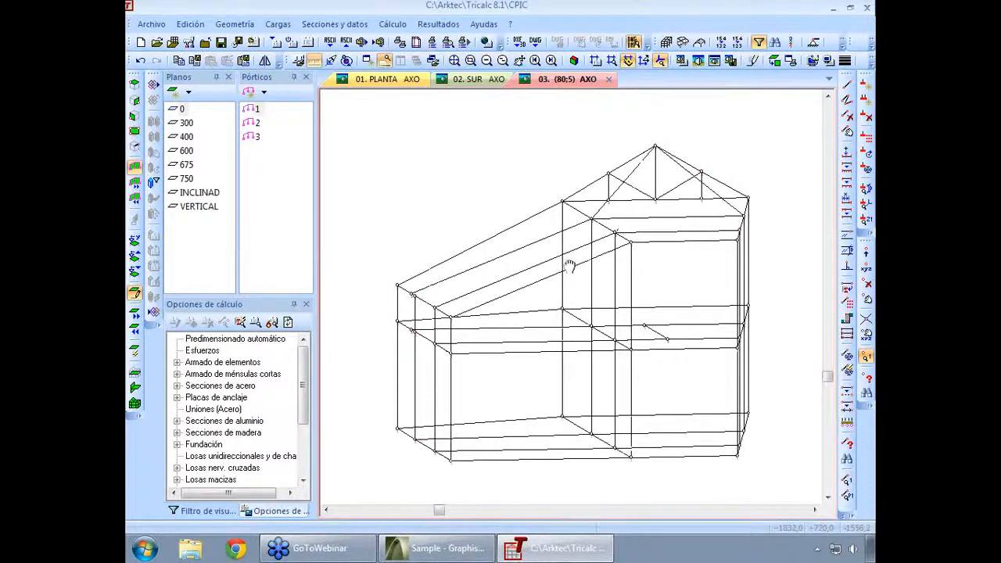
{"action": "key", "text": "Right"}
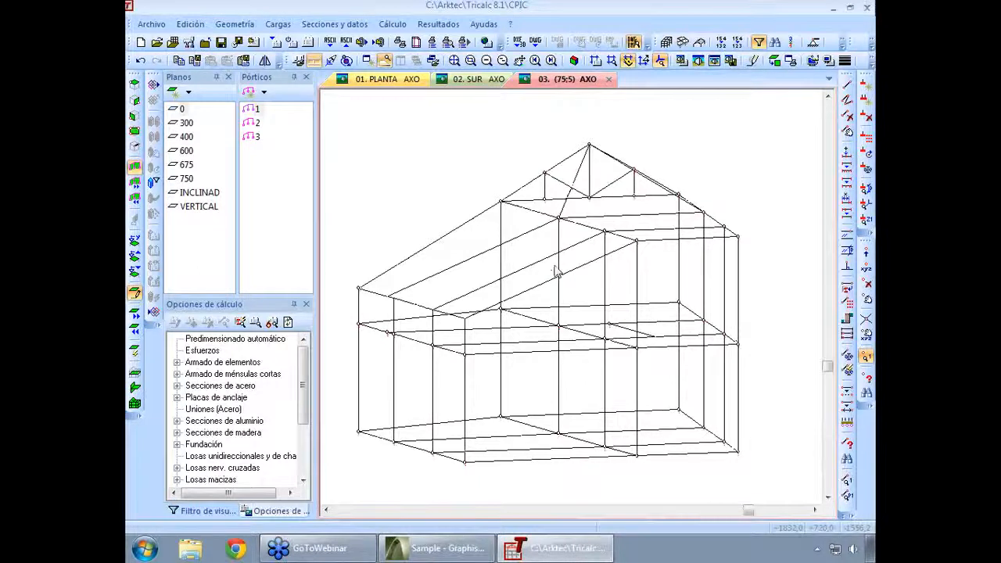
{"action": "key", "text": "Right"}
{"action": "key", "text": "Right"}
{"action": "key", "text": "Right"}
{"action": "key", "text": "Right"}
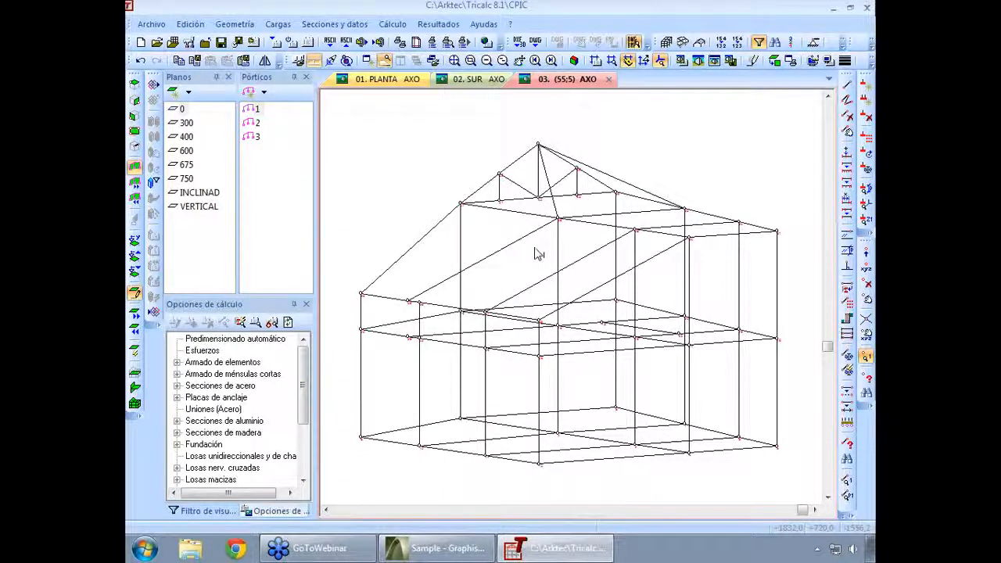
- Start defining the nodes' external restraints and choose the fixed (EMPOTRADO) support type
{"action": "left_click", "coordinate": [233, 24]}
{"action": "left_click", "coordinate": [232, 25]}
{"action": "scroll", "coordinate": [711, 254], "scroll_direction": "up", "scroll_amount": 1}
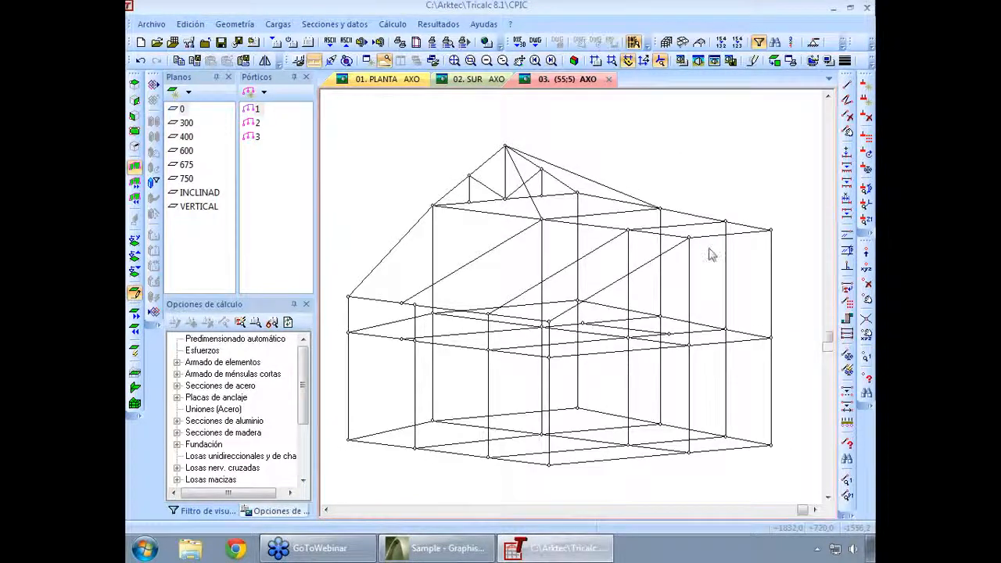
{"action": "scroll", "coordinate": [710, 254], "scroll_direction": "up", "scroll_amount": 3}
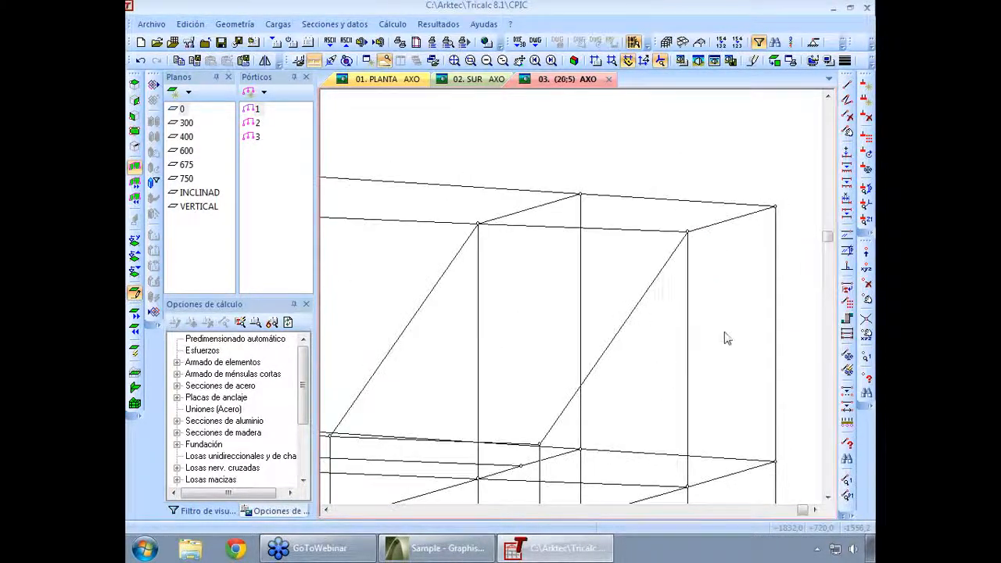
{"action": "scroll", "coordinate": [636, 313], "scroll_direction": "down", "scroll_amount": 3}
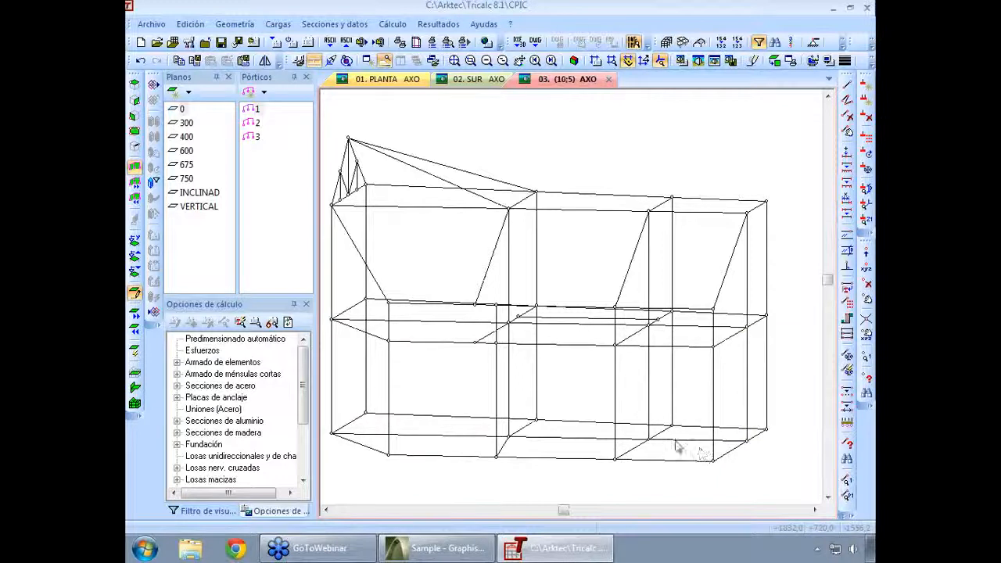
{"action": "middle_click_drag", "start_coordinate": [656, 435], "coordinate": [679, 428]}
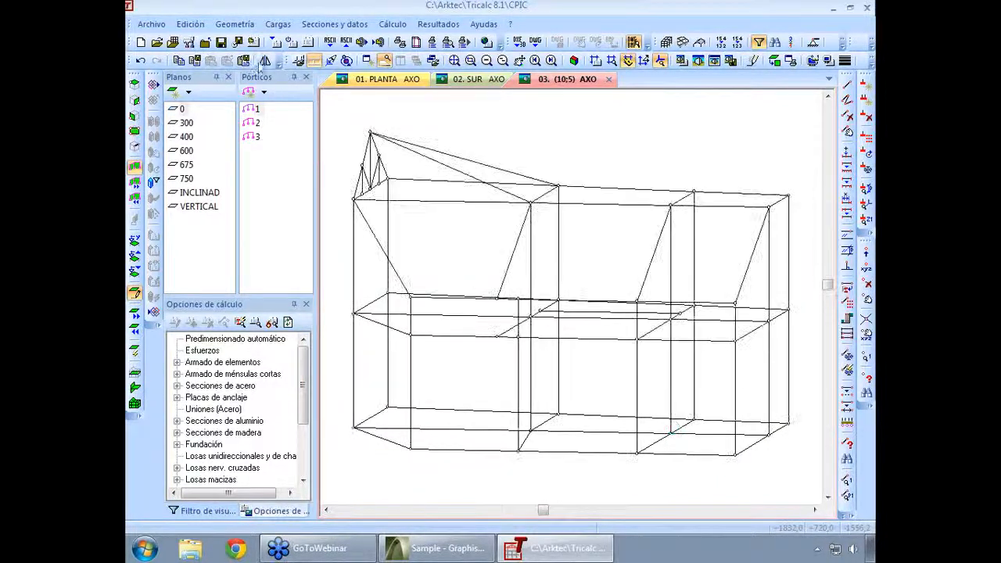
{"action": "left_click", "coordinate": [238, 27]}
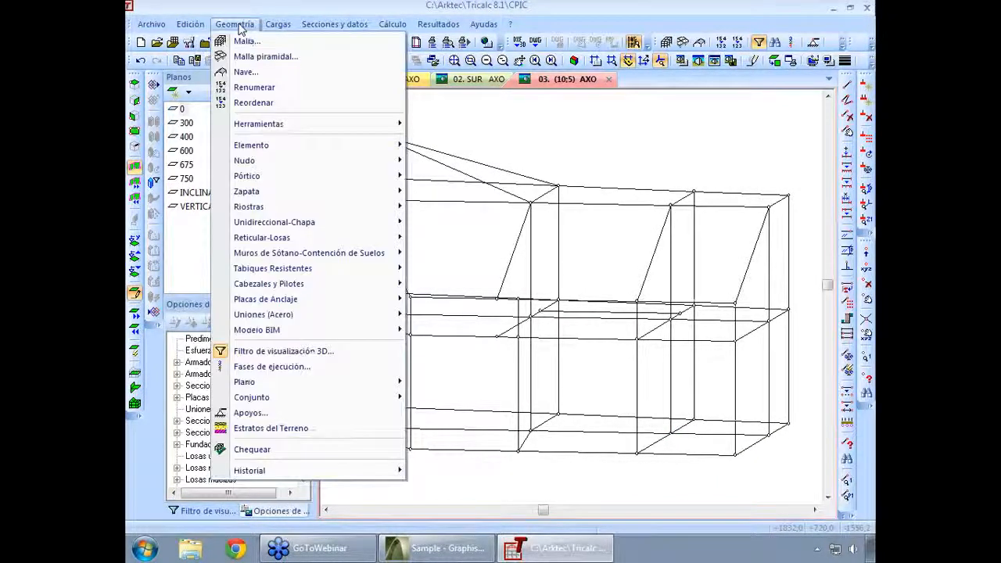
{"action": "left_click", "coordinate": [289, 412]}
{"action": "left_click", "coordinate": [471, 223]}
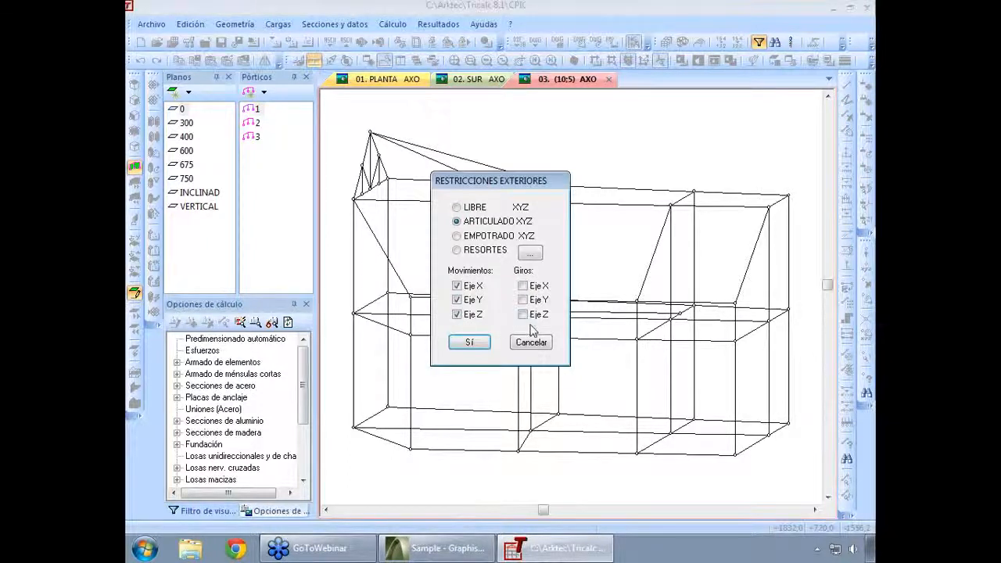
{"action": "left_click", "coordinate": [480, 237]}
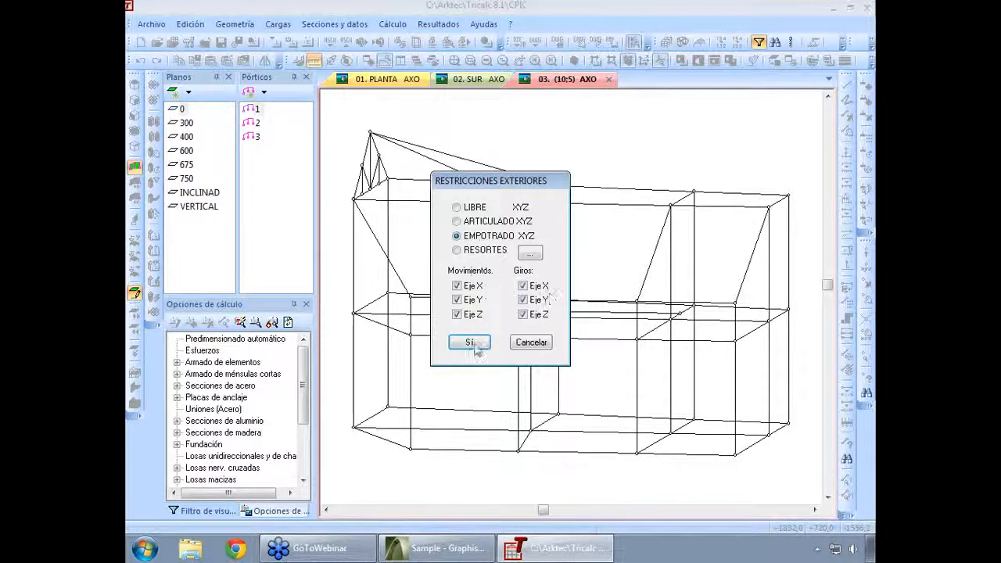
- Try out individual X, Y and Z movement and rotation restraints, ending with all of them released
{"action": "left_click", "coordinate": [524, 286]}
{"action": "left_click", "coordinate": [524, 300]}
{"action": "left_click", "coordinate": [524, 314]}
{"action": "left_click", "coordinate": [457, 286]}
{"action": "left_click", "coordinate": [457, 314]}
{"action": "left_click", "coordinate": [523, 286]}
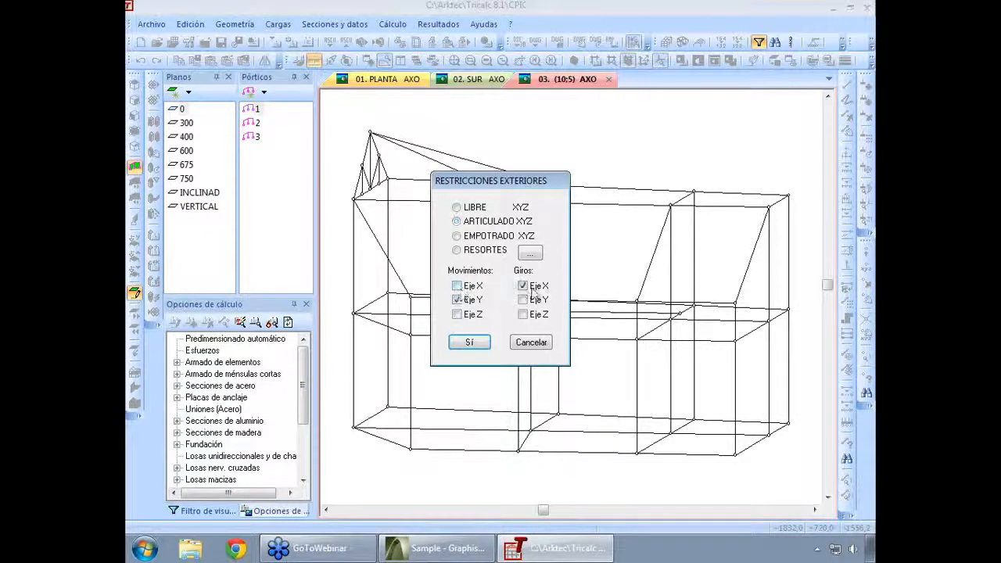
{"action": "left_click", "coordinate": [458, 301]}
{"action": "left_click", "coordinate": [523, 286]}
- Look at the stiffness parameters of the spring (RESORTES) support type without changing any value
{"action": "left_click", "coordinate": [481, 252]}
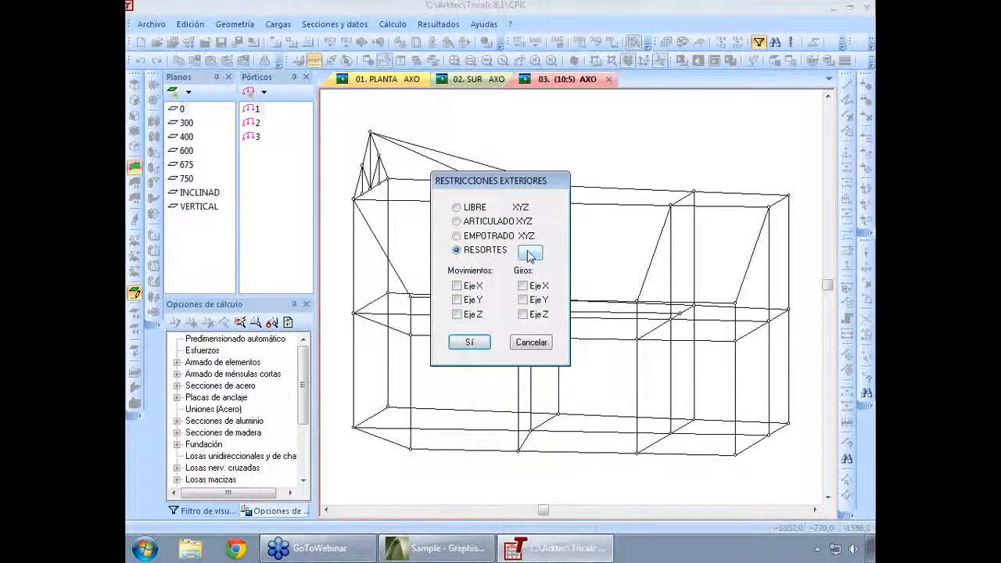
{"action": "left_click", "coordinate": [529, 253]}
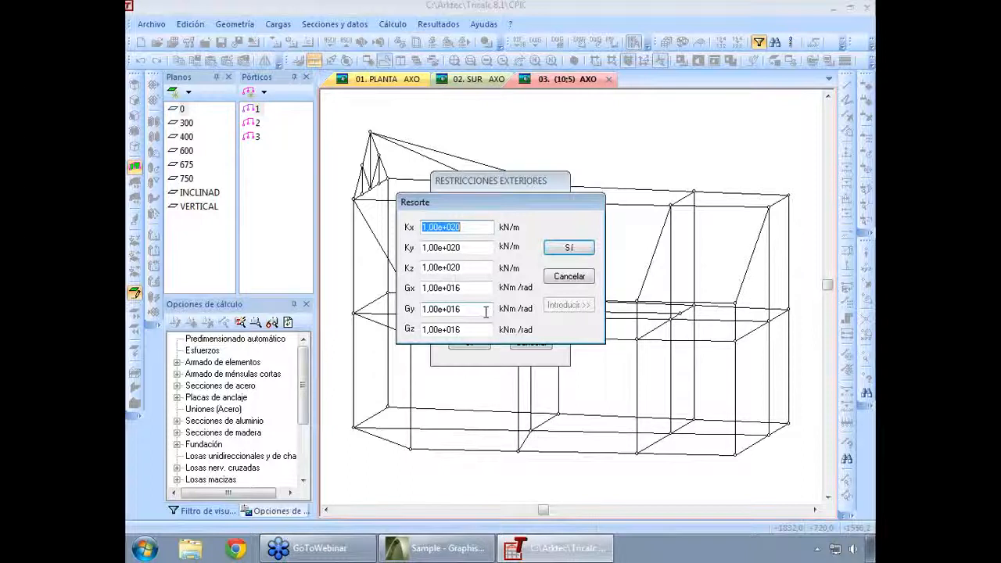
{"action": "key", "text": "Escape"}
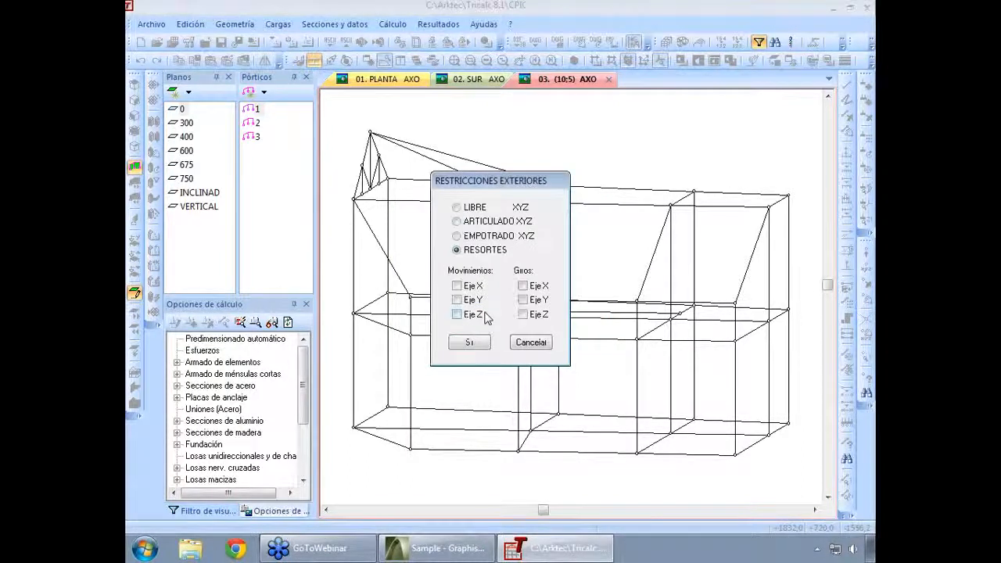
- Assign fixed (EMPOTRADO) supports to all the base nodes of the structure
{"action": "left_click", "coordinate": [482, 236]}
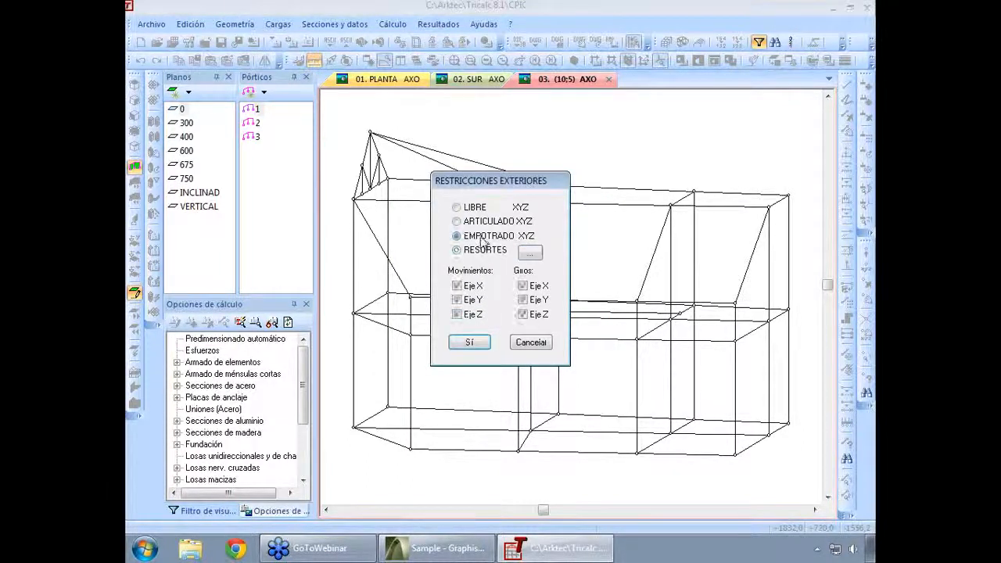
{"action": "left_click", "coordinate": [472, 342]}
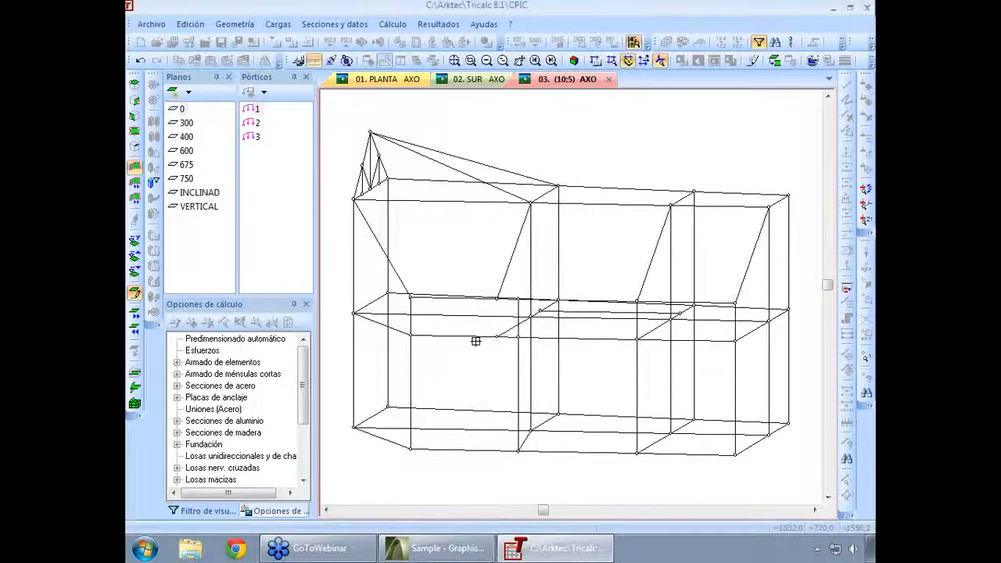
{"action": "left_click", "coordinate": [353, 428]}
{"action": "left_click", "coordinate": [409, 450]}
{"action": "left_click", "coordinate": [516, 453]}
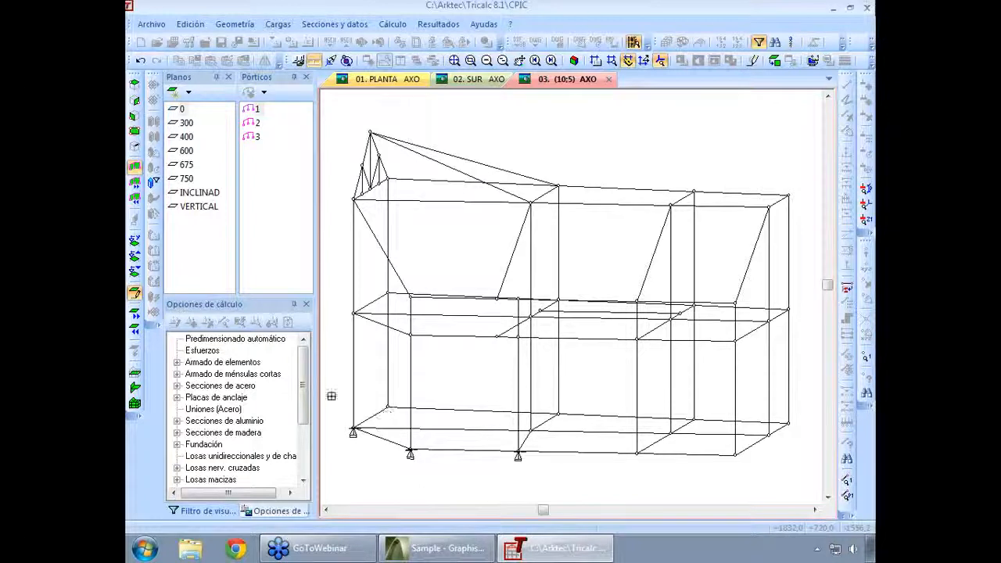
{"action": "left_click_drag", "start_coordinate": [331, 384], "coordinate": [799, 473]}
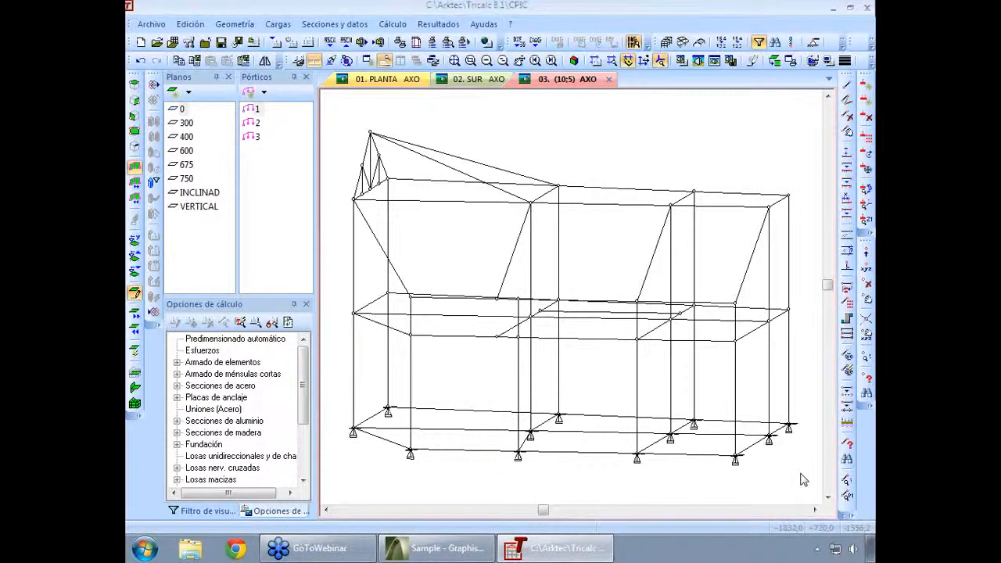
- Examine the structure with its base supports from several rotated angles
{"action": "key", "text": "Right"}
{"action": "key", "text": "Right"}
{"action": "key", "text": "Right"}
{"action": "key", "text": "Right"}
{"action": "key", "text": "Right"}
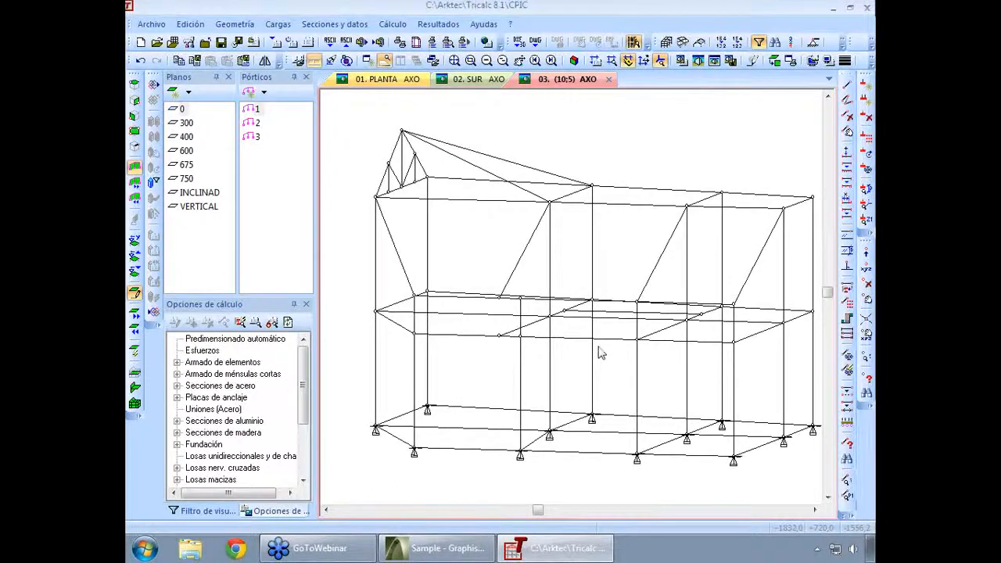
{"action": "key", "text": "Right"}
{"action": "key", "text": "Right"}
{"action": "key", "text": "Right"}
{"action": "key", "text": "Right"}
{"action": "key", "text": "Right"}
{"action": "key", "text": "Right"}
{"action": "key", "text": "Right"}
{"action": "key", "text": "Right"}
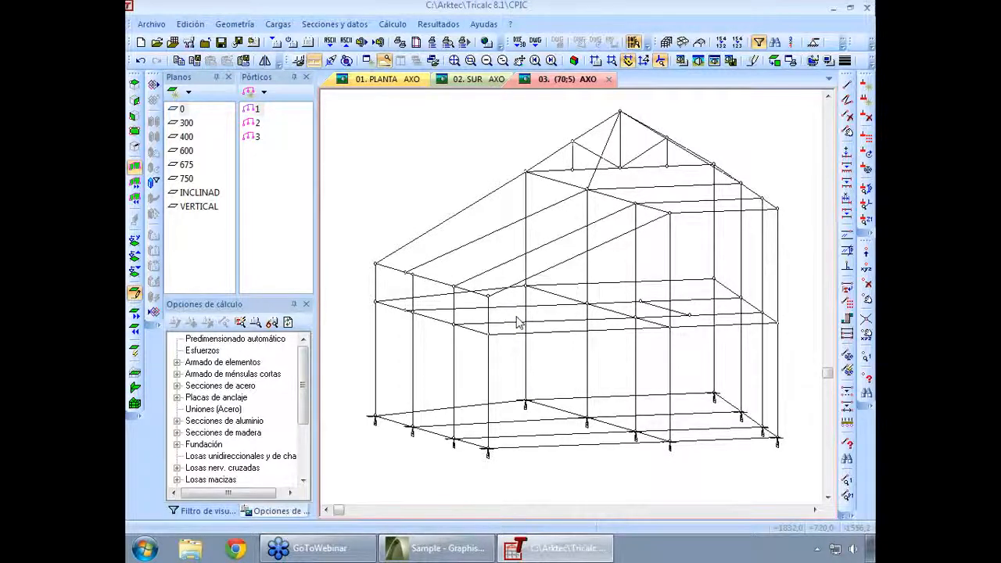
- Start resisting wall M1 between two adjacent base nodes on the lower end facade, from level 0 to 300 cm
{"action": "left_click", "coordinate": [234, 24]}
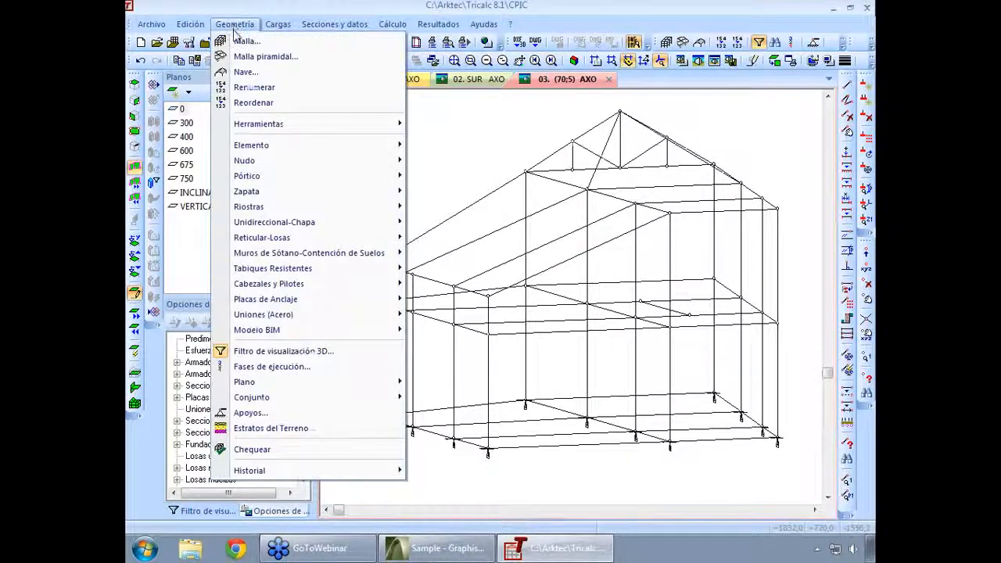
{"action": "mouse_move", "coordinate": [313, 268]}
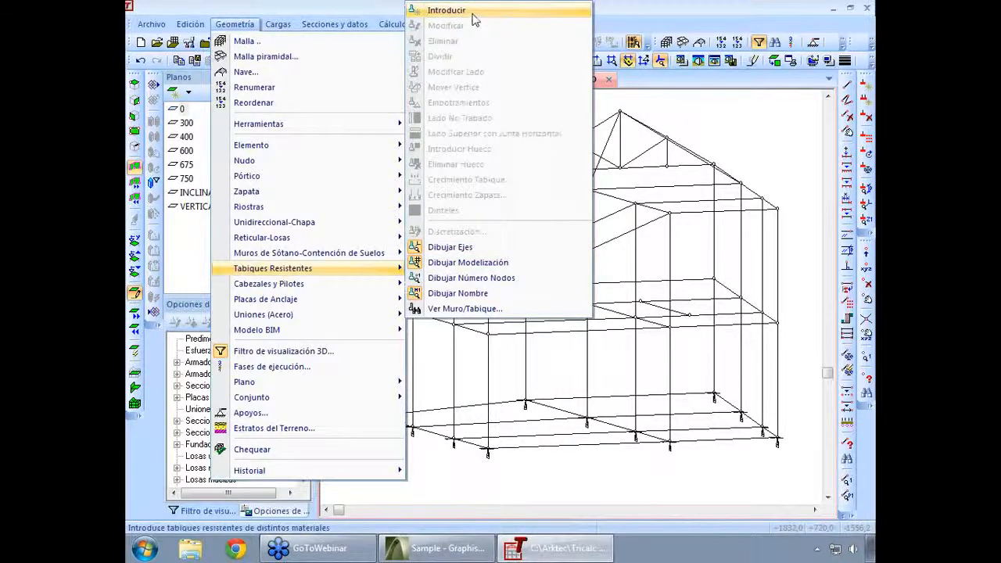
{"action": "left_click", "coordinate": [473, 12]}
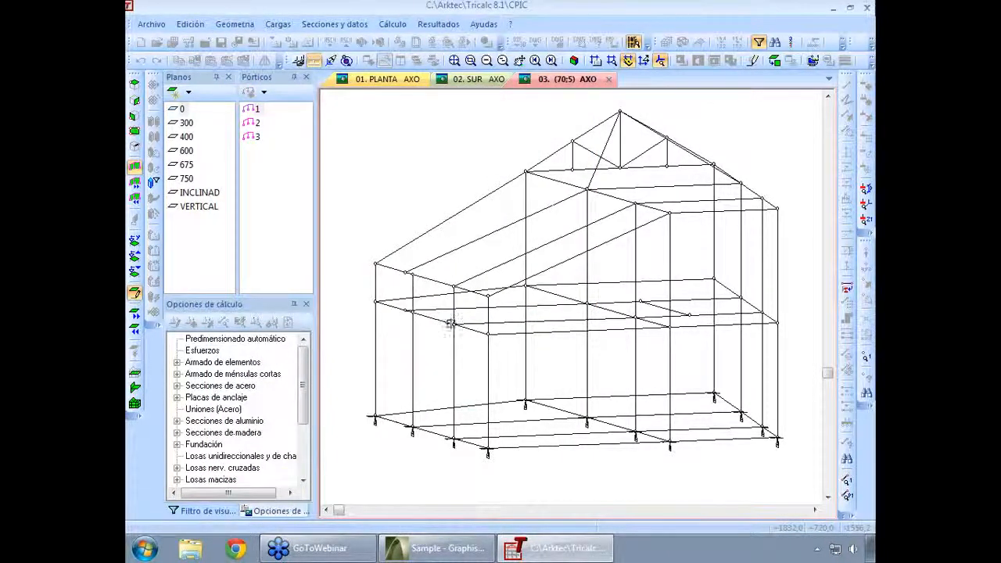
{"action": "left_click", "coordinate": [454, 440]}
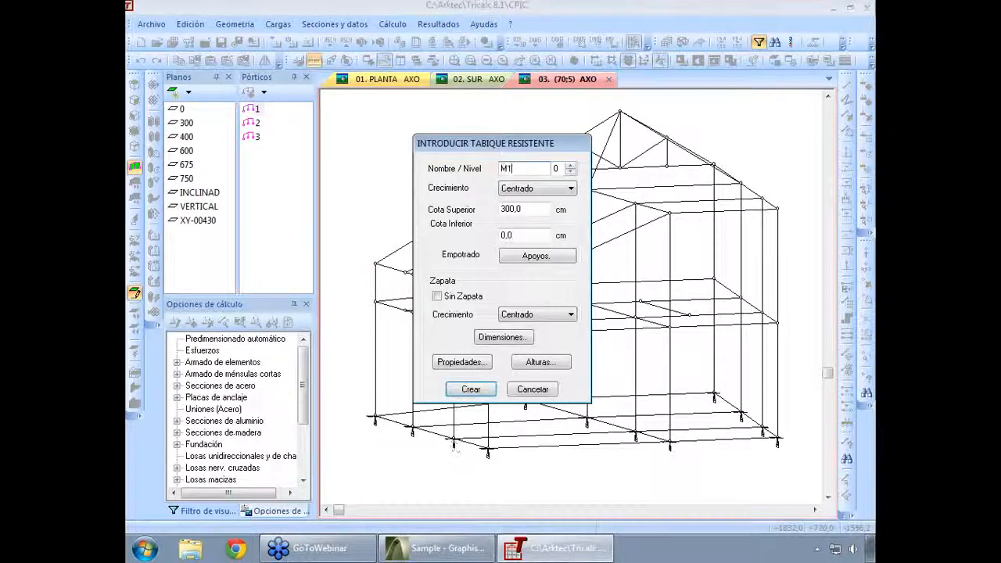
{"action": "key", "text": "Tab"}
{"action": "key", "text": "Tab"}
{"action": "key", "text": "Tab"}
{"action": "key", "text": "Tab"}
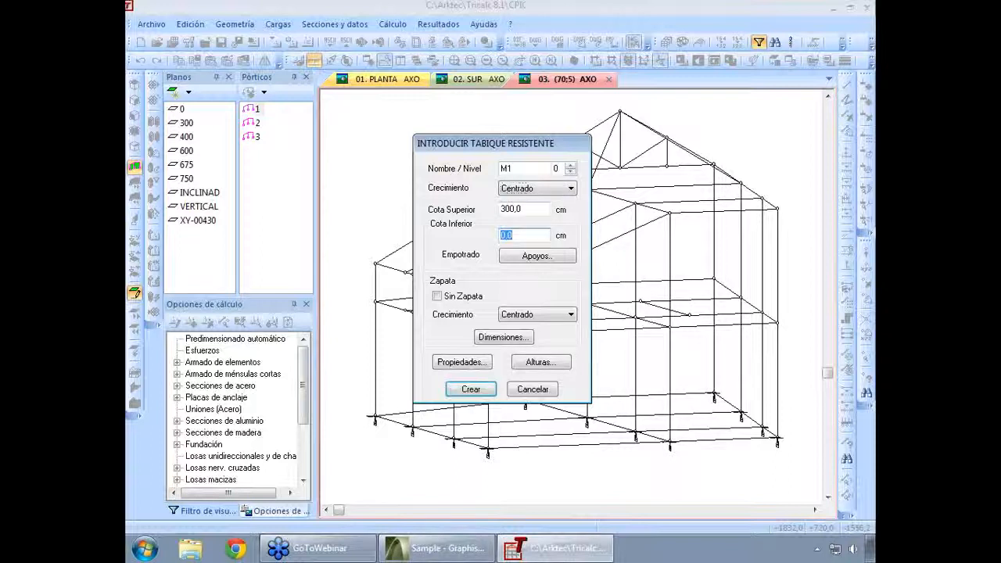
- Keep concrete (Hormigón) as the material of wall M1 and set its thickness to 30 cm
{"action": "left_click", "coordinate": [439, 365]}
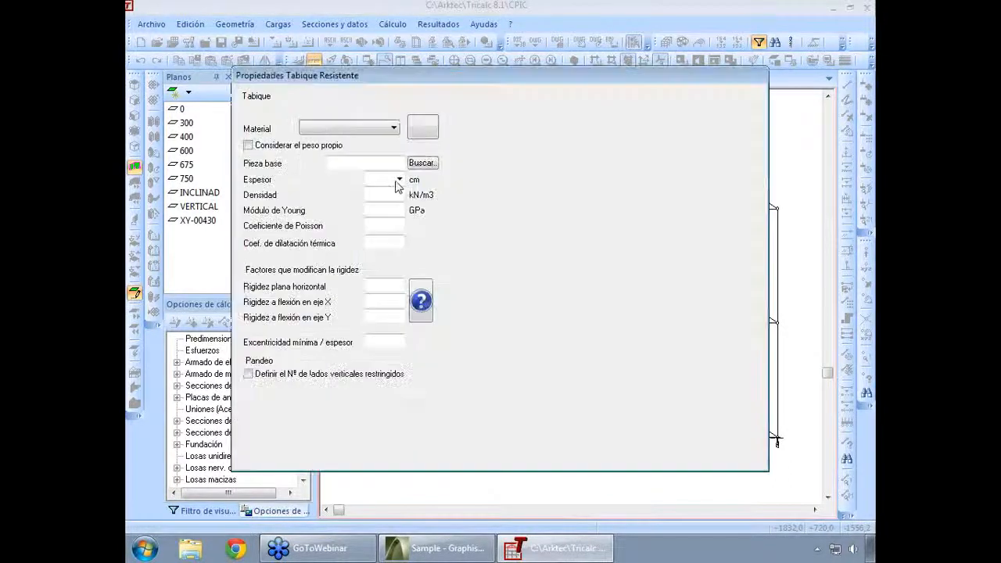
{"action": "left_click", "coordinate": [382, 129]}
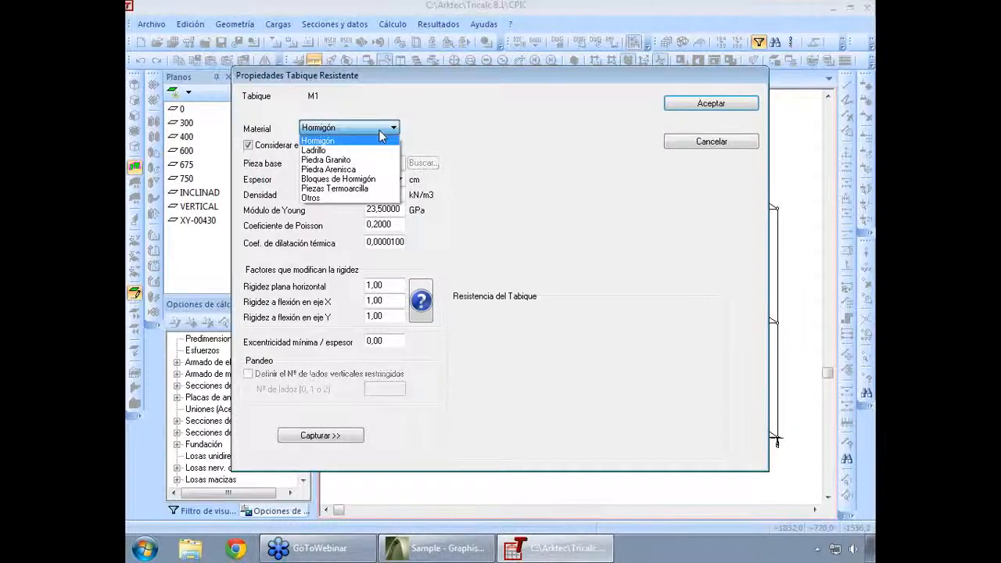
{"action": "left_click", "coordinate": [381, 93]}
{"action": "double_click", "coordinate": [373, 179]}
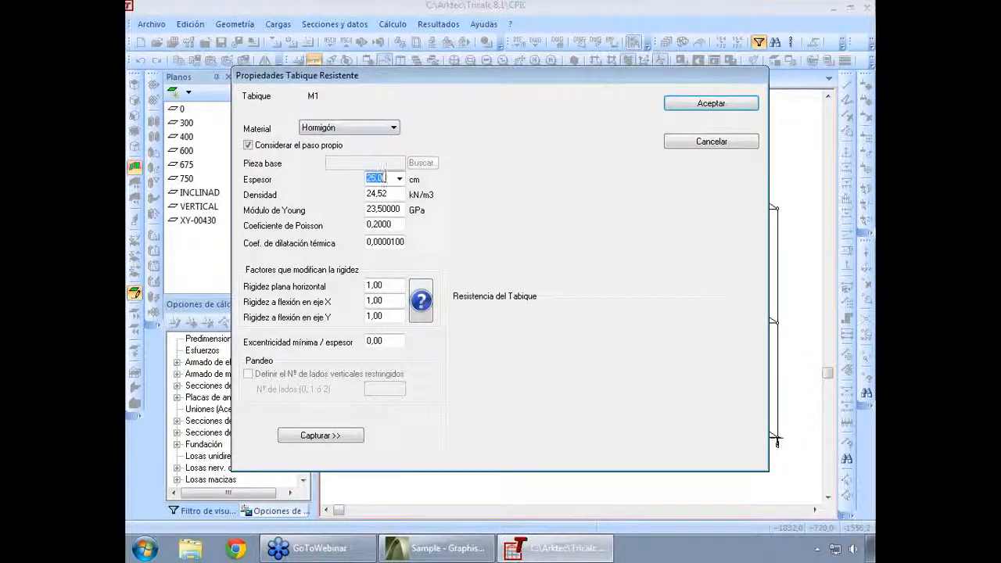
{"action": "type", "text": "30"}
{"action": "left_click", "coordinate": [679, 104]}
- Set the wall footing's X+ and X- projections (Vuelo) to 50 cm each
{"action": "left_click", "coordinate": [504, 337]}
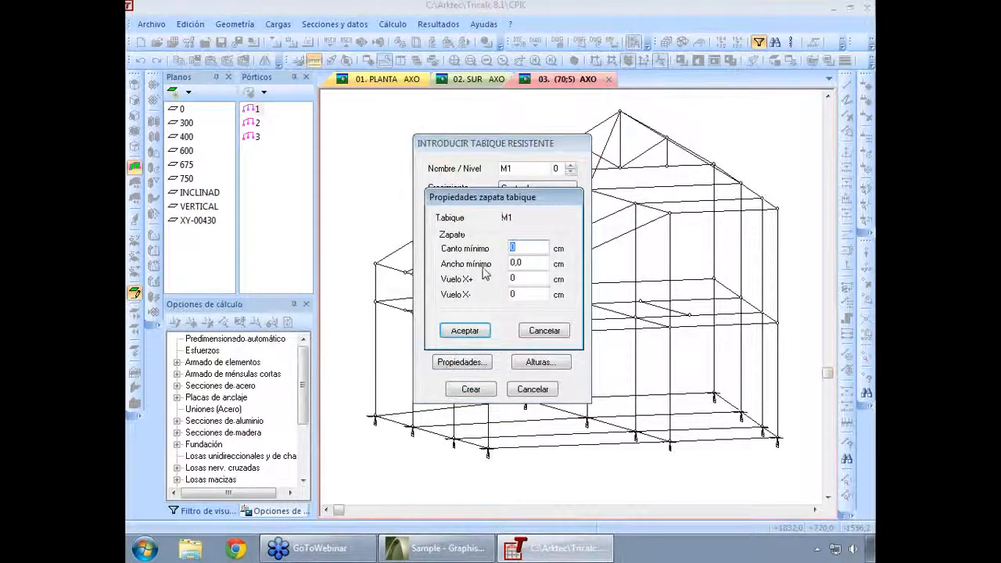
{"action": "double_click", "coordinate": [531, 277]}
{"action": "type", "text": "50"}
{"action": "key", "text": "Tab"}
{"action": "type", "text": "50"}
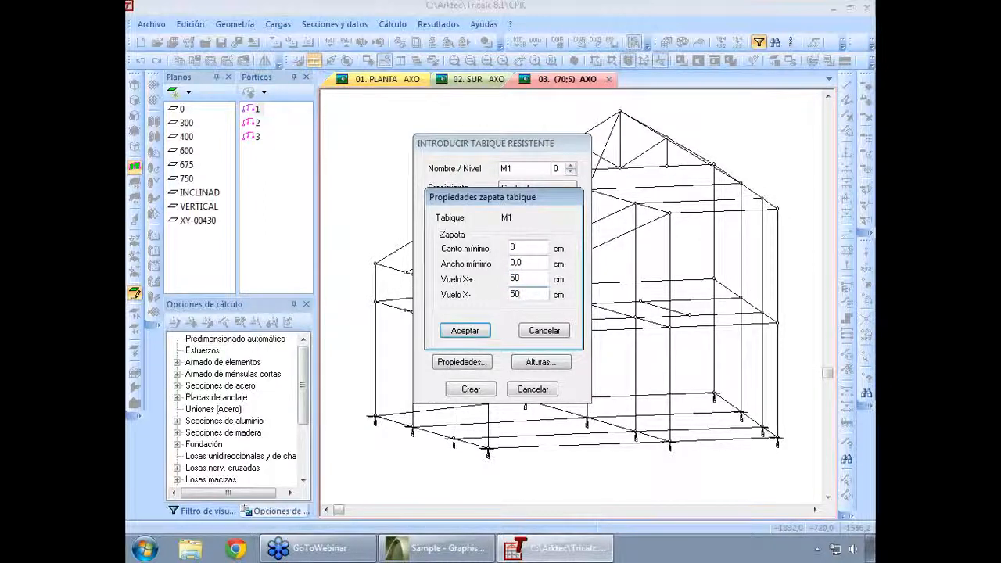
{"action": "key", "text": "Return"}
- Create wall M1 with its footing and inspect it up close in the model
{"action": "left_click", "coordinate": [469, 389]}
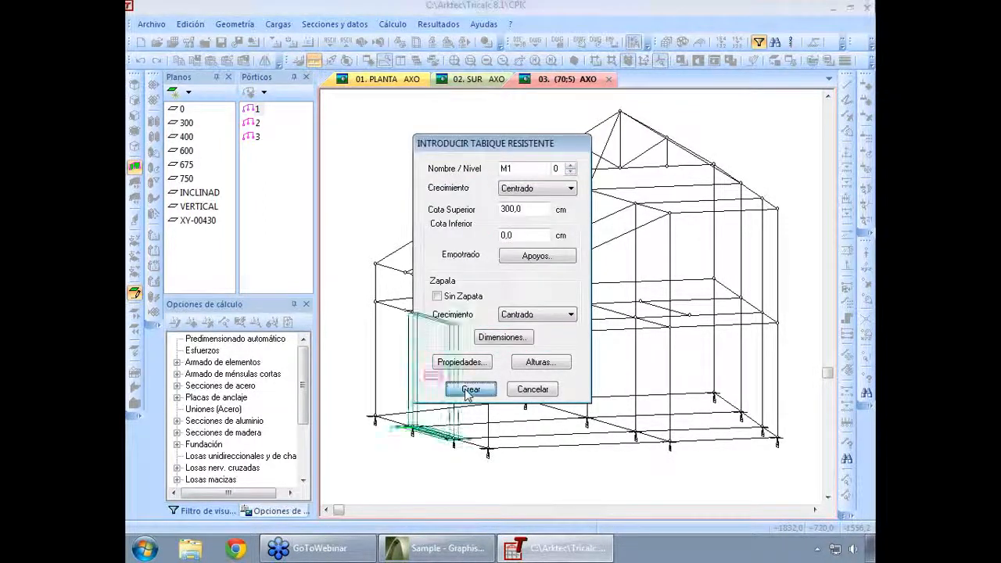
{"action": "middle_click_drag", "start_coordinate": [429, 449], "coordinate": [360, 419]}
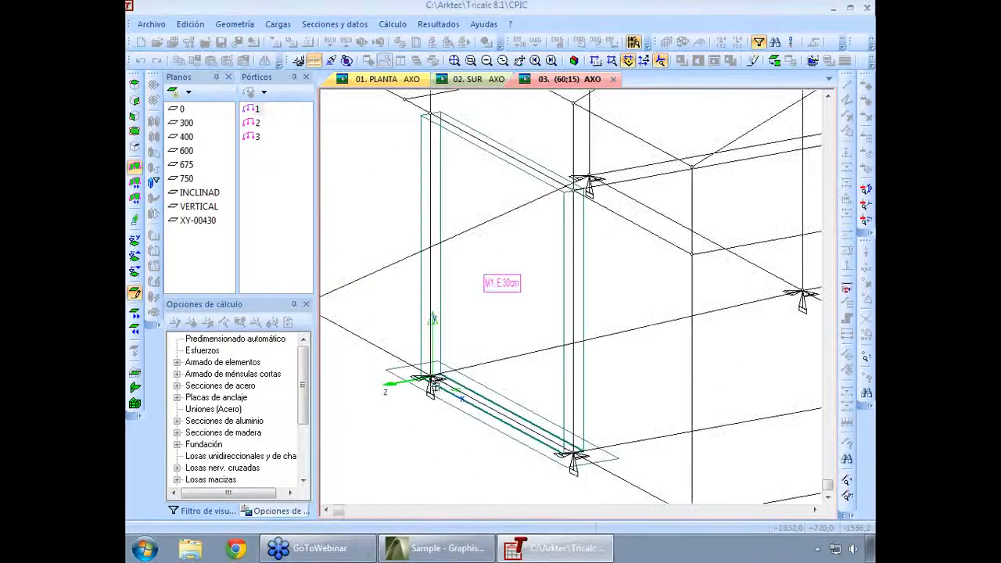
{"action": "scroll", "coordinate": [451, 383], "scroll_direction": "down", "scroll_amount": 3}
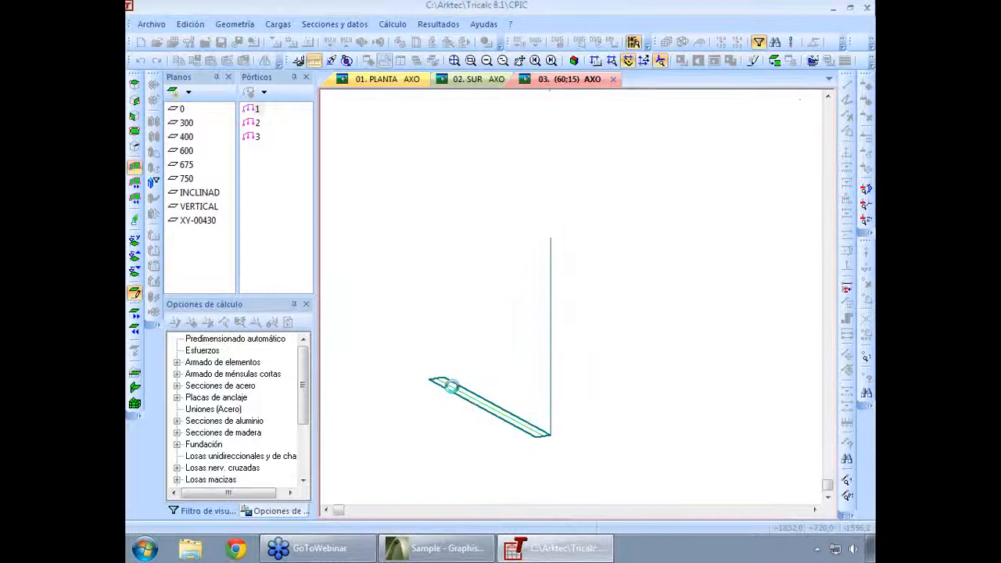
{"action": "scroll", "coordinate": [455, 409], "scroll_direction": "up", "scroll_amount": 3}
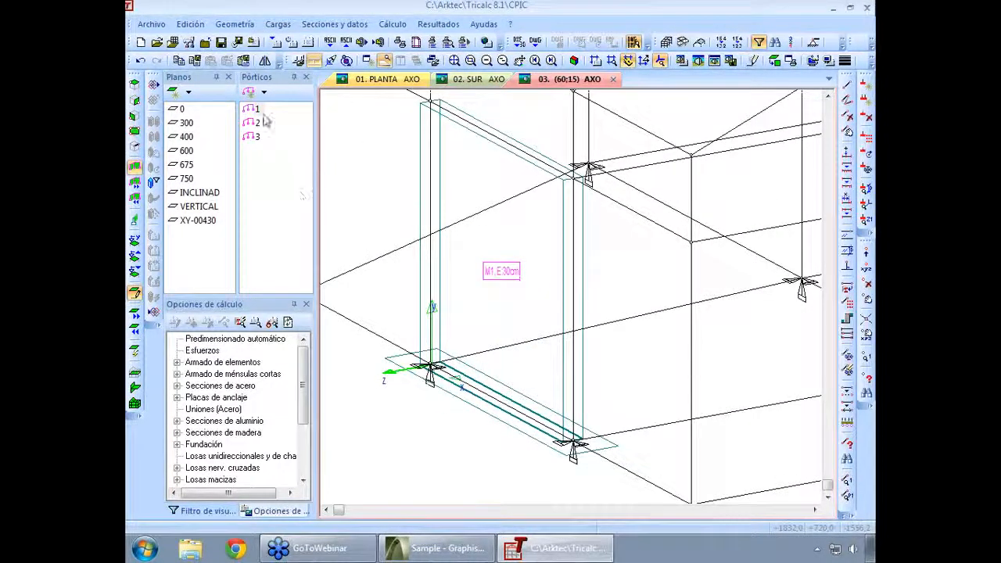
- Start the element deletion command and inspect the elements around resisting wall M1 from a lower, rotated 3D view
{"action": "left_click", "coordinate": [234, 25]}
{"action": "mouse_move", "coordinate": [258, 145]}
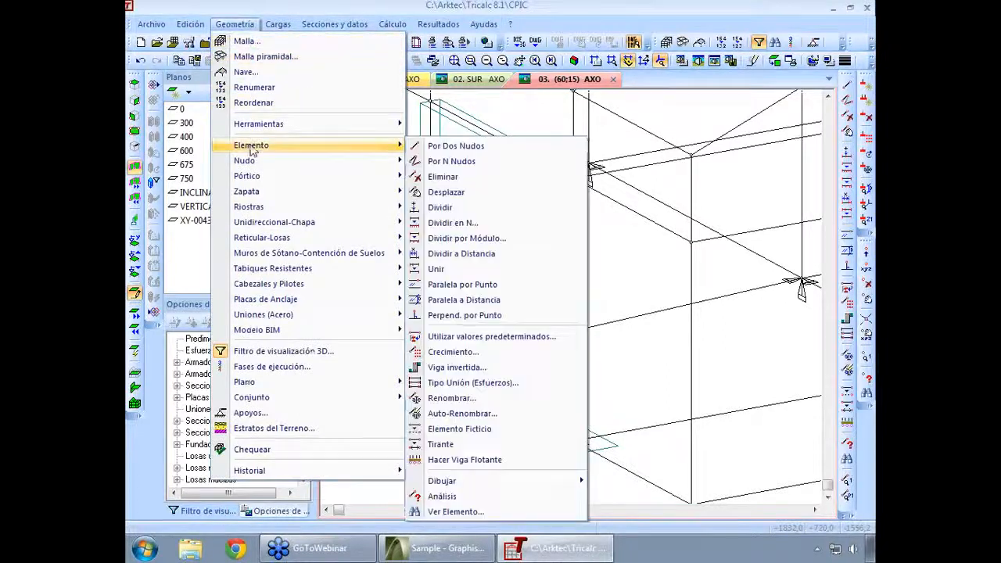
{"action": "left_click", "coordinate": [461, 177]}
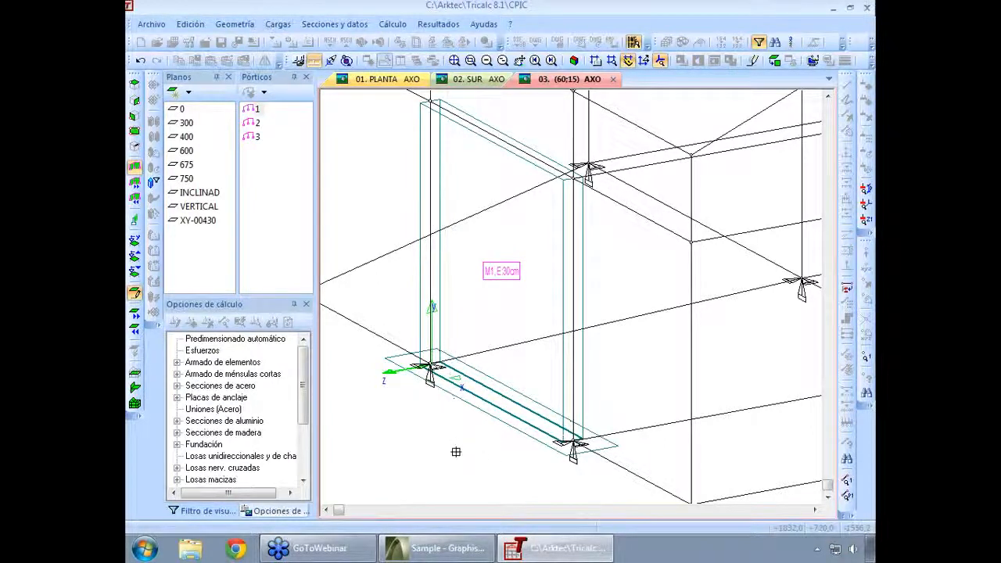
{"action": "scroll", "coordinate": [454, 450], "scroll_direction": "down", "scroll_amount": 1}
{"action": "scroll", "coordinate": [455, 451], "scroll_direction": "down", "scroll_amount": 2}
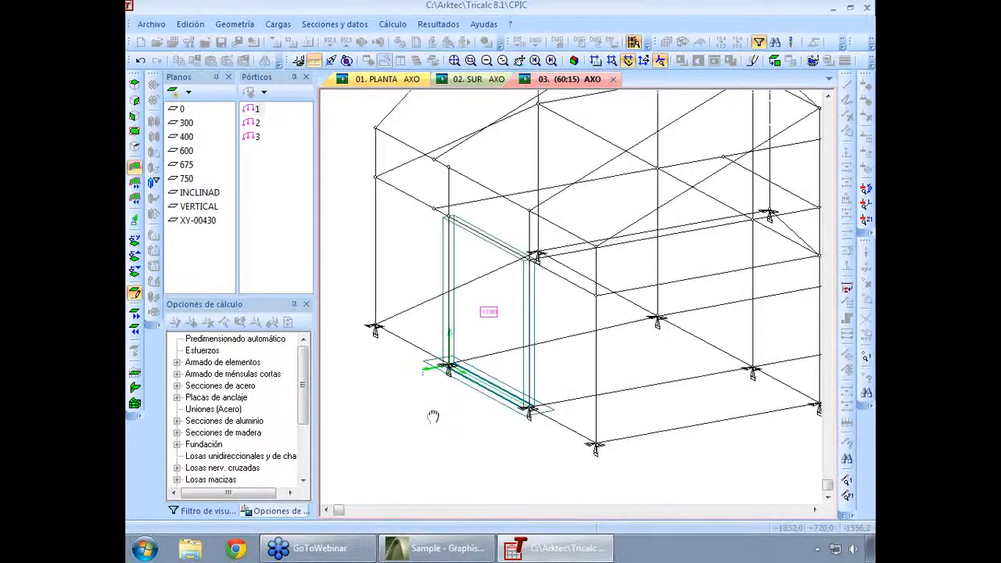
{"action": "key", "text": "Down"}
{"action": "key", "text": "Down"}
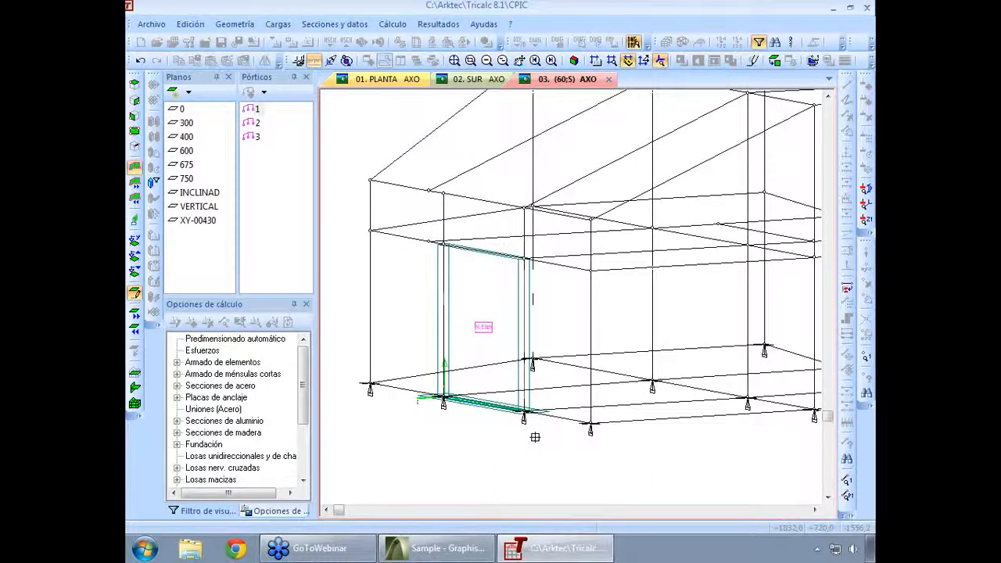
{"action": "key", "text": "Right"}
{"action": "key", "text": "Right"}
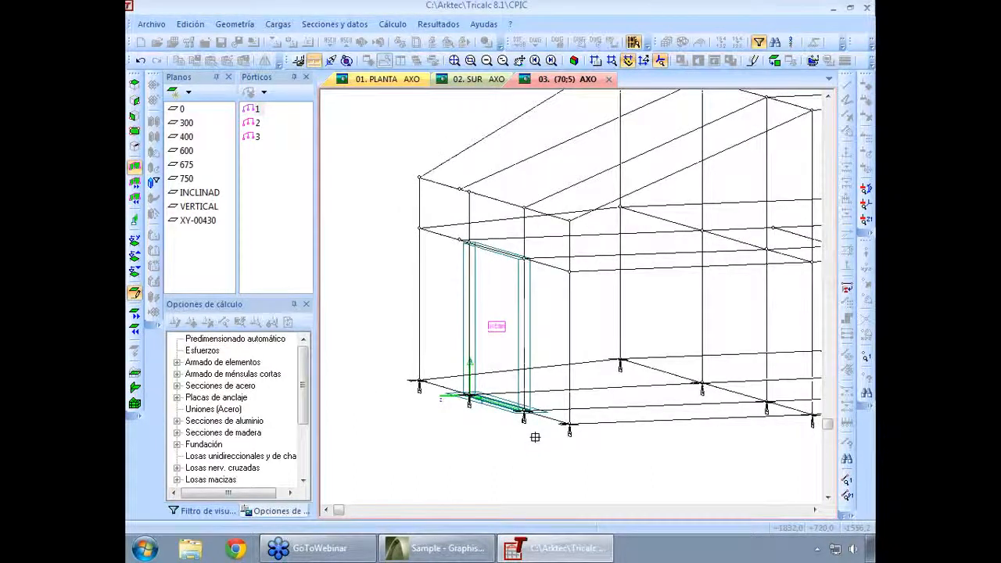
- On plane 0 in plan view, add isolated footings at the four upper nodes, the middle-left node and both lower corner nodes
{"action": "left_click", "coordinate": [181, 110]}
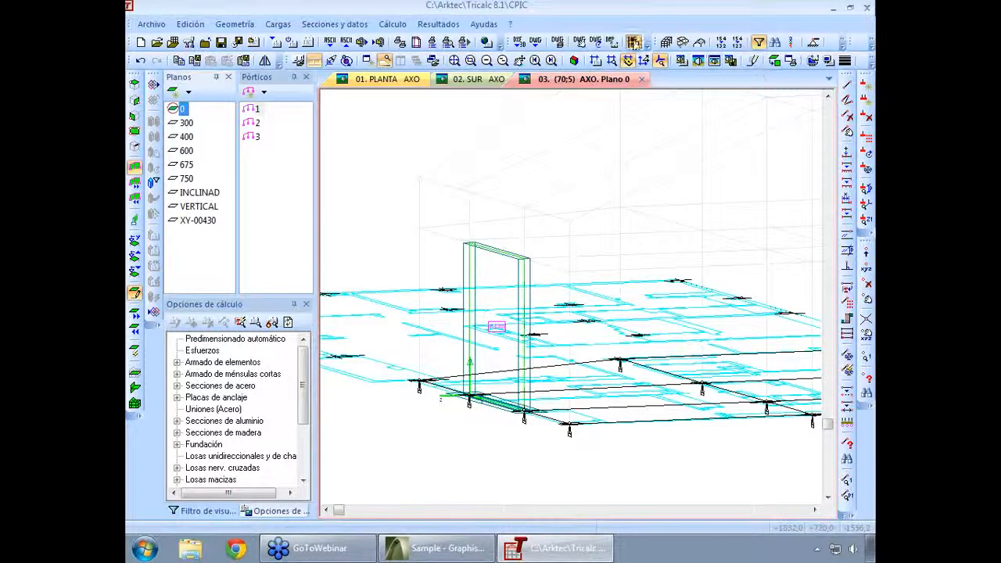
{"action": "left_click", "coordinate": [773, 61]}
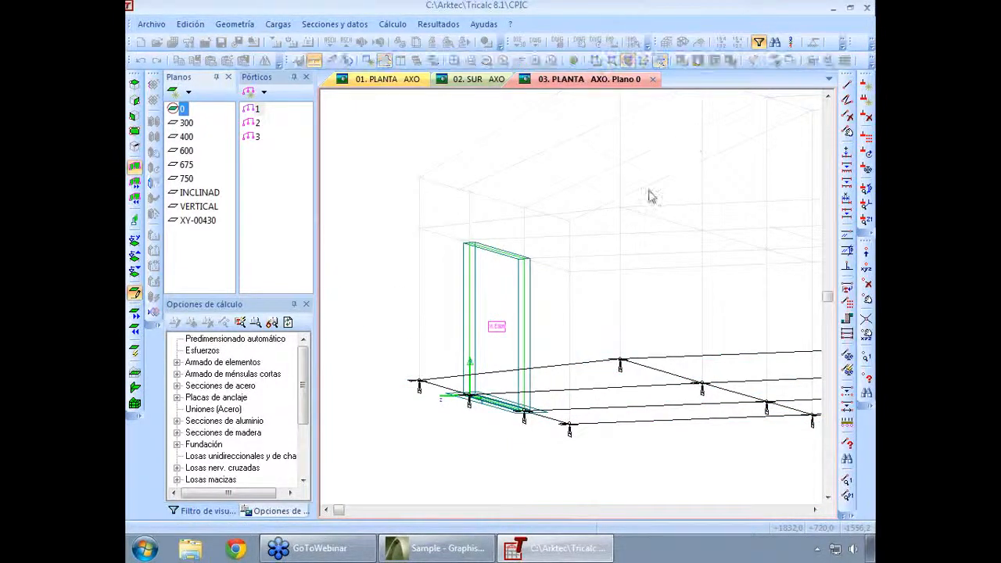
{"action": "left_click", "coordinate": [244, 25]}
{"action": "mouse_move", "coordinate": [312, 191]}
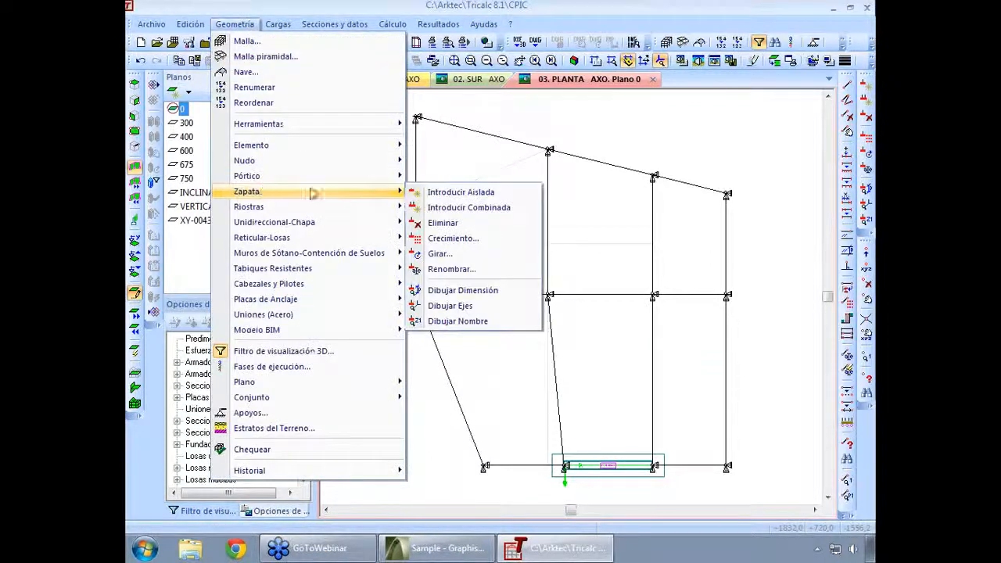
{"action": "left_click", "coordinate": [461, 192]}
{"action": "left_click_drag", "start_coordinate": [398, 102], "coordinate": [747, 235]}
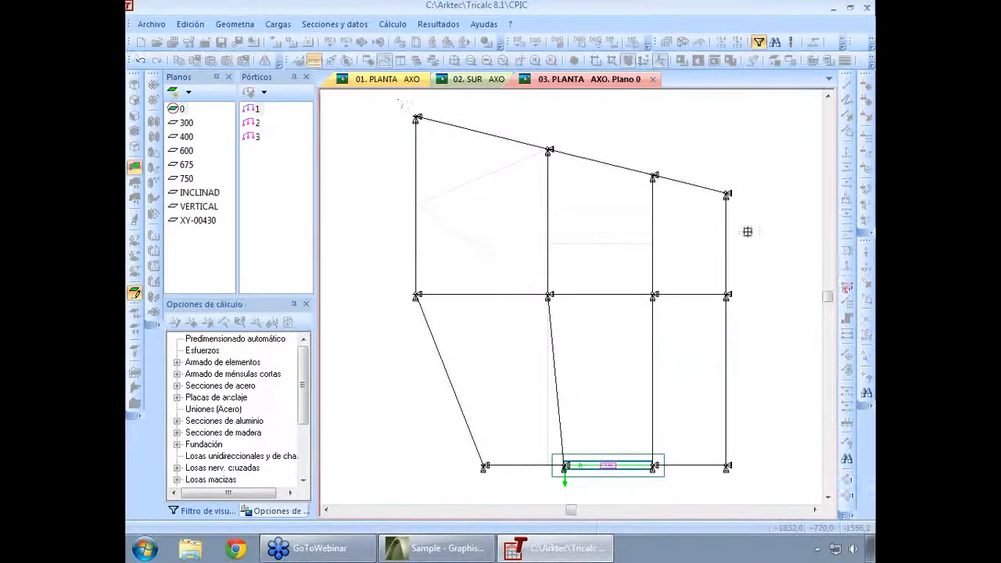
{"action": "left_click_drag", "start_coordinate": [400, 278], "coordinate": [506, 480]}
{"action": "left_click", "coordinate": [726, 467]}
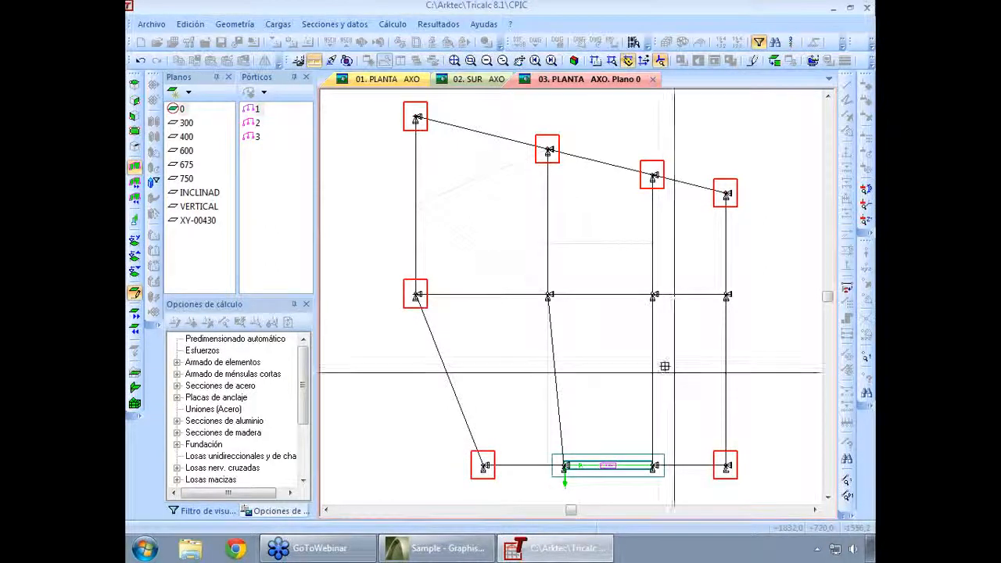
- Add a combined footing joining the two rightmost nodes of the middle row on plane 0
{"action": "left_click", "coordinate": [231, 25]}
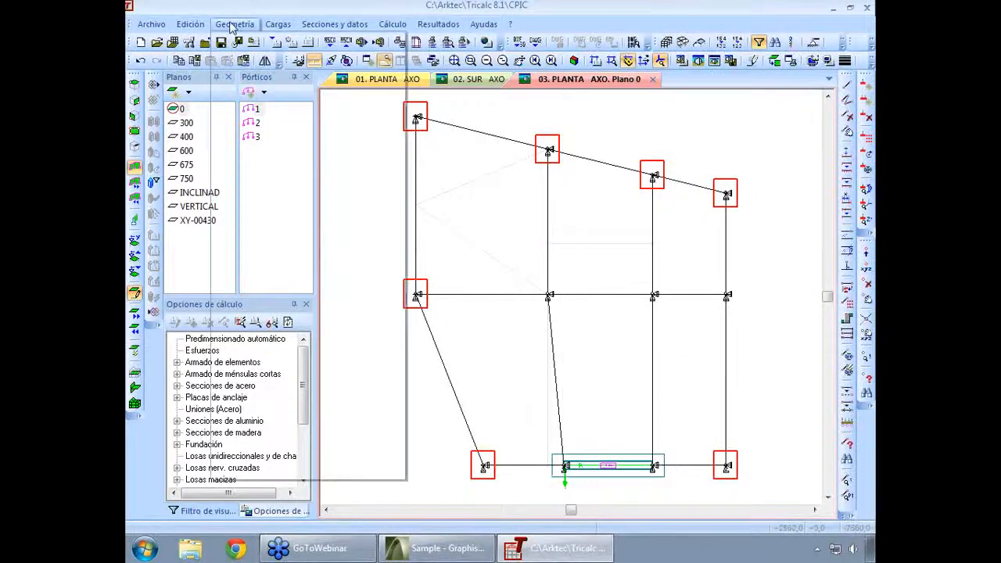
{"action": "mouse_move", "coordinate": [242, 192]}
{"action": "left_click", "coordinate": [480, 206]}
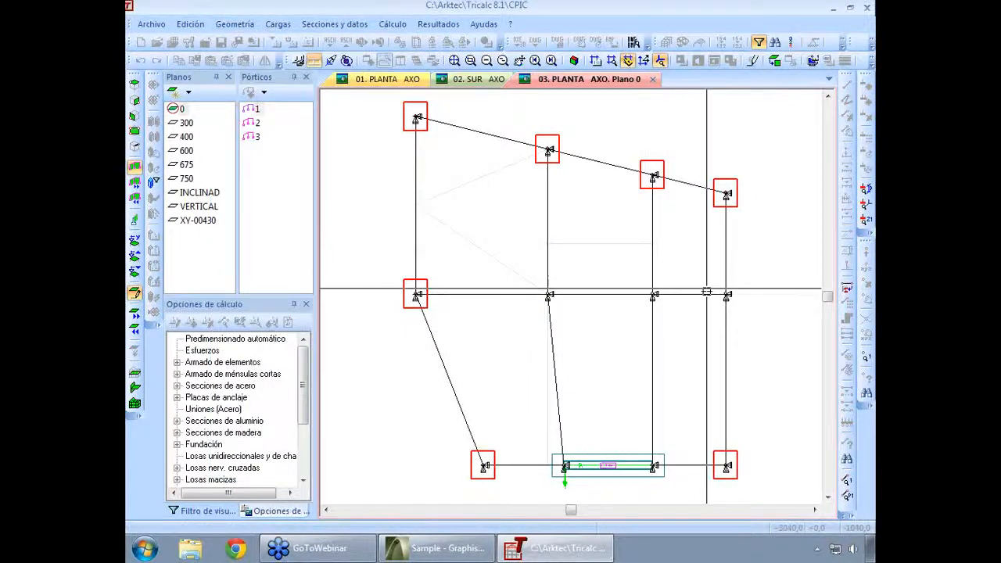
{"action": "left_click", "coordinate": [726, 295]}
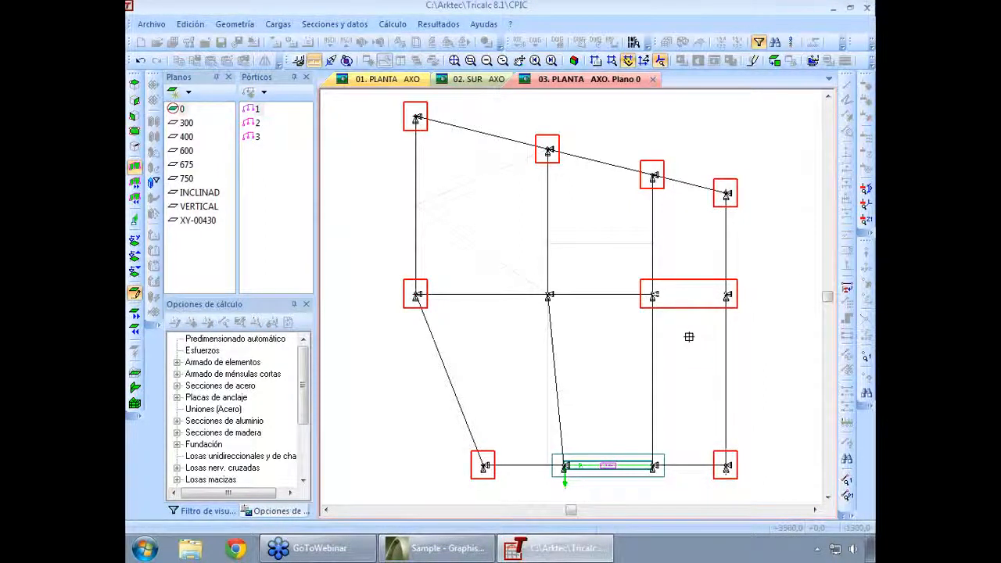
- Add a pile cap with 3 piles at the remaining interior node of the middle row on plane 0
{"action": "left_click", "coordinate": [235, 24]}
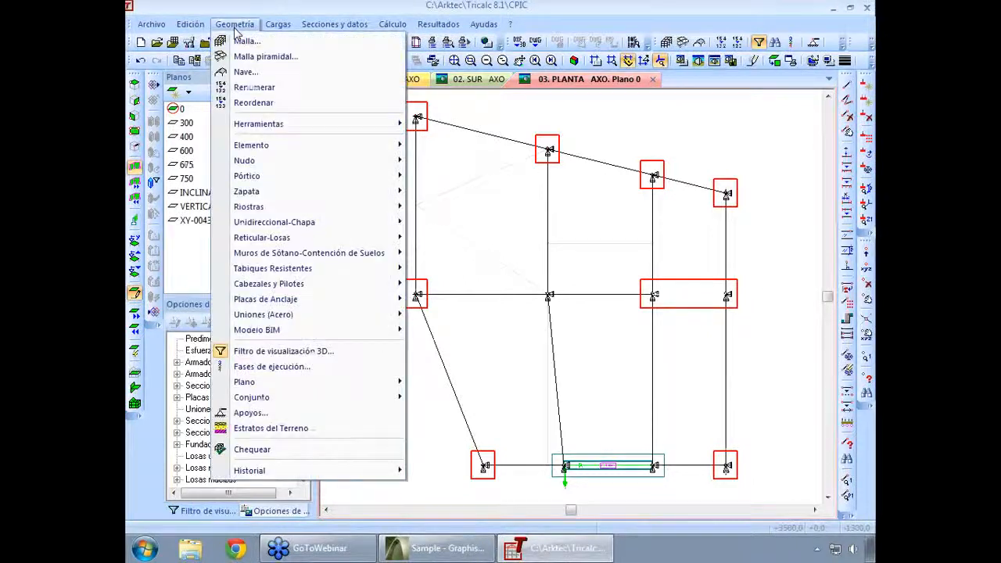
{"action": "mouse_move", "coordinate": [287, 289]}
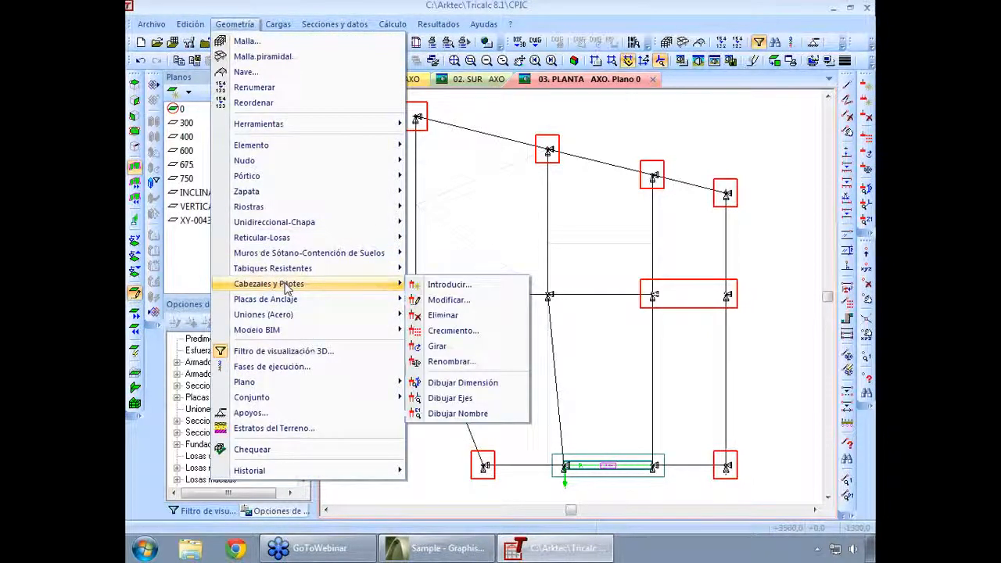
{"action": "left_click", "coordinate": [459, 288]}
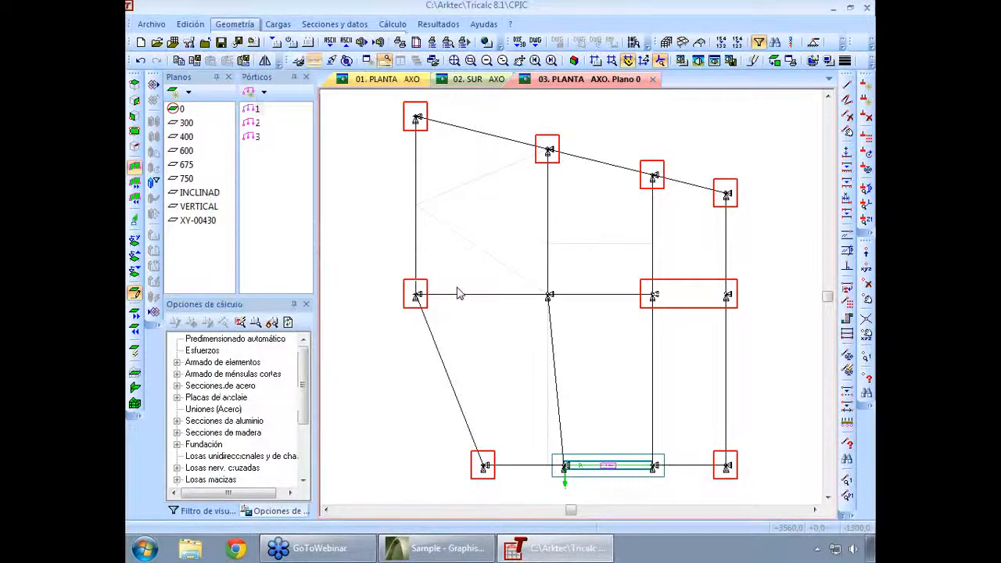
{"action": "left_click", "coordinate": [500, 202]}
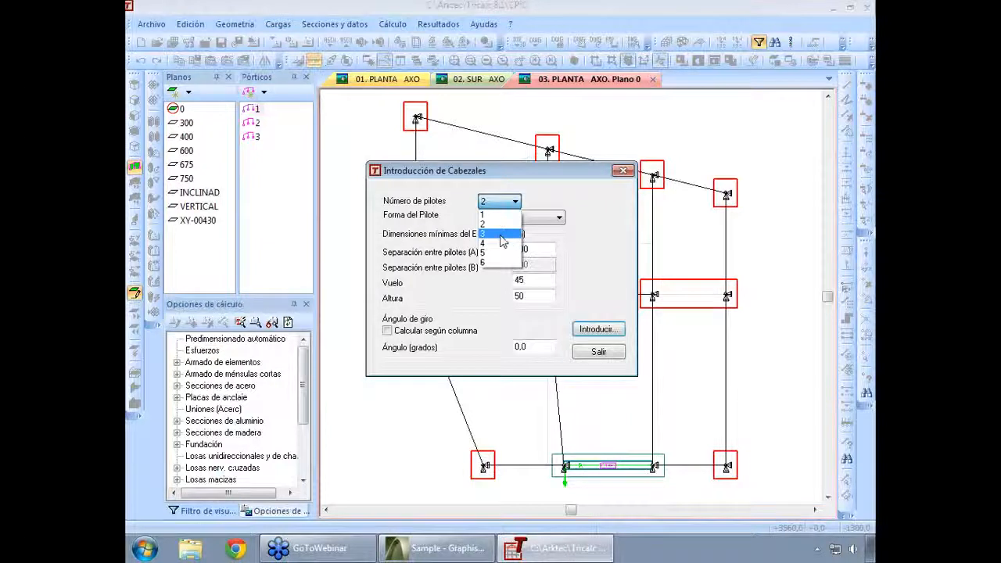
{"action": "left_click", "coordinate": [501, 234]}
{"action": "left_click", "coordinate": [586, 329]}
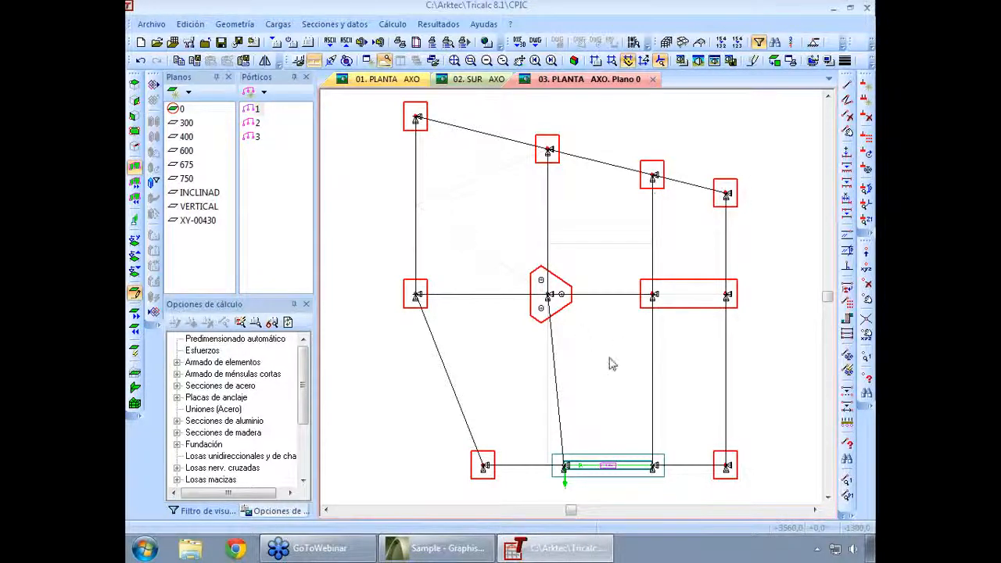
- Turn the elements linking the foundations across the whole of plane 0 into tie beams (Riostras)
{"action": "mouse_move", "coordinate": [642, 304]}
{"action": "left_click", "coordinate": [235, 24]}
{"action": "mouse_move", "coordinate": [306, 207]}
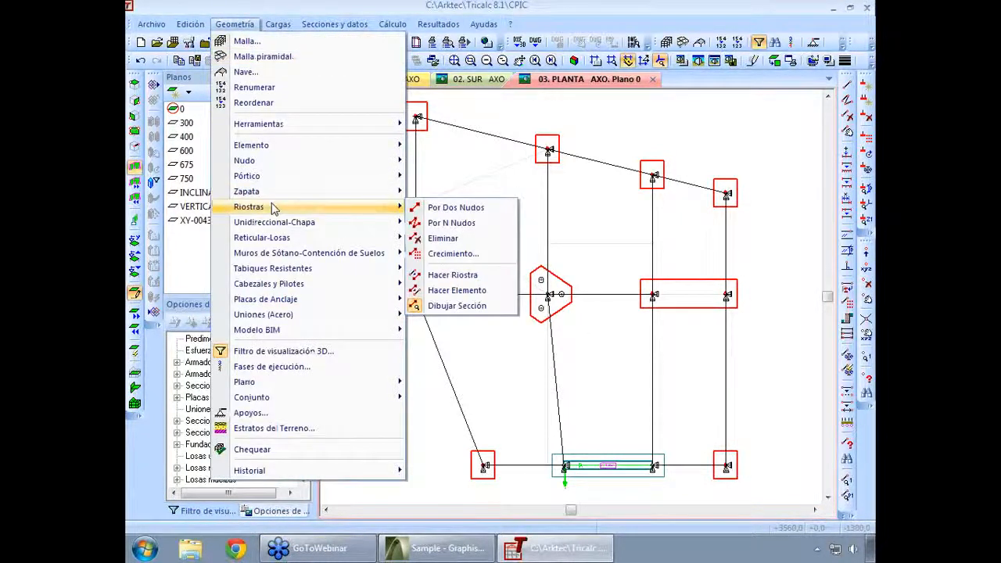
{"action": "left_click", "coordinate": [453, 253]}
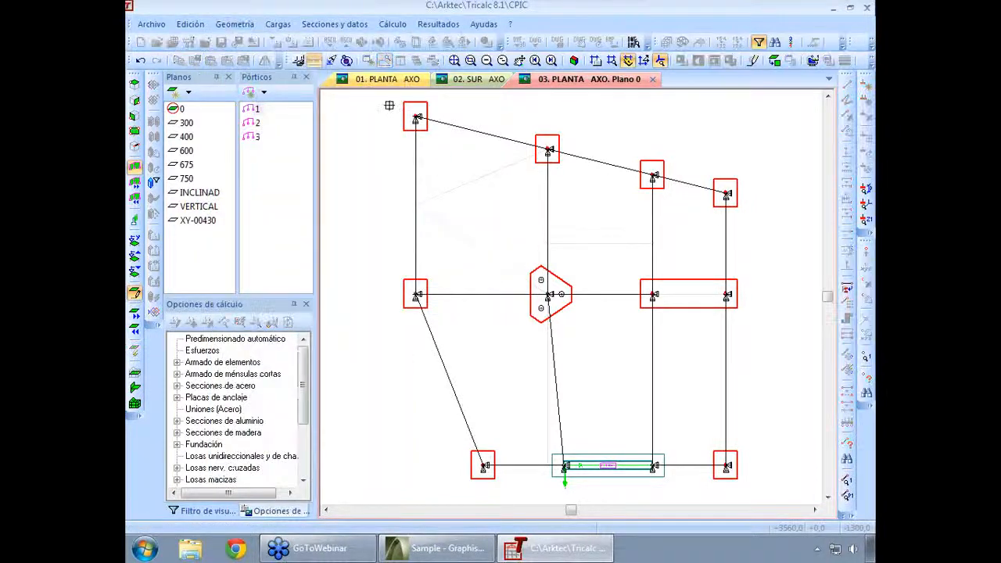
{"action": "left_click_drag", "start_coordinate": [388, 104], "coordinate": [795, 486]}
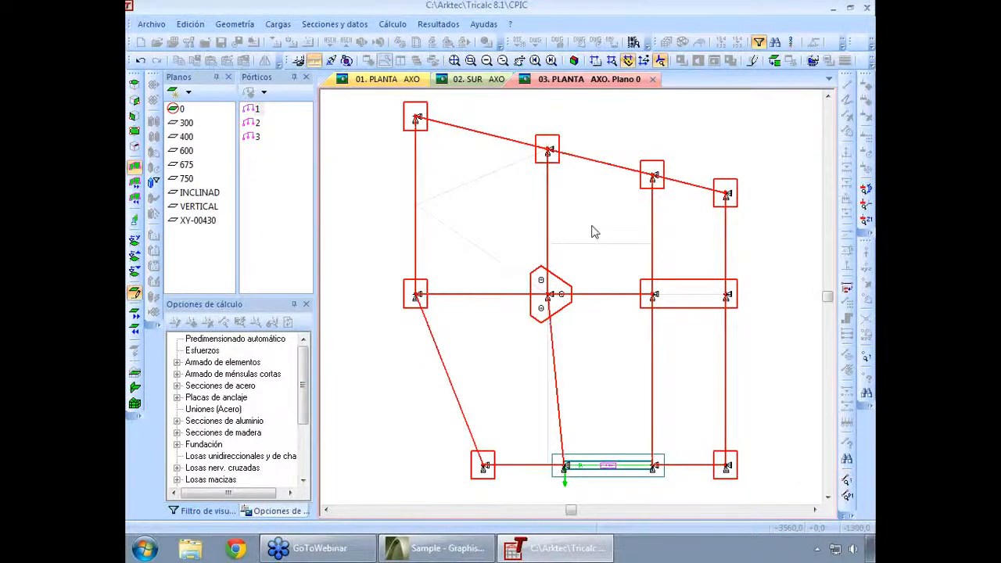
{"action": "key", "text": "Escape"}
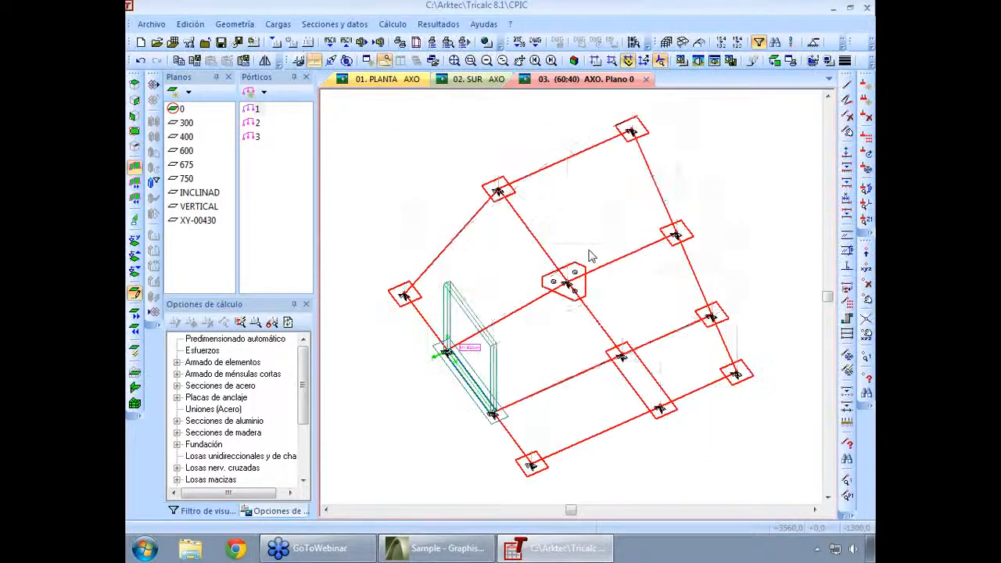
- Examine the footings, pile cap, tie beams and wall footing in 3D together with the full structure
{"action": "middle_click_drag", "start_coordinate": [590, 249], "coordinate": [652, 353]}
{"action": "scroll", "coordinate": [441, 345], "scroll_direction": "up", "scroll_amount": 3}
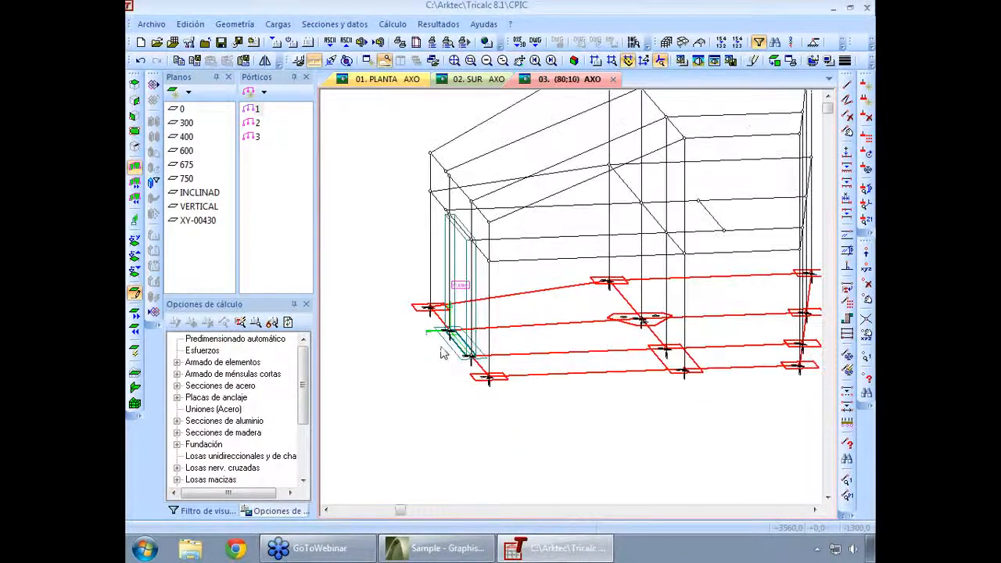
{"action": "scroll", "coordinate": [598, 339], "scroll_direction": "down", "scroll_amount": 3}
{"action": "scroll", "coordinate": [723, 328], "scroll_direction": "up", "scroll_amount": 3}
{"action": "scroll", "coordinate": [688, 332], "scroll_direction": "down", "scroll_amount": 1}
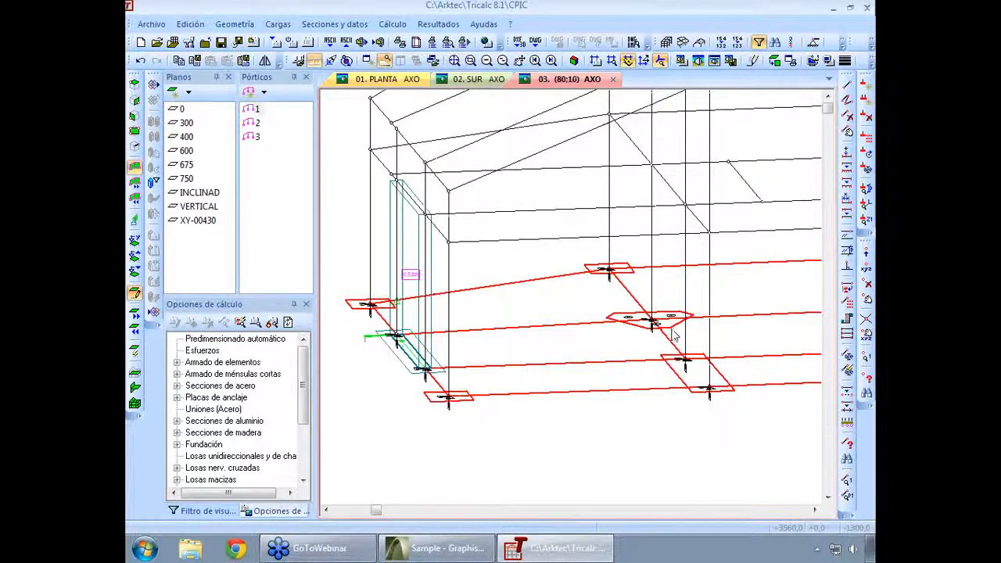
{"action": "scroll", "coordinate": [663, 318], "scroll_direction": "down", "scroll_amount": 1}
{"action": "middle_click_drag", "start_coordinate": [657, 316], "coordinate": [594, 398]}
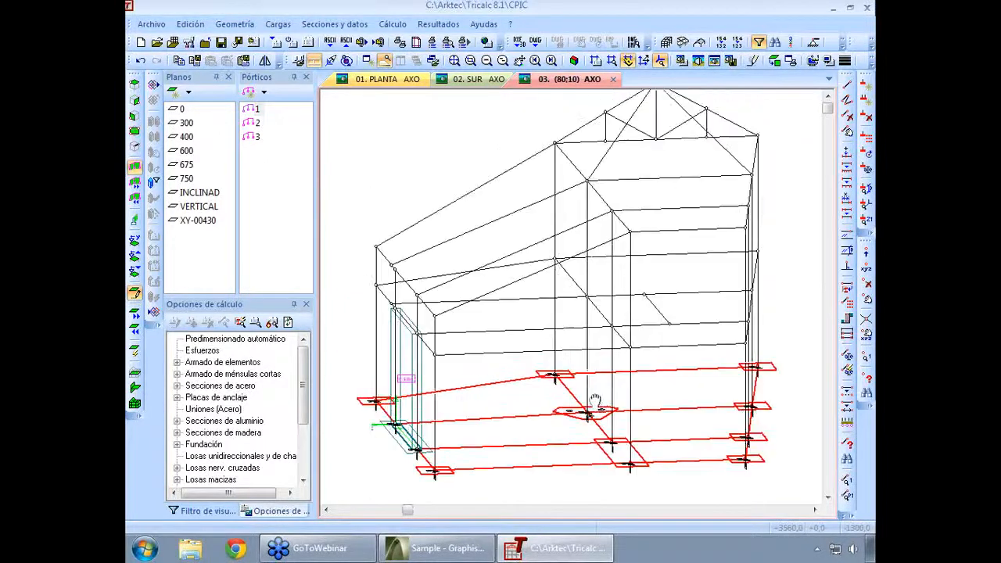
- Activate plane 300 in plan view and start introducing a two-way ribbed slab (Reticular)
{"action": "left_click", "coordinate": [185, 122]}
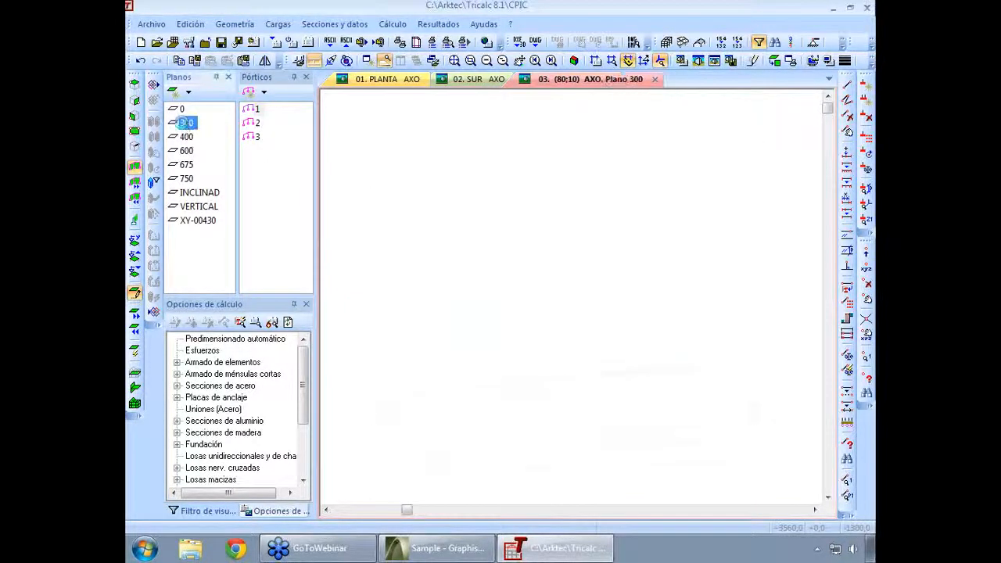
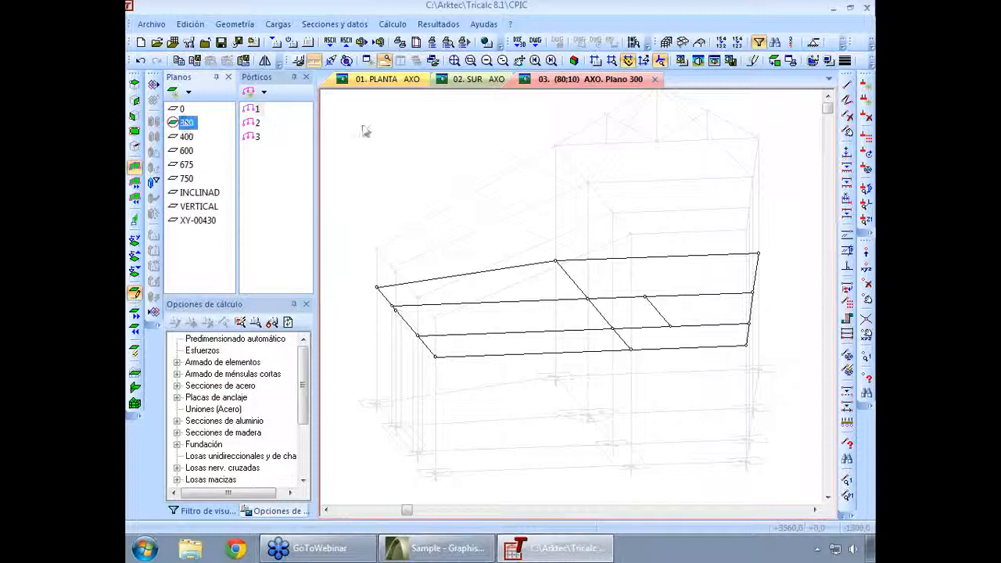
{"action": "left_click", "coordinate": [774, 60]}
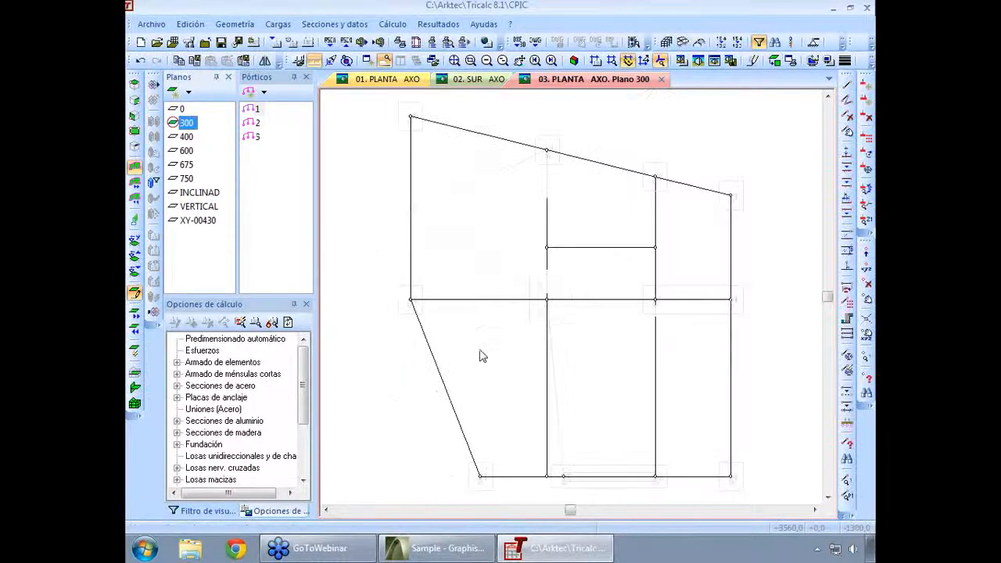
{"action": "left_click", "coordinate": [238, 26]}
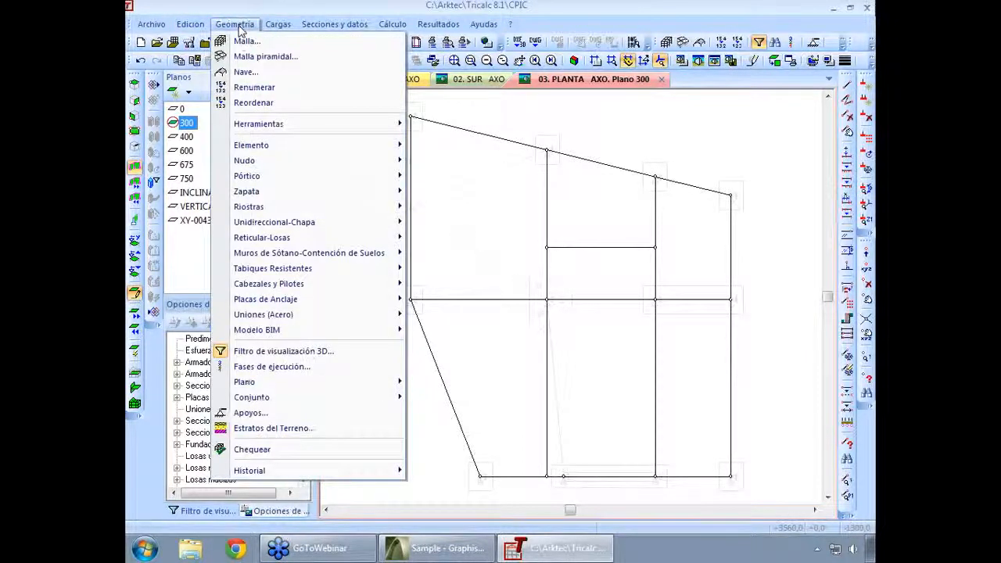
{"action": "mouse_move", "coordinate": [313, 237]}
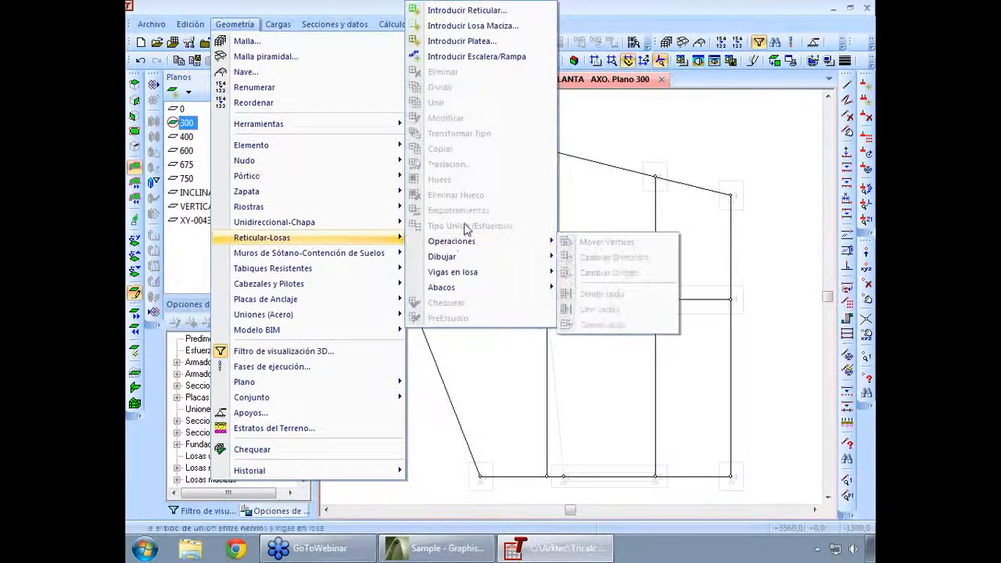
{"action": "left_click", "coordinate": [485, 9]}
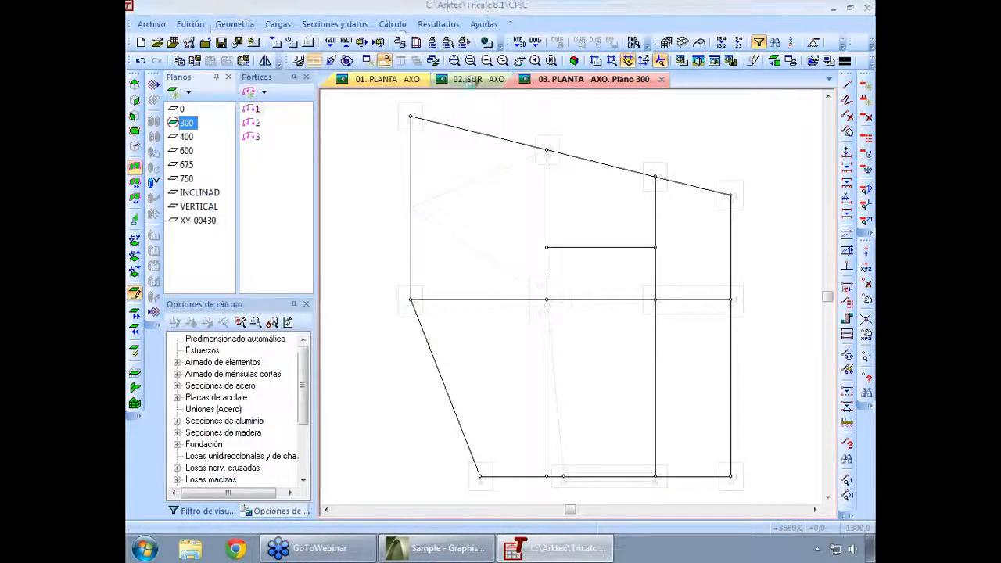
{"action": "left_click", "coordinate": [489, 257]}
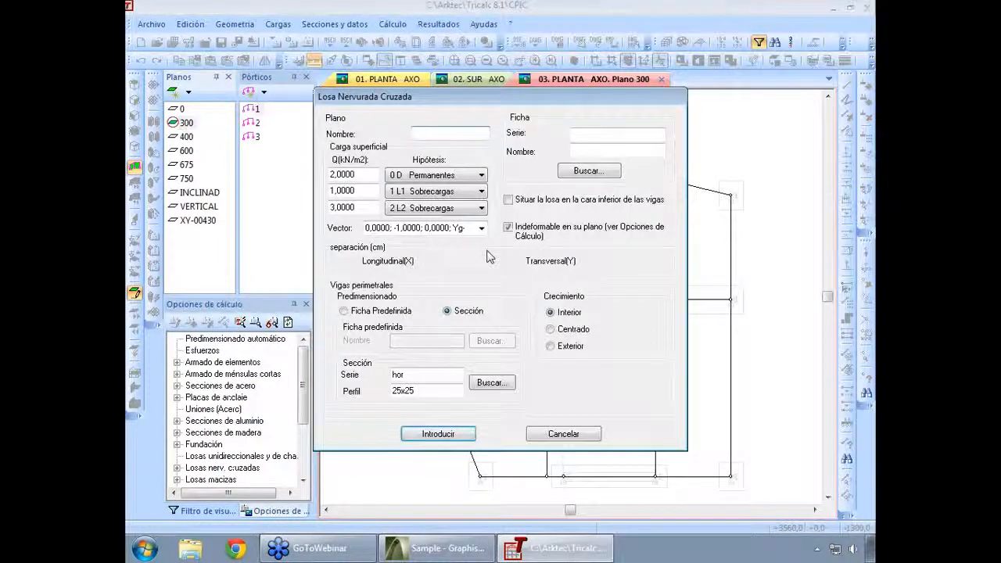
- Name the slab L1 and set its surface loads to 0,5 kN/m2 permanent, 3 for live load L1 and 0 for L2
{"action": "type", "text": "L1"}
{"action": "key", "text": "Tab"}
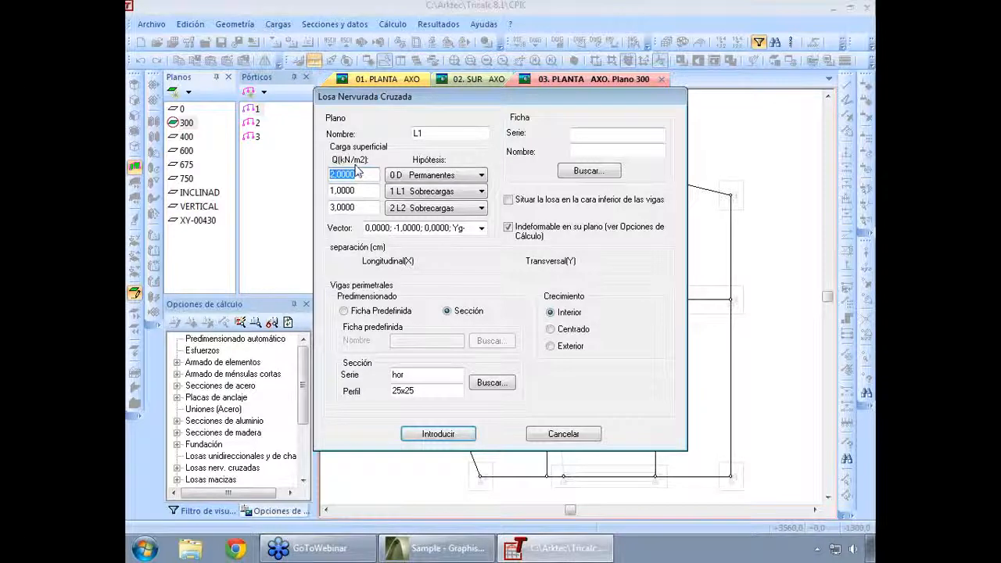
{"action": "type", "text": "0,5"}
{"action": "key", "text": "Tab"}
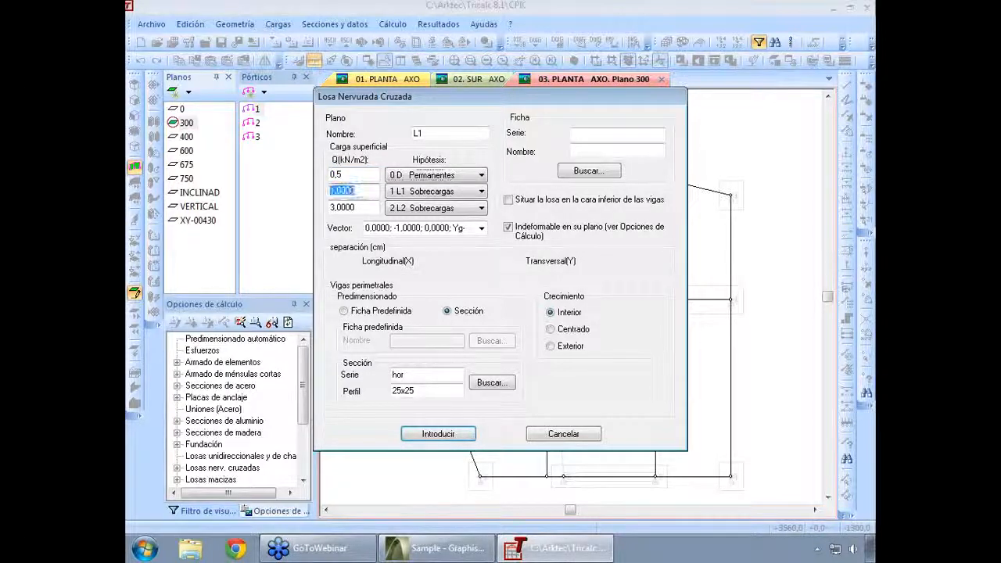
{"action": "type", "text": "3"}
{"action": "key", "text": "Tab"}
{"action": "type", "text": "0"}
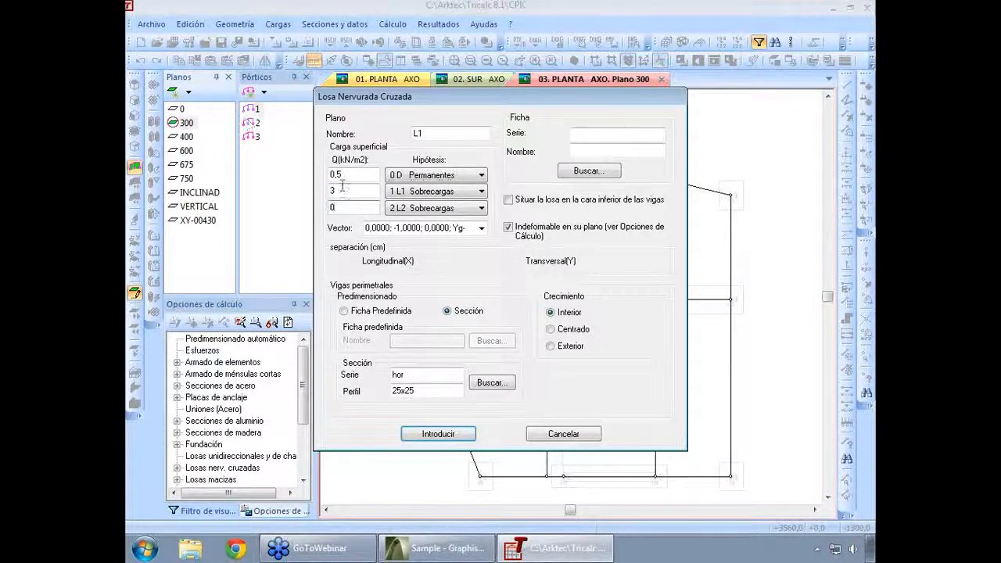
- Set the ribbed slab's perimeter beam section to profile 30x30 in the hor series
{"action": "left_click_drag", "start_coordinate": [354, 174], "coordinate": [282, 178]}
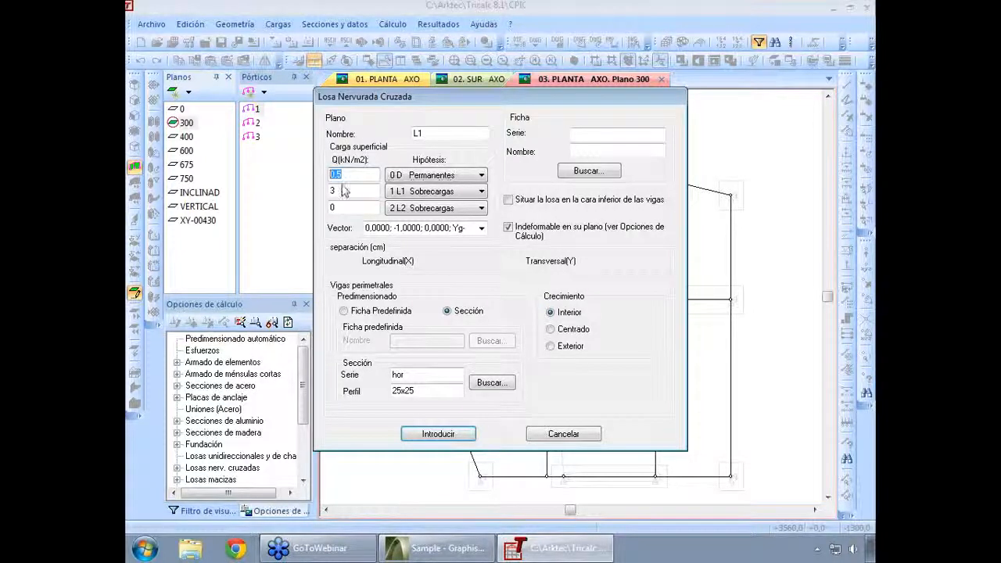
{"action": "left_click_drag", "start_coordinate": [353, 189], "coordinate": [327, 191]}
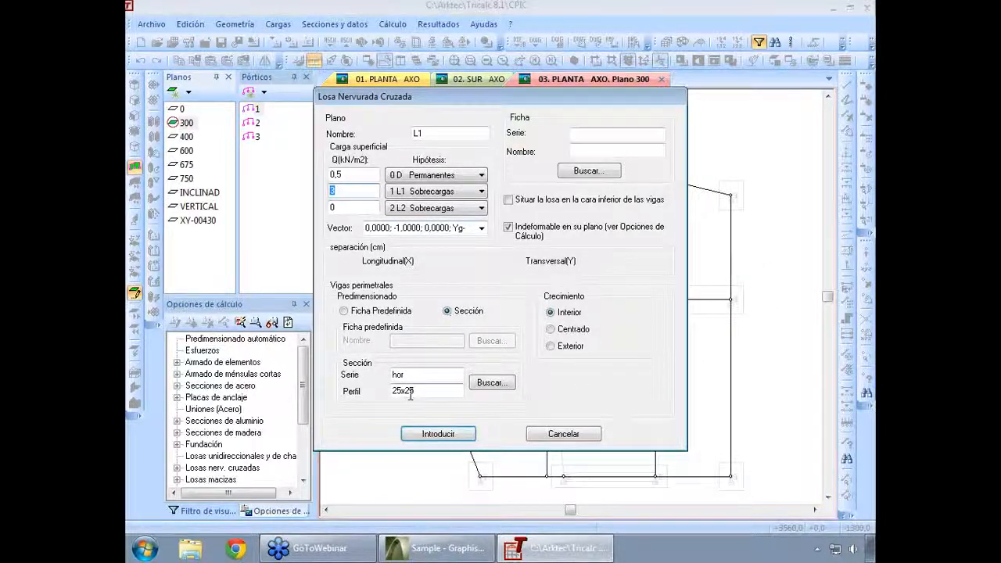
{"action": "mouse_move", "coordinate": [615, 95]}
{"action": "left_mouse_down"}
{"action": "mouse_move", "coordinate": [489, 111]}
{"action": "mouse_move", "coordinate": [623, 109]}
{"action": "left_mouse_up"}
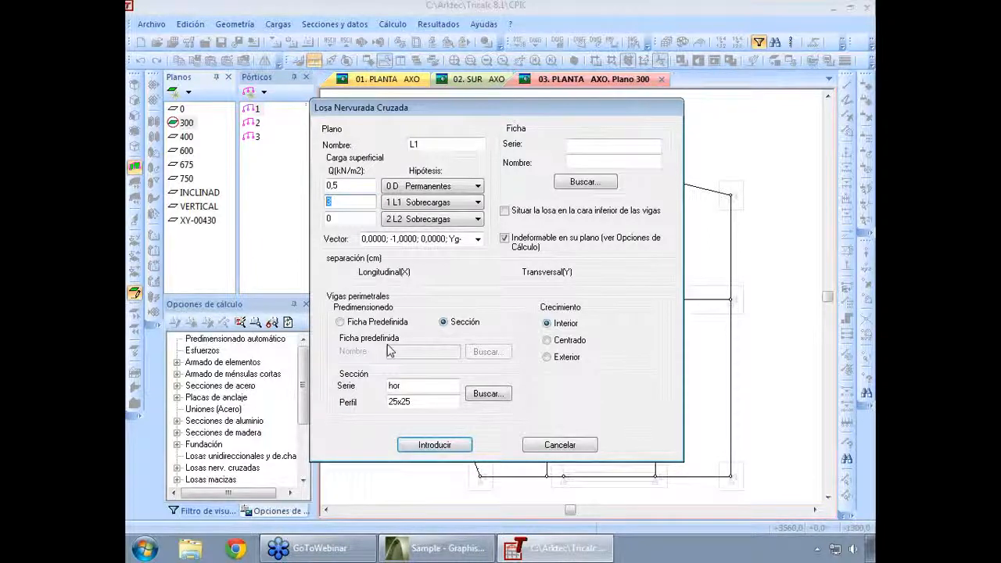
{"action": "left_click_drag", "start_coordinate": [438, 401], "coordinate": [323, 405]}
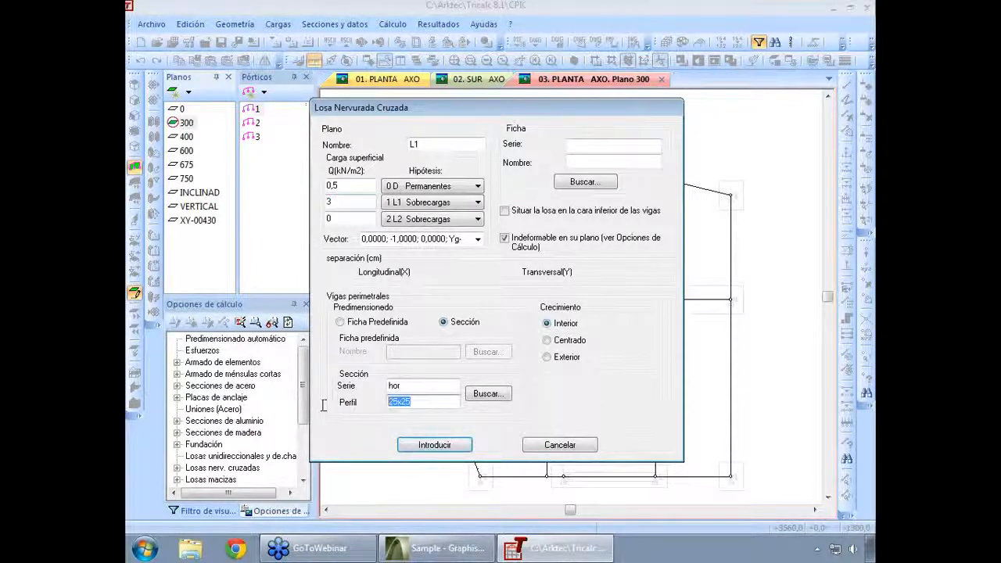
{"action": "type", "text": "30x30"}
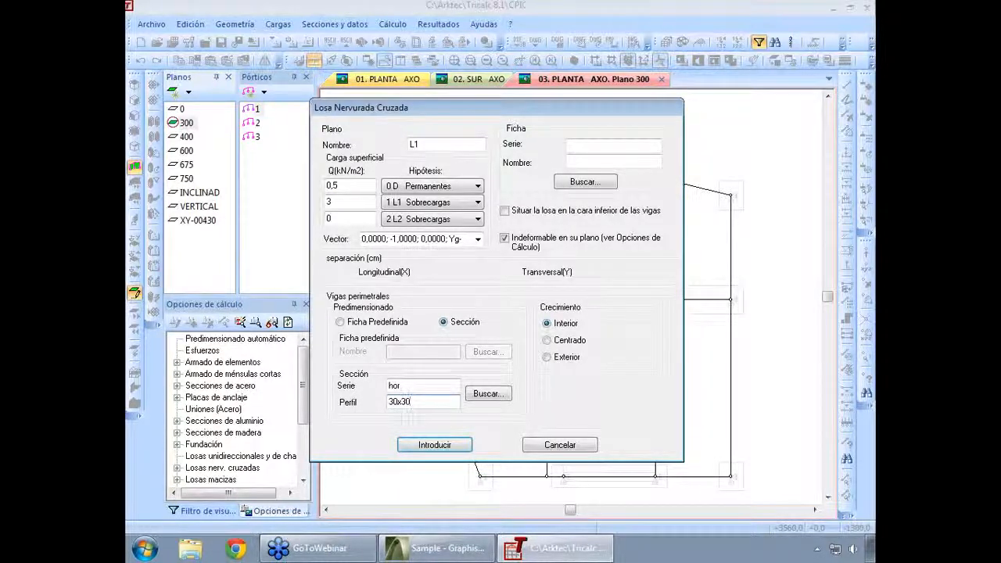
- Assign the 25+5 profile from the Insa series to the slab and set the perimeter beams' growth to centred (Centrado)
{"action": "left_click", "coordinate": [584, 182]}
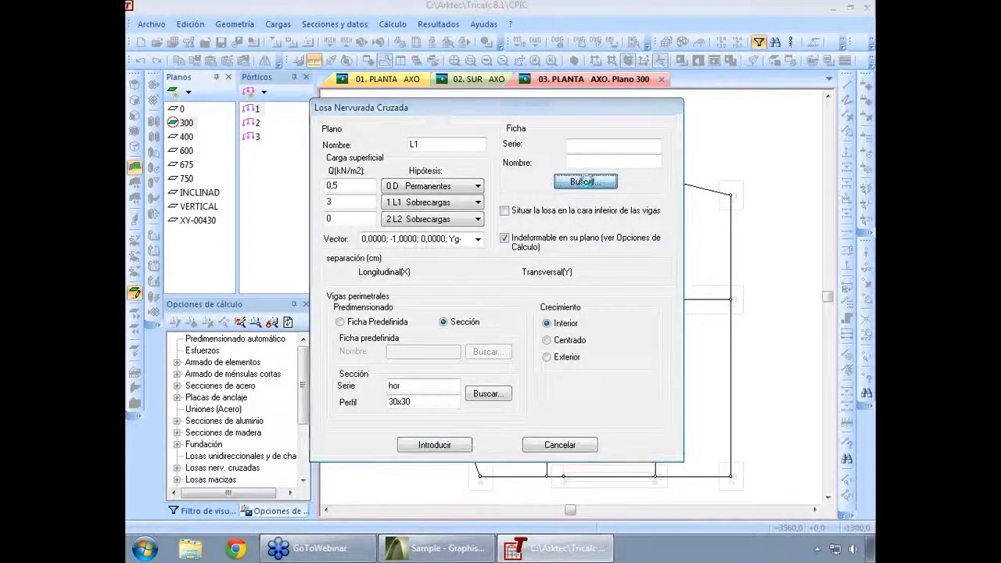
{"action": "left_click", "coordinate": [400, 294]}
{"action": "left_click", "coordinate": [562, 276]}
{"action": "left_click", "coordinate": [520, 297]}
{"action": "scroll", "coordinate": [483, 273], "scroll_direction": "down", "scroll_amount": 1}
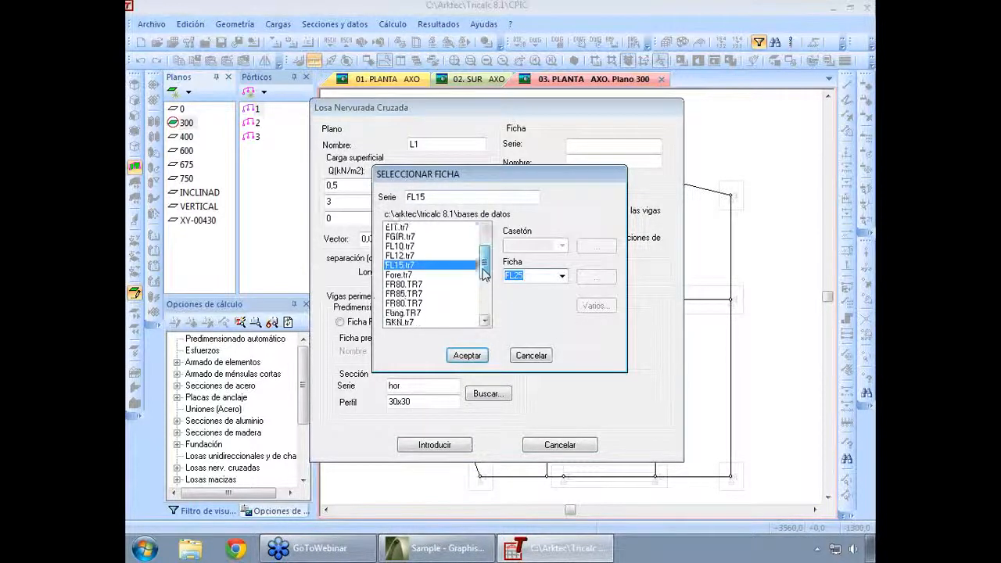
{"action": "scroll", "coordinate": [484, 273], "scroll_direction": "down", "scroll_amount": 1}
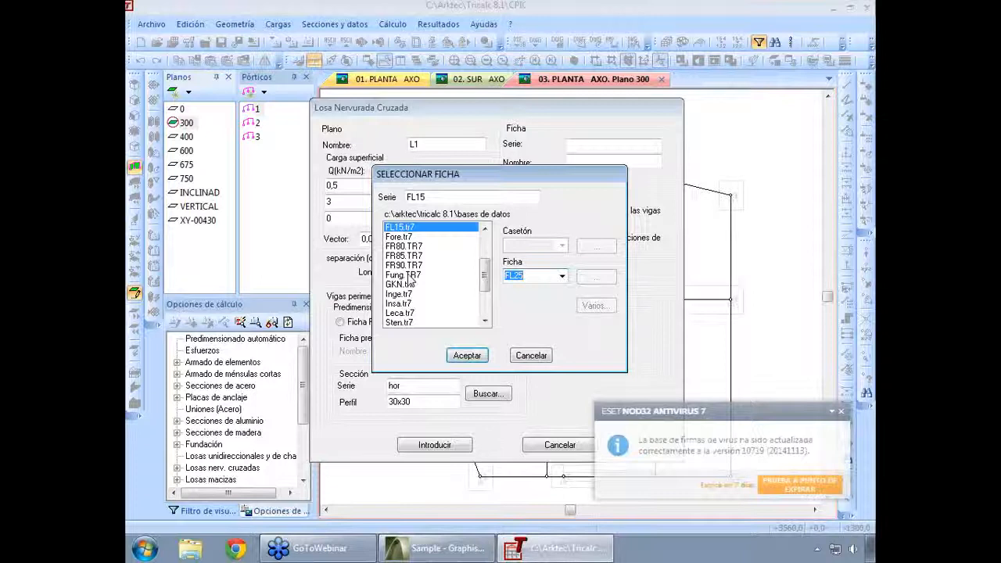
{"action": "left_click", "coordinate": [402, 305]}
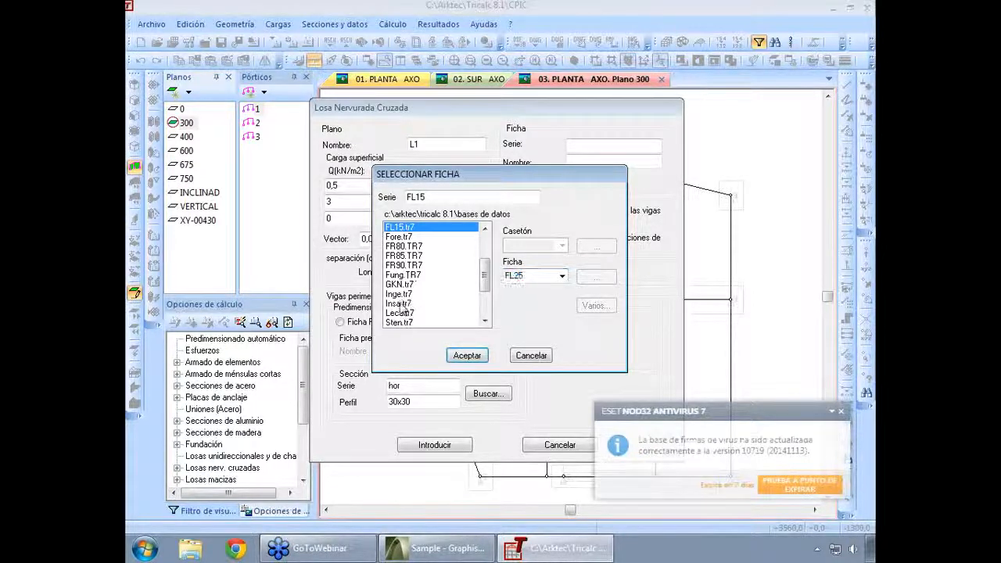
{"action": "left_click", "coordinate": [562, 276]}
{"action": "left_click", "coordinate": [537, 324]}
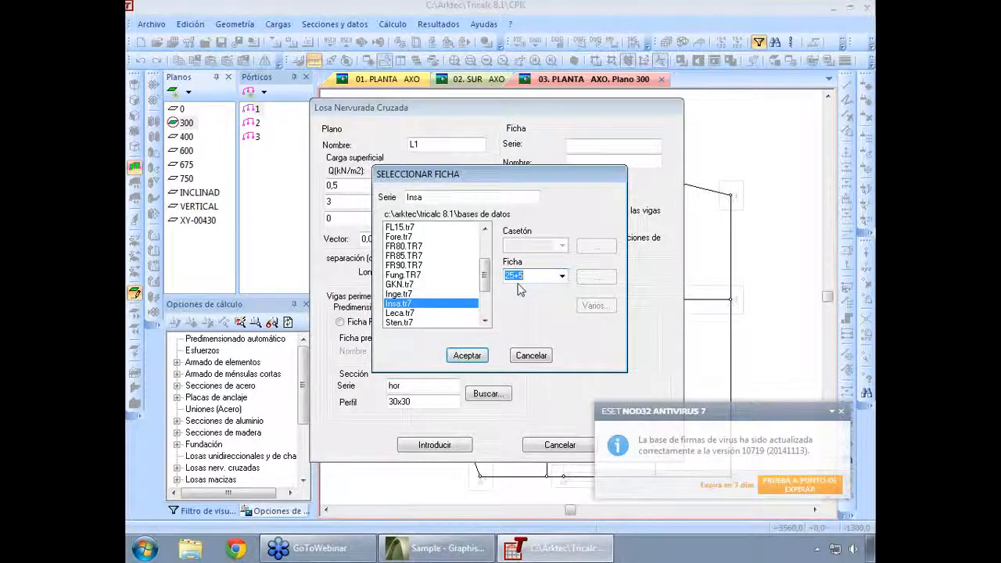
{"action": "left_click", "coordinate": [481, 355]}
{"action": "left_click", "coordinate": [557, 344]}
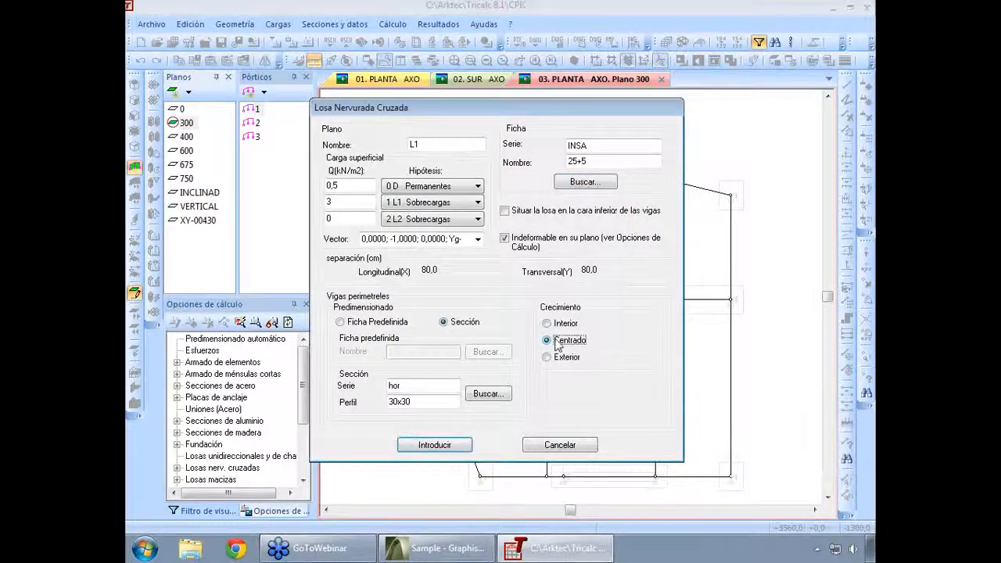
- Introduce the slab by outlining its polygon through the outer nodes of the whole floor on plane 300
{"action": "left_click", "coordinate": [434, 444]}
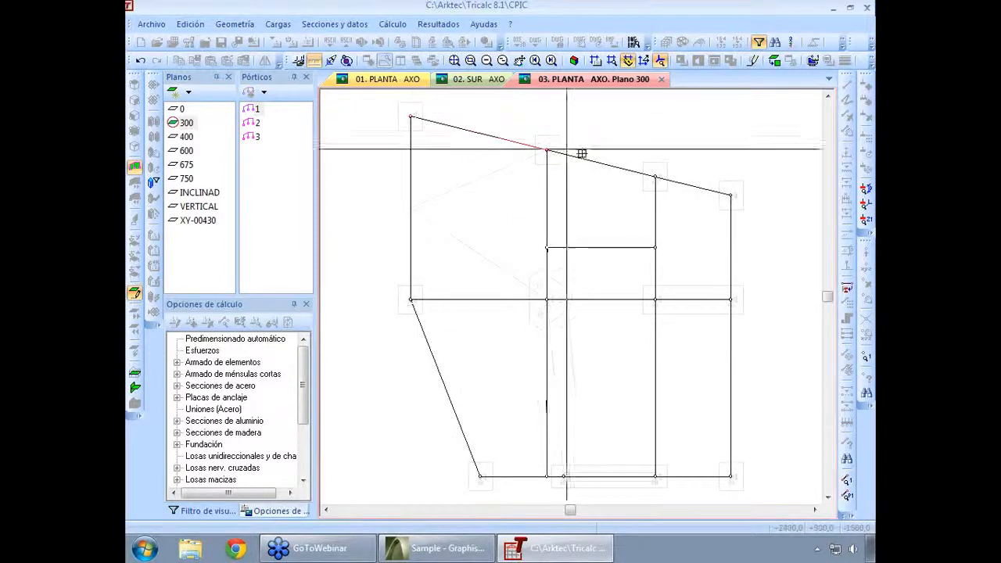
{"action": "left_click", "coordinate": [654, 177]}
{"action": "left_click", "coordinate": [730, 195]}
{"action": "left_click", "coordinate": [729, 476]}
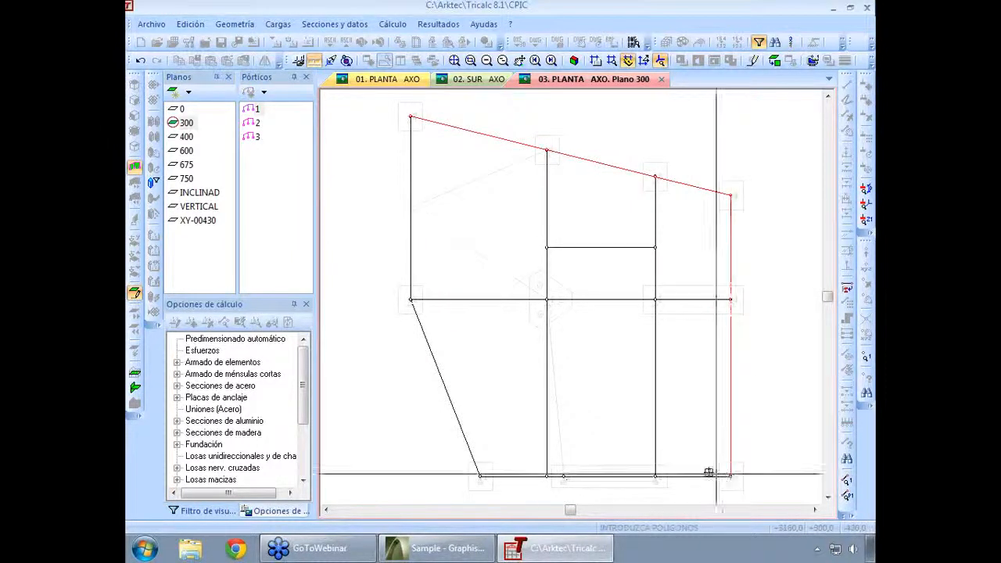
{"action": "left_click", "coordinate": [479, 475]}
{"action": "left_click", "coordinate": [410, 297]}
{"action": "left_click", "coordinate": [411, 116]}
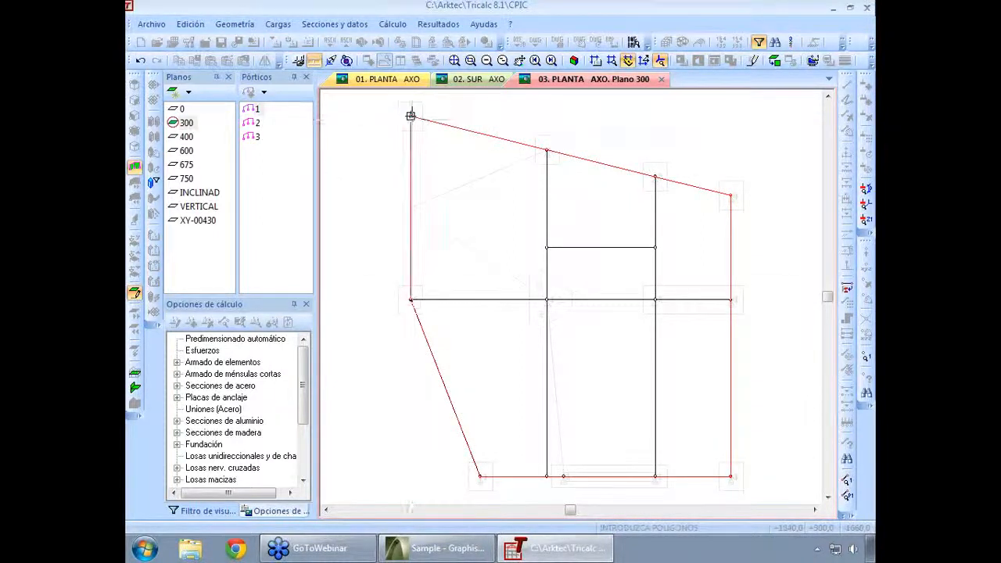
{"action": "right_click", "coordinate": [366, 286]}
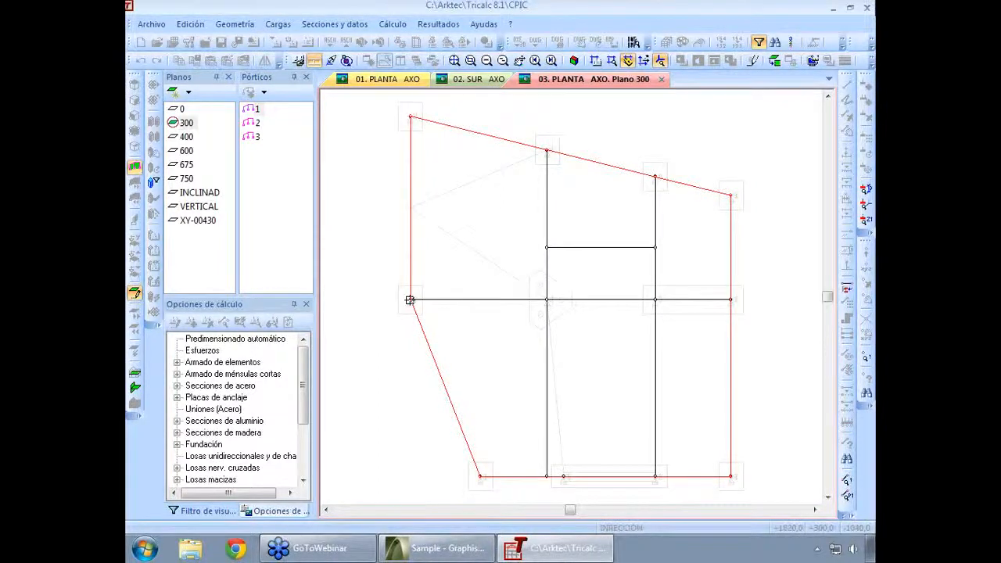
- Define the slab's rib direction along the middle beam line towards the central column node and generate the slab
{"action": "left_click", "coordinate": [545, 298]}
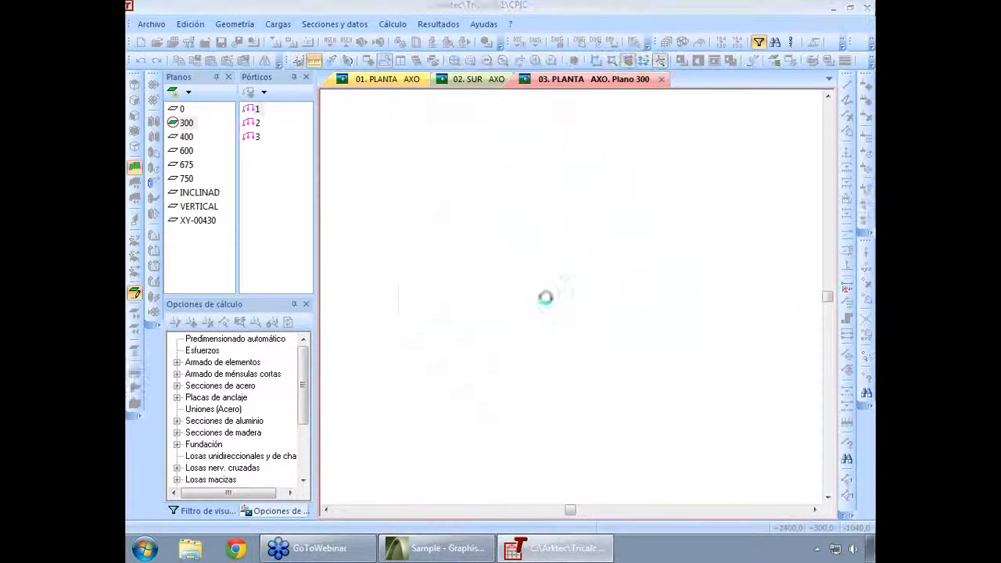
{"action": "left_click", "coordinate": [549, 306]}
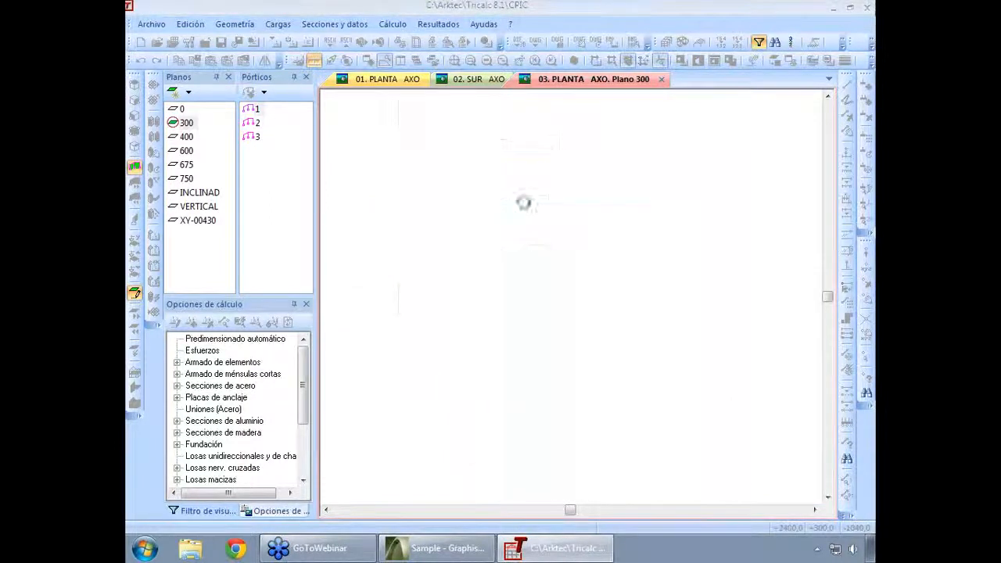
{"action": "type", "text": "1"}
{"action": "key", "text": "Return"}
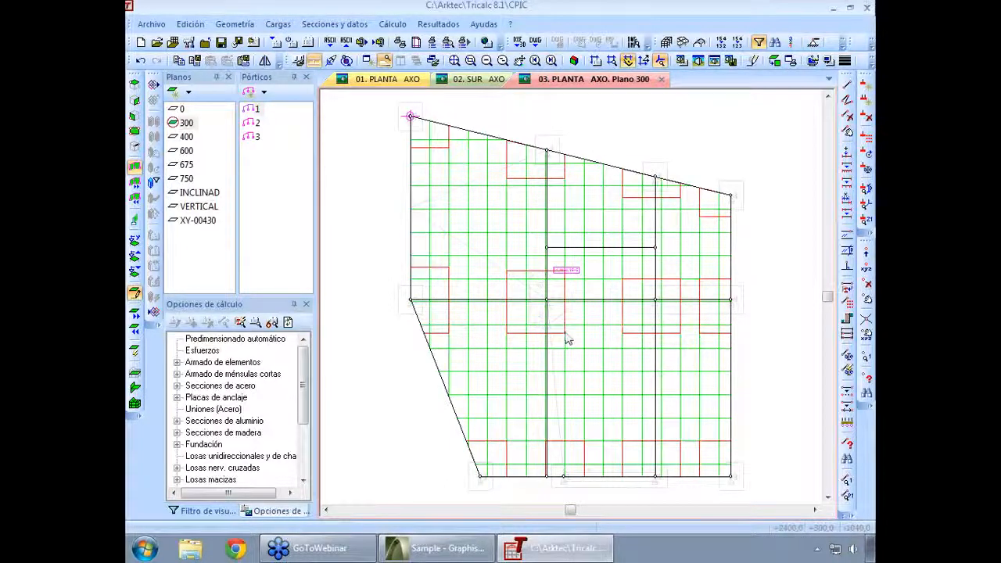
- Cut a rectangular opening (Hueco) in the slab through the four nodes of the bay next to the central column
{"action": "scroll", "coordinate": [547, 317], "scroll_direction": "up", "scroll_amount": 3}
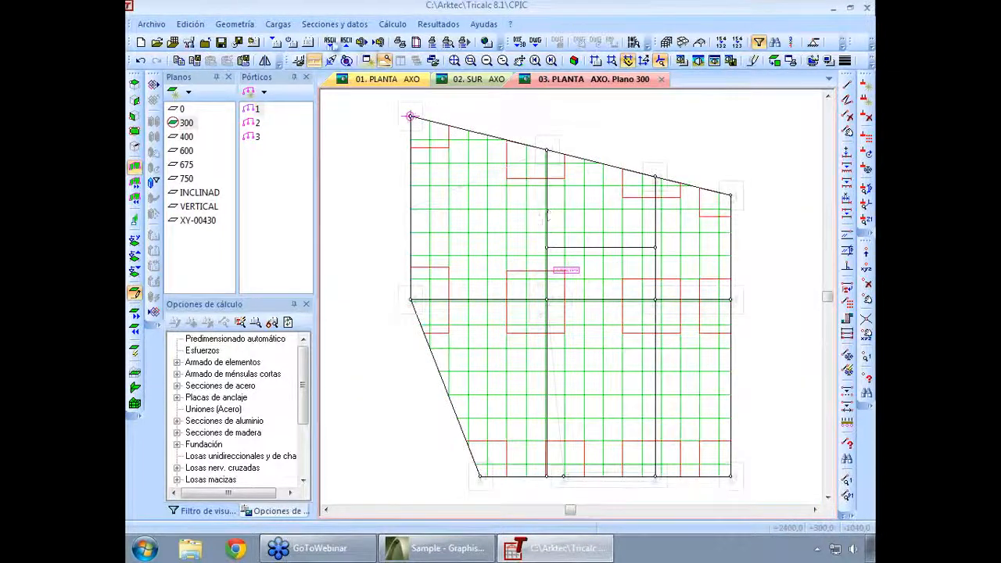
{"action": "left_click", "coordinate": [235, 26]}
{"action": "mouse_move", "coordinate": [328, 237]}
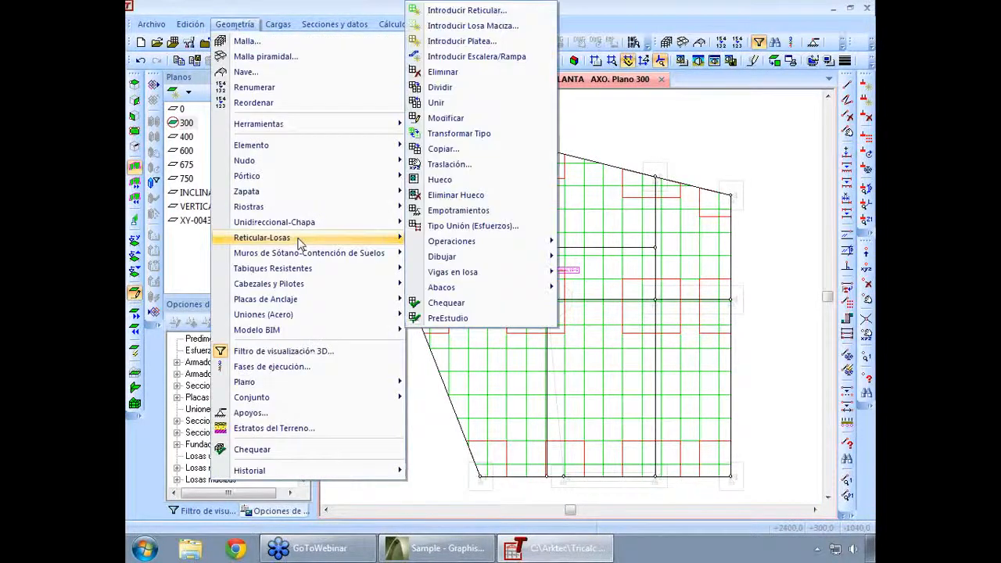
{"action": "left_click", "coordinate": [481, 164]}
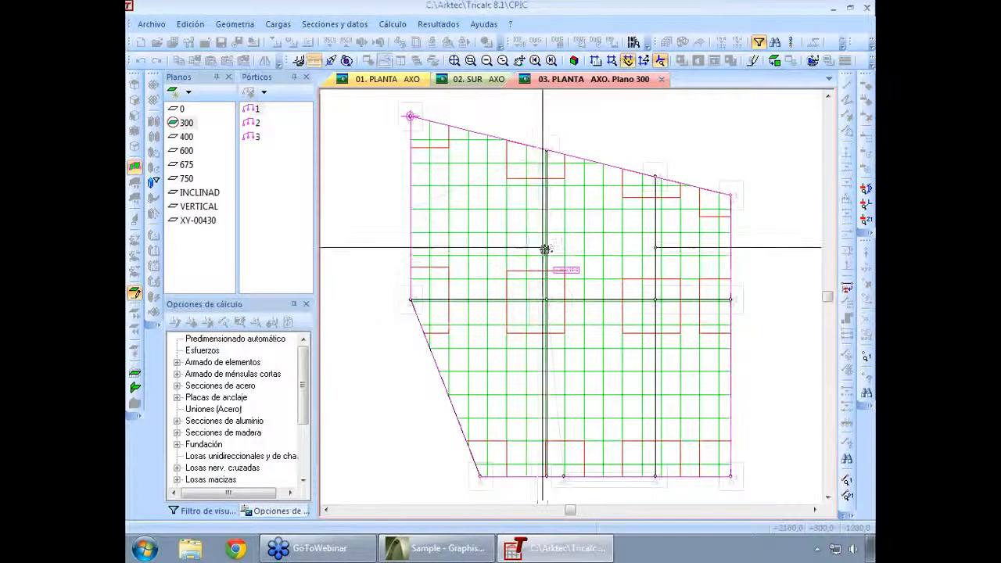
{"action": "left_click", "coordinate": [548, 248]}
{"action": "left_click", "coordinate": [654, 247]}
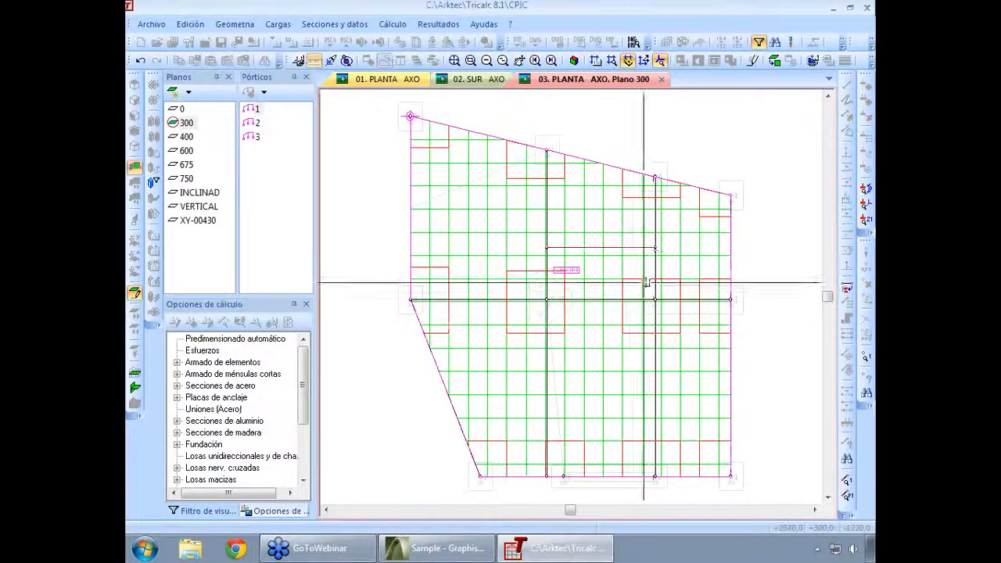
{"action": "left_click", "coordinate": [546, 299]}
{"action": "left_click", "coordinate": [545, 251]}
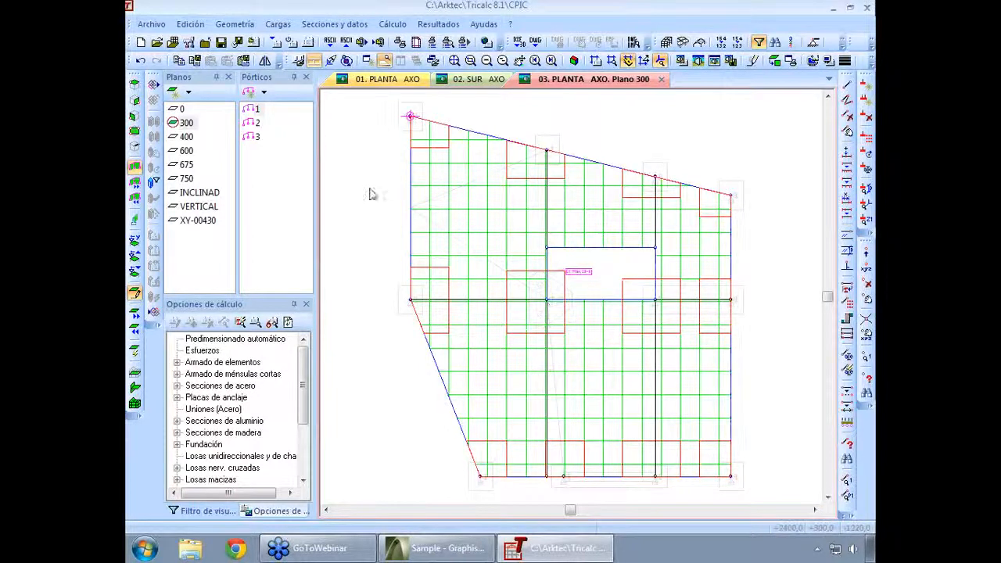
- Delete the interior elements crossing the slab on plane 300, keeping the slab perimeter and the edges of the opening
{"action": "left_click", "coordinate": [234, 24]}
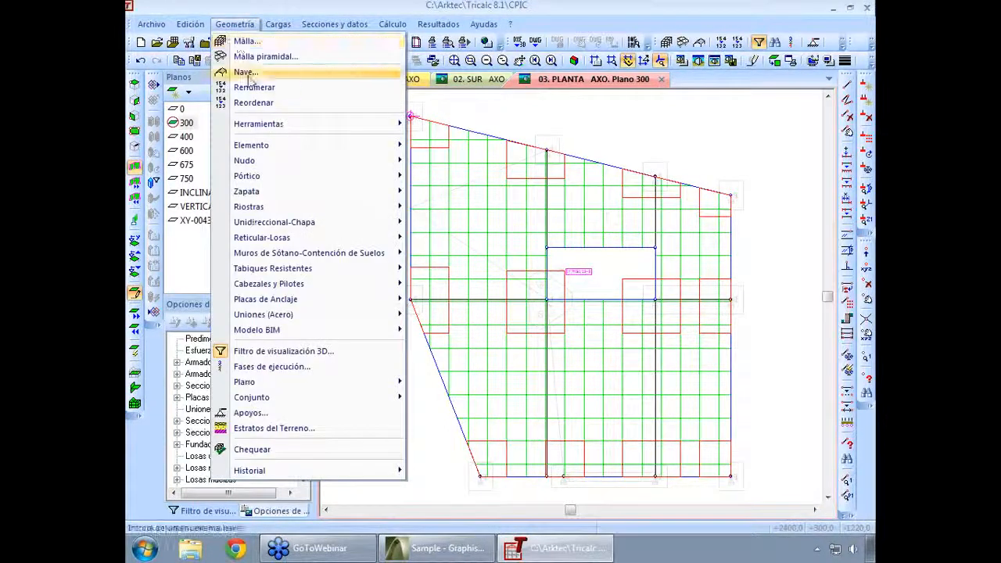
{"action": "mouse_move", "coordinate": [264, 147]}
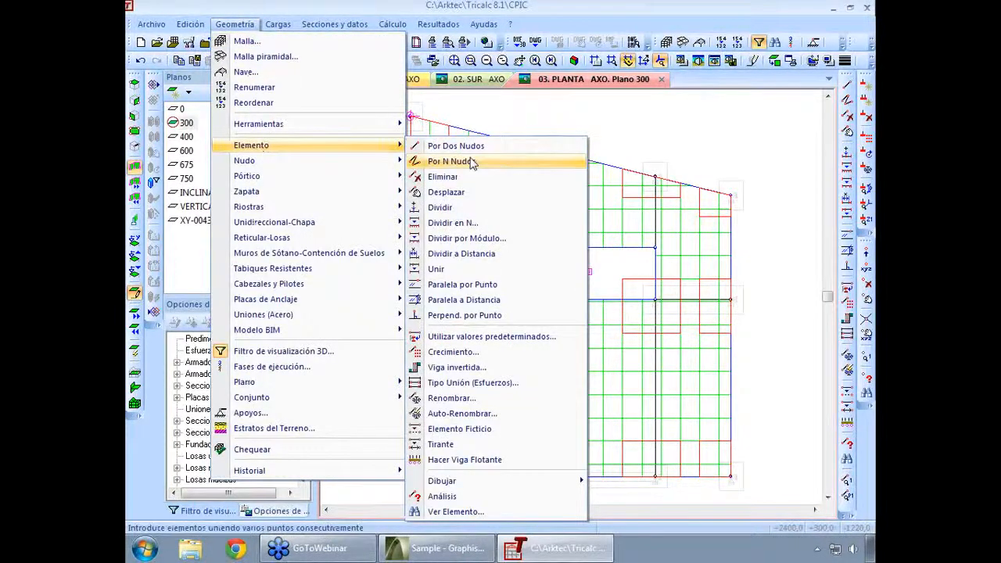
{"action": "left_click", "coordinate": [471, 162]}
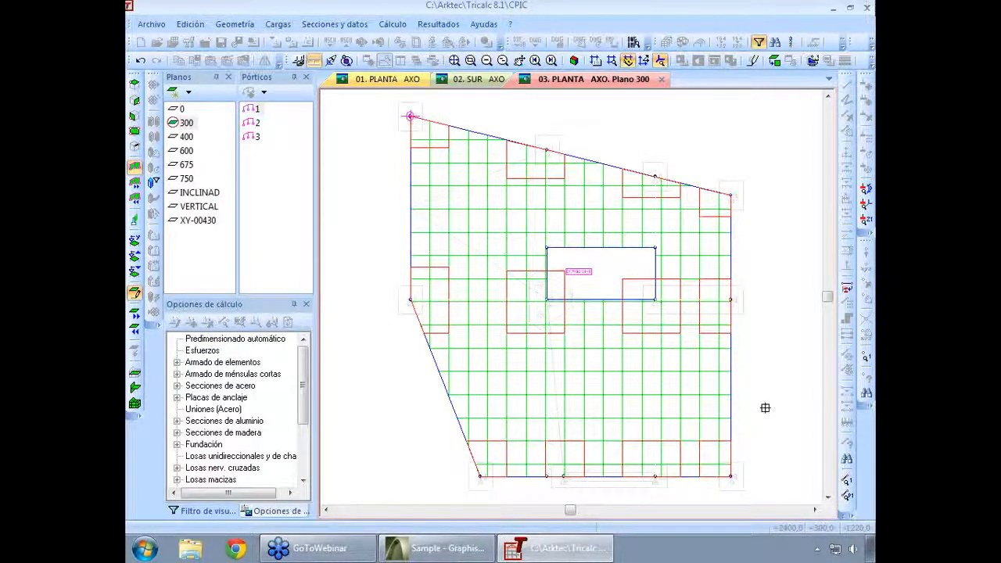
{"action": "key", "text": "Escape"}
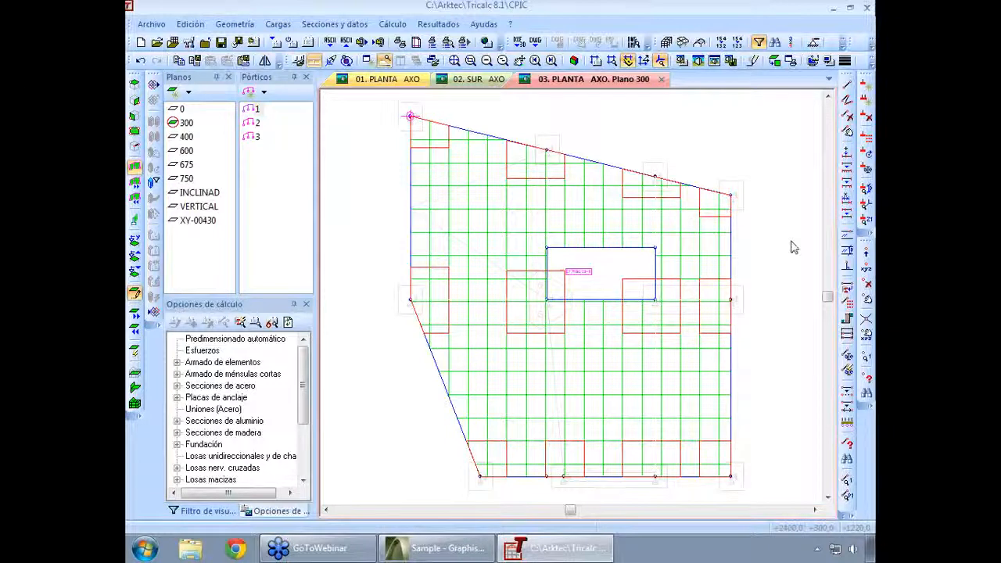
- Activate the INCLINAD plane in an axonometric view and start introducing a one-way slab (Unidireccional-Chapa) on it
{"action": "left_click", "coordinate": [199, 193]}
{"action": "left_click", "coordinate": [626, 375]}
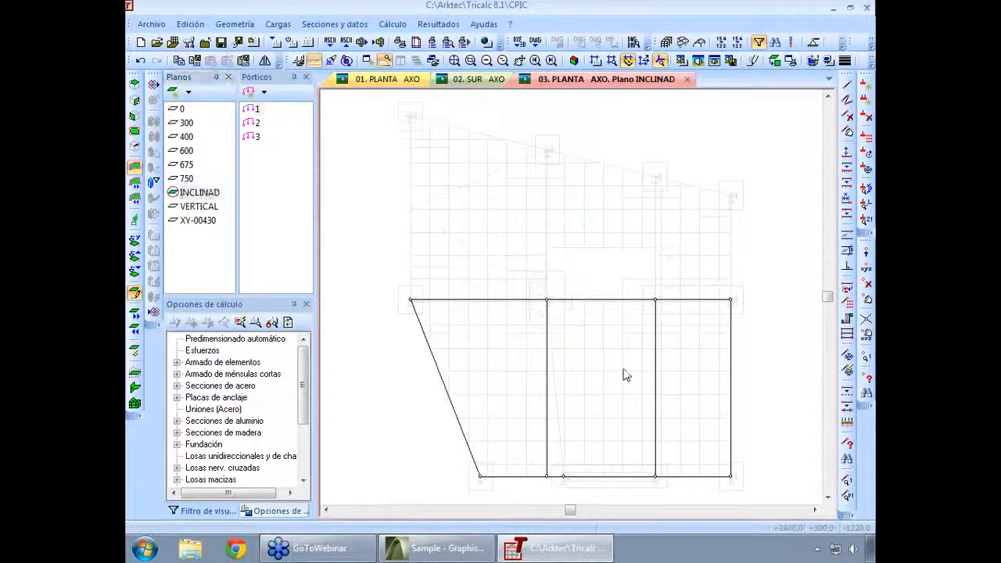
{"action": "key", "text": "Right"}
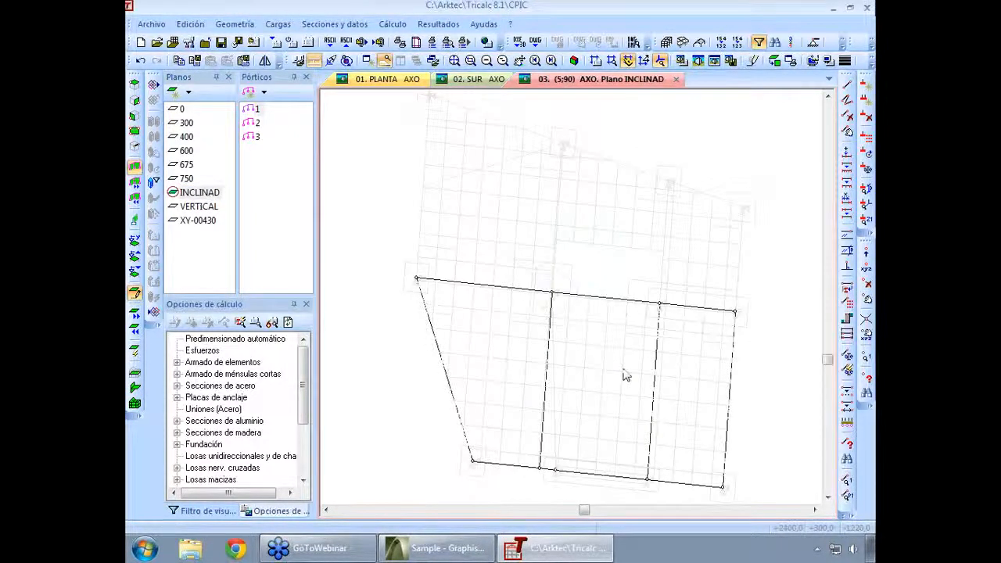
{"action": "key", "text": "Right"}
{"action": "key", "text": "Right"}
{"action": "key", "text": "Right"}
{"action": "key", "text": "Right"}
{"action": "key", "text": "Right"}
{"action": "key", "text": "Right"}
{"action": "key", "text": "Right"}
{"action": "key", "text": "Right"}
{"action": "key", "text": "Right"}
{"action": "key", "text": "Down"}
{"action": "key", "text": "Down"}
{"action": "key", "text": "Down"}
{"action": "key", "text": "Down"}
{"action": "key", "text": "Down"}
{"action": "key", "text": "Down"}
{"action": "key", "text": "Down"}
{"action": "key", "text": "Down"}
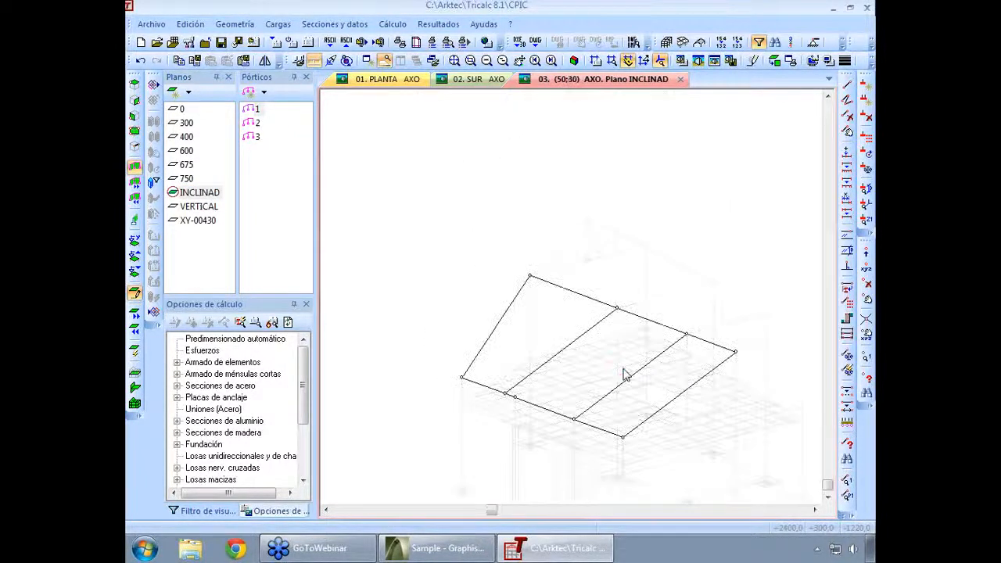
{"action": "key", "text": "Right"}
{"action": "key", "text": "Right"}
{"action": "key", "text": "Right"}
{"action": "key", "text": "Right"}
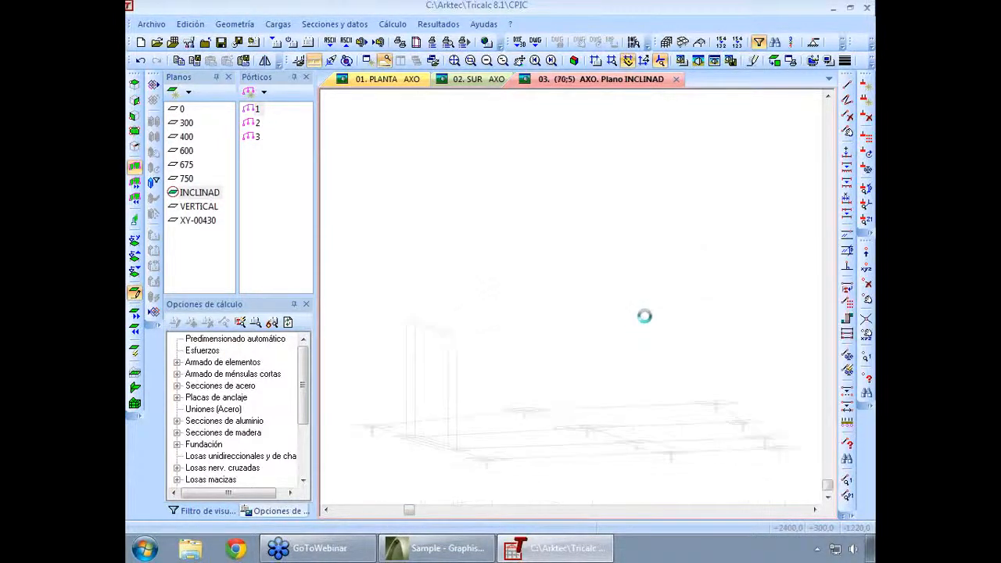
{"action": "left_click", "coordinate": [234, 25]}
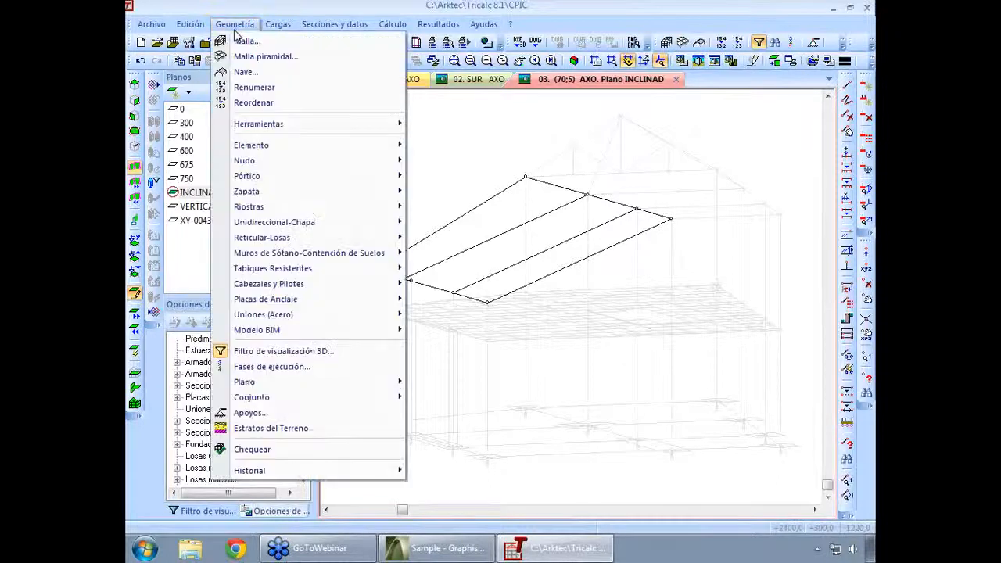
{"action": "mouse_move", "coordinate": [285, 226]}
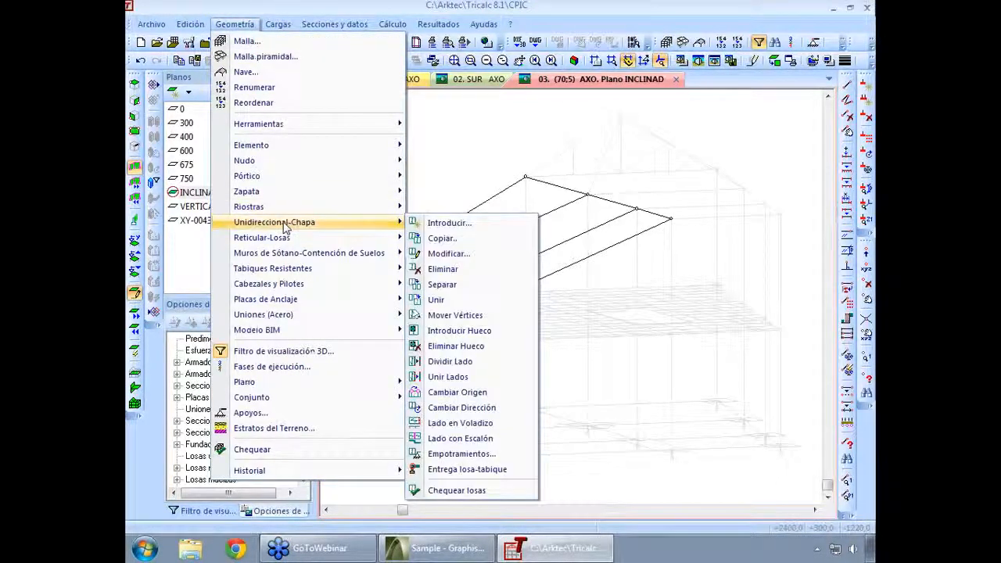
{"action": "left_click", "coordinate": [449, 225]}
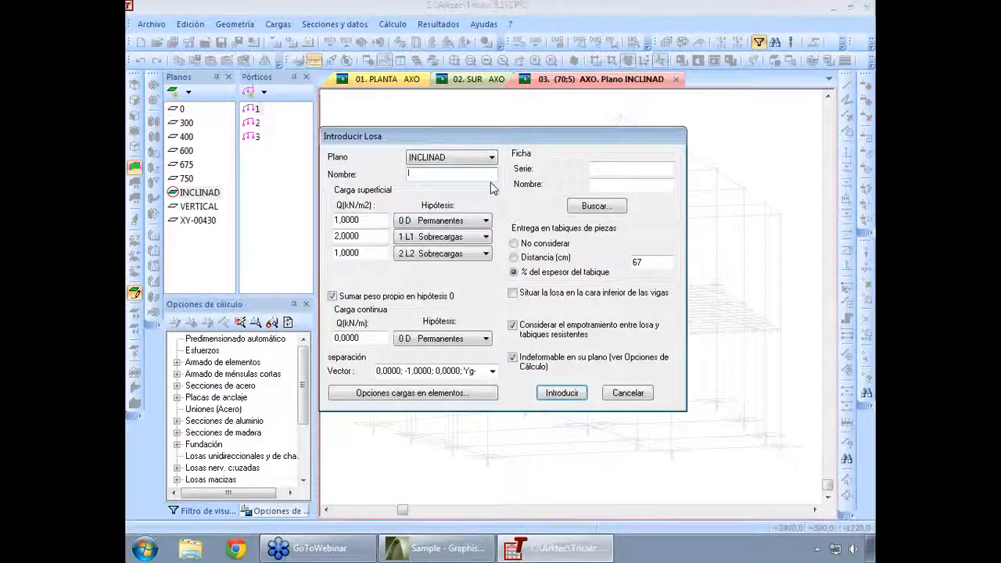
- Name the slab F2 and set its surface loads to 0,5 permanent, 1 for live load L1 and 0 for the third load
{"action": "type", "text": "F2"}
{"action": "key", "text": "Tab"}
{"action": "type", "text": "0"}
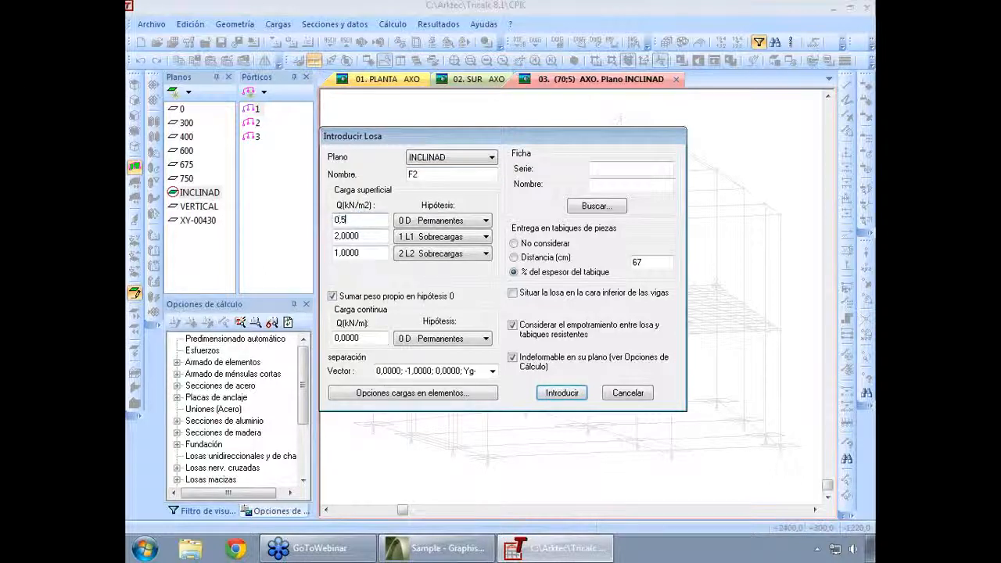
{"action": "type", "text": ",5"}
{"action": "key", "text": "Tab"}
{"action": "type", "text": "1"}
{"action": "key", "text": "Tab"}
{"action": "key", "text": "Tab"}
{"action": "type", "text": "0"}
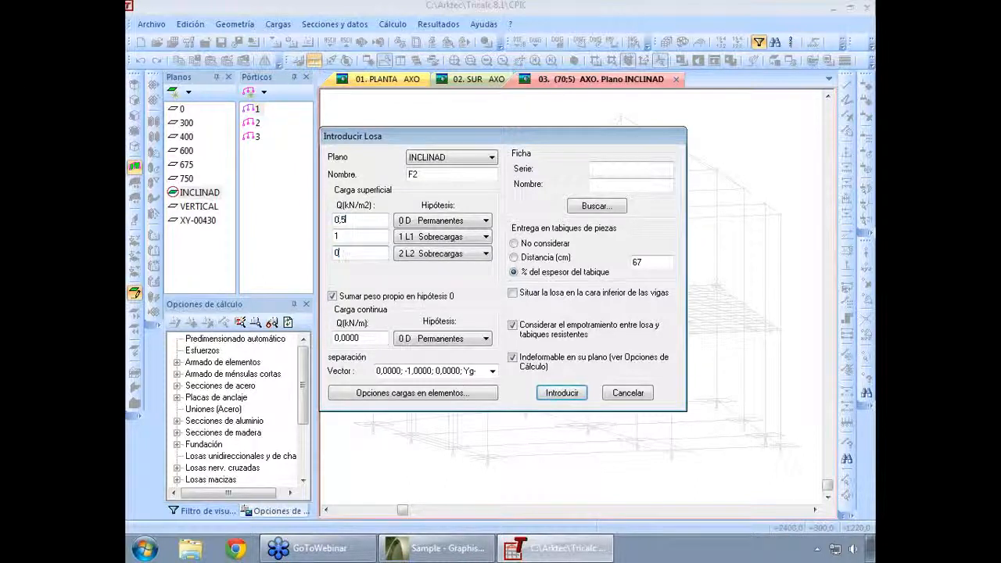
- Preview the prestressed concrete joist cards of the BORONDO series, including B12.23.1, B12.28.2 and B12.30.2
{"action": "left_click", "coordinate": [608, 207]}
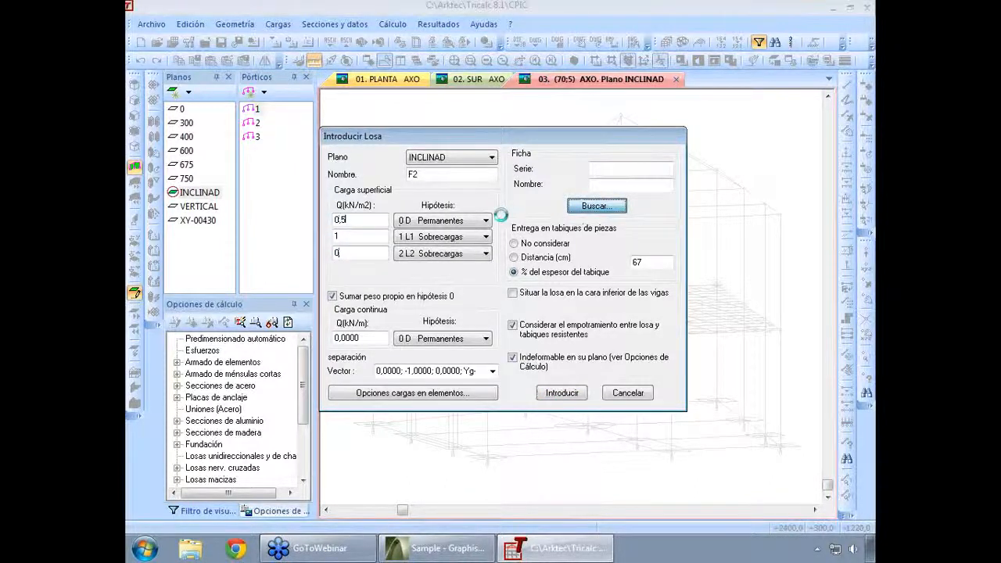
{"action": "left_click", "coordinate": [392, 217]}
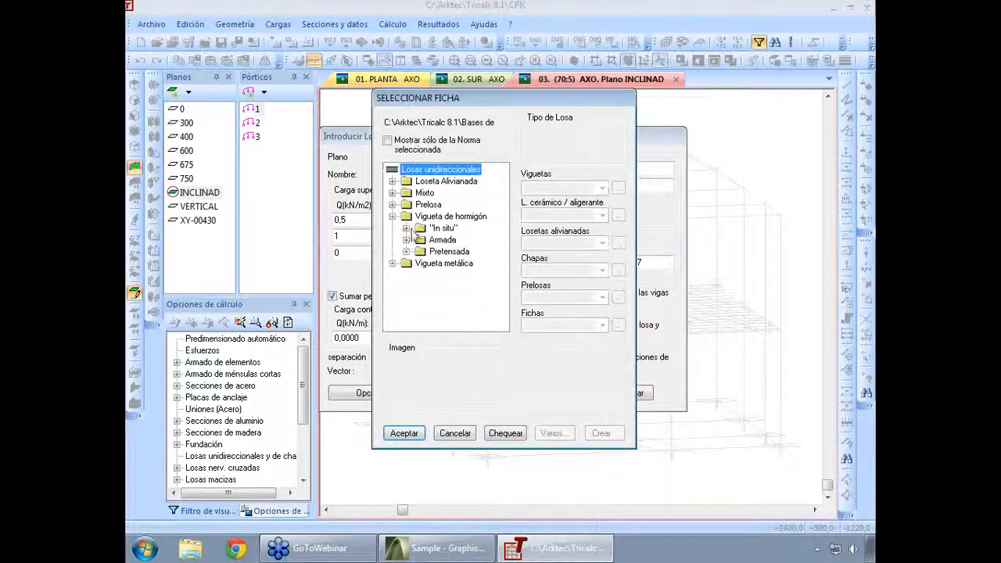
{"action": "left_click", "coordinate": [406, 251]}
{"action": "left_click", "coordinate": [468, 251]}
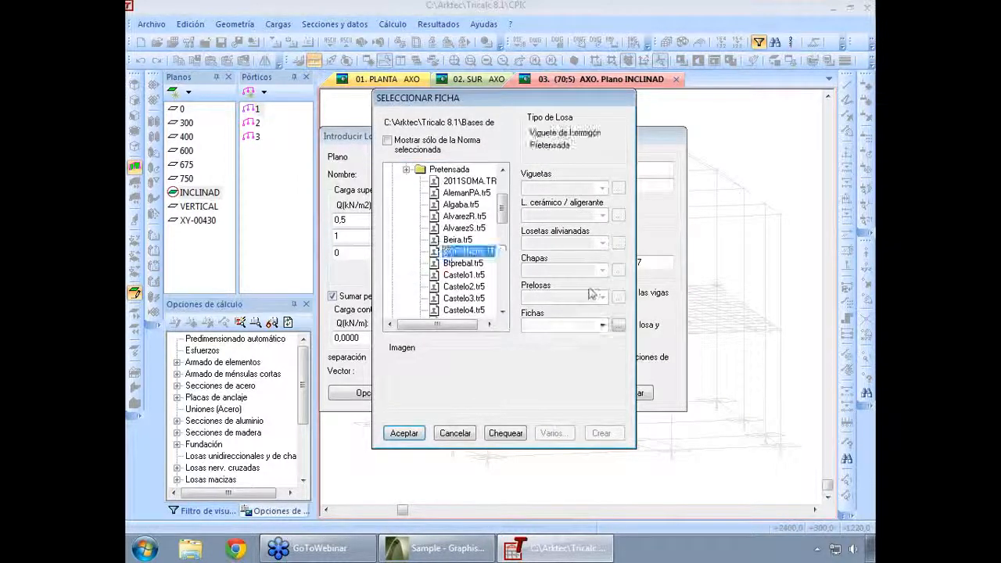
{"action": "left_click", "coordinate": [602, 325]}
{"action": "left_click", "coordinate": [569, 373]}
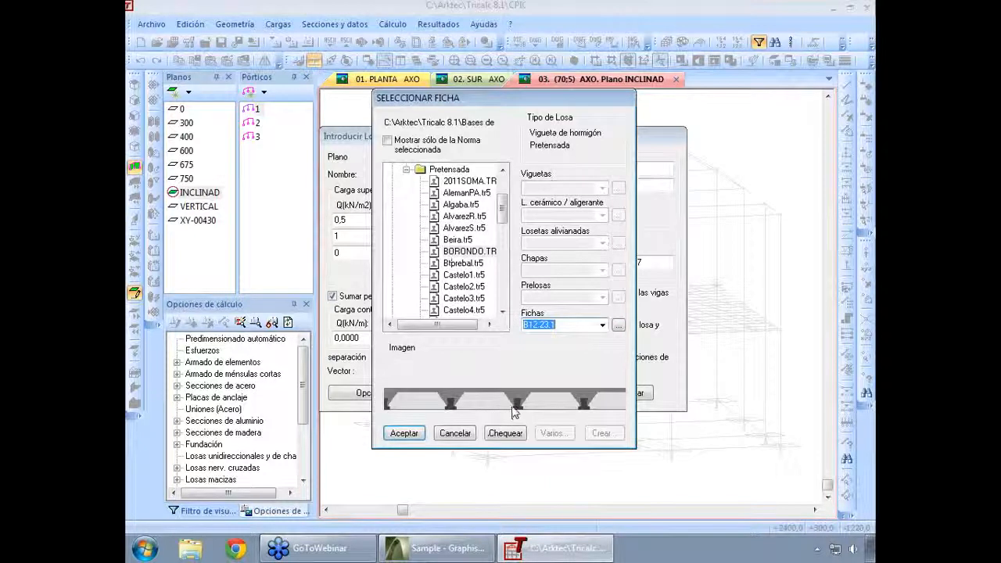
{"action": "scroll", "coordinate": [502, 399], "scroll_direction": "down", "scroll_amount": 3}
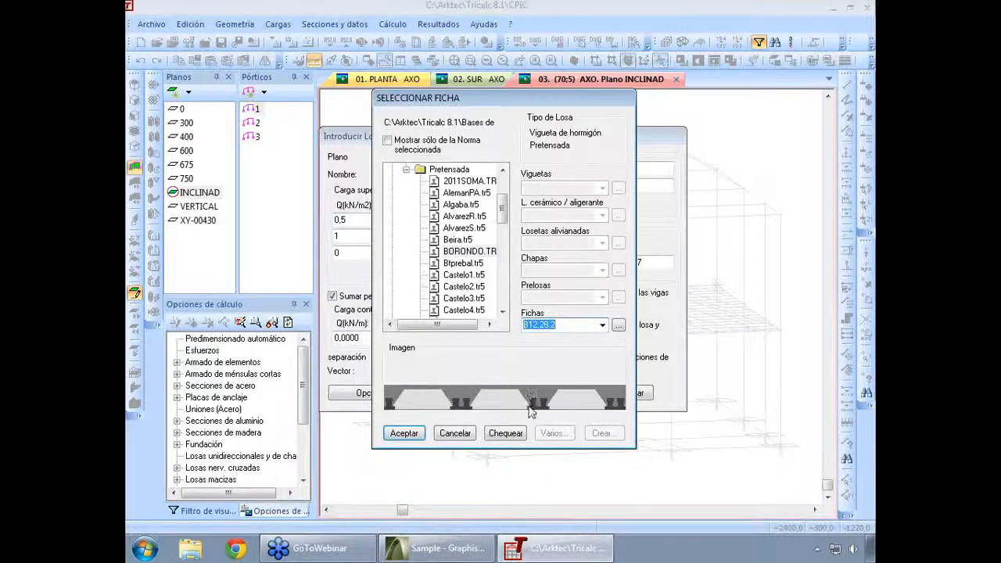
{"action": "scroll", "coordinate": [536, 411], "scroll_direction": "down", "scroll_amount": 2}
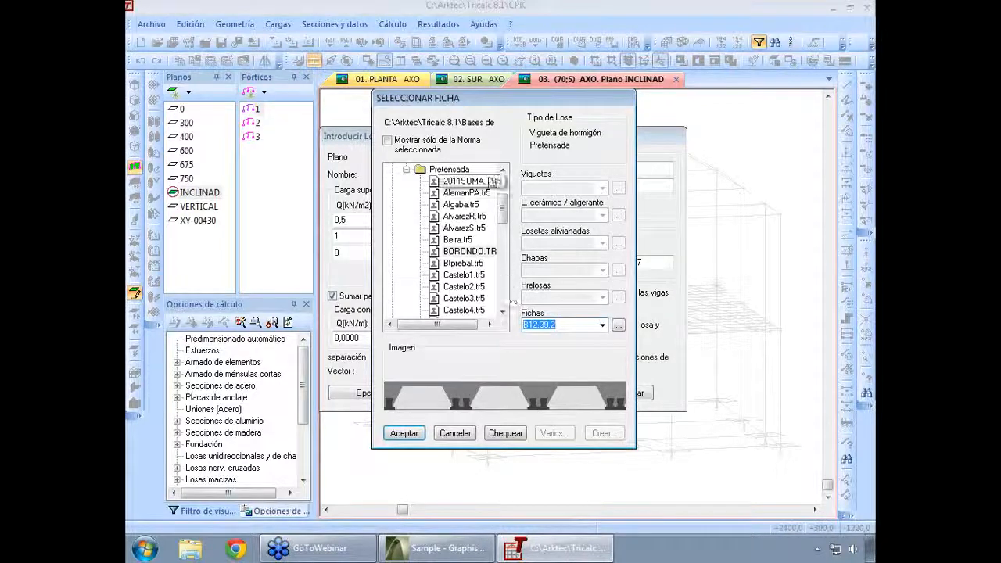
- Preview the 160/70 card of the steel joist (Vigueta metálica) slab type
{"action": "scroll", "coordinate": [503, 201], "scroll_direction": "up", "scroll_amount": 2}
{"action": "scroll", "coordinate": [502, 202], "scroll_direction": "down", "scroll_amount": 8}
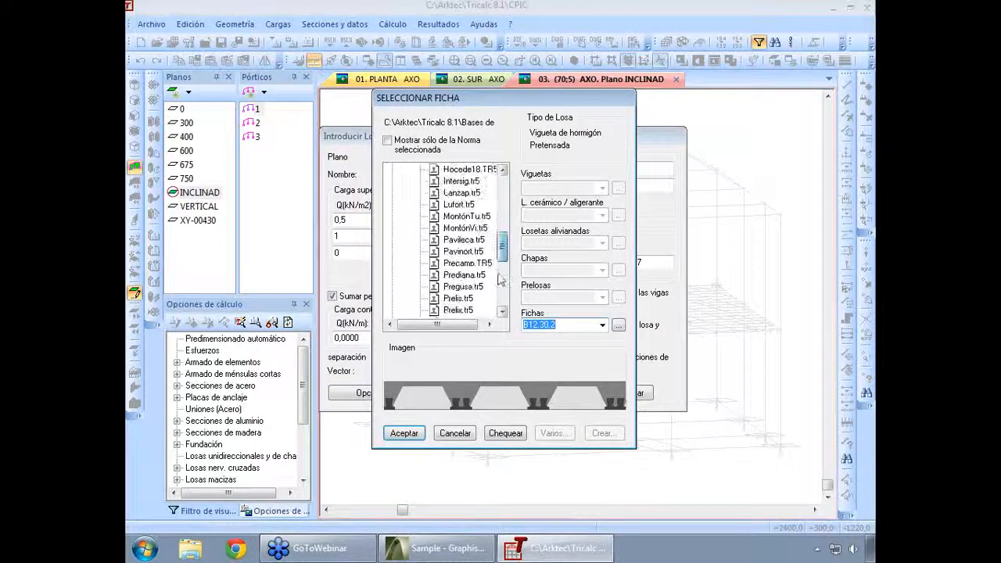
{"action": "left_click", "coordinate": [432, 311]}
{"action": "left_click", "coordinate": [600, 325]}
{"action": "left_click", "coordinate": [560, 369]}
- Preview the M-19 card of the Mper2835.TR5 series among the composite (Mixto) slabs
{"action": "left_click_drag", "start_coordinate": [503, 287], "coordinate": [504, 197]}
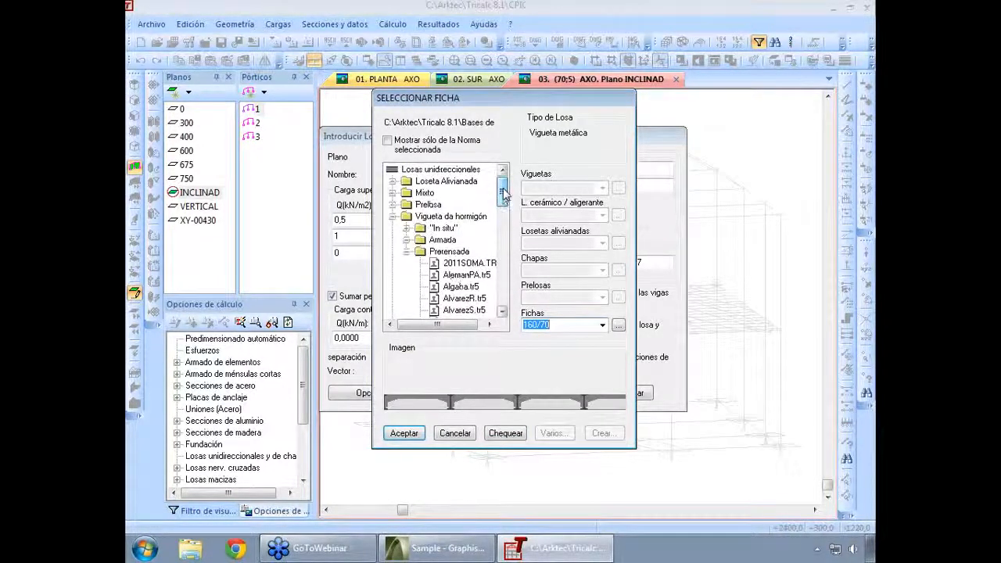
{"action": "left_click", "coordinate": [392, 192]}
{"action": "left_click", "coordinate": [454, 275]}
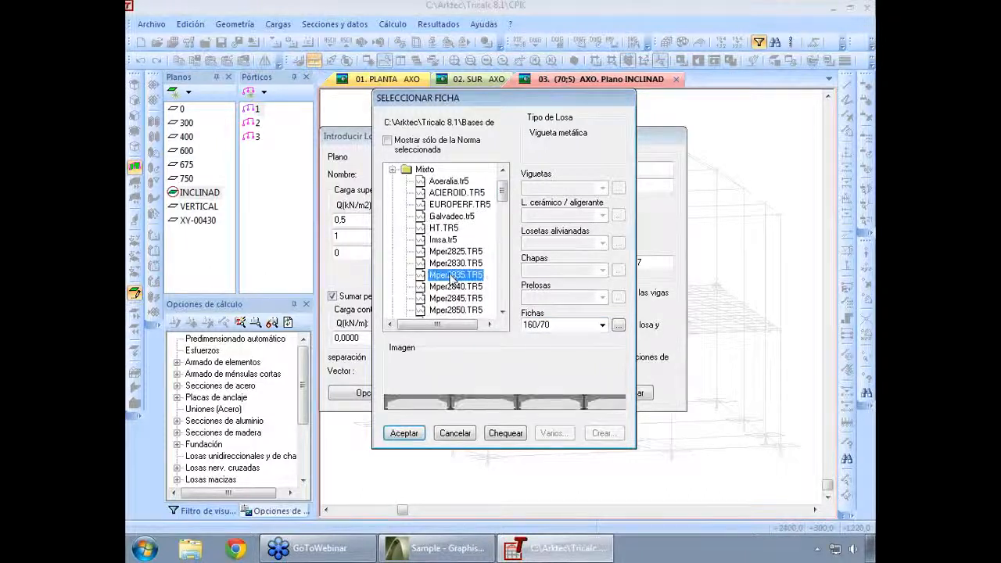
{"action": "left_click", "coordinate": [602, 325]}
{"action": "left_click", "coordinate": [545, 409]}
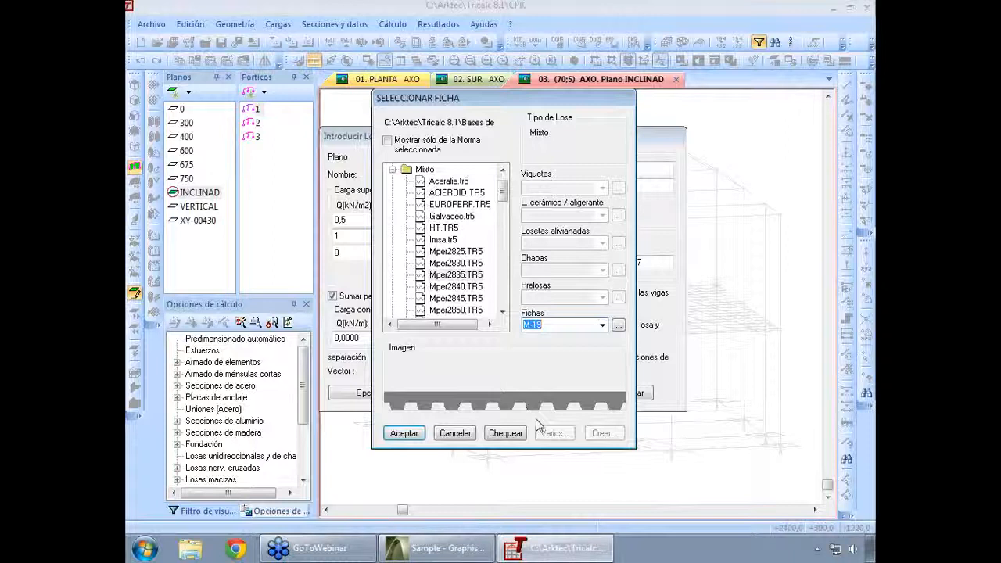
- Preview the P16+8 card of the Alvhoced.TR5 series among the hollow-core (Loseta Alivianada) slabs
{"action": "left_click_drag", "start_coordinate": [503, 192], "coordinate": [503, 178]}
{"action": "left_click", "coordinate": [391, 181]}
{"action": "left_click", "coordinate": [454, 227]}
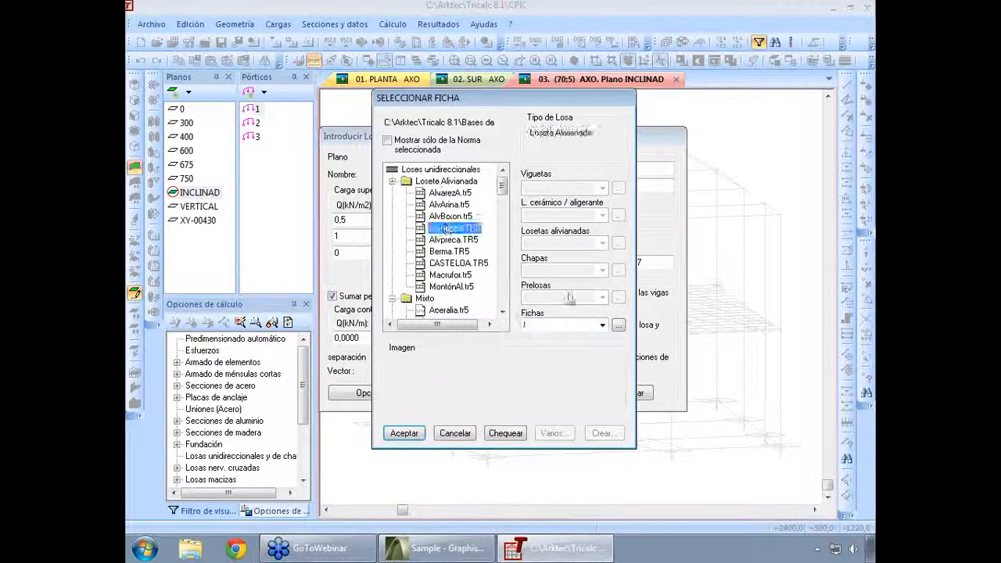
{"action": "left_click", "coordinate": [601, 324]}
{"action": "left_click", "coordinate": [577, 347]}
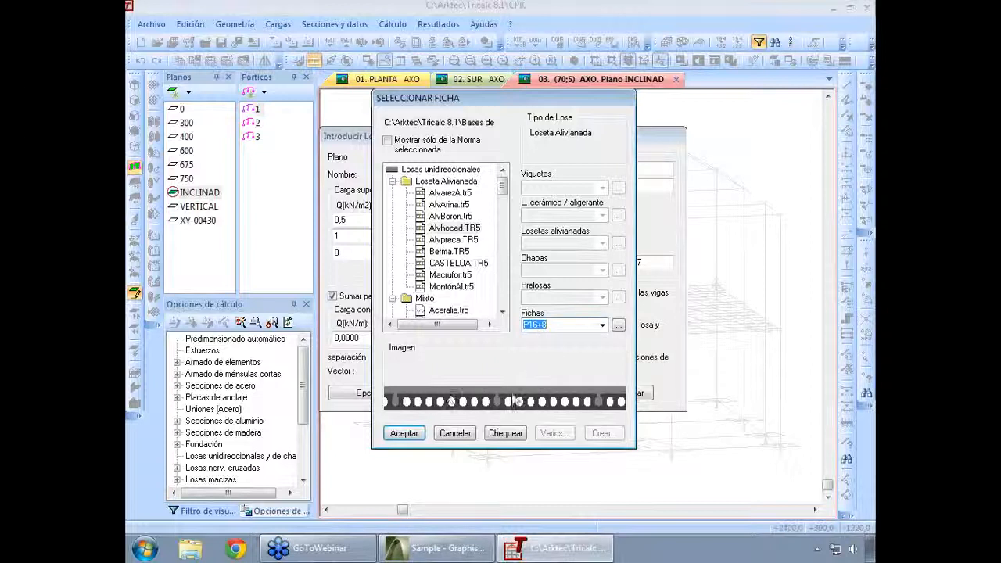
- Preview the hollow-core slab cards of the Berma.TR5 series, including P25+8
{"action": "left_click", "coordinate": [450, 216]}
{"action": "left_click", "coordinate": [449, 251]}
{"action": "left_click", "coordinate": [602, 325]}
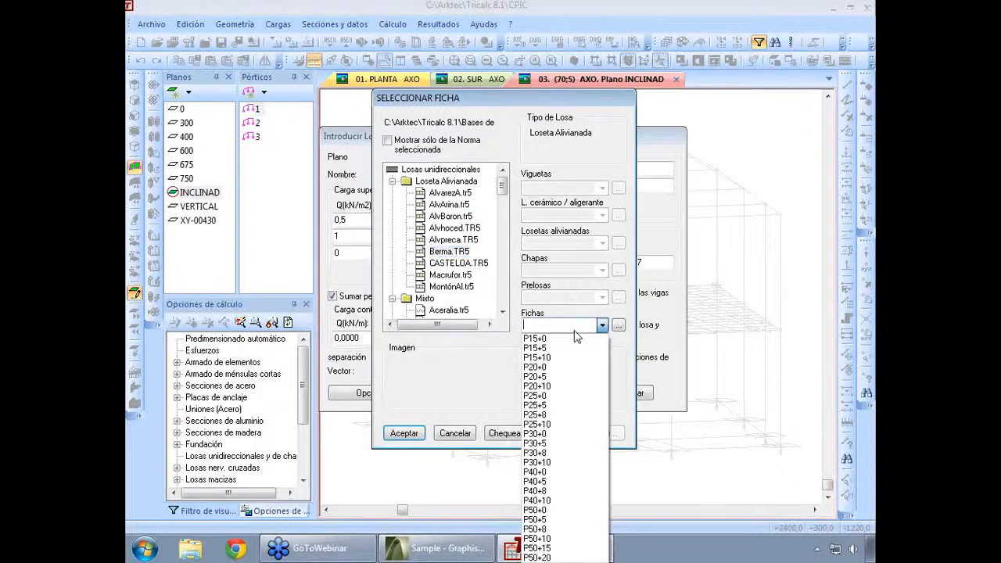
{"action": "left_click", "coordinate": [606, 398]}
{"action": "scroll", "coordinate": [501, 400], "scroll_direction": "down", "scroll_amount": 3}
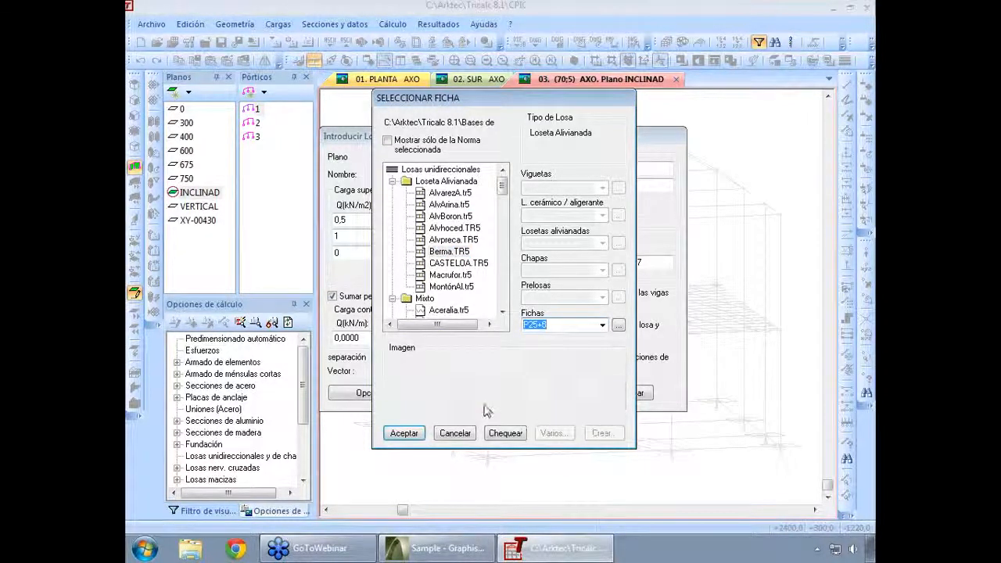
{"action": "scroll", "coordinate": [508, 399], "scroll_direction": "up", "scroll_amount": 5}
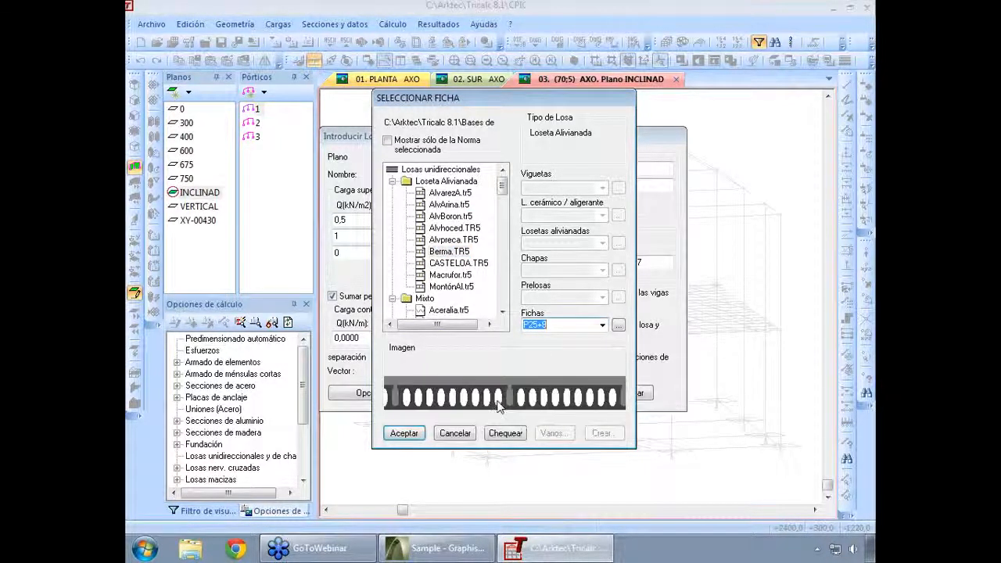
- Assign card B18.30.1 of the BORONDO.TR5 prestressed joist series to the slab
{"action": "scroll", "coordinate": [508, 295], "scroll_direction": "down", "scroll_amount": 10}
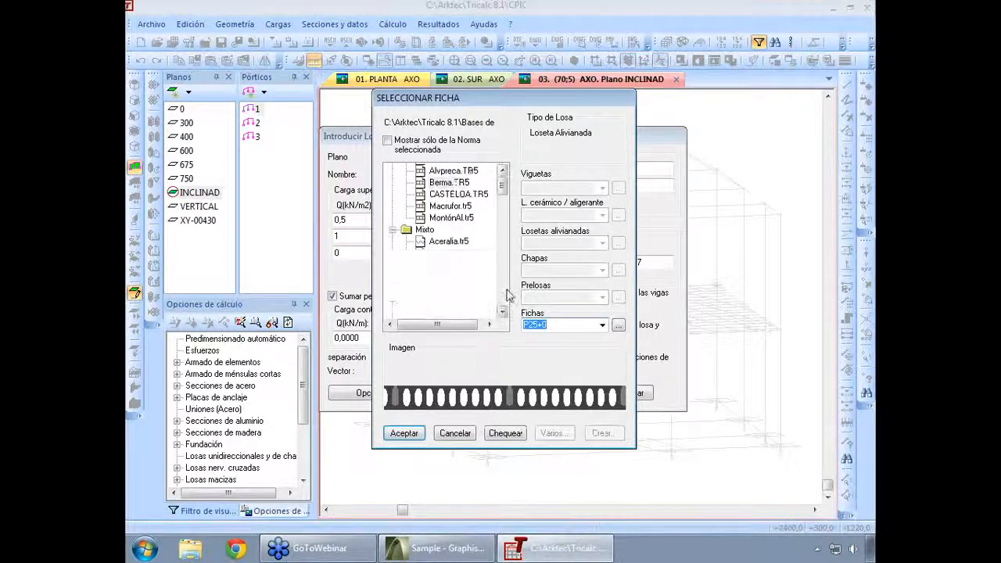
{"action": "left_click_drag", "start_coordinate": [502, 266], "coordinate": [502, 179]}
{"action": "left_click", "coordinate": [468, 228]}
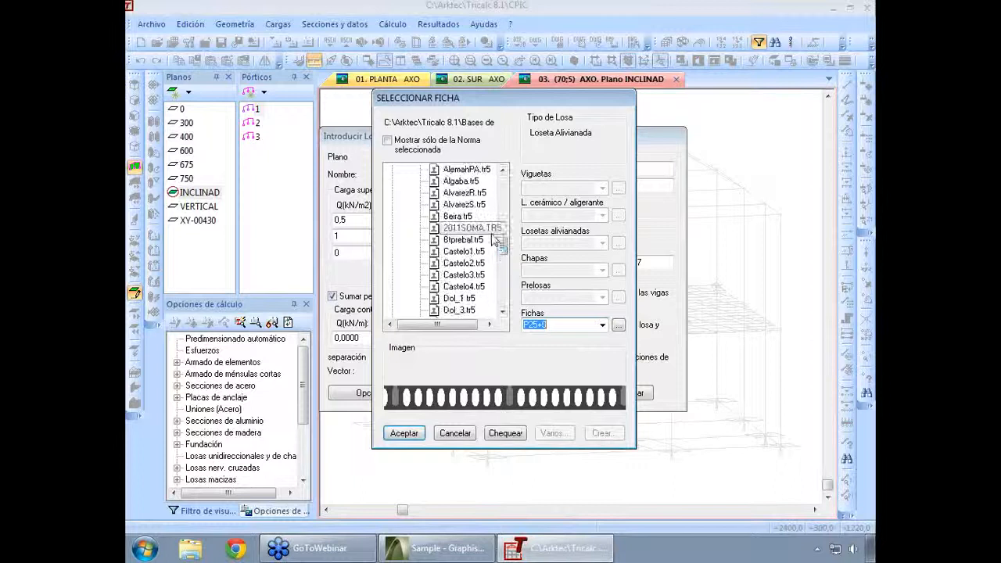
{"action": "left_click", "coordinate": [600, 326]}
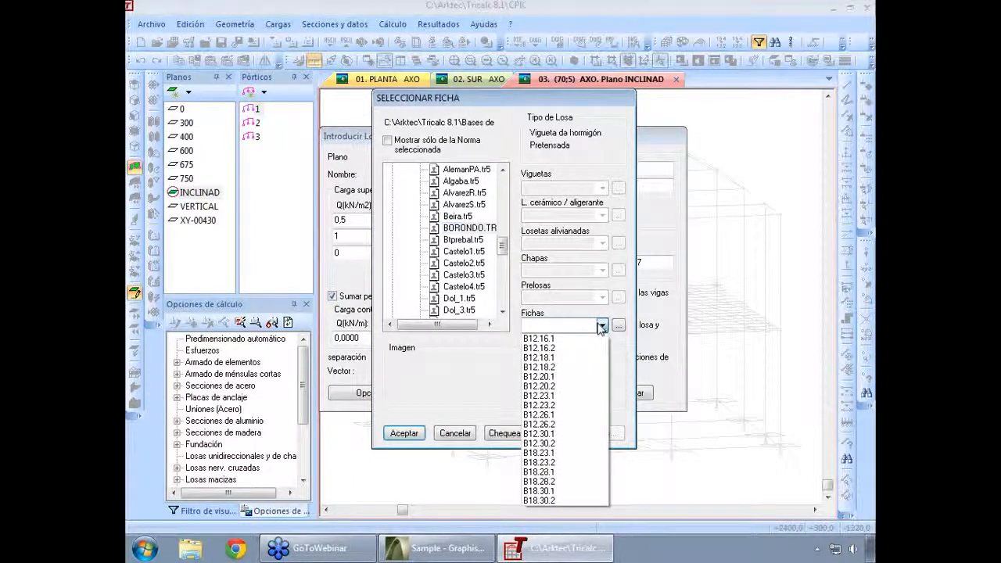
{"action": "left_click", "coordinate": [576, 491]}
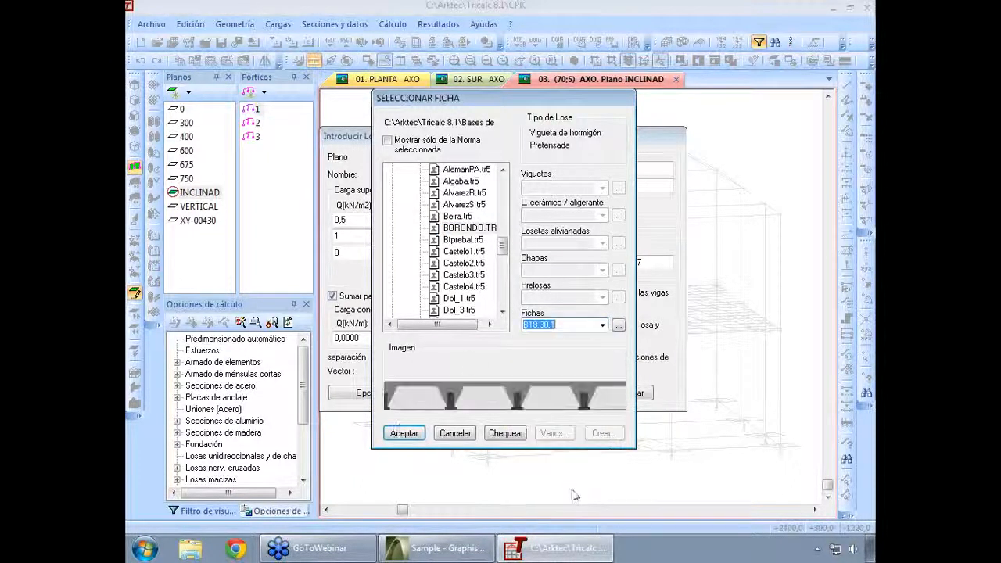
{"action": "left_click", "coordinate": [405, 433]}
- Outline the one-way slab through the four corner nodes of the INCLINAD plane and close the polygon
{"action": "left_click", "coordinate": [563, 393]}
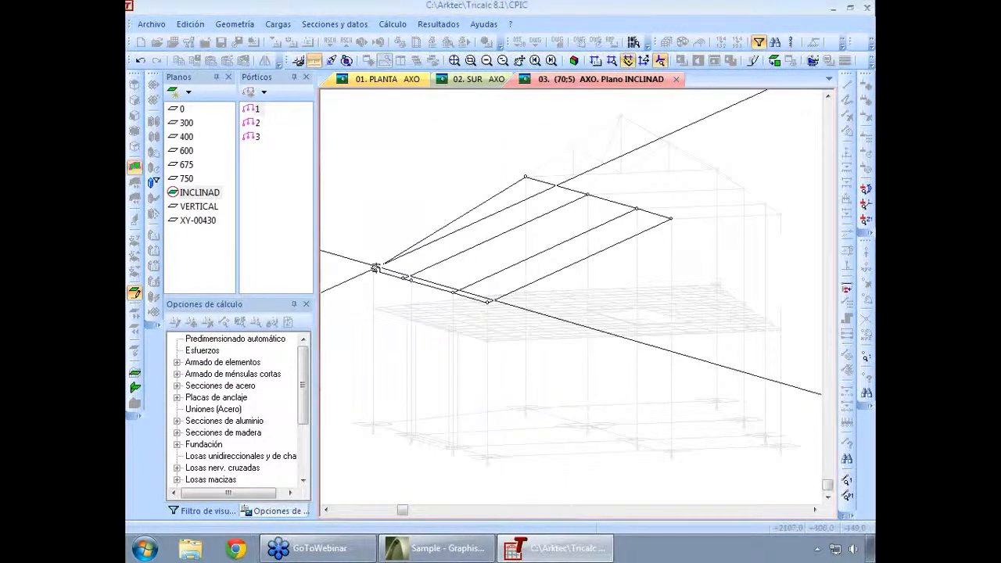
{"action": "left_click", "coordinate": [375, 268]}
{"action": "left_click", "coordinate": [525, 177]}
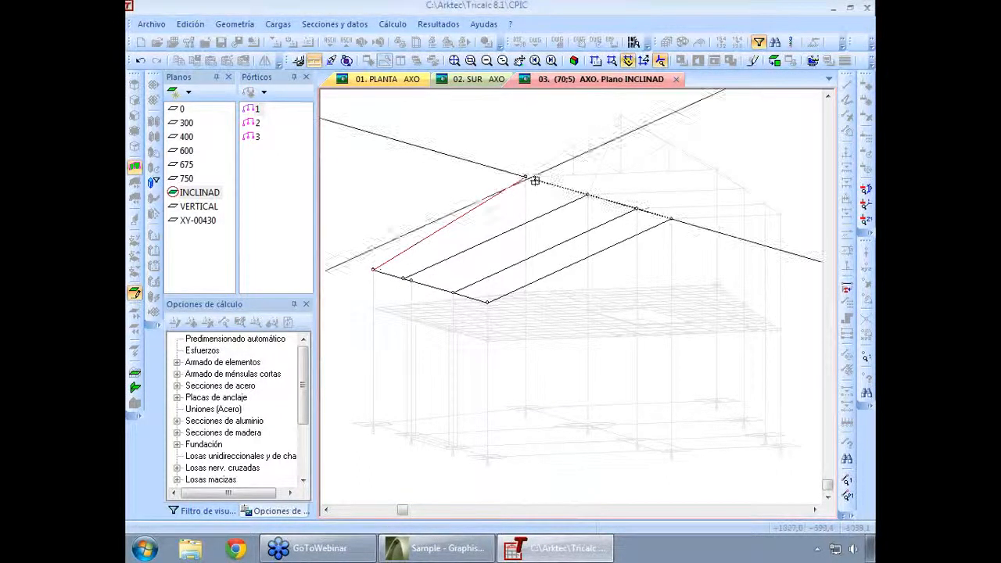
{"action": "left_click", "coordinate": [670, 218]}
{"action": "left_click", "coordinate": [485, 301]}
{"action": "left_click", "coordinate": [373, 271]}
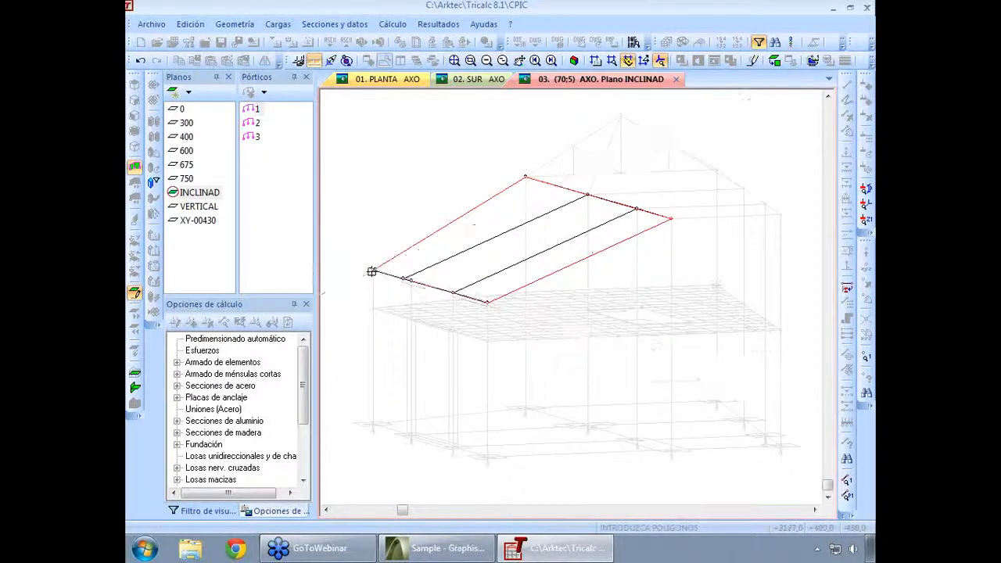
{"action": "right_click", "coordinate": [457, 297]}
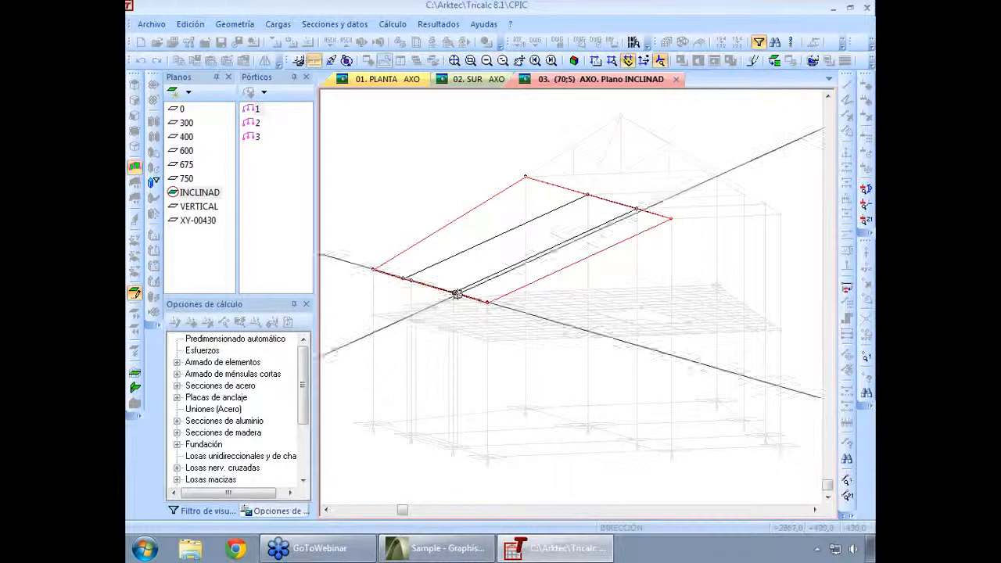
- Define the joist direction along the interior sloping beam, calculate the associated element loads and finish introducing slabs
{"action": "left_click", "coordinate": [637, 208]}
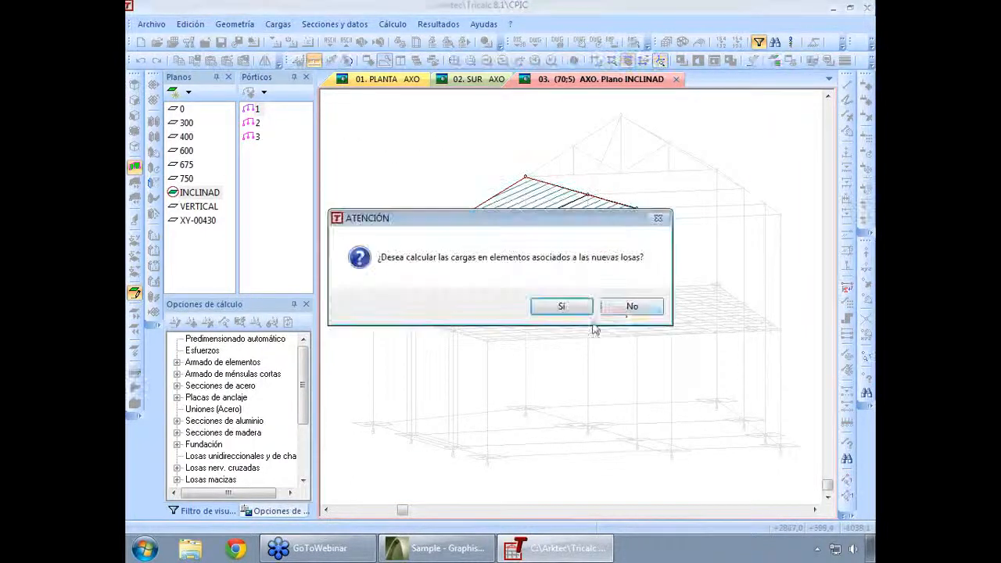
{"action": "left_click", "coordinate": [582, 308]}
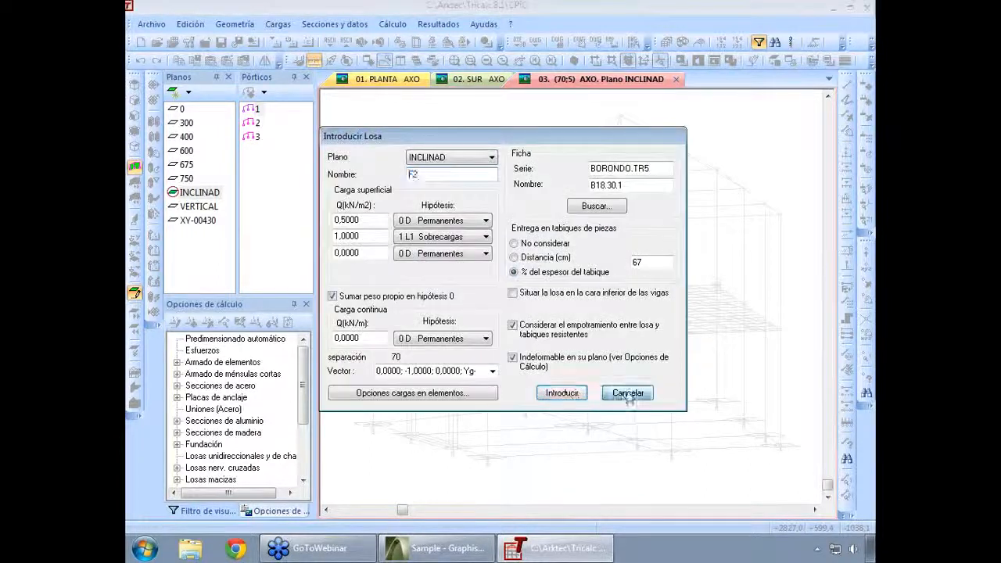
{"action": "left_click", "coordinate": [627, 394]}
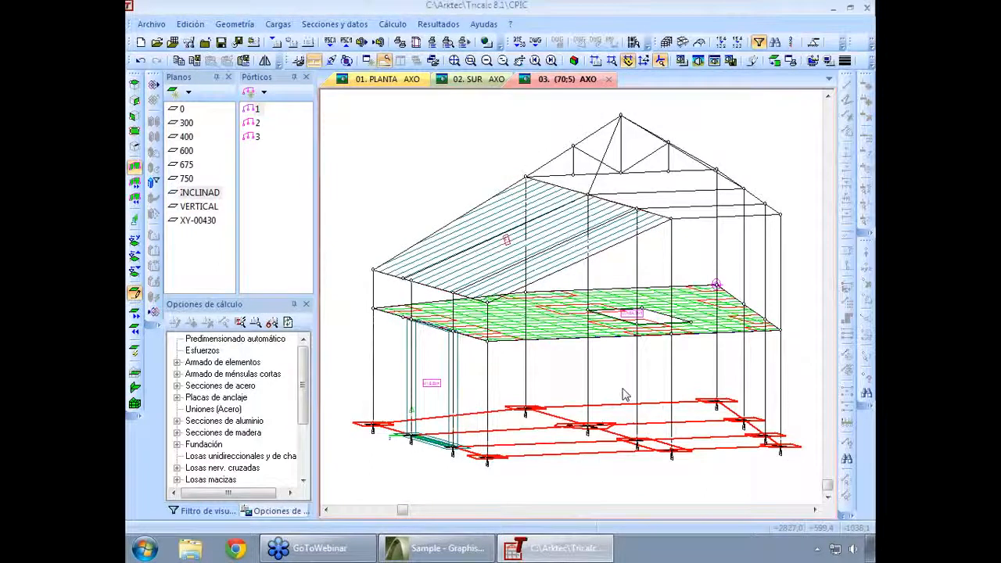
- Examine the inclined one-way slab and the whole structure from a rotated axonometric viewpoint
{"action": "key", "text": "Right"}
{"action": "key", "text": "Right"}
{"action": "key", "text": "Right"}
{"action": "key", "text": "Right"}
{"action": "key", "text": "Right"}
{"action": "key", "text": "Right"}
{"action": "key", "text": "Right"}
{"action": "key", "text": "Right"}
{"action": "key", "text": "Right"}
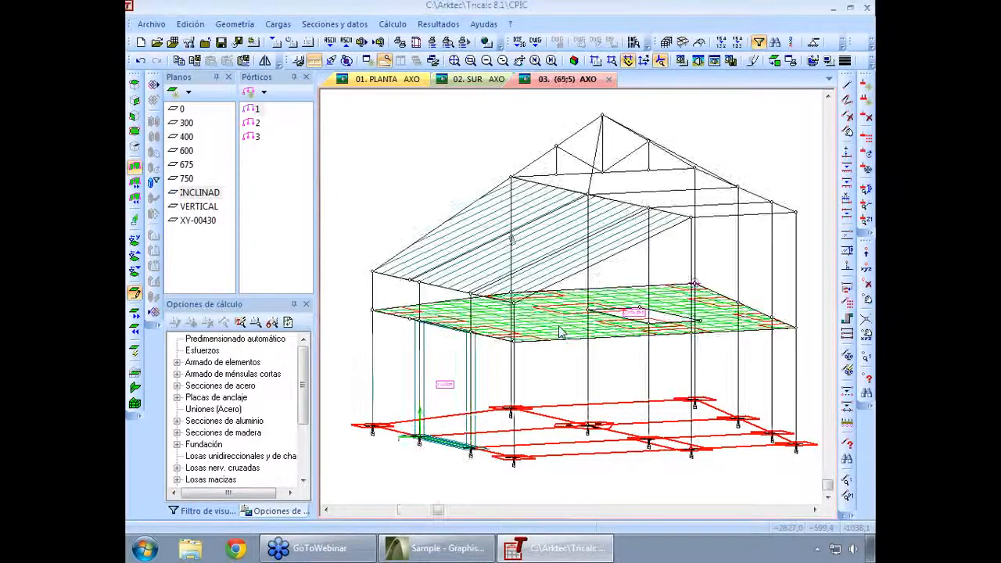
- Activate the floor plane 300 on its own and turn the model to view its slab from above
{"action": "key", "text": "Right"}
{"action": "key", "text": "Right"}
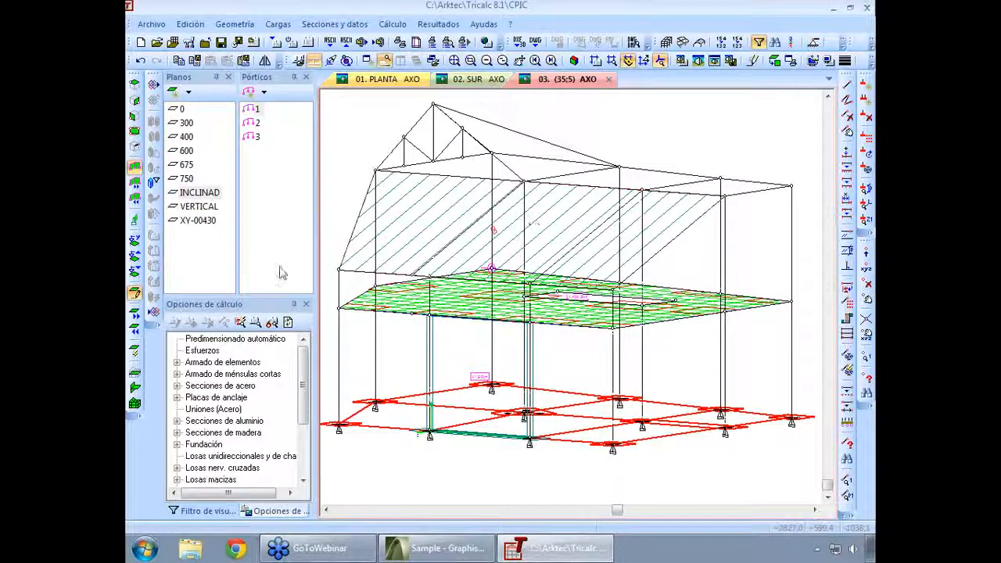
{"action": "double_click", "coordinate": [186, 123]}
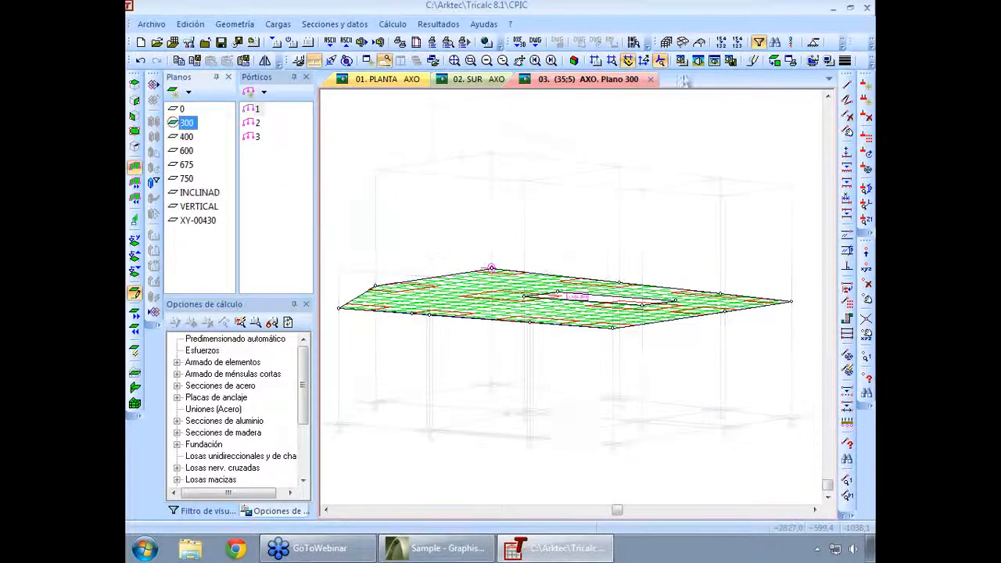
{"action": "left_click", "coordinate": [573, 60]}
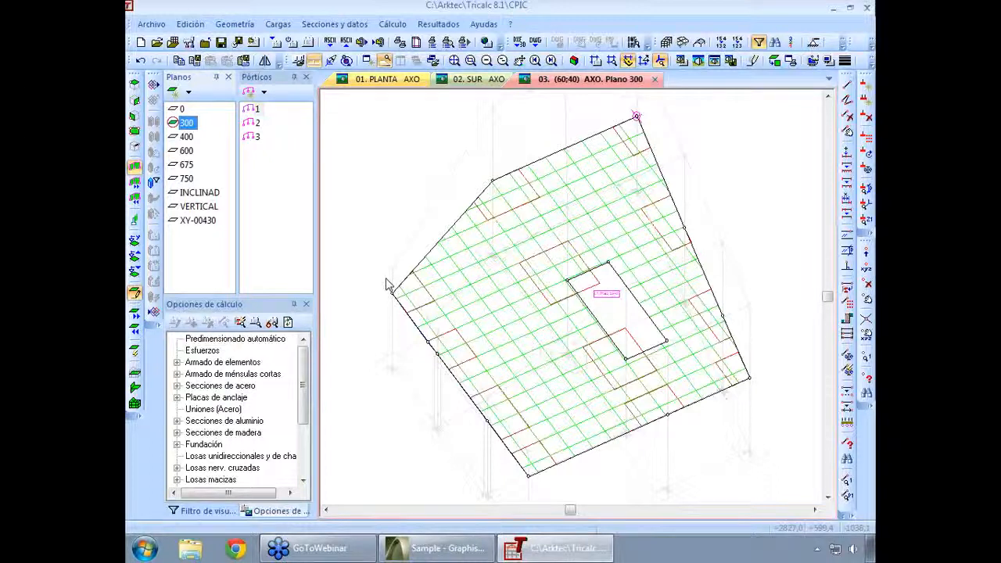
{"action": "scroll", "coordinate": [386, 280], "scroll_direction": "up", "scroll_amount": 1}
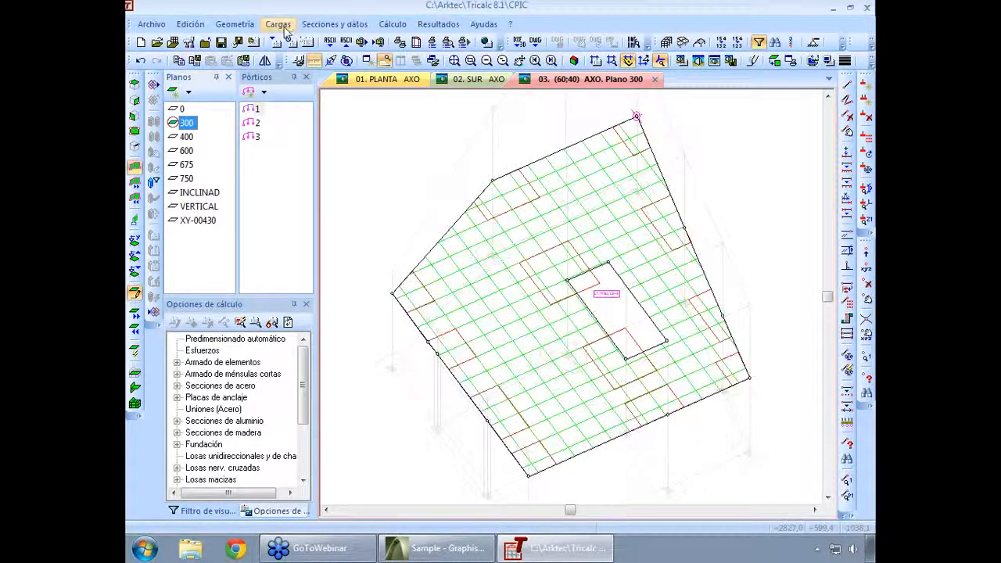
- Display the Cargas toolbar and dock it in its own row below the other toolbars
{"action": "right_click", "coordinate": [309, 43]}
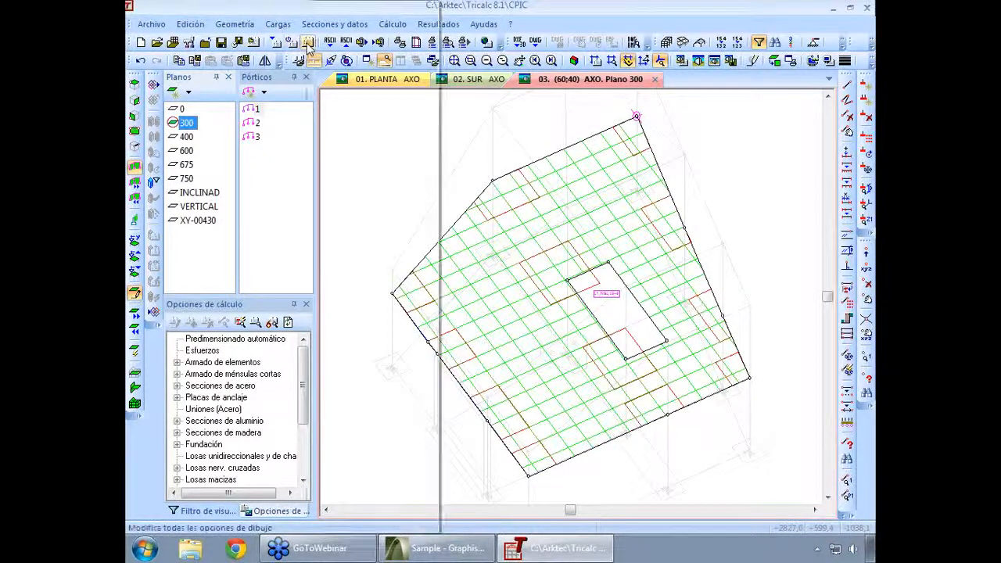
{"action": "left_click", "coordinate": [279, 25]}
{"action": "left_click", "coordinate": [280, 25]}
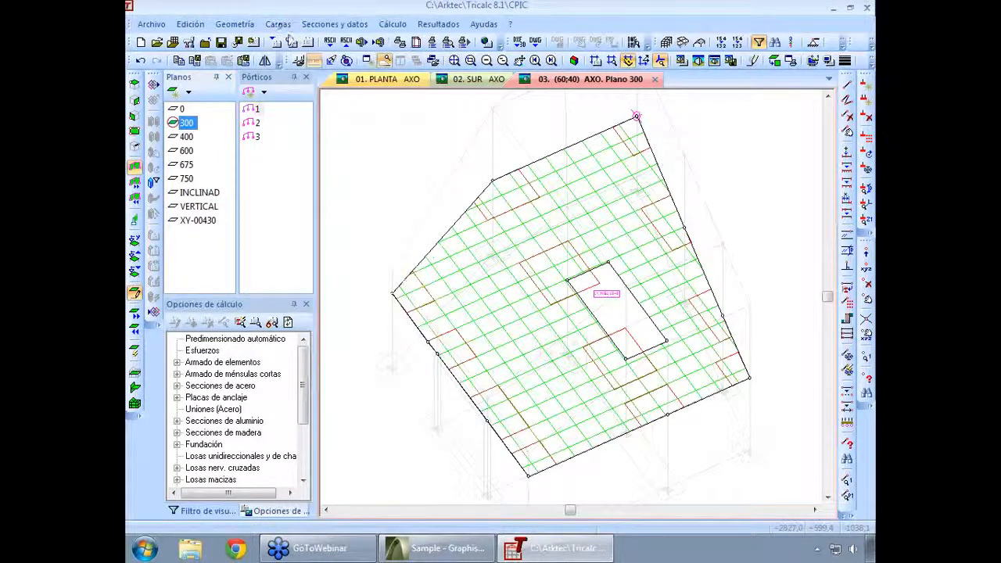
{"action": "right_click", "coordinate": [310, 43]}
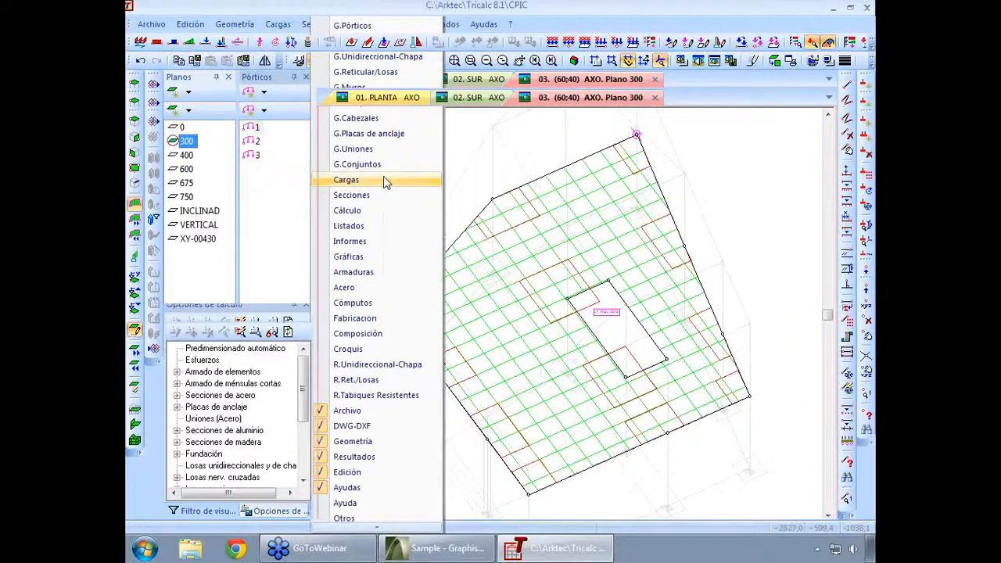
{"action": "left_click", "coordinate": [384, 181]}
{"action": "left_click_drag", "start_coordinate": [129, 74], "coordinate": [255, 77]}
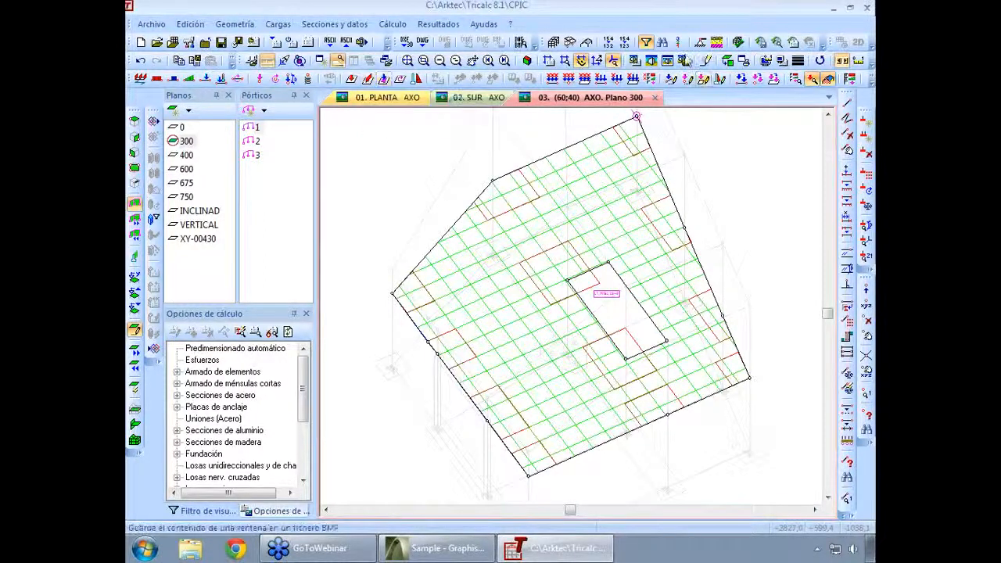
- Show the DXF-DWG background drawing on plane 300
{"action": "left_click", "coordinate": [520, 42]}
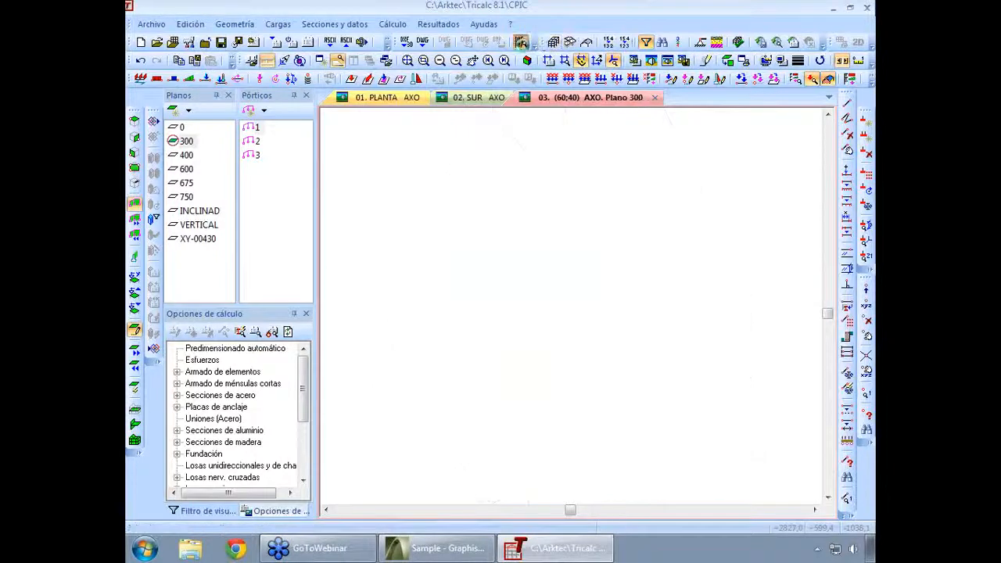
{"action": "scroll", "coordinate": [584, 233], "scroll_direction": "down", "scroll_amount": 2}
{"action": "middle_click_drag", "start_coordinate": [431, 190], "coordinate": [467, 240]}
{"action": "scroll", "coordinate": [586, 382], "scroll_direction": "up", "scroll_amount": 3}
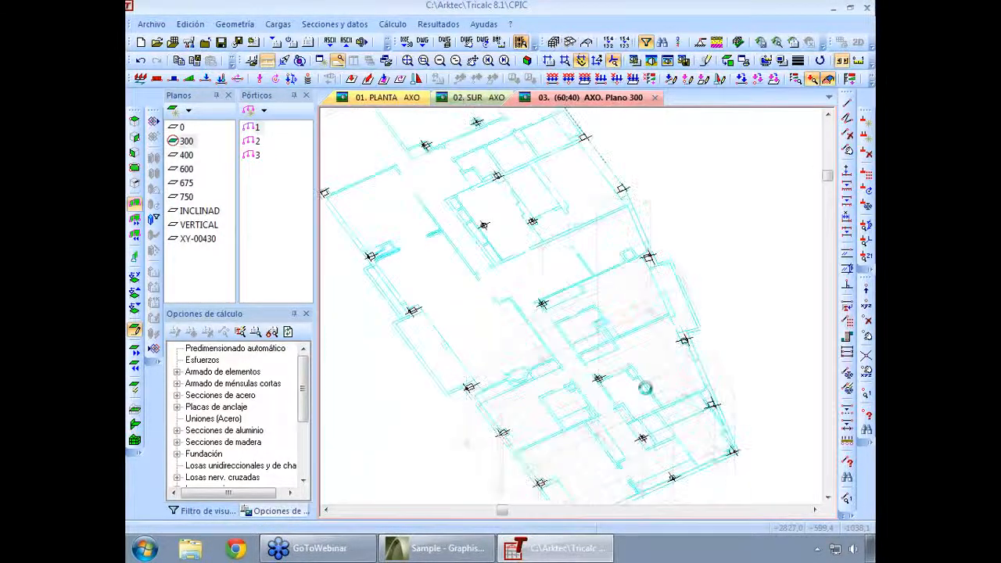
- Place a 7 kN/ml permanent line load on plane 300 along the partition wall between the room and the slab's outer edge
{"action": "scroll", "coordinate": [704, 268], "scroll_direction": "up", "scroll_amount": 2}
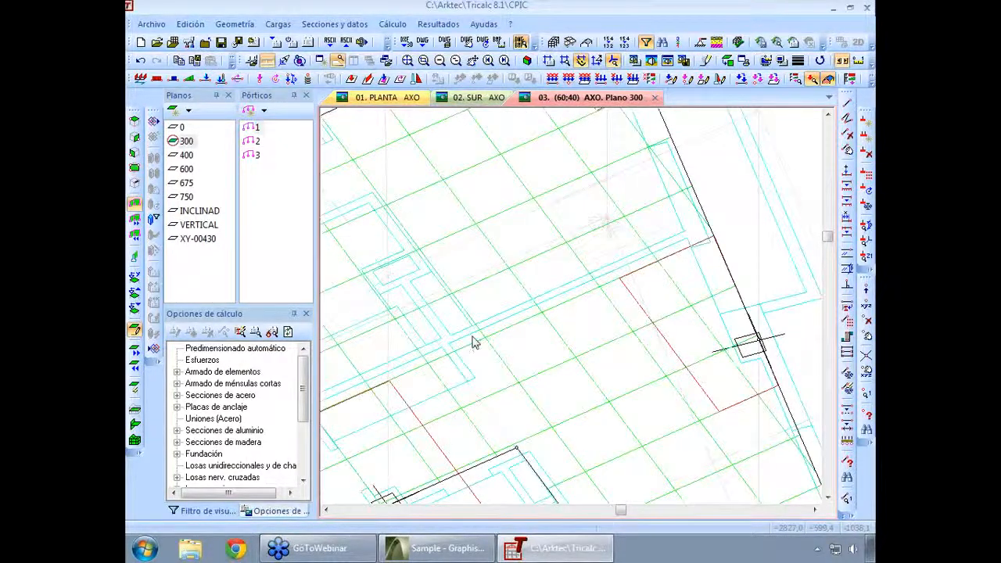
{"action": "scroll", "coordinate": [632, 284], "scroll_direction": "down", "scroll_amount": 3}
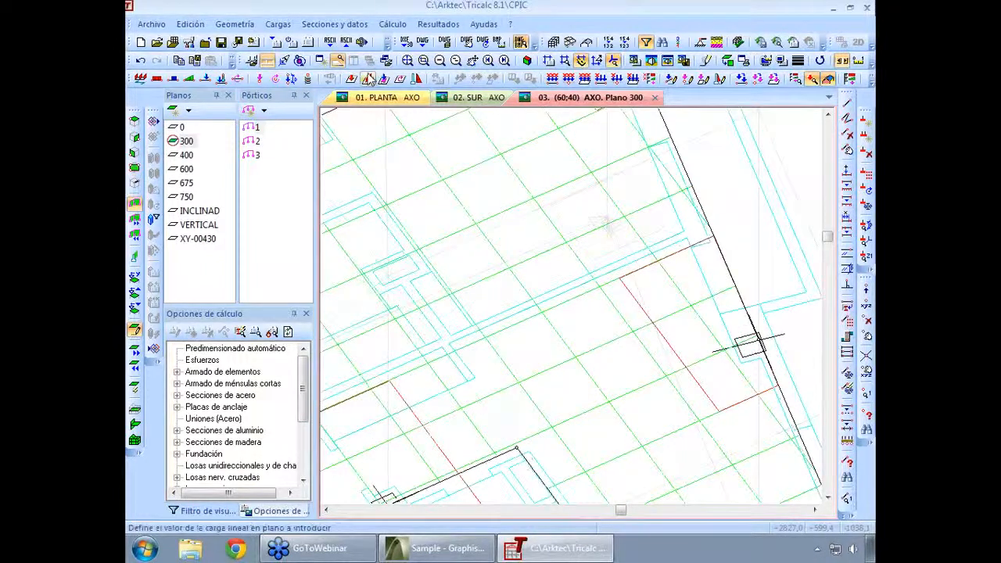
{"action": "left_click", "coordinate": [369, 79]}
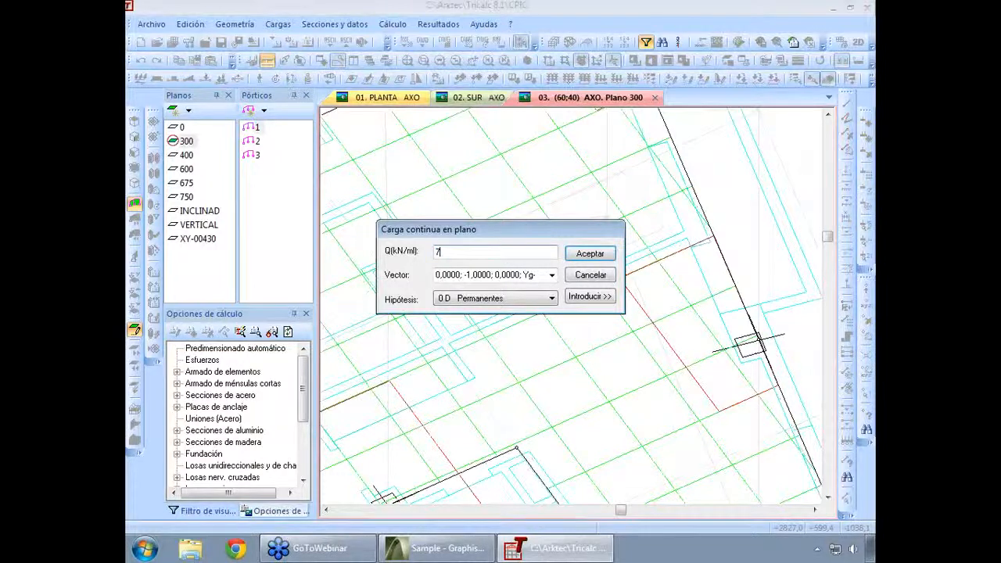
{"action": "type", "text": "7"}
{"action": "left_click", "coordinate": [586, 296]}
{"action": "left_click", "coordinate": [684, 231]}
{"action": "left_click", "coordinate": [449, 334]}
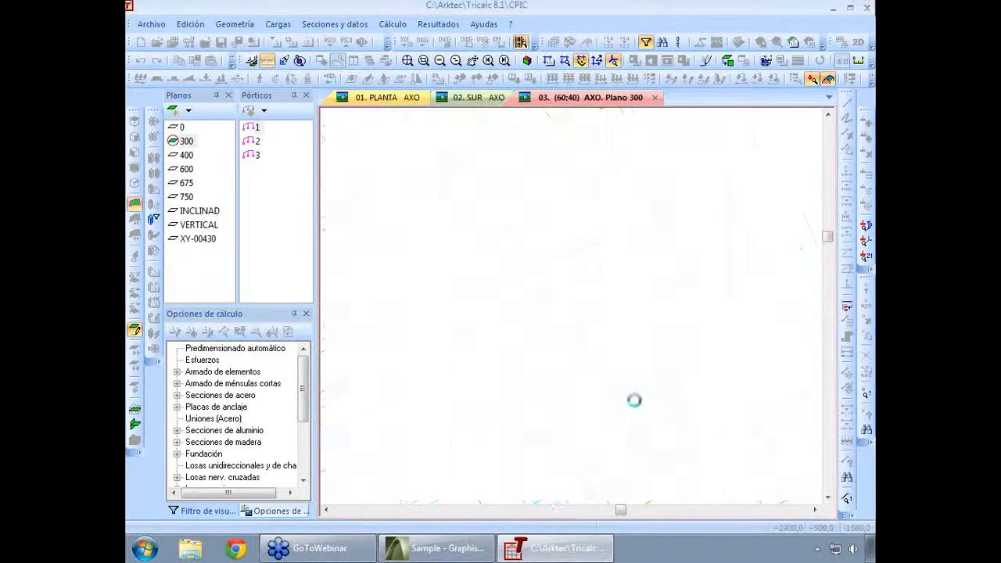
{"action": "middle_click_drag", "start_coordinate": [564, 387], "coordinate": [662, 317]}
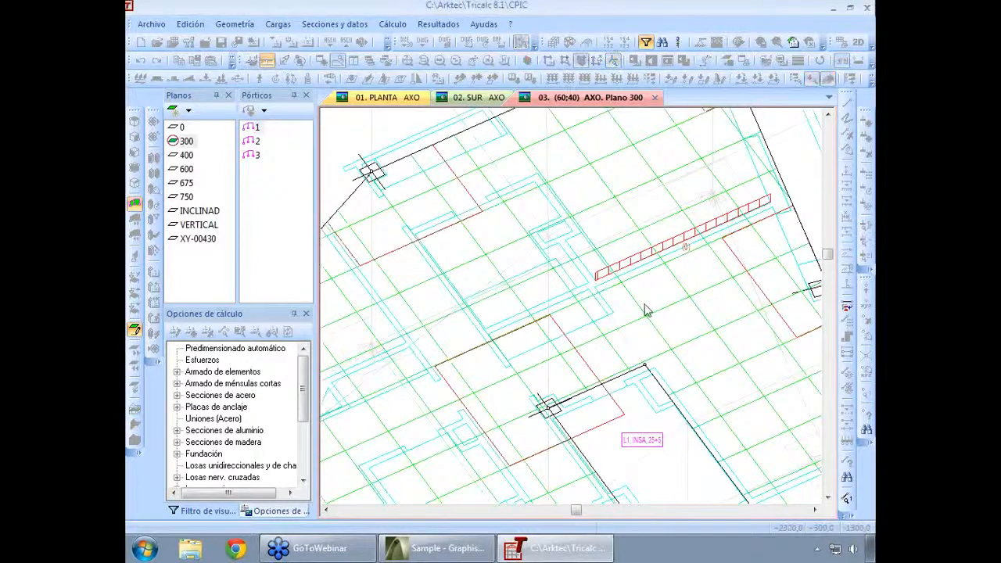
{"action": "left_click", "coordinate": [605, 271]}
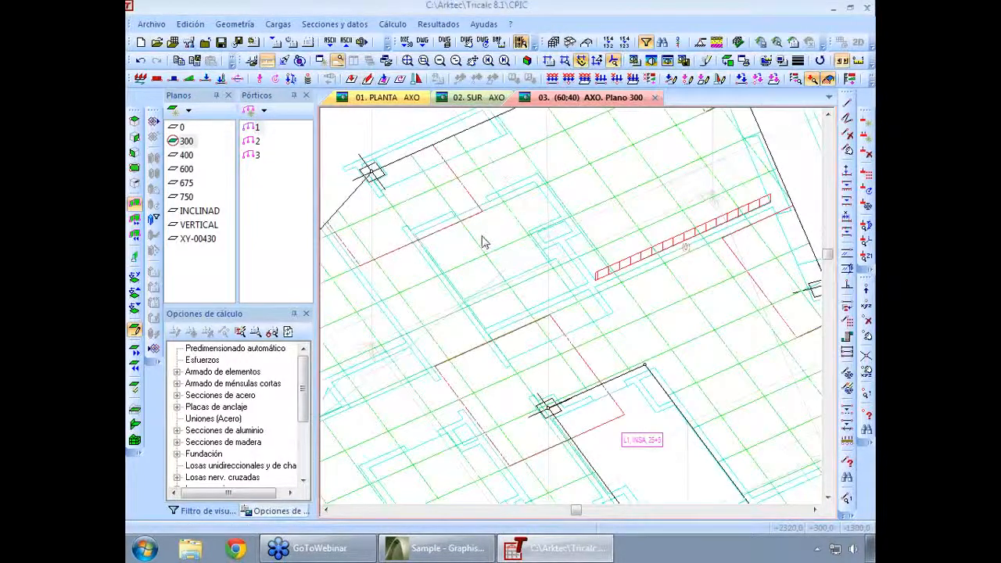
- Try to outline a 2 kN/m2 permanent surface load along the room's walls, with both Sobrecargas values set to 0
{"action": "scroll", "coordinate": [483, 242], "scroll_direction": "up", "scroll_amount": 1}
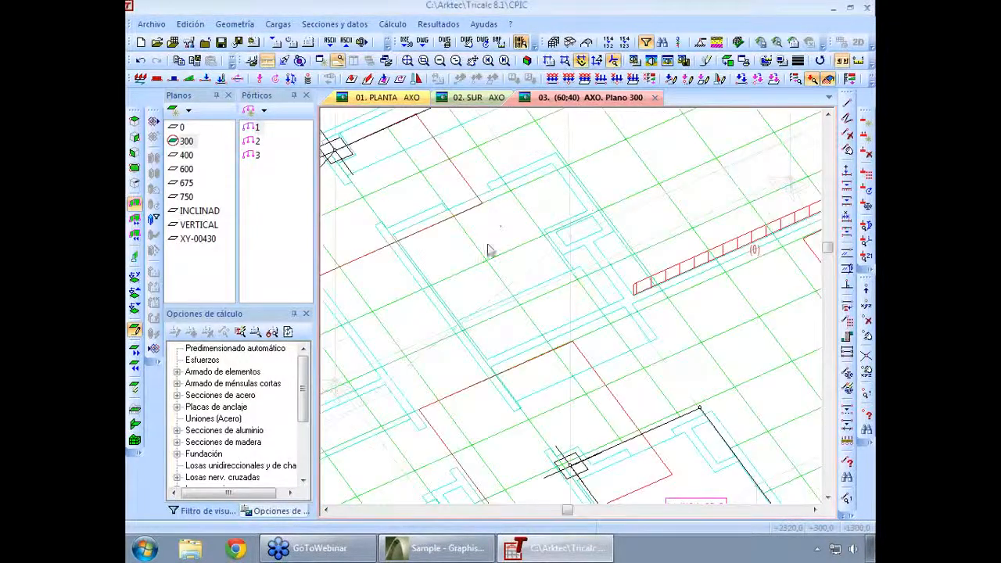
{"action": "left_click", "coordinate": [385, 80]}
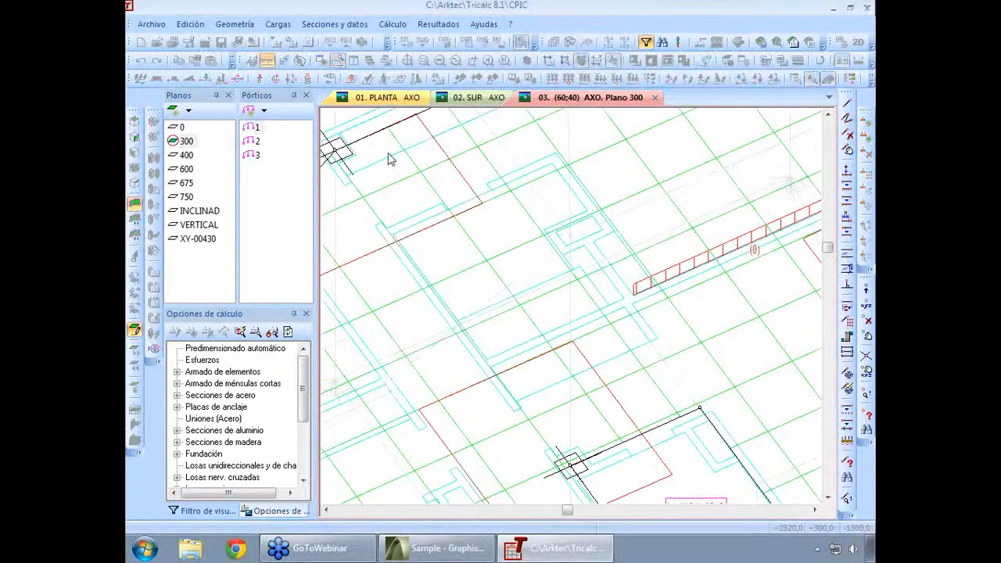
{"action": "key", "text": "Tab"}
{"action": "type", "text": "0"}
{"action": "key", "text": "Tab"}
{"action": "type", "text": "0"}
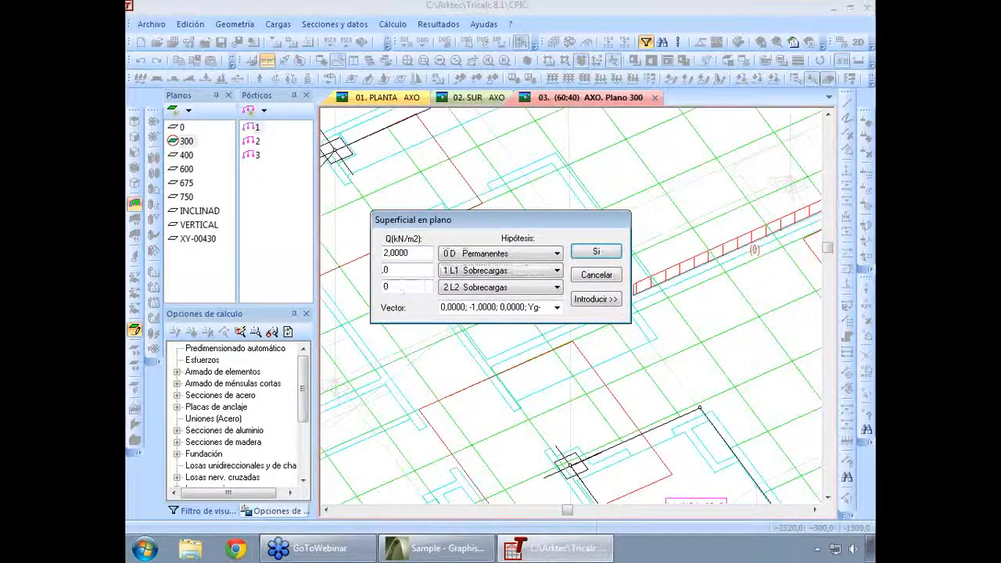
{"action": "left_click", "coordinate": [421, 249]}
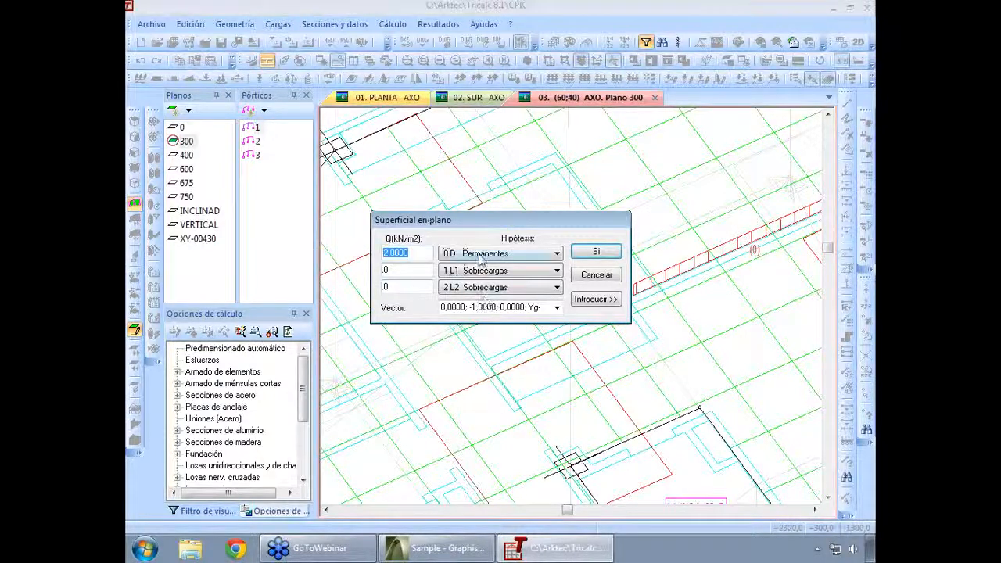
{"action": "left_click", "coordinate": [596, 298]}
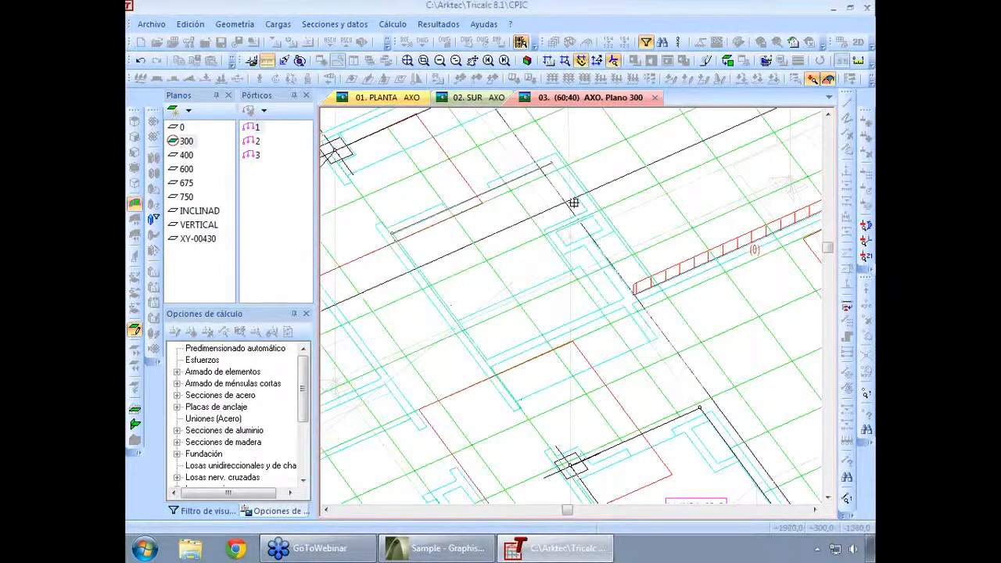
{"action": "left_click", "coordinate": [542, 230]}
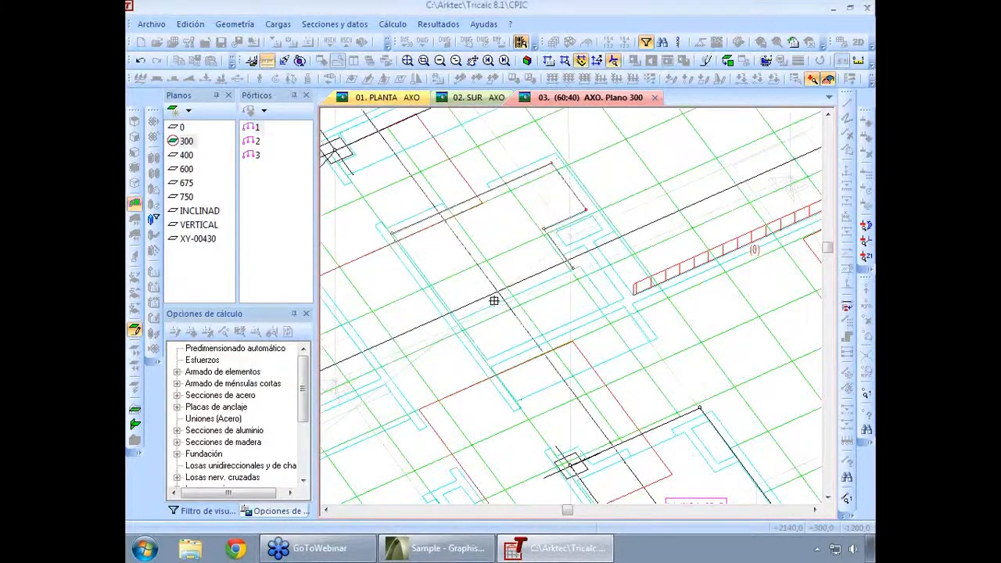
{"action": "right_click", "coordinate": [462, 320]}
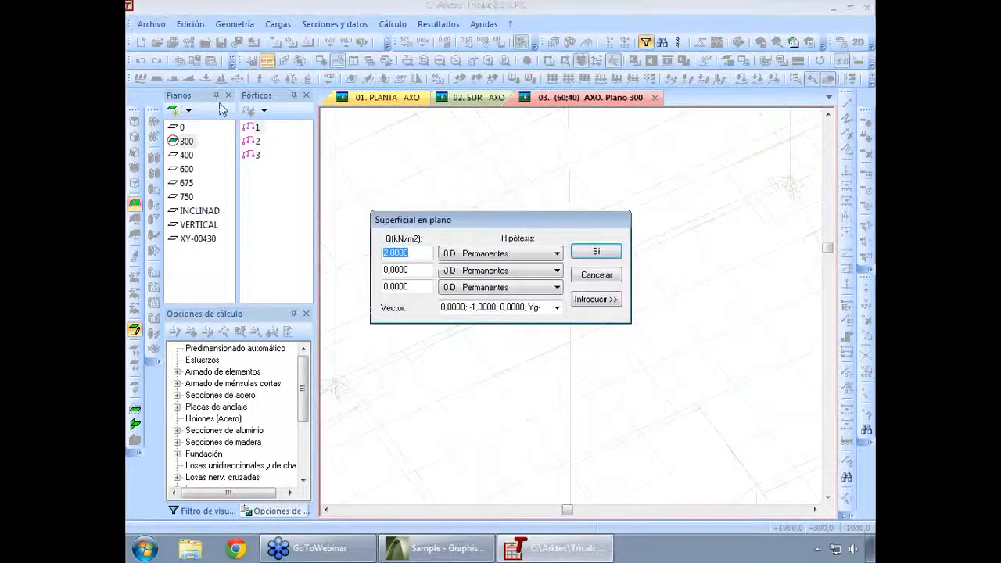
{"action": "key", "text": "Escape"}
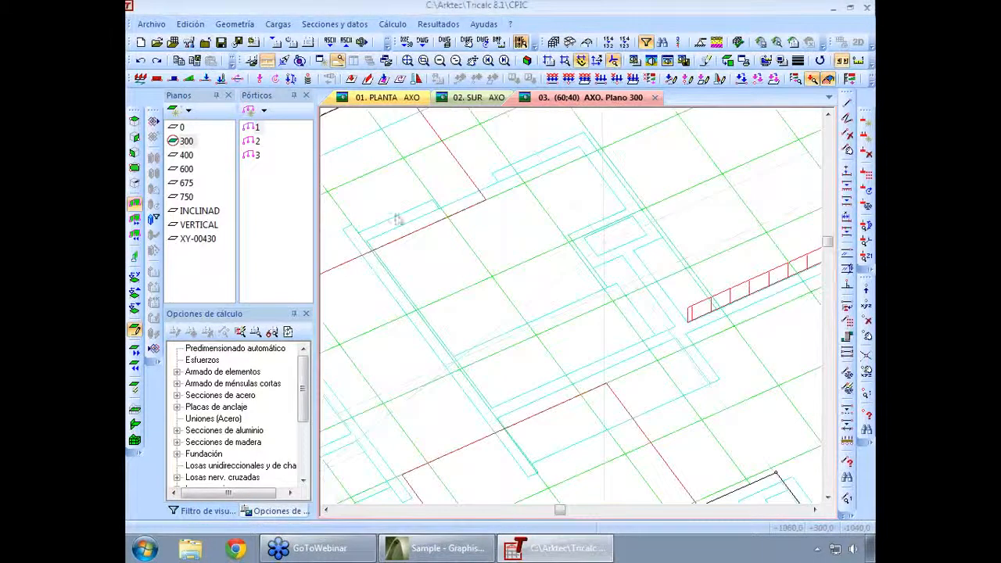
- Place a 2 kN/m2 permanent surface load over the upper part of the room, tracing the wall corners of the background drawing
{"action": "left_click", "coordinate": [370, 80]}
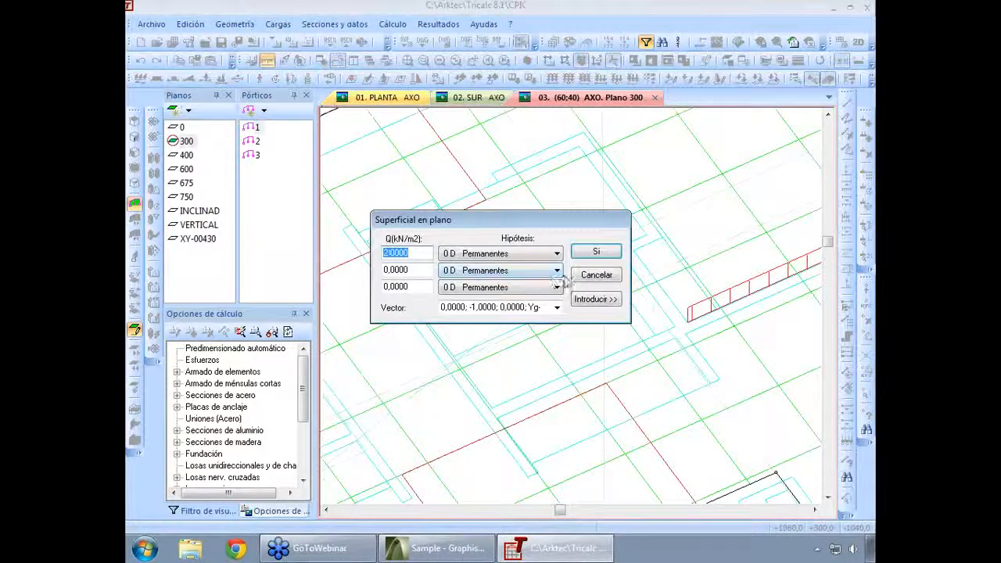
{"action": "left_click", "coordinate": [595, 300]}
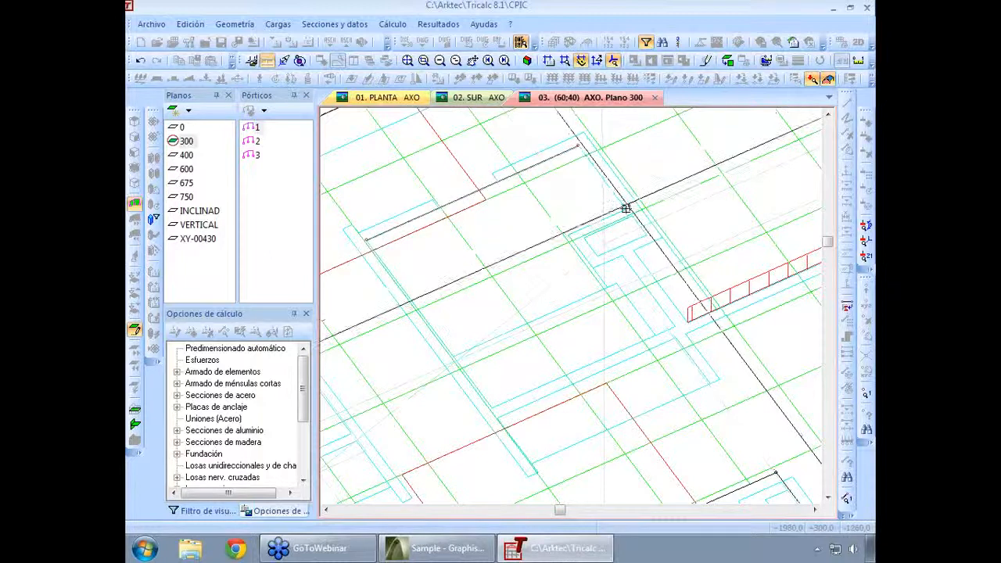
{"action": "left_click", "coordinate": [569, 236]}
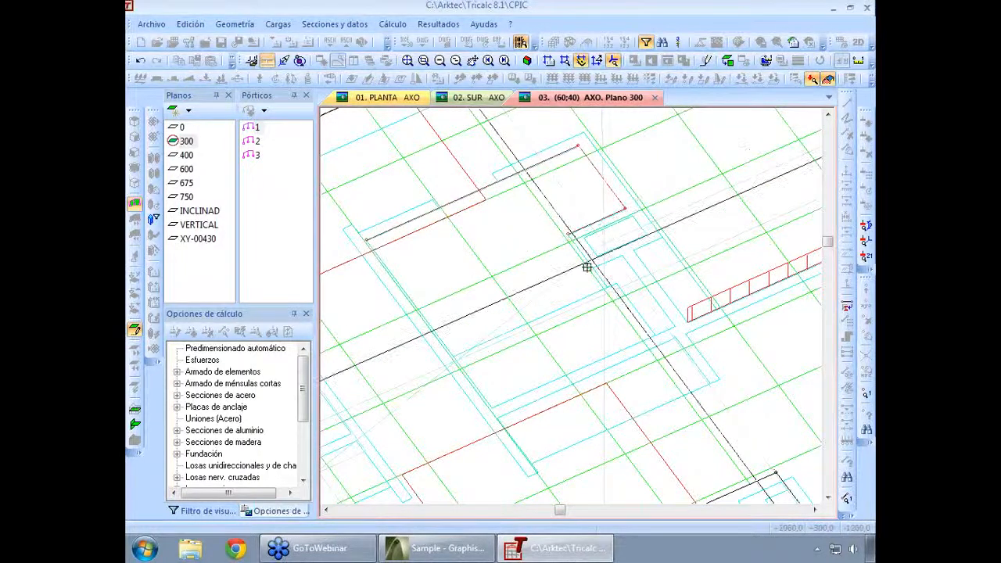
{"action": "right_click", "coordinate": [602, 288]}
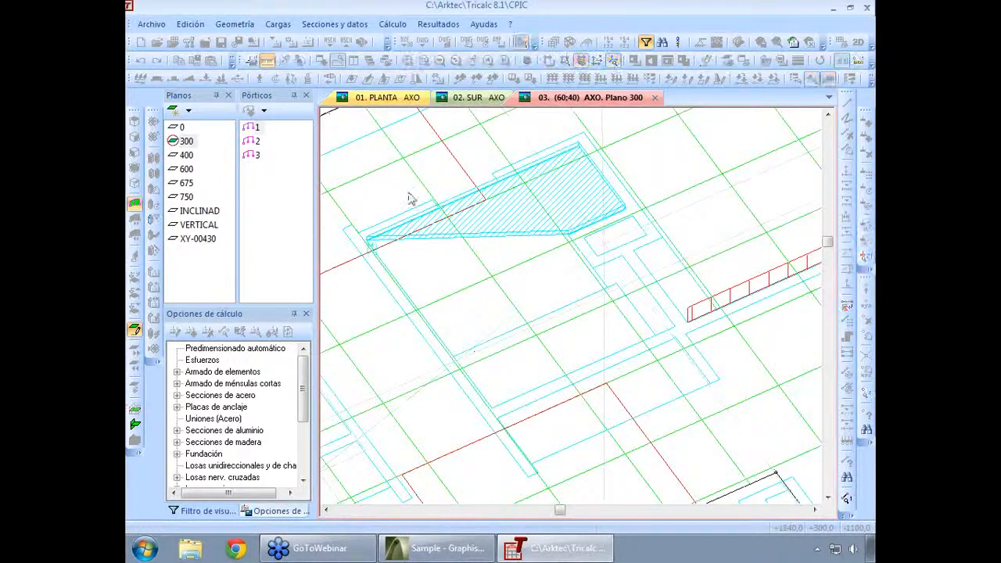
{"action": "key", "text": "Escape"}
- Hide the DXF-DWG background drawing so only the slab and its loads are shown
{"action": "scroll", "coordinate": [408, 191], "scroll_direction": "down", "scroll_amount": 3}
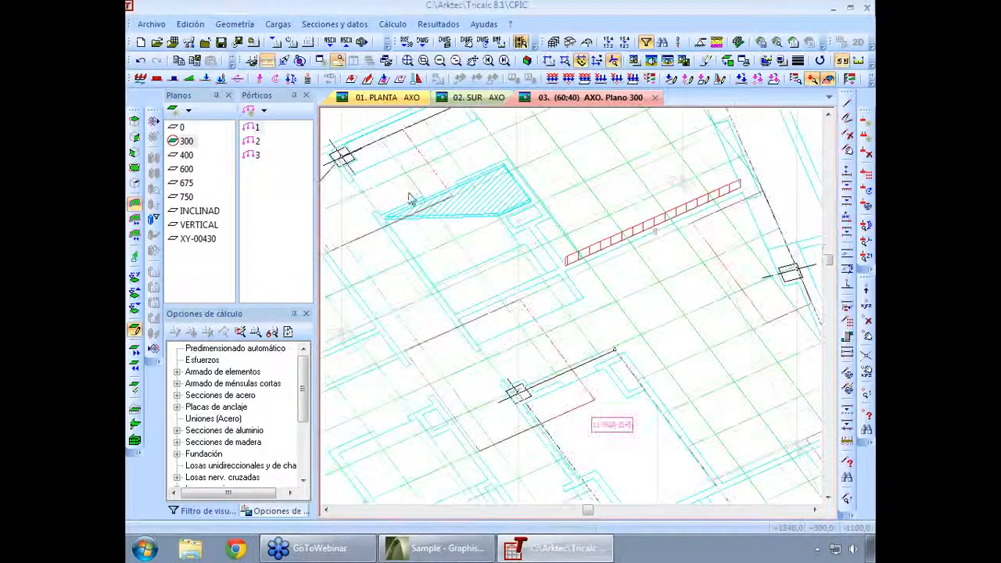
{"action": "scroll", "coordinate": [417, 186], "scroll_direction": "down", "scroll_amount": 2}
{"action": "middle_click_drag", "start_coordinate": [418, 186], "coordinate": [522, 250]}
{"action": "scroll", "coordinate": [522, 249], "scroll_direction": "down", "scroll_amount": 2}
{"action": "left_click", "coordinate": [521, 42]}
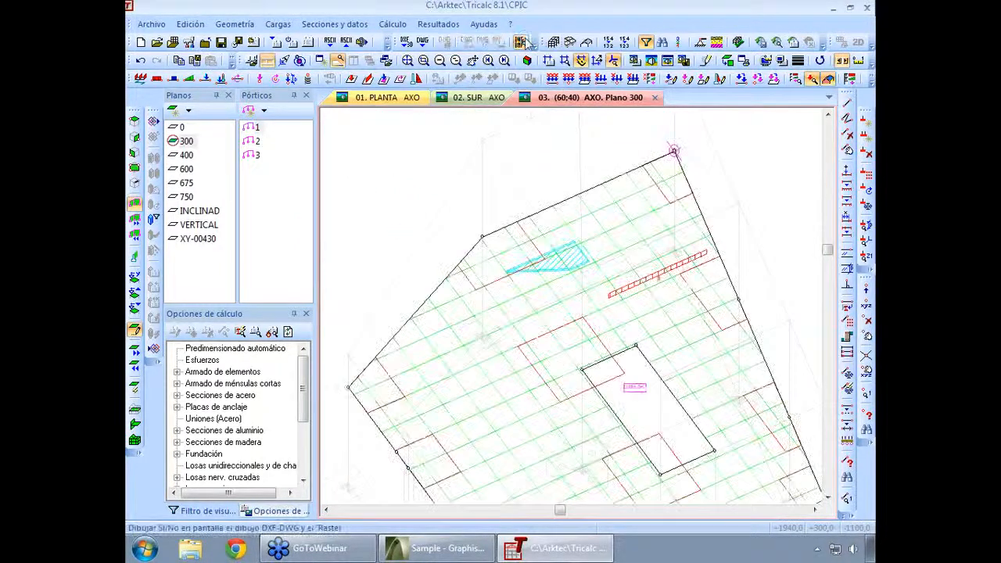
- Place a second 7 kN/ml permanent line load freehand on the slab, between the rectangular opening and the nearby outer edge
{"action": "scroll", "coordinate": [631, 353], "scroll_direction": "up", "scroll_amount": 3, "text": "shift"}
{"action": "middle_click_drag", "start_coordinate": [632, 362], "coordinate": [714, 329], "text": "shift"}
{"action": "scroll", "coordinate": [704, 322], "scroll_direction": "up", "scroll_amount": 3}
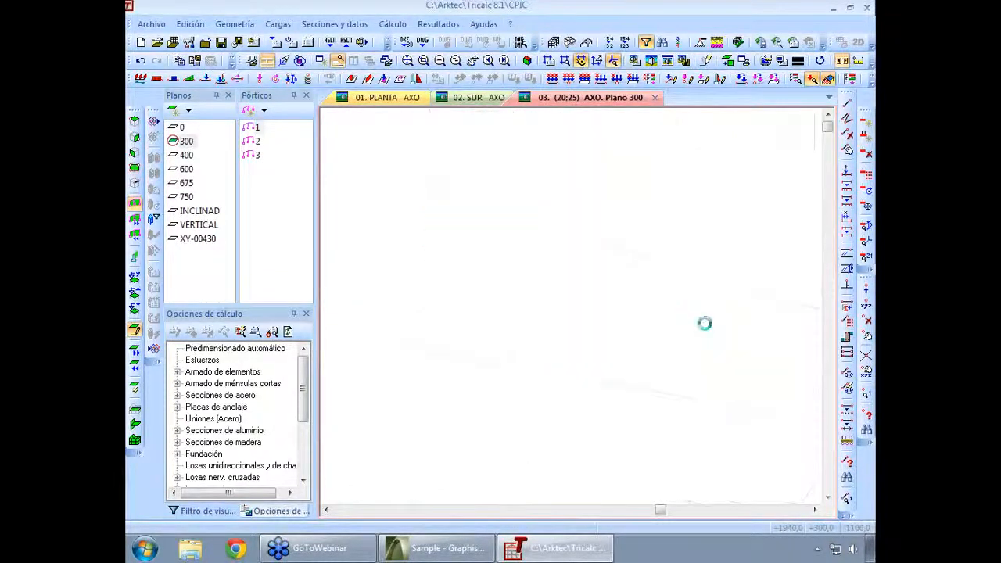
{"action": "left_click", "coordinate": [351, 79]}
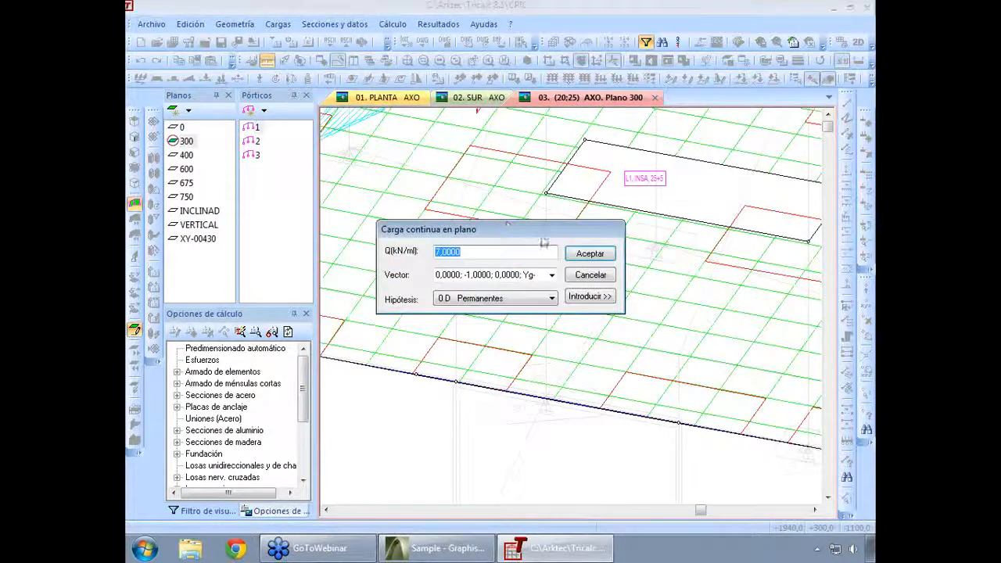
{"action": "left_click", "coordinate": [582, 298]}
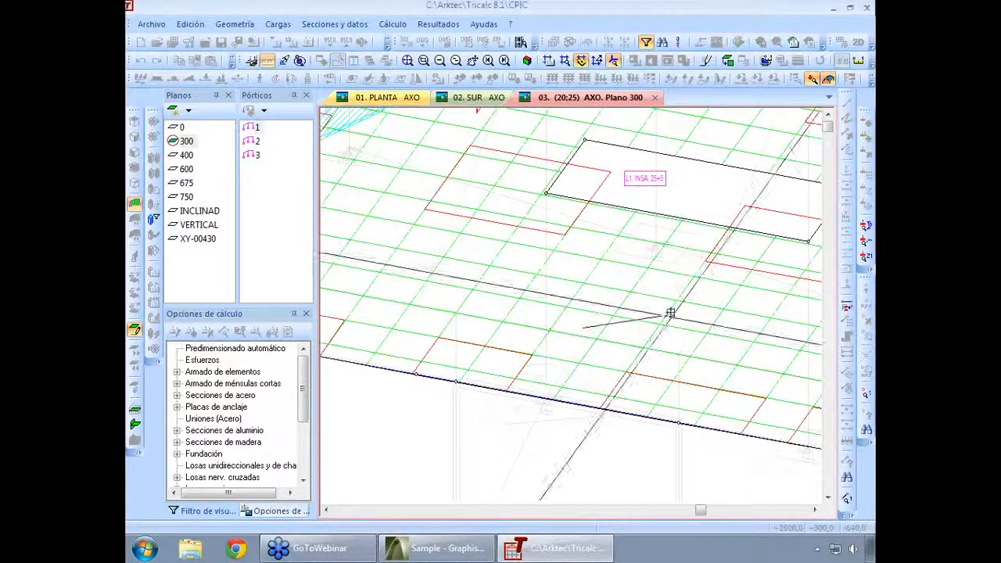
{"action": "scroll", "coordinate": [684, 310], "scroll_direction": "down", "scroll_amount": 3}
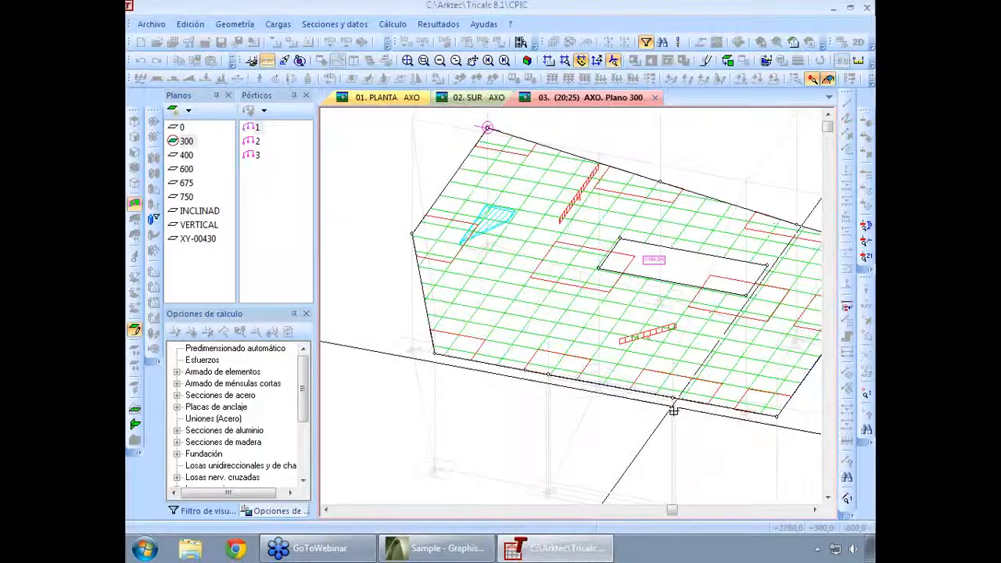
{"action": "middle_click_drag", "start_coordinate": [565, 419], "coordinate": [489, 418]}
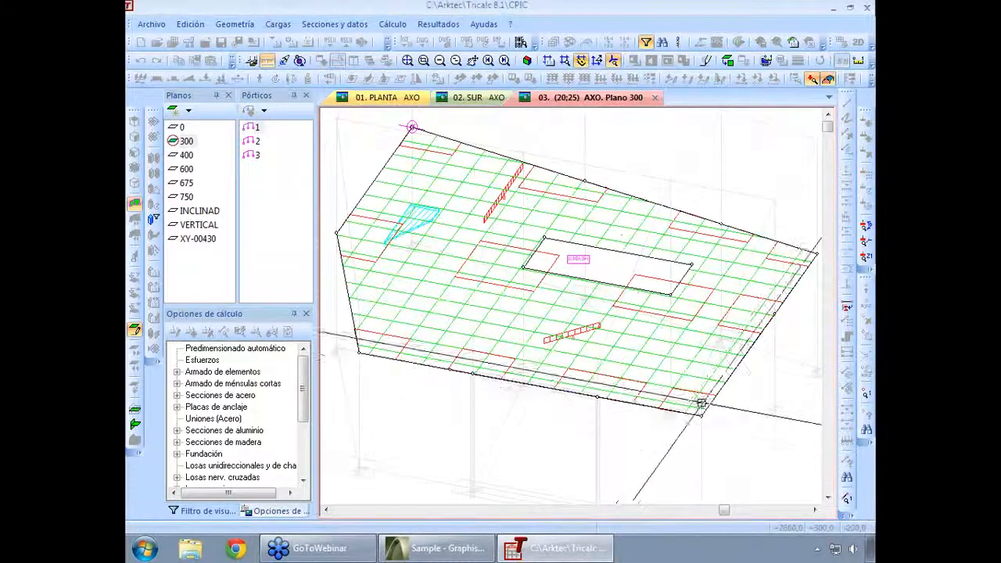
- Apply the 7 kN/ml permanent line load along every outer edge of the slab at level 300
{"action": "left_click", "coordinate": [726, 383]}
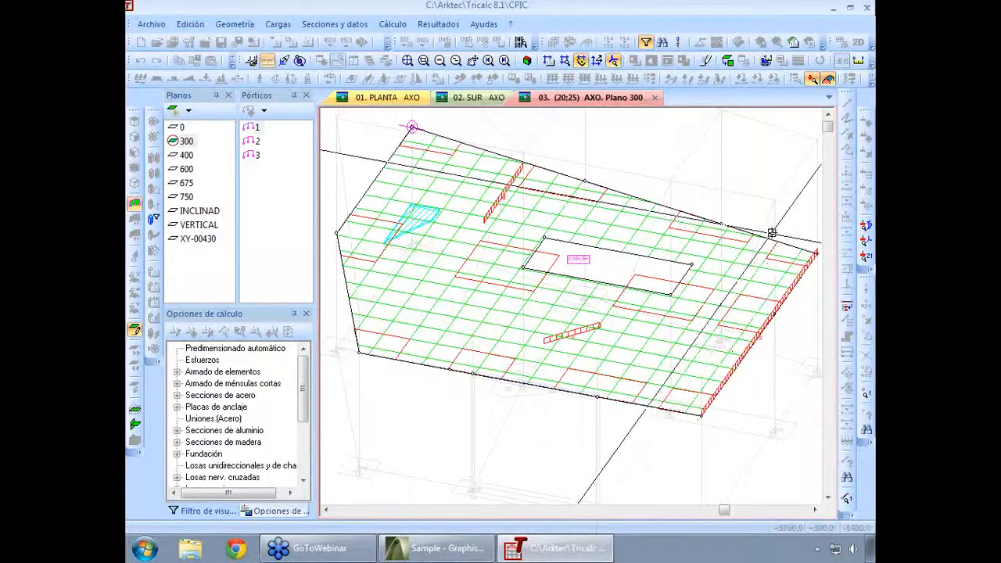
{"action": "left_click", "coordinate": [703, 216]}
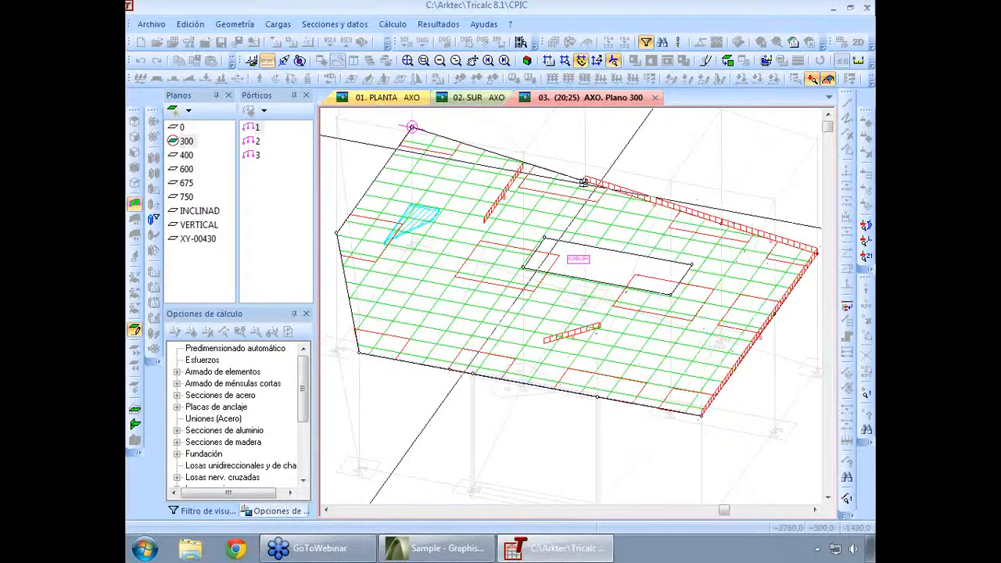
{"action": "left_click", "coordinate": [583, 181]}
{"action": "left_click", "coordinate": [384, 163]}
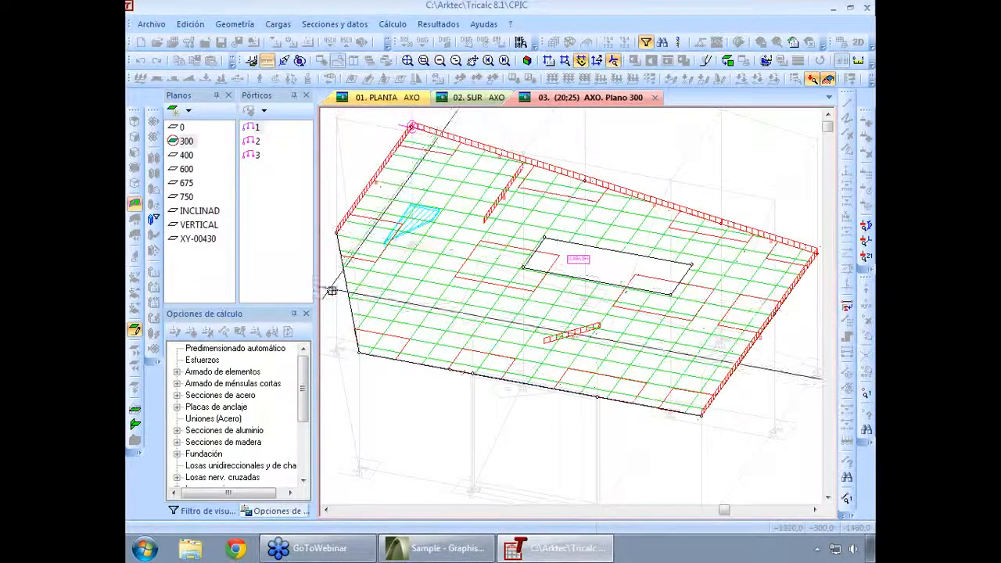
{"action": "left_click", "coordinate": [347, 287]}
{"action": "left_click", "coordinate": [395, 359]}
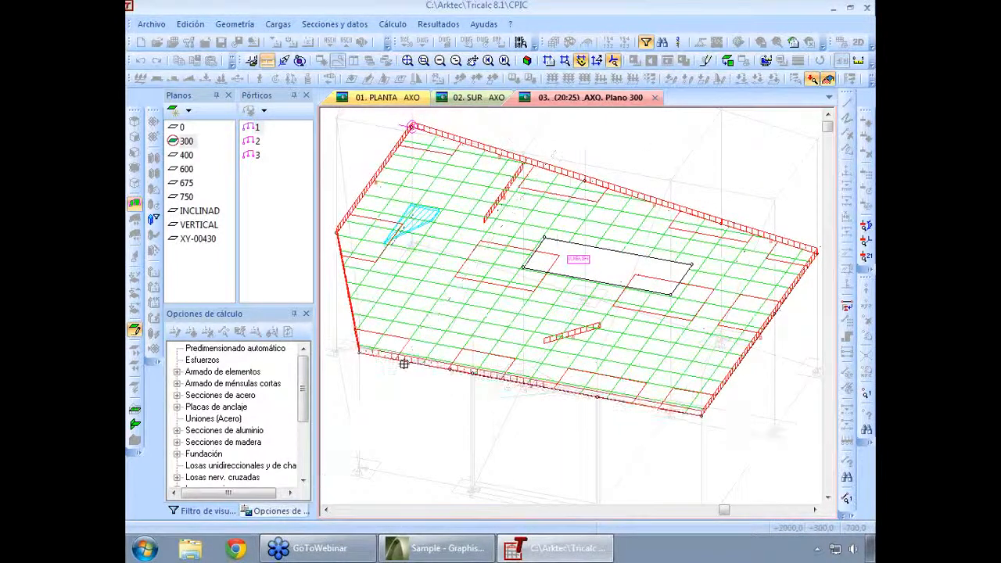
{"action": "key", "text": "Escape"}
{"action": "key", "text": "Escape"}
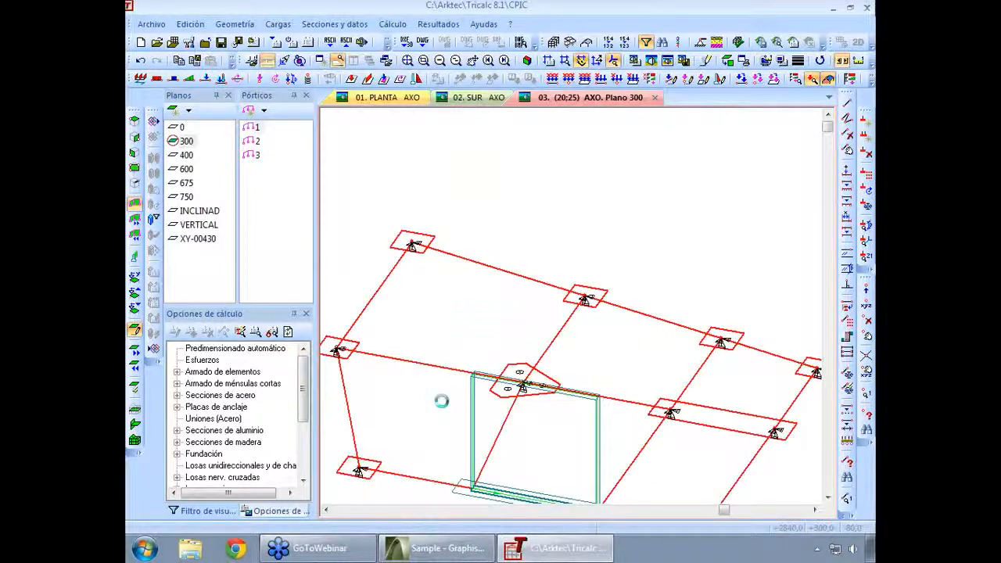
- Examine the whole structure and its applied loads from a low-angle axonometric view
{"action": "key", "text": "Right"}
{"action": "key", "text": "Right"}
{"action": "key", "text": "Right"}
{"action": "key", "text": "Right"}
{"action": "key", "text": "Right"}
{"action": "key", "text": "Right"}
{"action": "key", "text": "Right"}
{"action": "key", "text": "Right"}
{"action": "key", "text": "Right"}
{"action": "key", "text": "Right"}
{"action": "key", "text": "Right"}
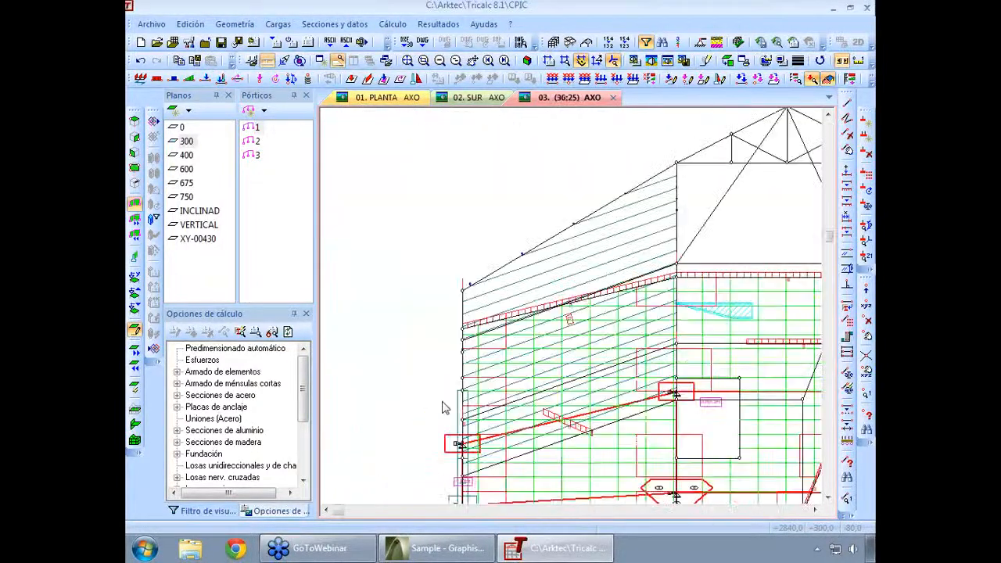
{"action": "key", "text": "Down"}
{"action": "key", "text": "Down"}
{"action": "key", "text": "Down"}
{"action": "key", "text": "Down"}
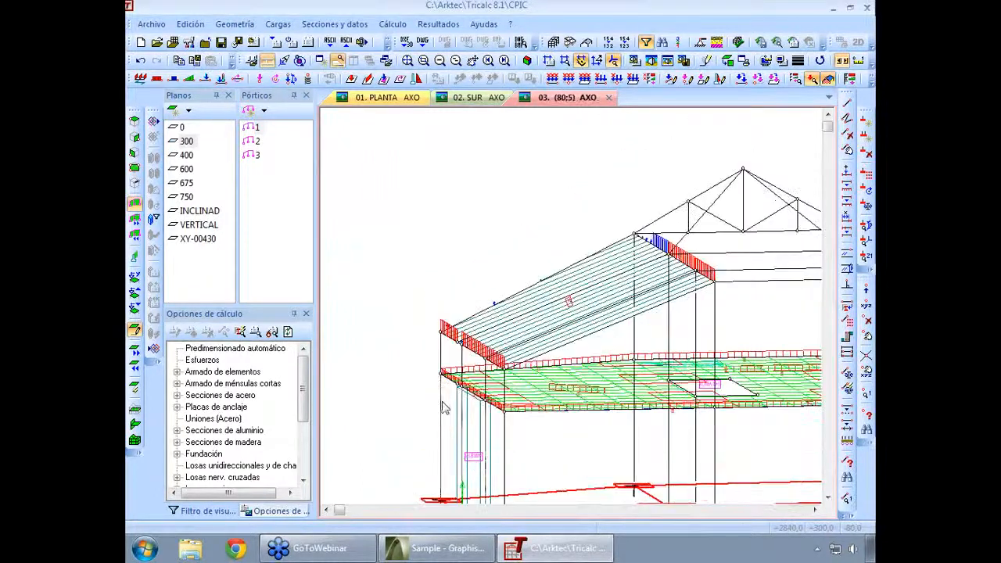
{"action": "key", "text": "Home"}
- Activate wind and seismic action in the load-case combinations, keeping four wind hypotheses and the dynamic seismic method
{"action": "left_click", "coordinate": [289, 28]}
{"action": "left_click", "coordinate": [313, 176]}
{"action": "left_click", "coordinate": [420, 307]}
{"action": "left_click", "coordinate": [521, 283]}
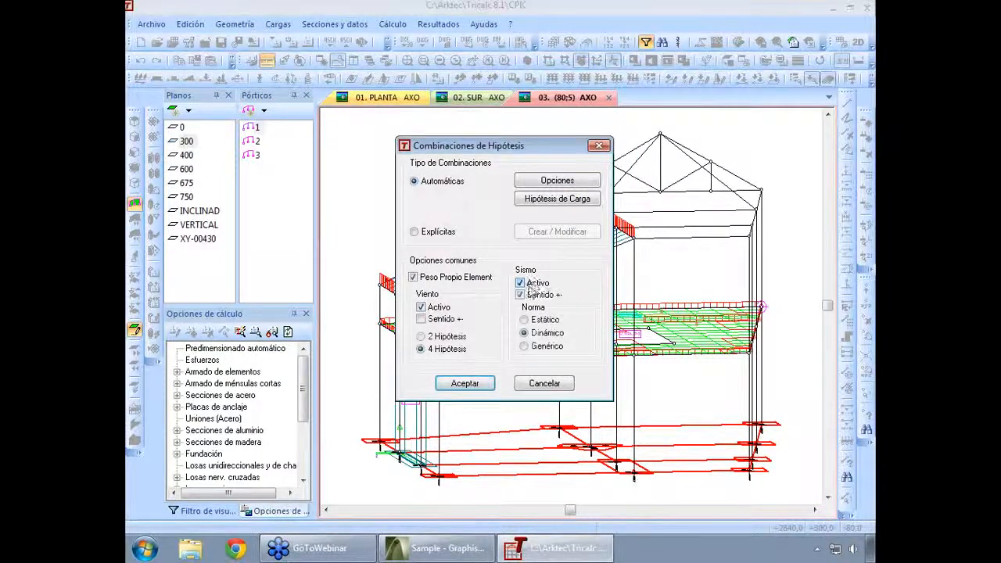
{"action": "left_click", "coordinate": [465, 383]}
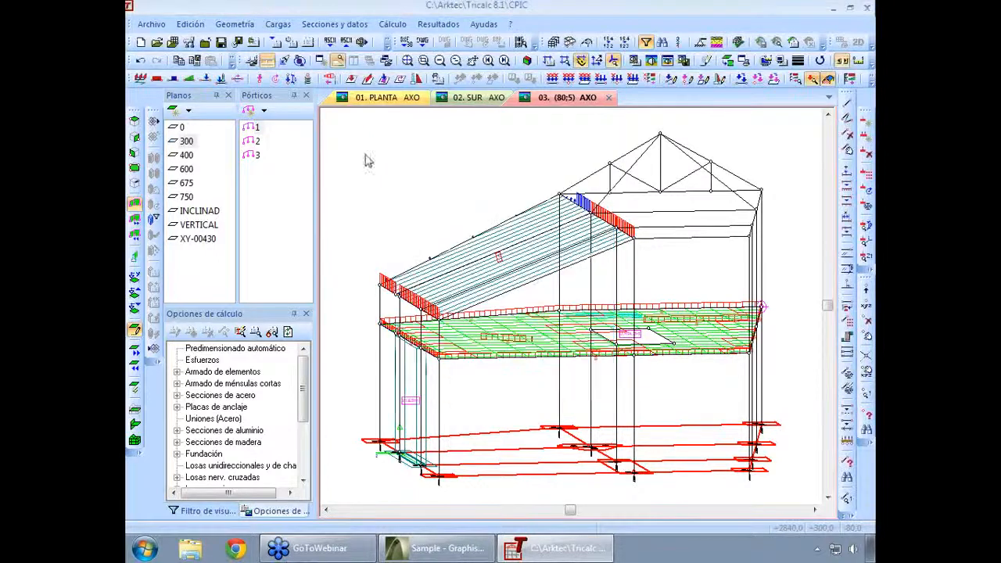
- Enable all four wind load directions, Xg+, Zg+, Xg- and Zg-
{"action": "left_click", "coordinate": [331, 81]}
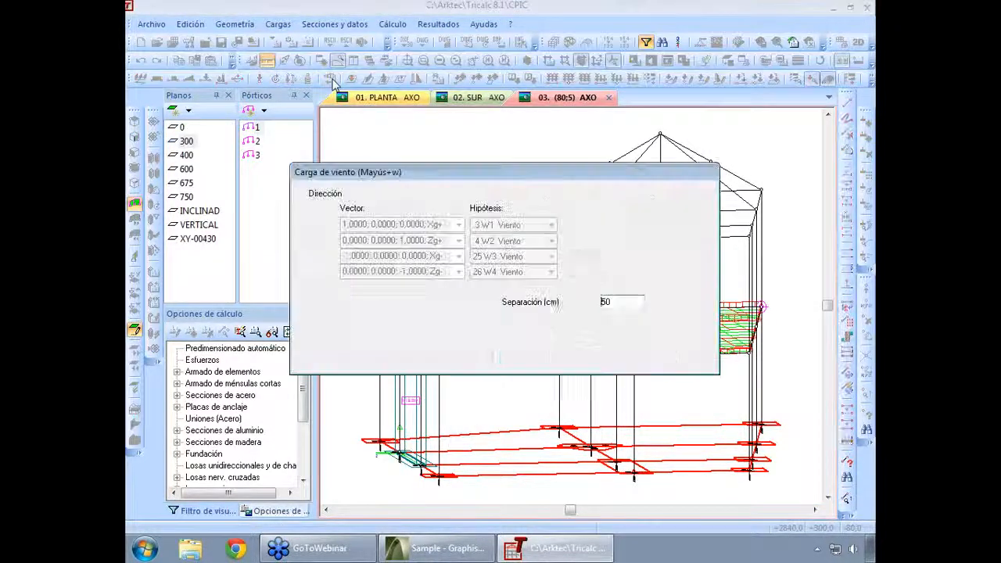
{"action": "left_click", "coordinate": [313, 225]}
{"action": "left_click", "coordinate": [314, 240]}
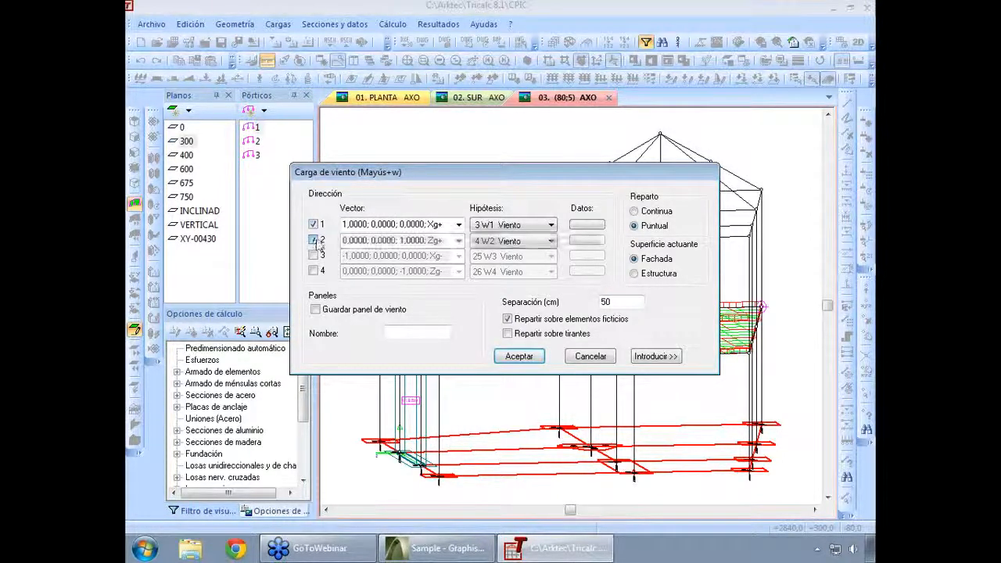
{"action": "left_click", "coordinate": [313, 256]}
{"action": "left_click", "coordinate": [313, 271]}
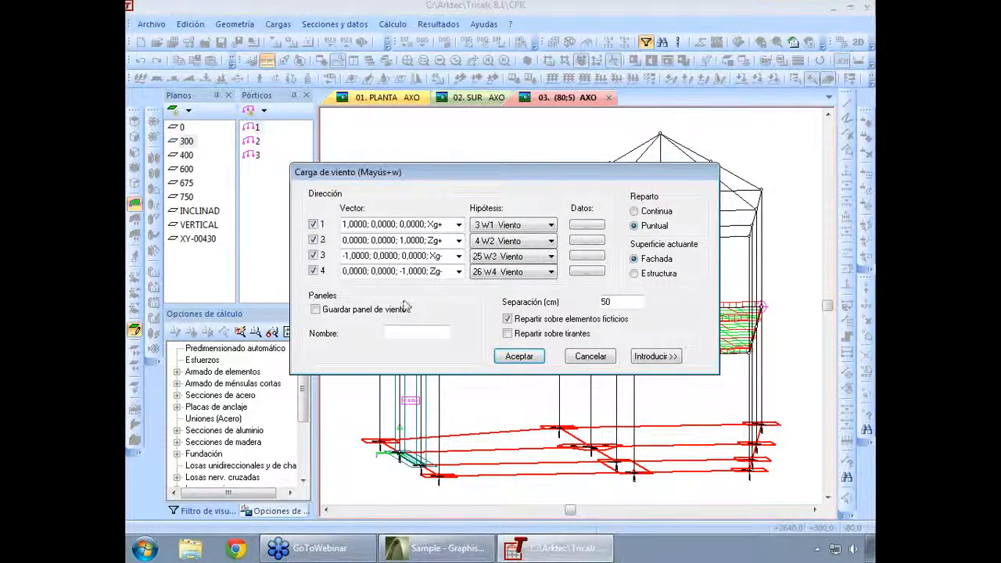
- Consult the wind map for direction 1 and set its reference velocity to 40 m/s
{"action": "left_click", "coordinate": [588, 226]}
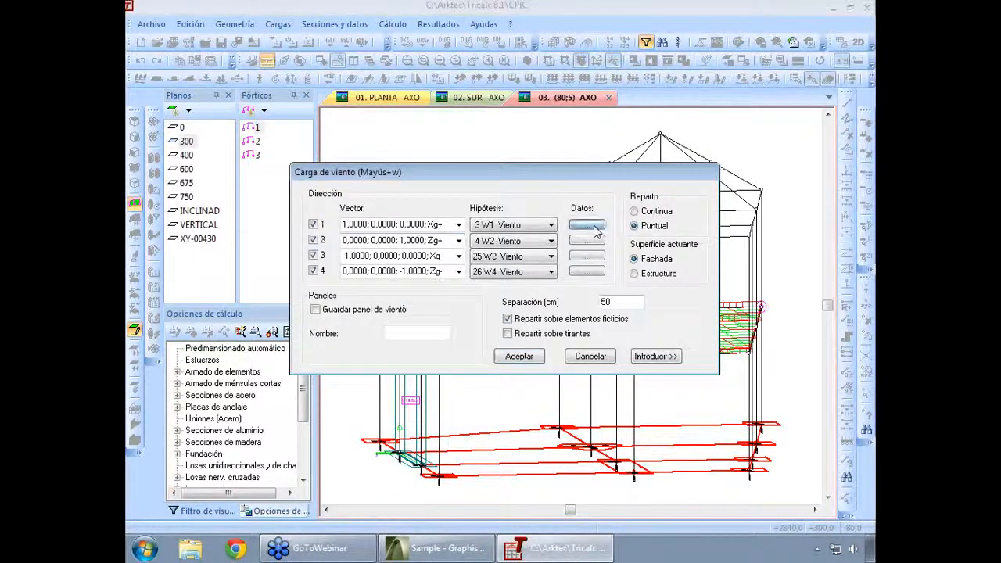
{"action": "left_click", "coordinate": [543, 199]}
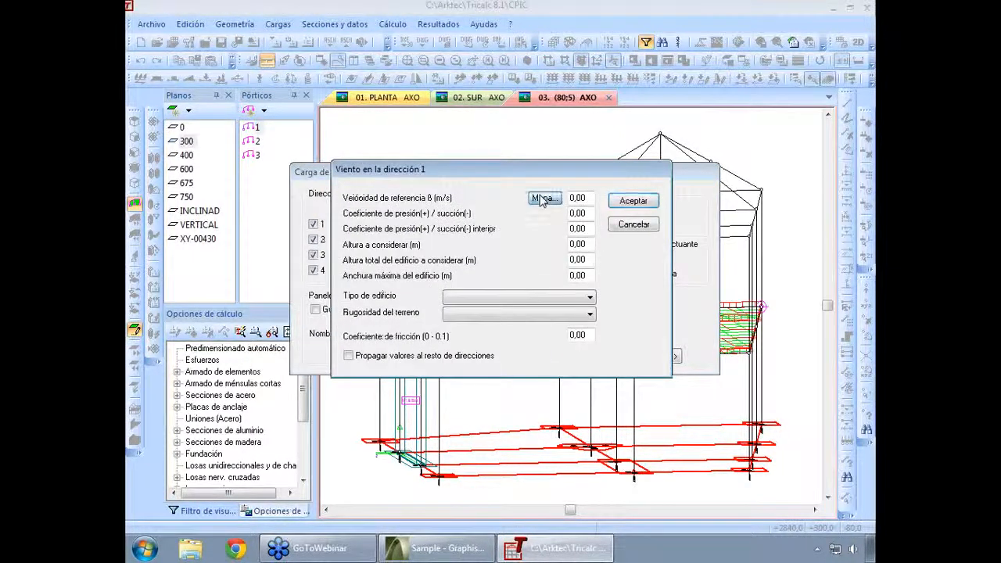
{"action": "scroll", "coordinate": [472, 304], "scroll_direction": "up", "scroll_amount": 5}
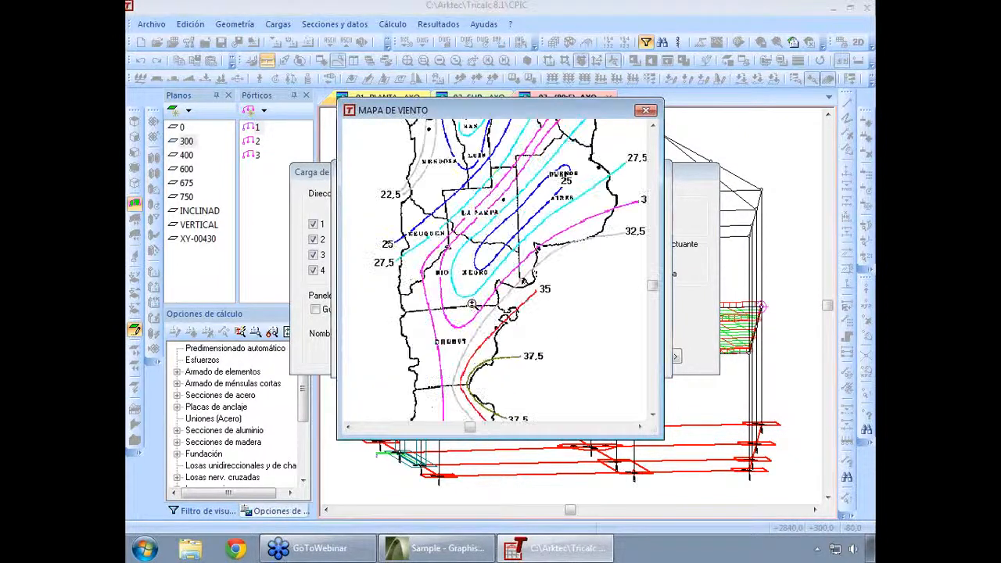
{"action": "left_click", "coordinate": [656, 375]}
{"action": "left_click_drag", "start_coordinate": [559, 342], "coordinate": [558, 243]}
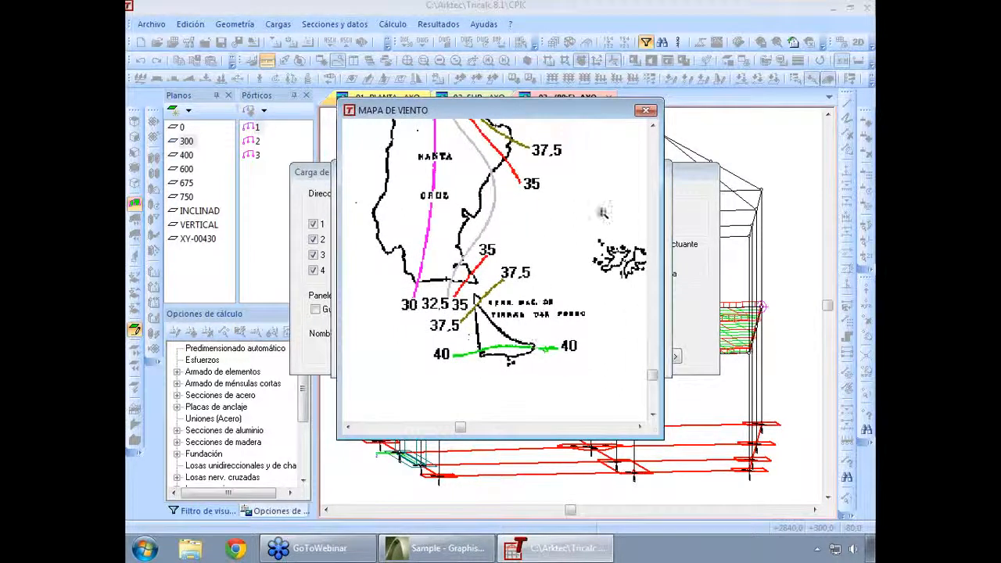
{"action": "left_click", "coordinate": [646, 110]}
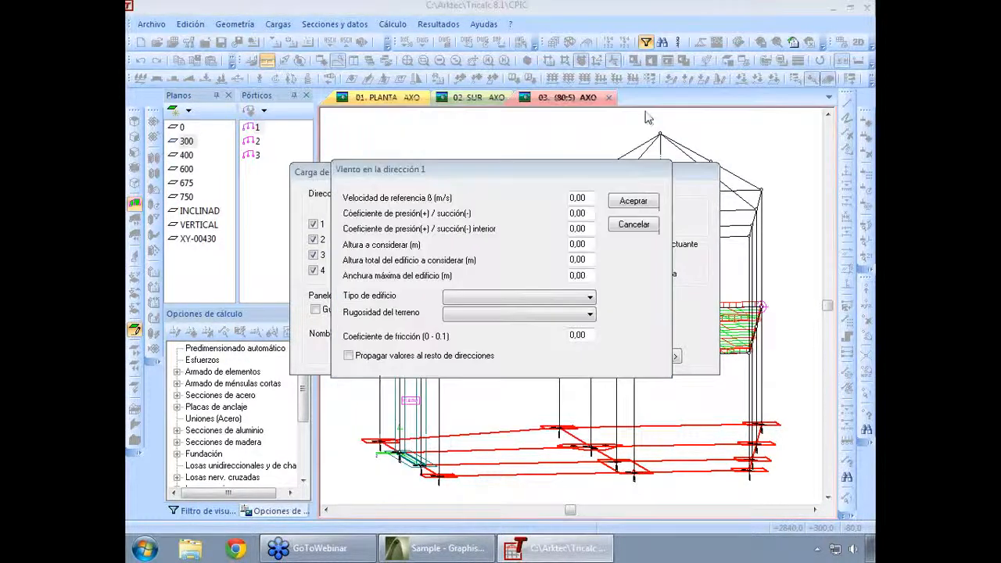
{"action": "double_click", "coordinate": [590, 199]}
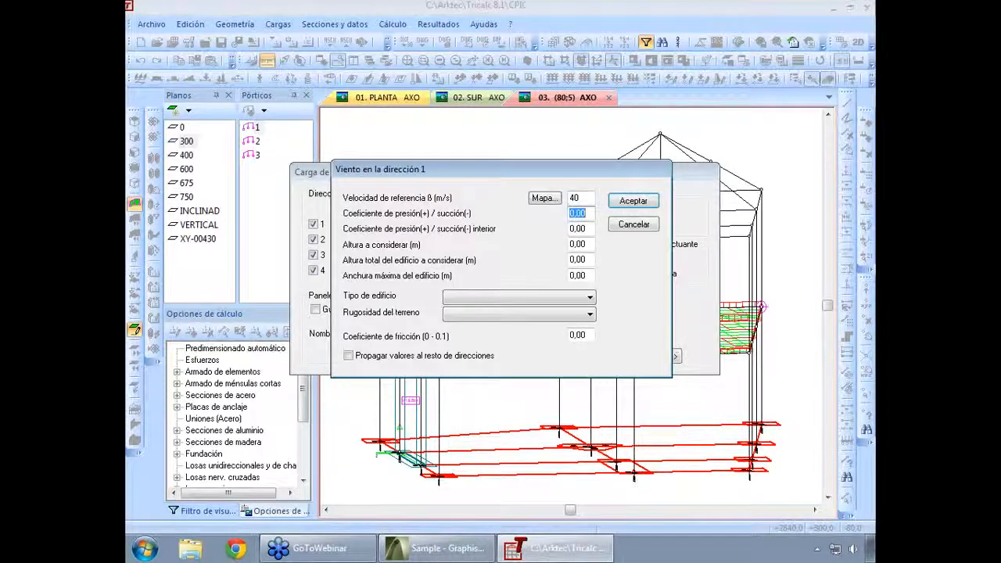
- Set direction 1's pressure coefficient to 0,8, both the considered and total building heights to 8 m, and the maximum width to 10 m
{"action": "key", "text": "Tab"}
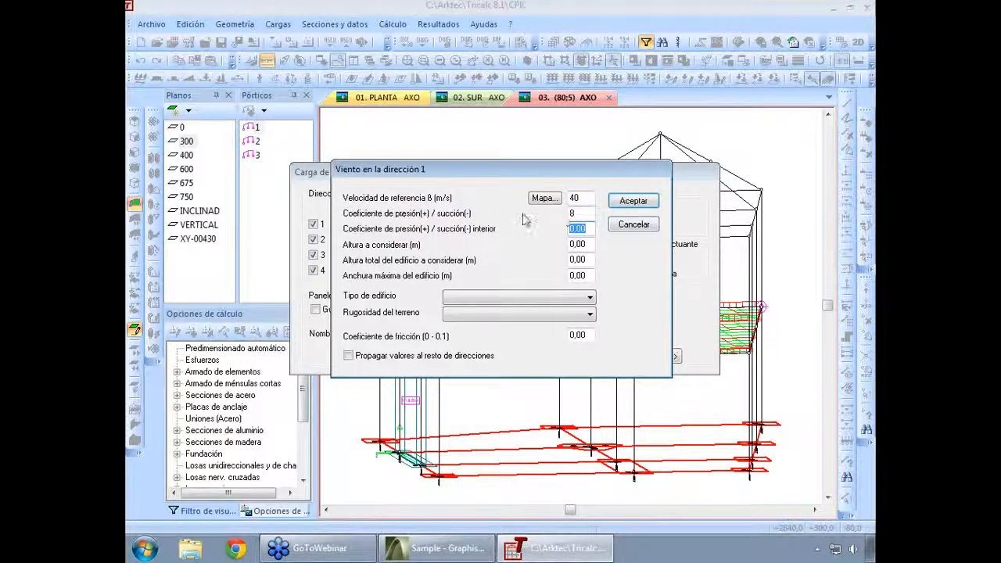
{"action": "key", "text": "shift+Tab"}
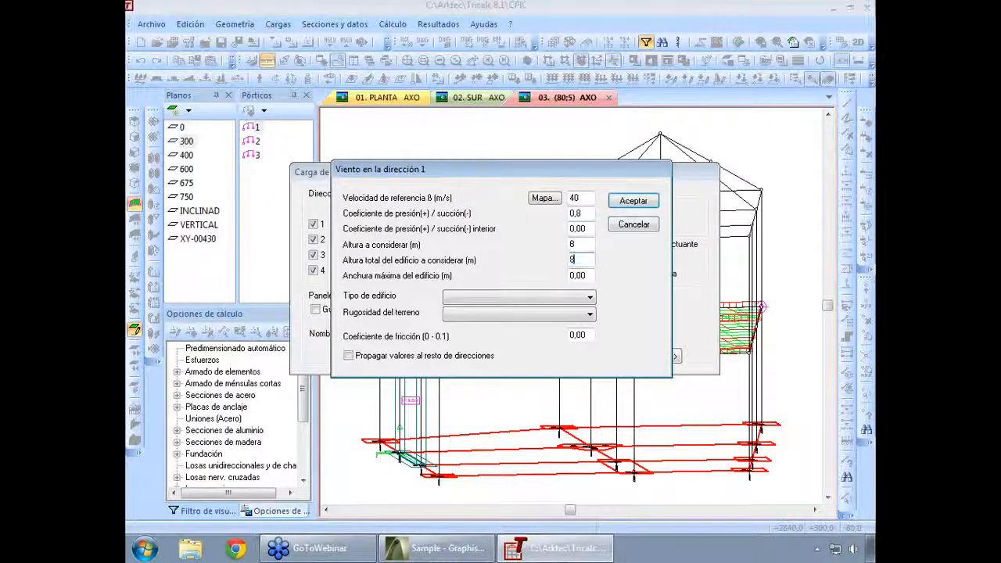
{"action": "key", "text": "Tab"}
{"action": "type", "text": "10"}
{"action": "key", "text": "Tab"}
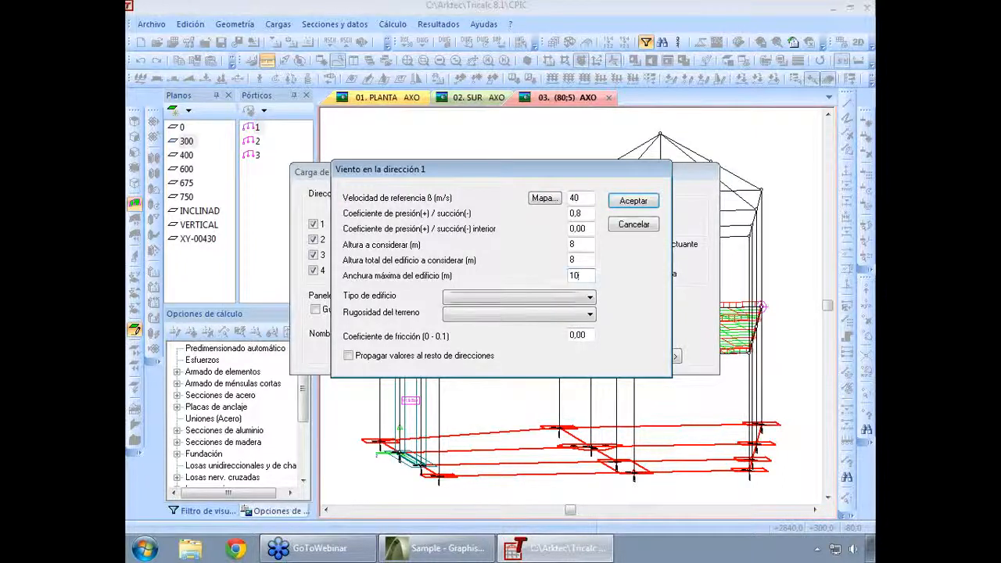
- Set the building type to 3 Edificios con baja ocupación and the terrain roughness to II Poco ondulado, accepting the wind data
{"action": "left_click", "coordinate": [473, 298]}
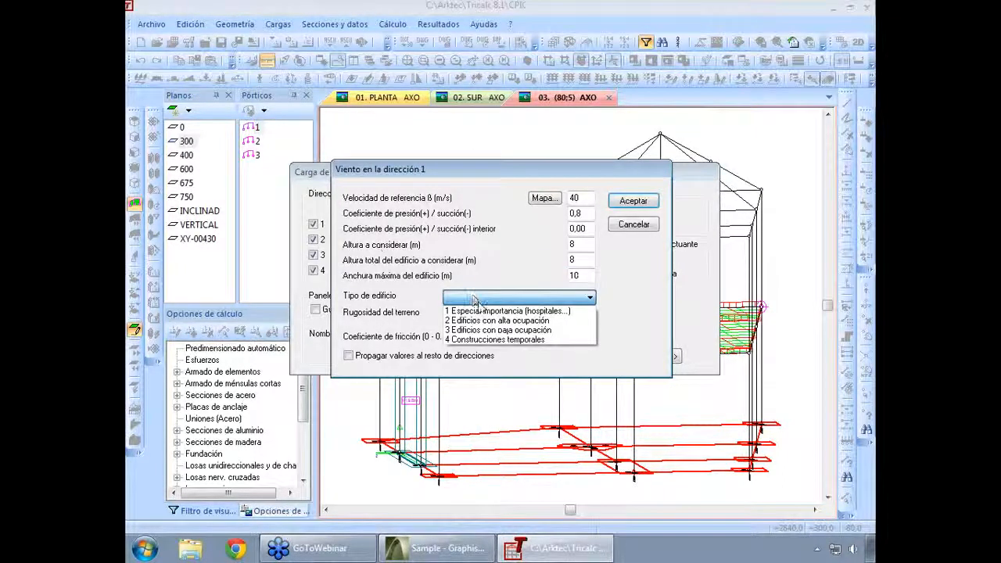
{"action": "left_click", "coordinate": [494, 330]}
{"action": "left_click", "coordinate": [493, 314]}
{"action": "left_click", "coordinate": [489, 336]}
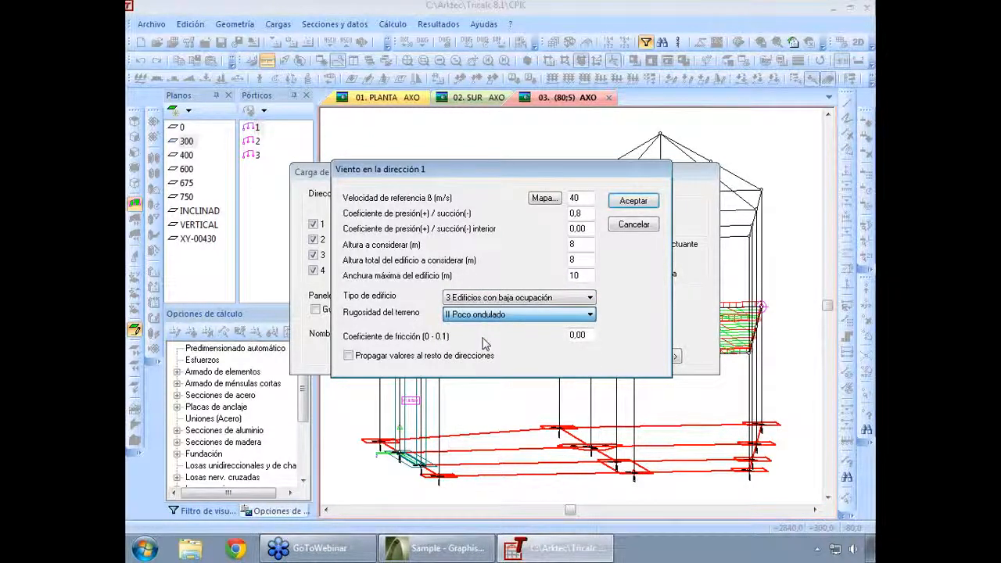
{"action": "left_click", "coordinate": [633, 202]}
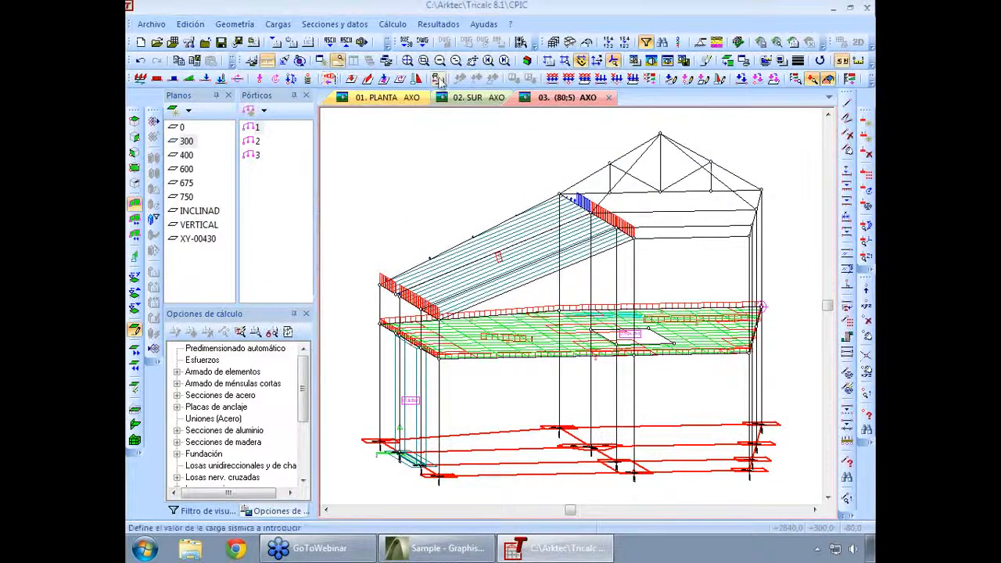
- Review ductility and damping in the seismic options and set the building use to group B, Edificios normales
{"action": "left_click", "coordinate": [436, 79]}
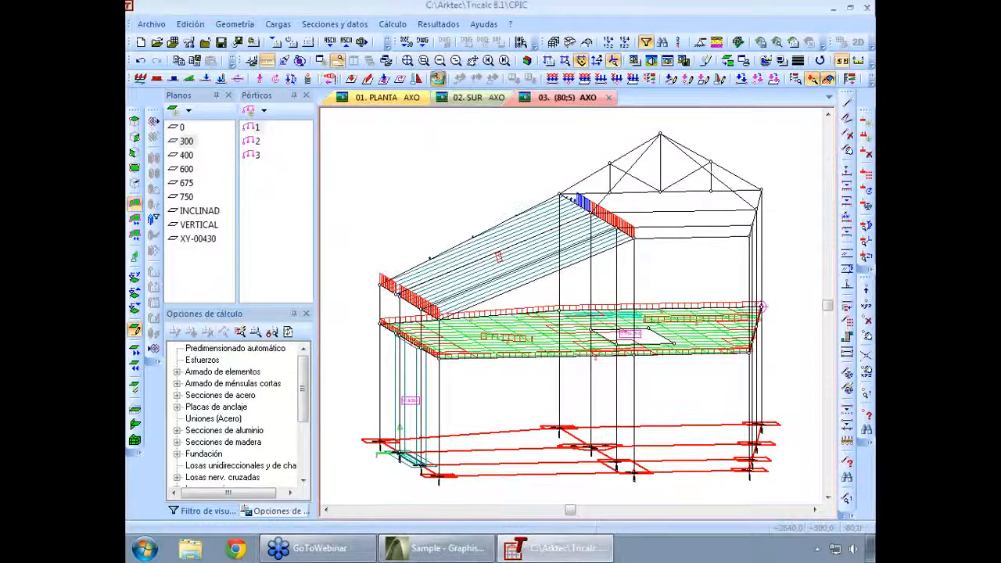
{"action": "left_click", "coordinate": [473, 180]}
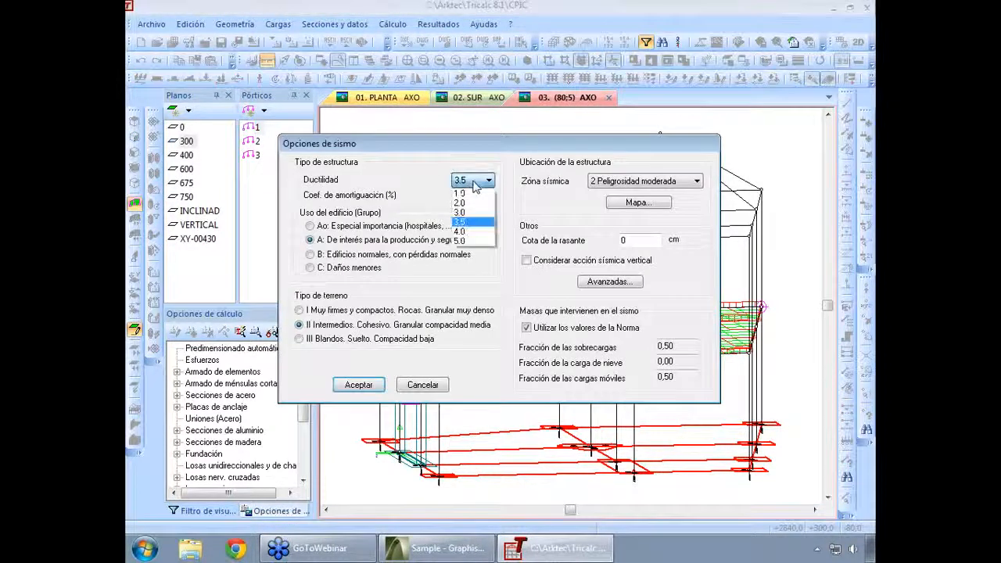
{"action": "left_click", "coordinate": [475, 184]}
{"action": "double_click", "coordinate": [474, 196]}
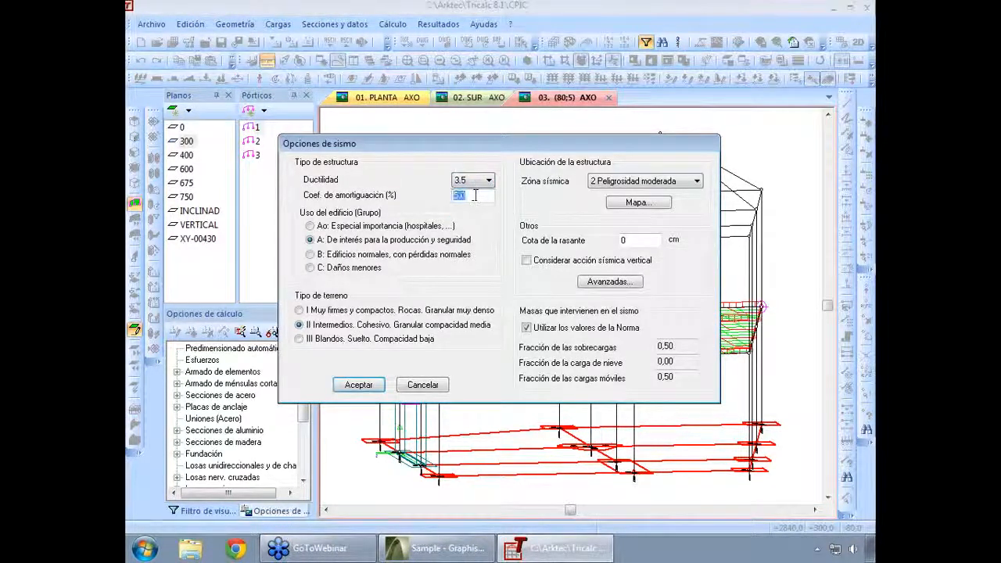
{"action": "left_click", "coordinate": [339, 255]}
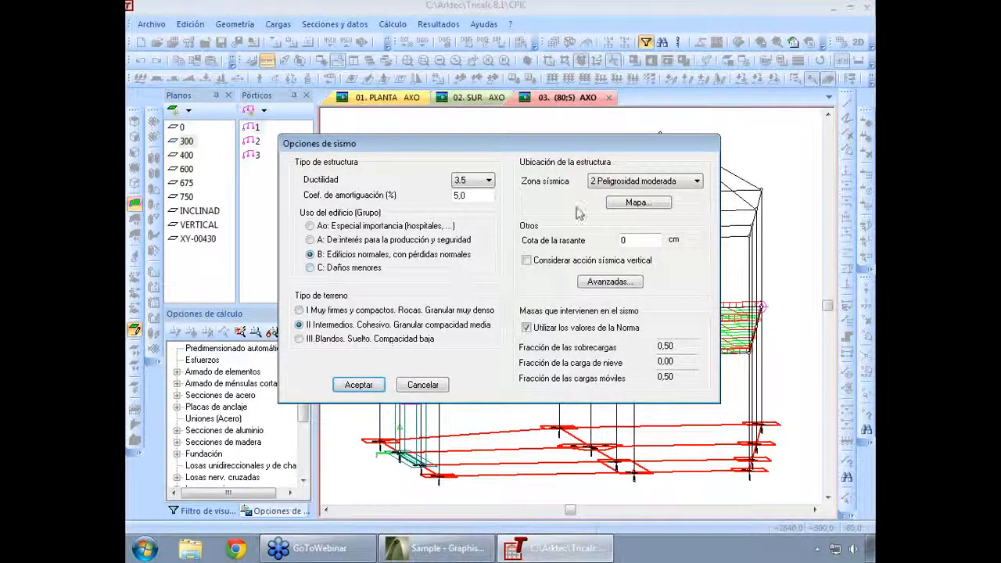
- Review the available seismic zones and examine the seismic map for the structure's location
{"action": "left_click", "coordinate": [671, 182]}
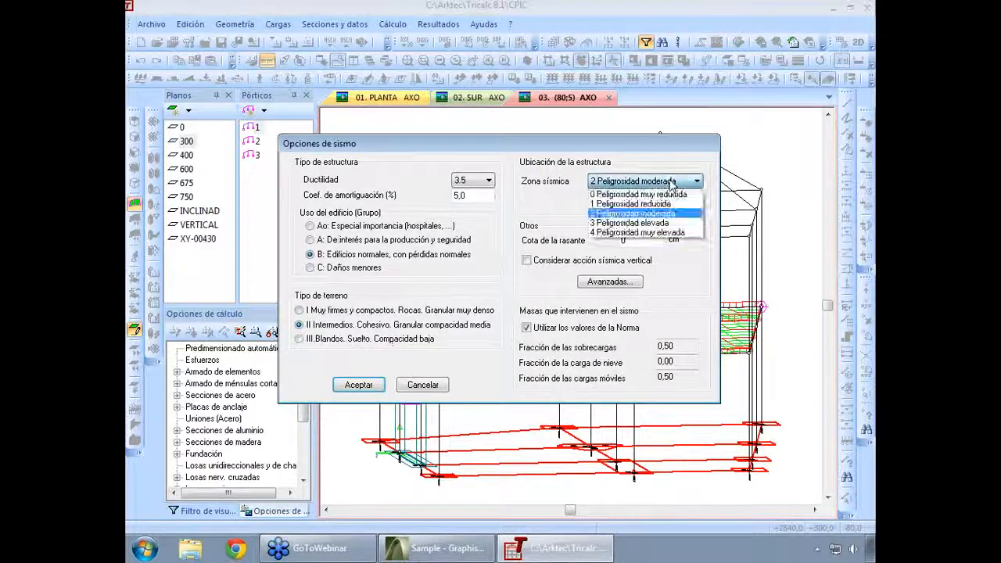
{"action": "left_click", "coordinate": [671, 182]}
{"action": "left_click", "coordinate": [649, 205]}
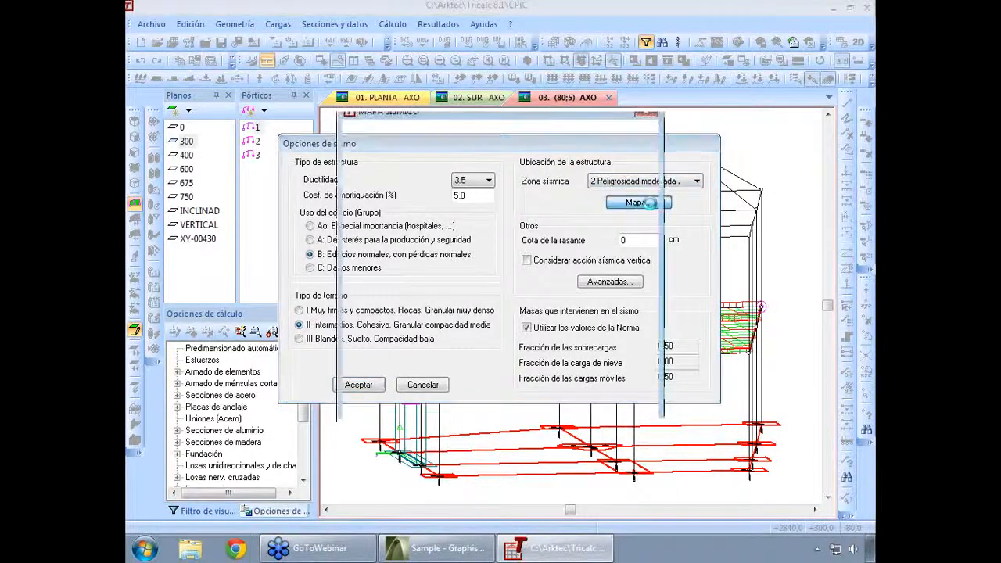
{"action": "scroll", "coordinate": [452, 215], "scroll_direction": "up", "scroll_amount": 2}
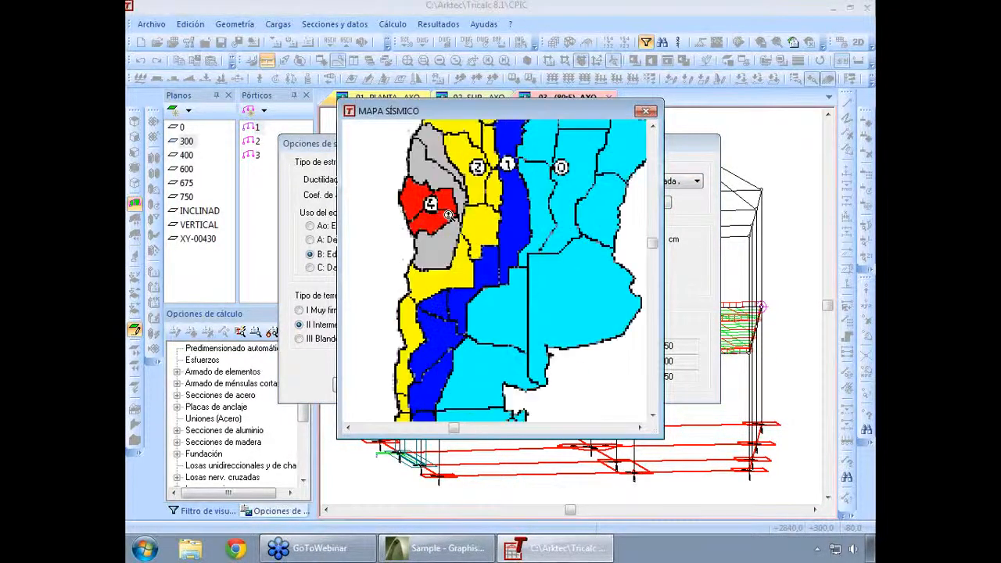
{"action": "left_click", "coordinate": [645, 111]}
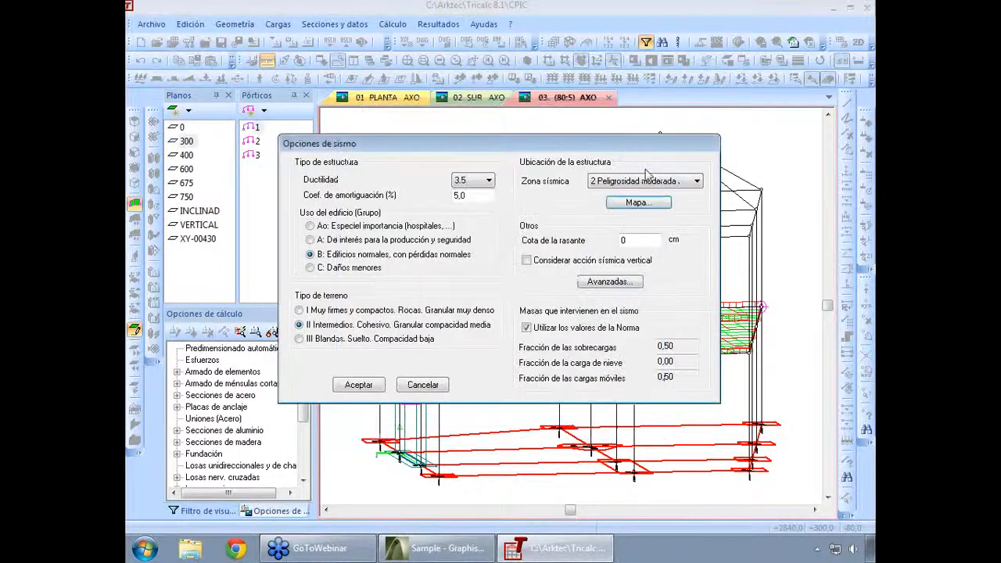
{"action": "left_click", "coordinate": [640, 182]}
{"action": "left_click", "coordinate": [635, 212]}
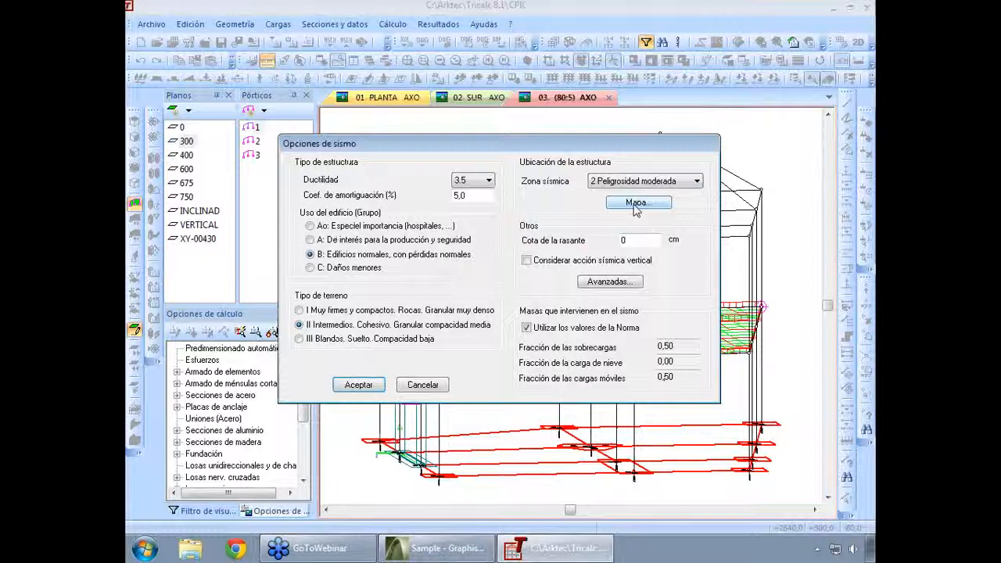
{"action": "left_click", "coordinate": [636, 204]}
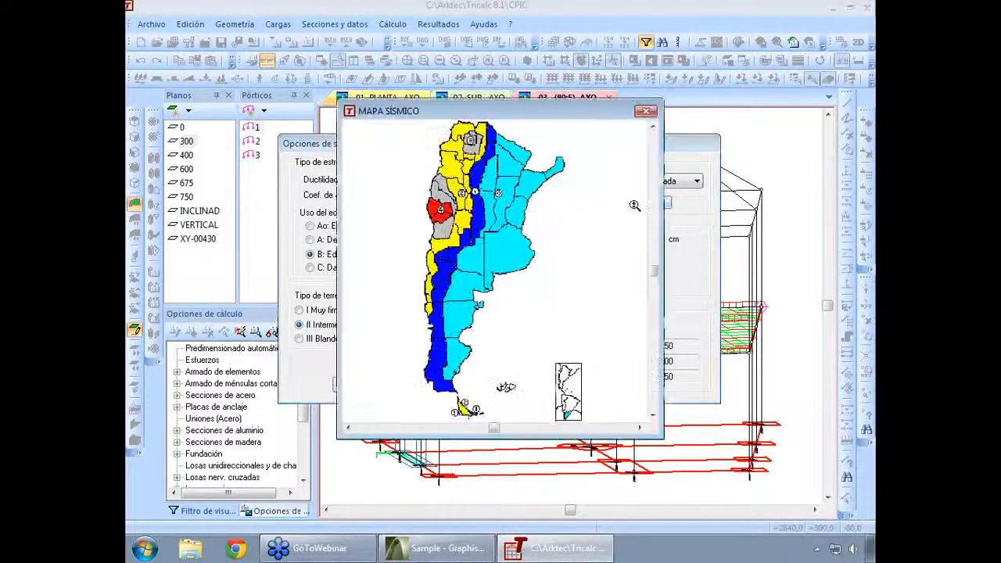
{"action": "left_click", "coordinate": [646, 111]}
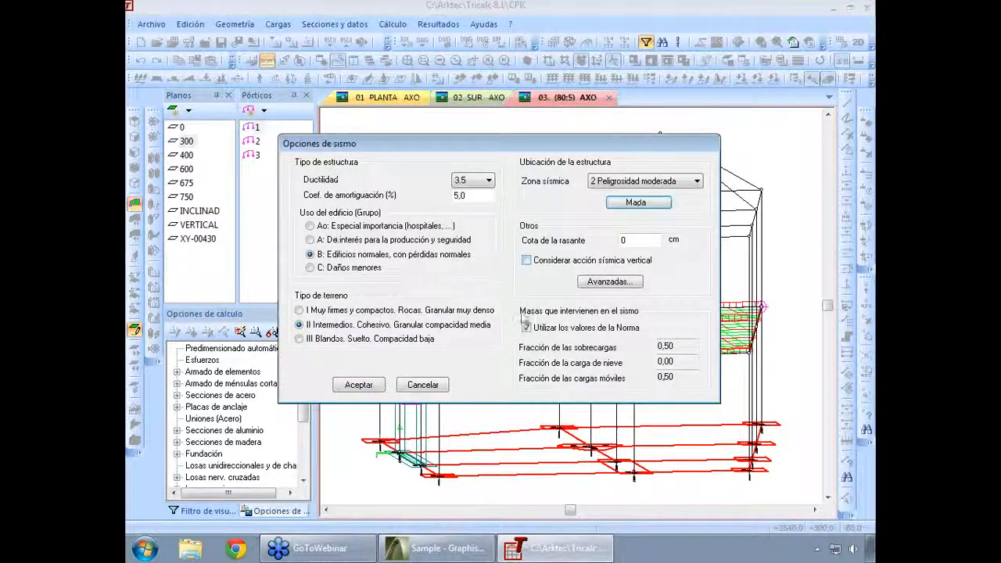
- Accept the seismic options and deactivate the seismic action in the load hypothesis combinations
{"action": "left_click", "coordinate": [351, 384]}
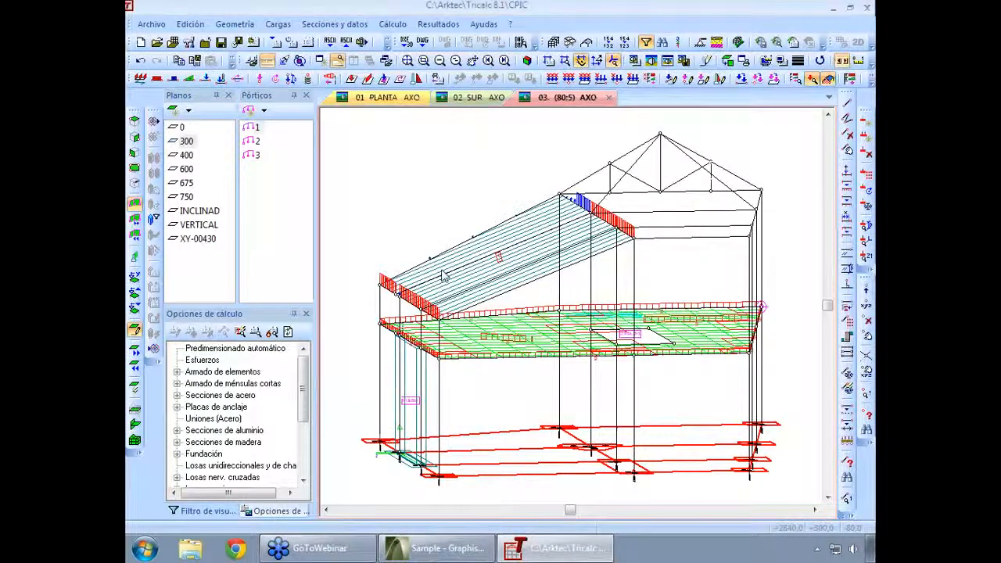
{"action": "mouse_move", "coordinate": [640, 294]}
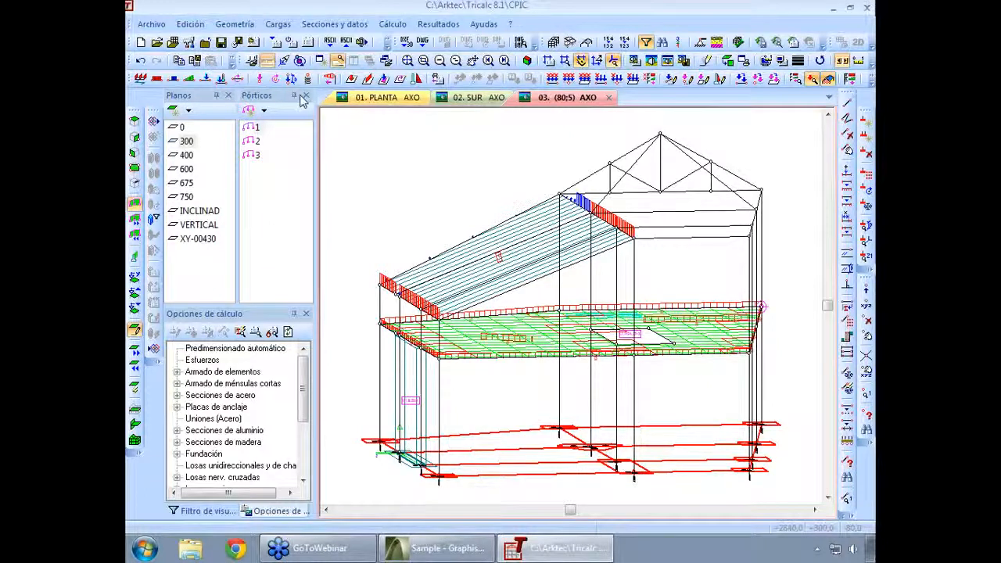
{"action": "left_click", "coordinate": [278, 24]}
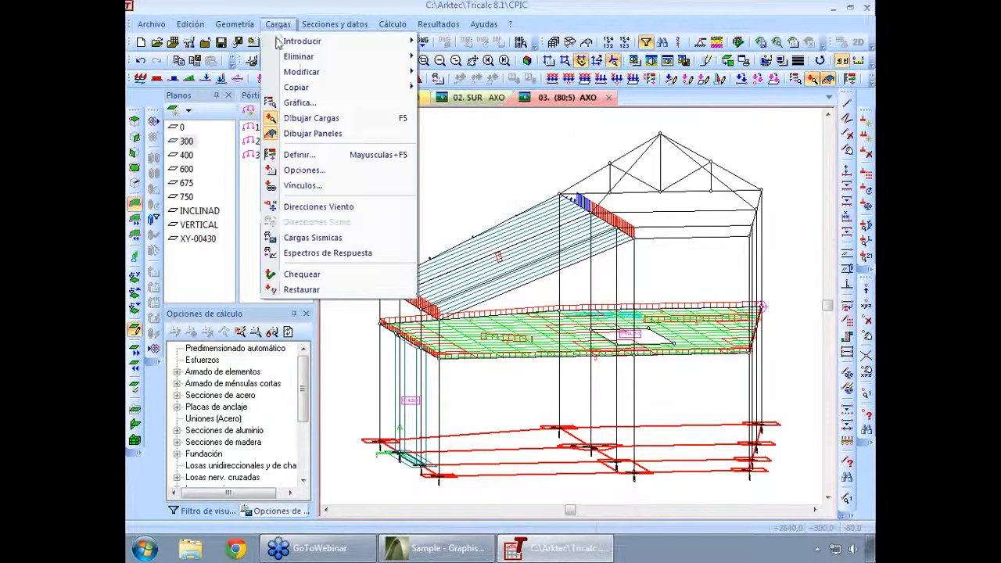
{"action": "left_click", "coordinate": [302, 171]}
{"action": "left_click", "coordinate": [520, 283]}
{"action": "left_click", "coordinate": [482, 388]}
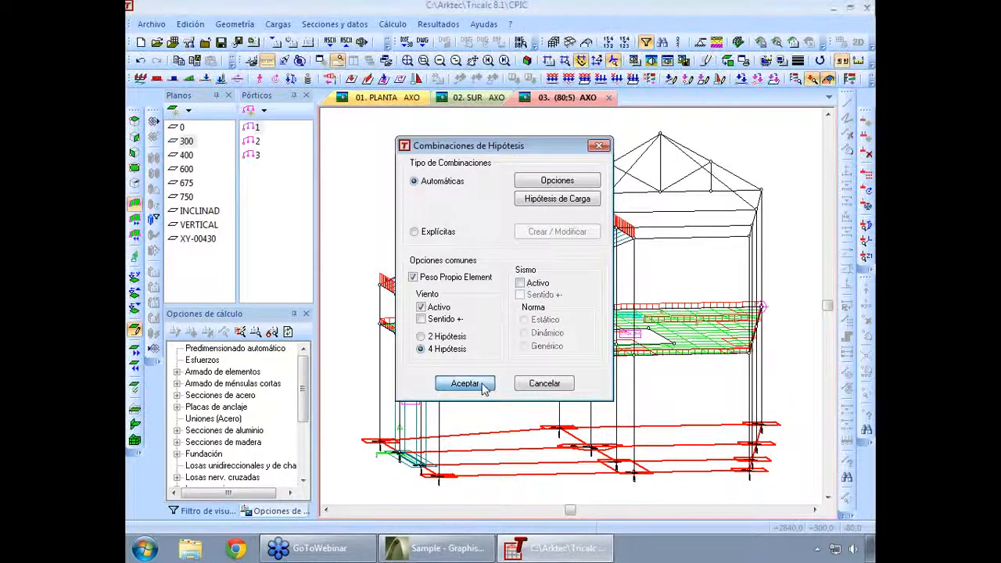
- Start a terrain pressure load for the basement wall with the ground level (cota de la rasante) at 200 cm
{"action": "key", "text": "Right"}
{"action": "key", "text": "Right"}
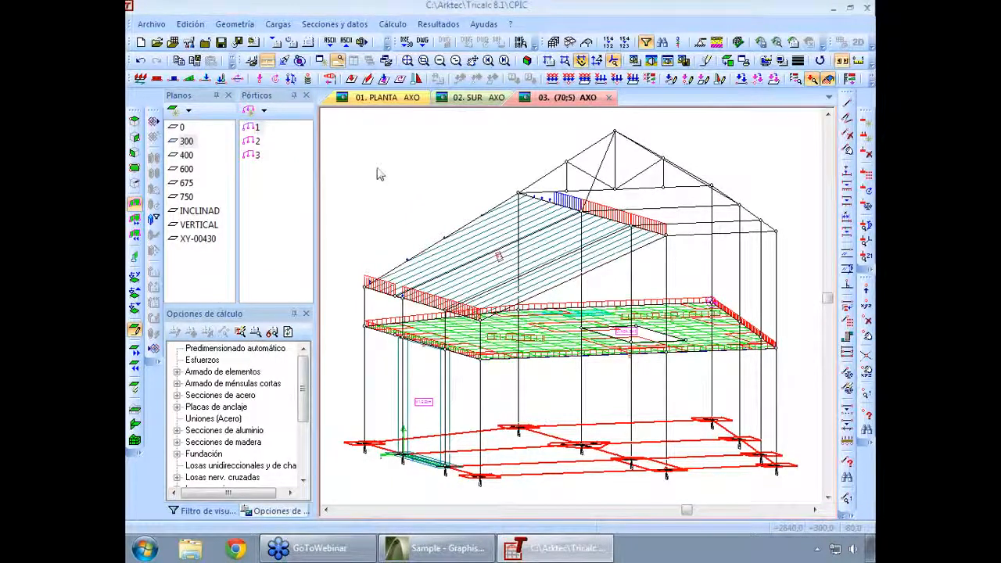
{"action": "left_click", "coordinate": [416, 79]}
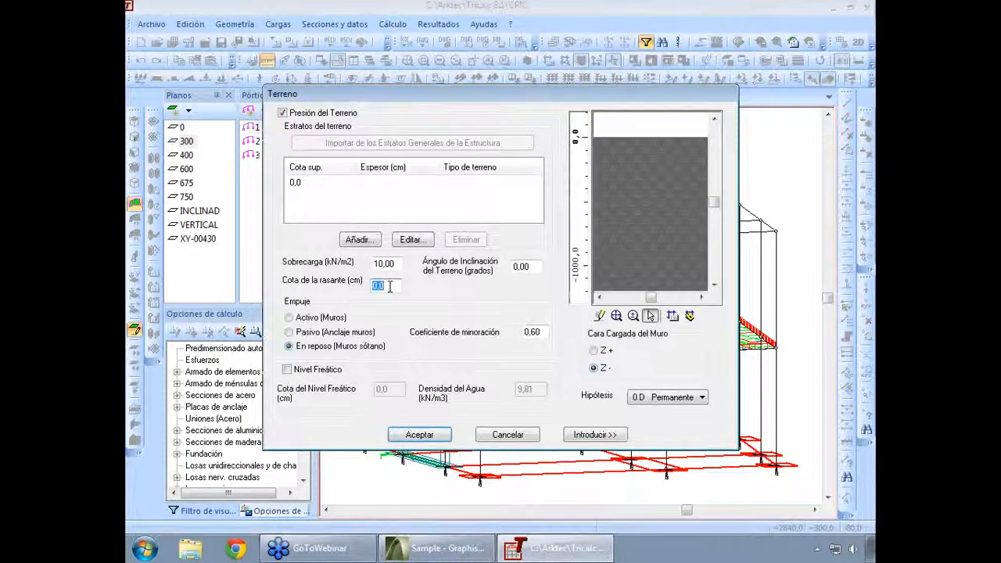
{"action": "type", "text": "200"}
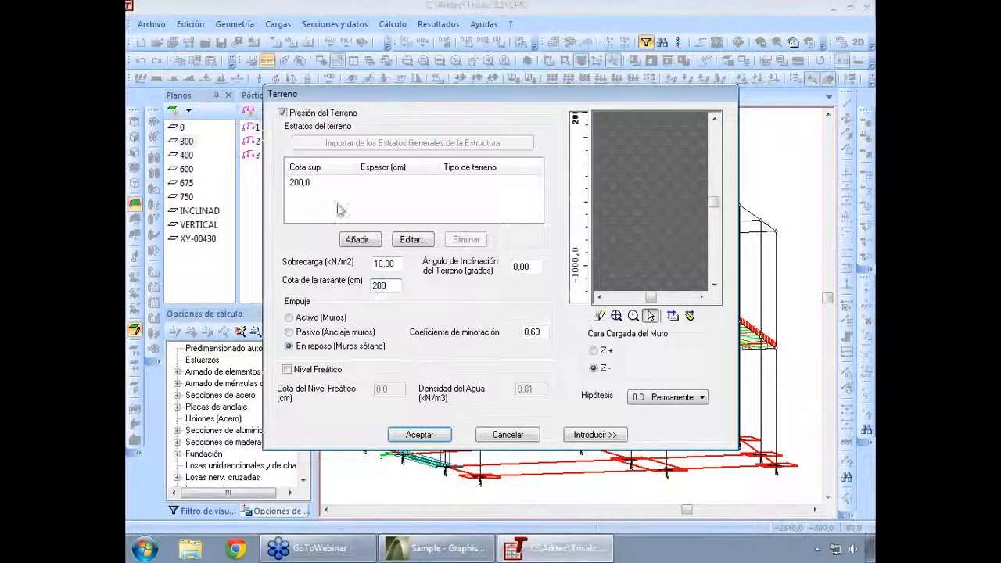
- Fill in the 200 cm stratum's soil properties by copying Arena densa from the terrain database
{"action": "left_click", "coordinate": [311, 183]}
{"action": "left_click", "coordinate": [412, 239]}
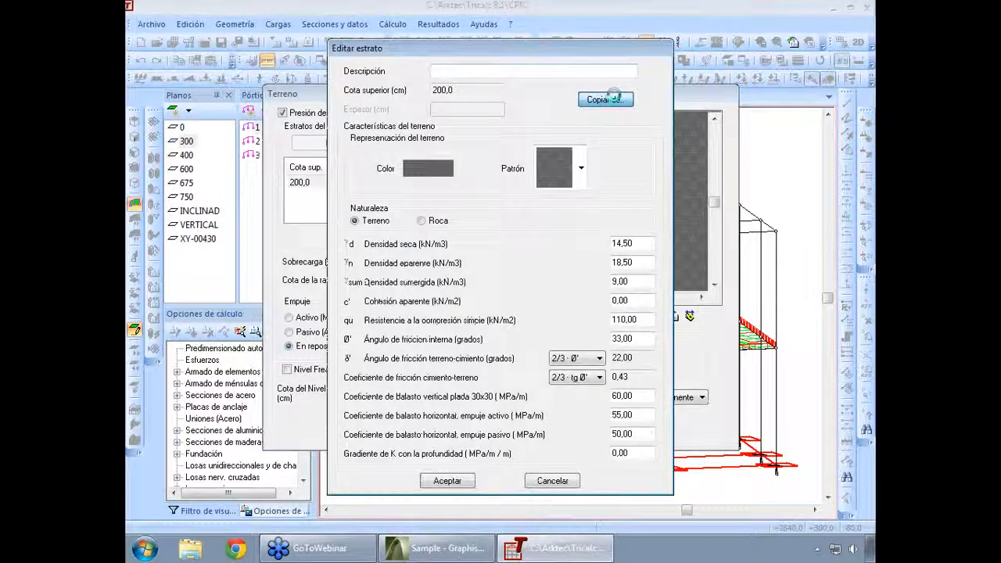
{"action": "left_click", "coordinate": [614, 97]}
{"action": "left_click", "coordinate": [263, 232]}
{"action": "left_click", "coordinate": [267, 250]}
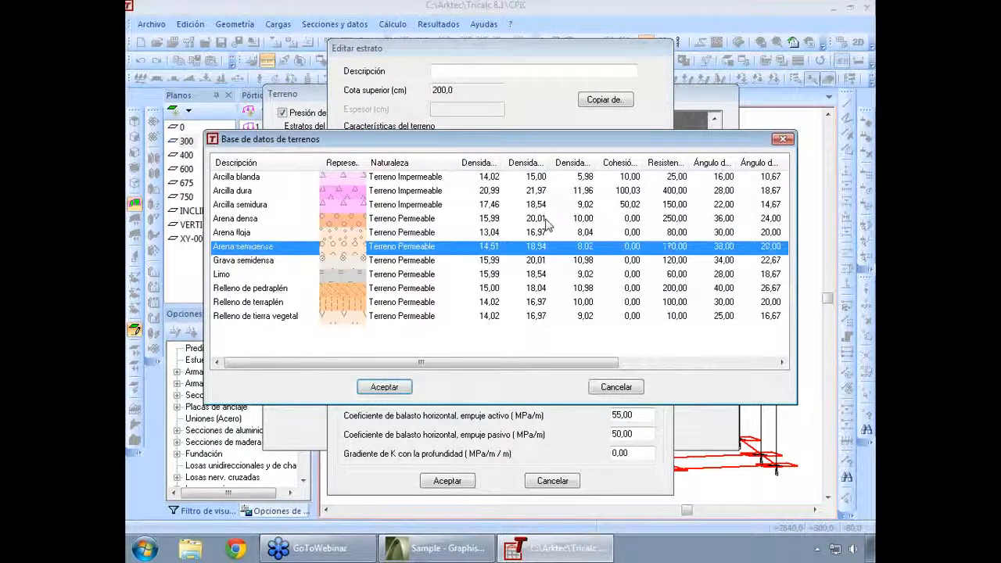
{"action": "left_click", "coordinate": [246, 220]}
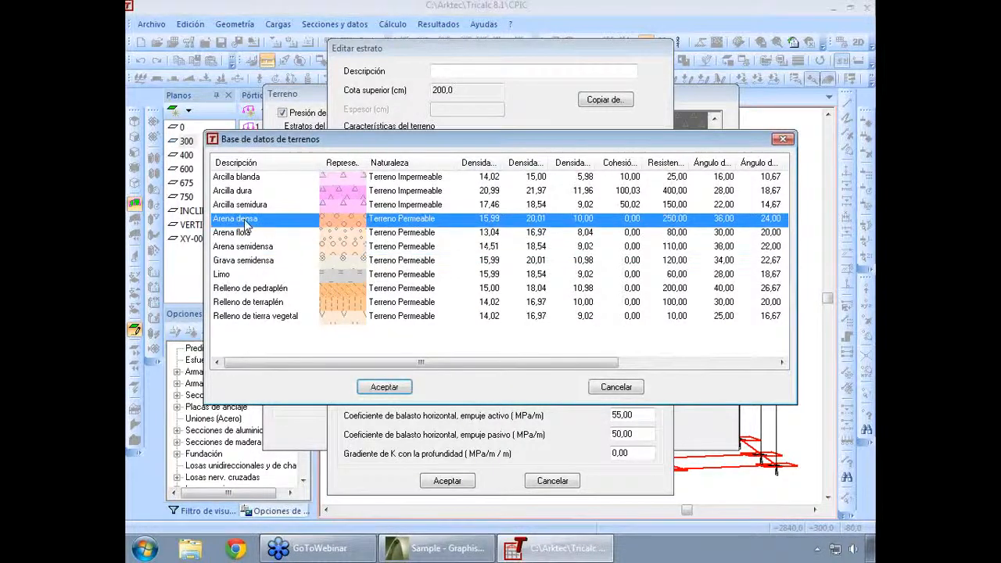
{"action": "left_click", "coordinate": [384, 387]}
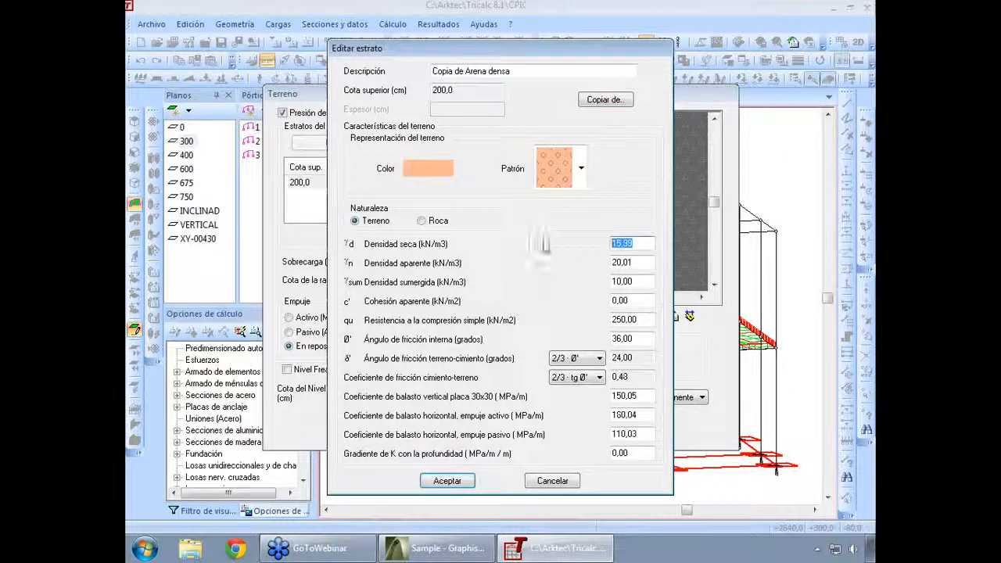
{"action": "left_click", "coordinate": [642, 279]}
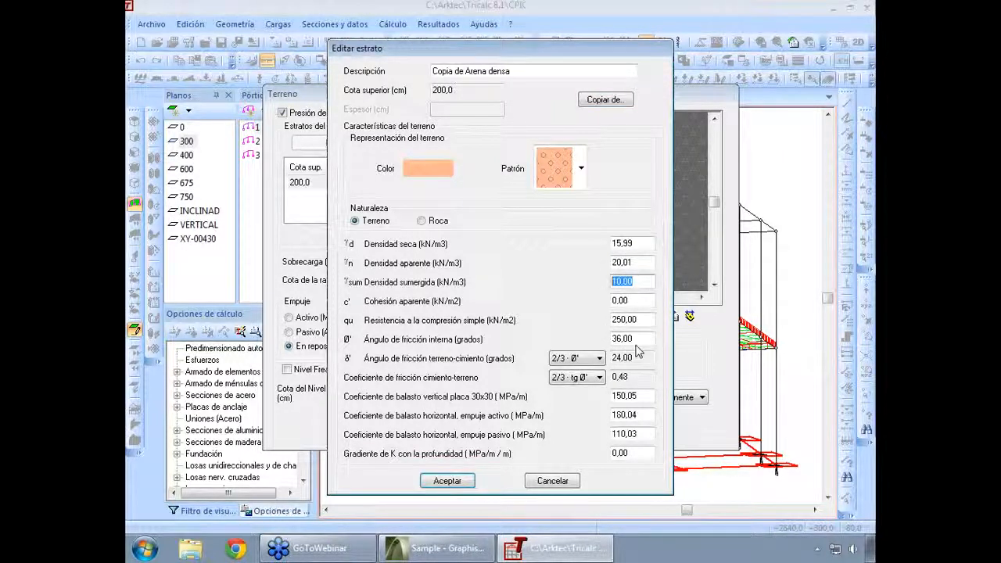
{"action": "left_click", "coordinate": [439, 482]}
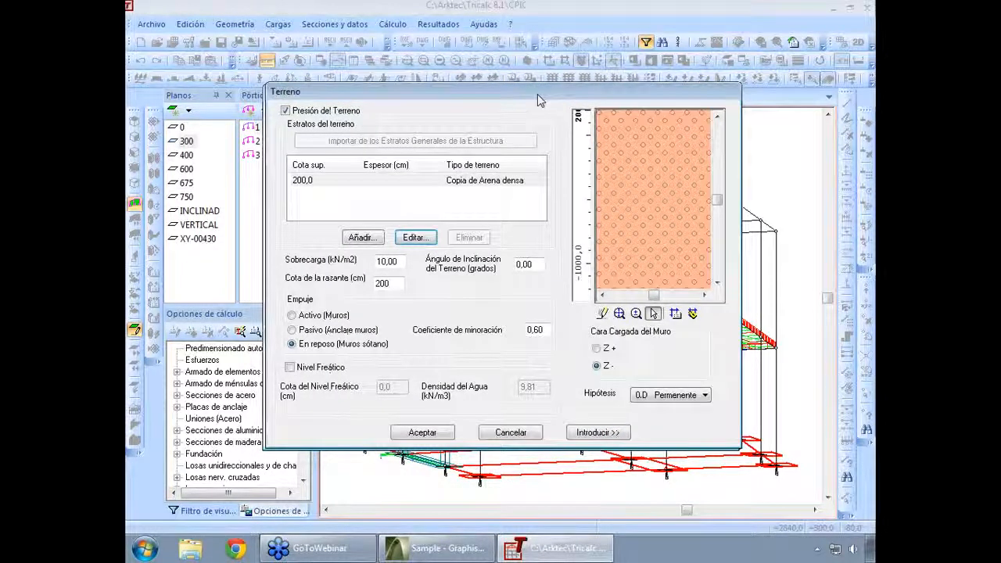
- Set the wall's loaded face to Z+ and apply the terrain load to the basement wall
{"action": "left_click_drag", "start_coordinate": [537, 94], "coordinate": [551, 88]}
{"action": "left_click", "coordinate": [610, 336]}
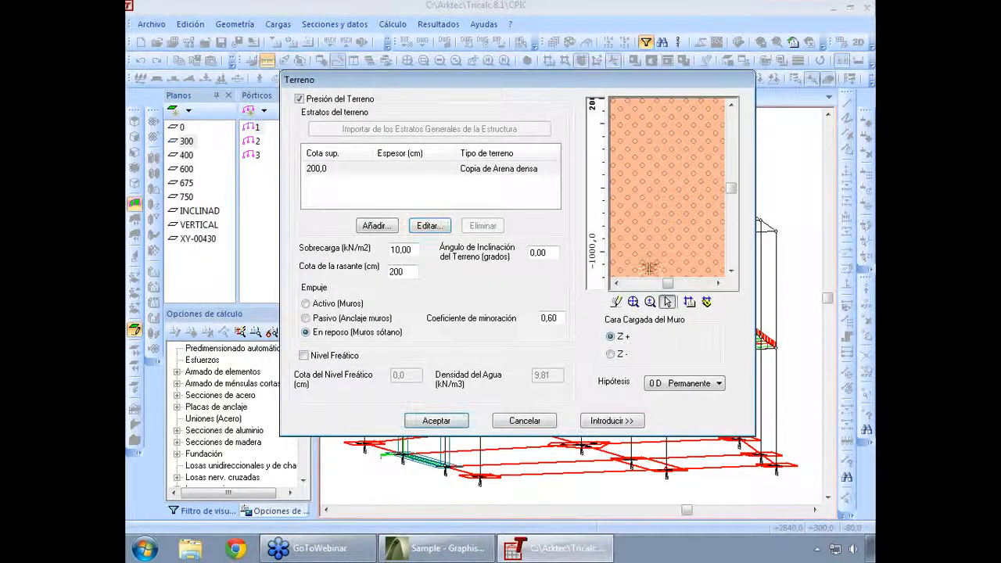
{"action": "left_click", "coordinate": [613, 421]}
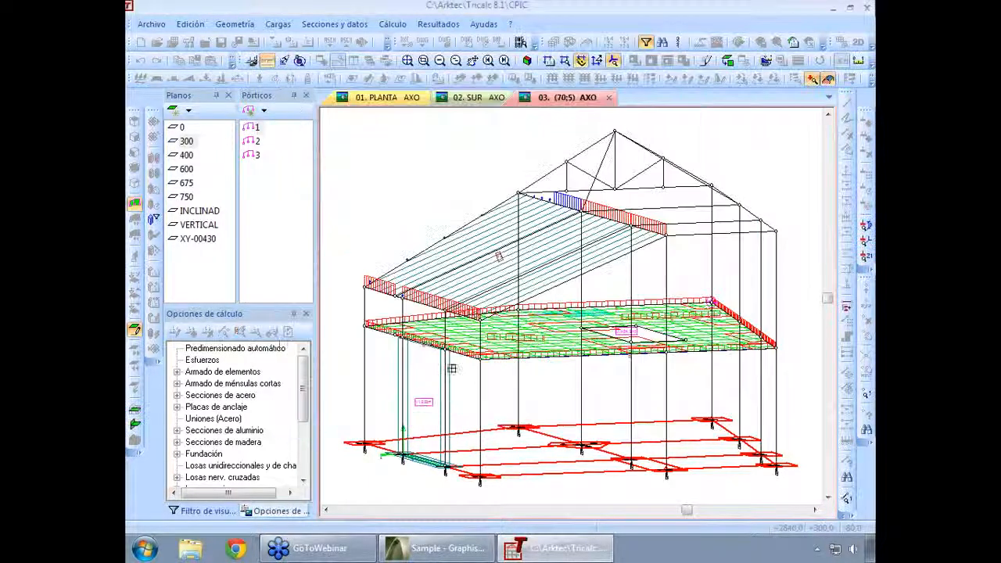
{"action": "scroll", "coordinate": [440, 452], "scroll_direction": "up", "scroll_amount": 2}
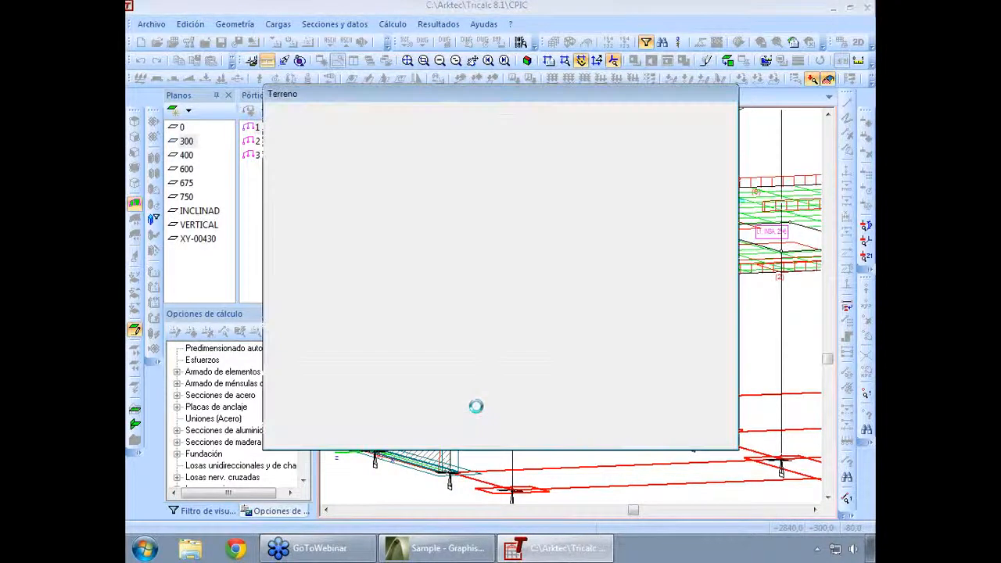
{"action": "key", "text": "Escape"}
{"action": "scroll", "coordinate": [480, 413], "scroll_direction": "down", "scroll_amount": 2}
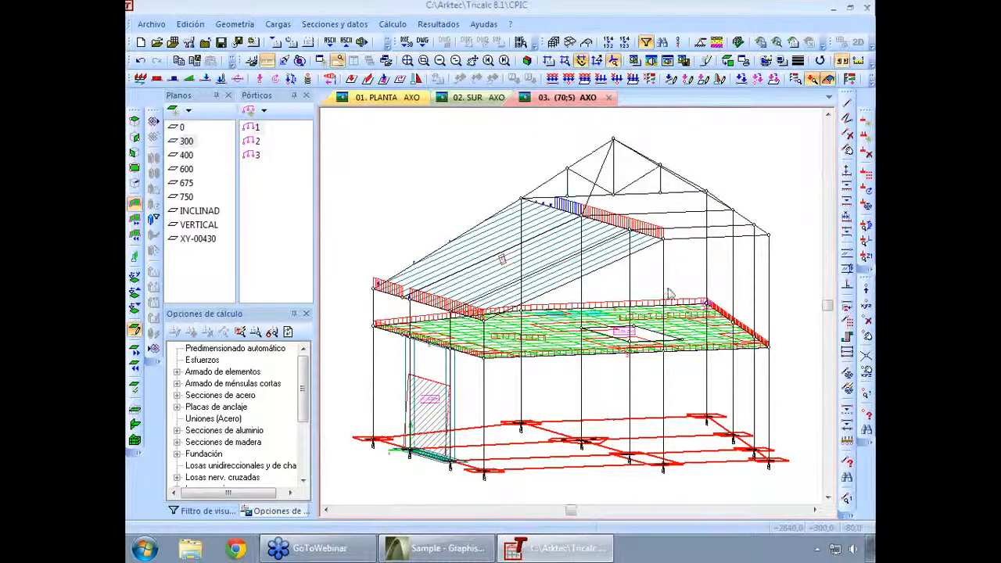
- Open the section definition and examine the Arcelor-Mittal laminated steel series, including _HE, _U and _L
{"action": "left_click", "coordinate": [346, 26]}
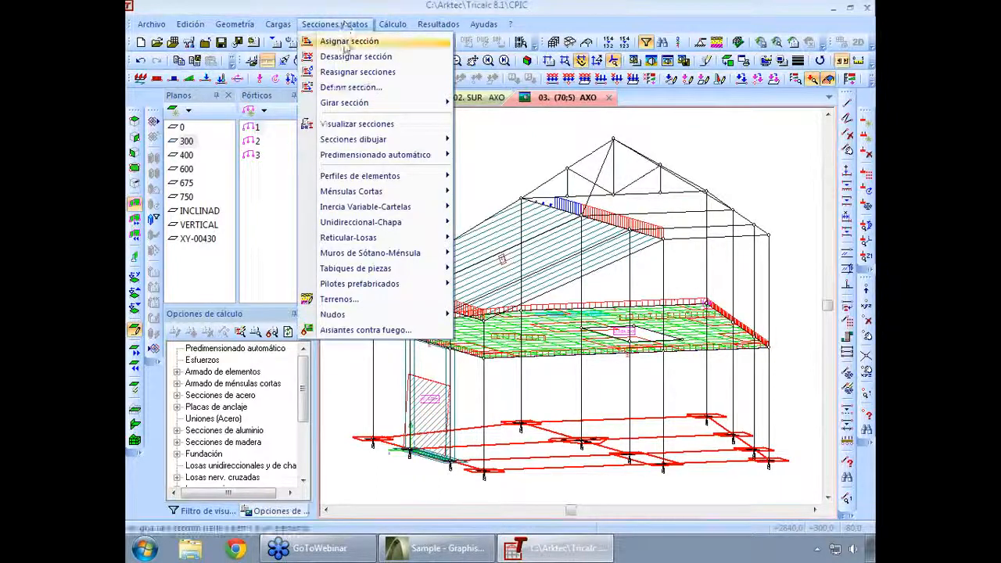
{"action": "mouse_move", "coordinate": [361, 178]}
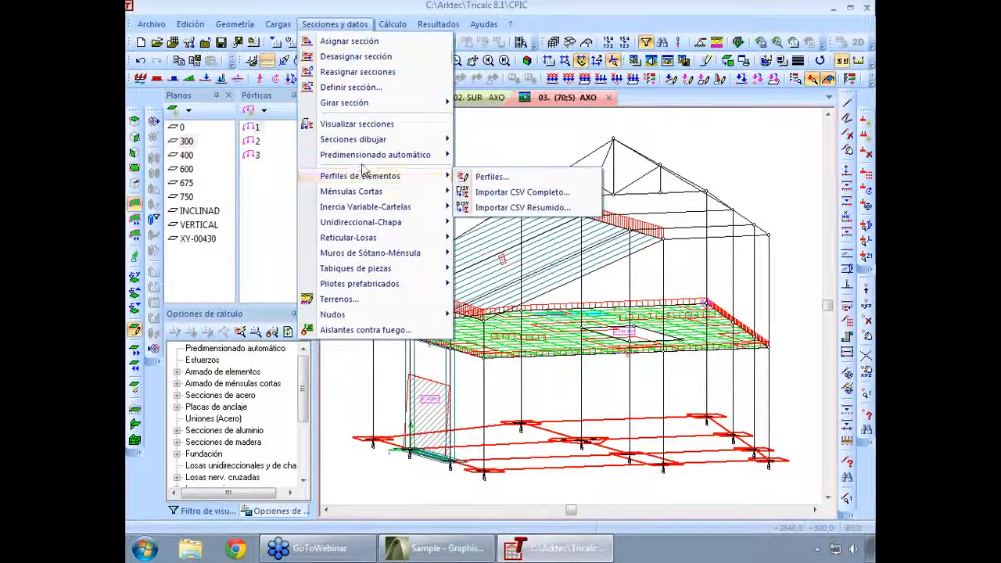
{"action": "left_click", "coordinate": [370, 88]}
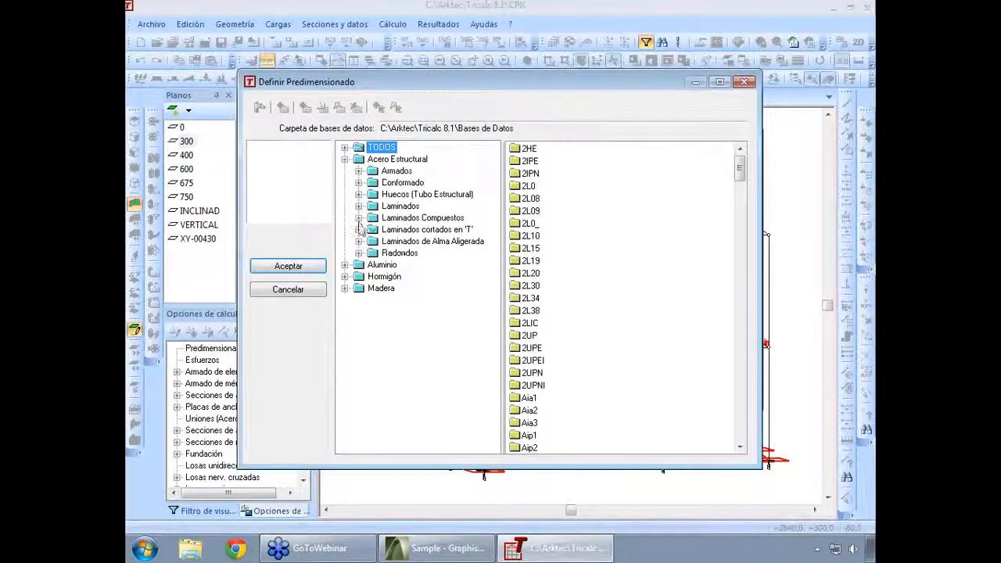
{"action": "left_click", "coordinate": [358, 242]}
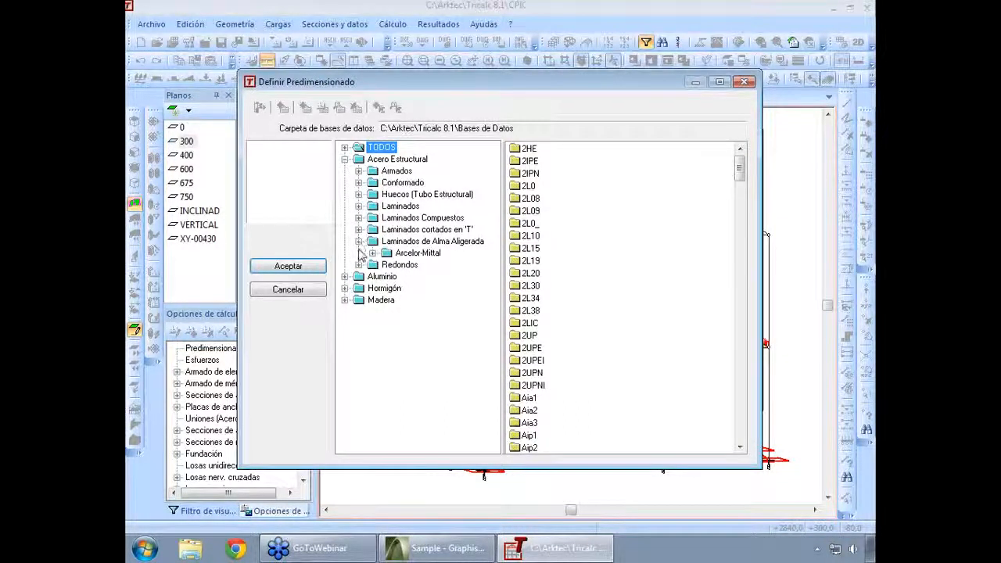
{"action": "left_click", "coordinate": [358, 206]}
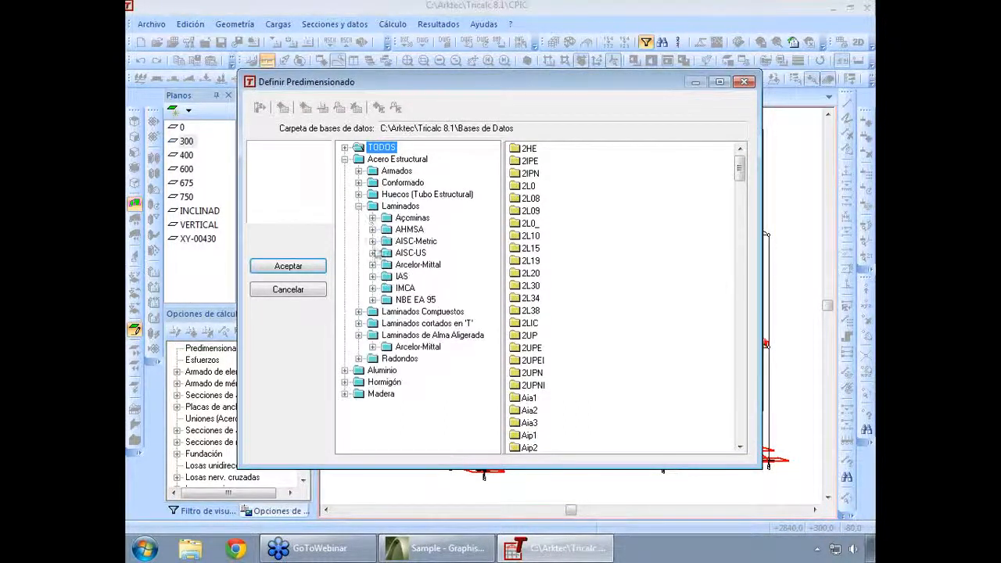
{"action": "left_click", "coordinate": [372, 265]}
{"action": "left_click", "coordinate": [417, 287]}
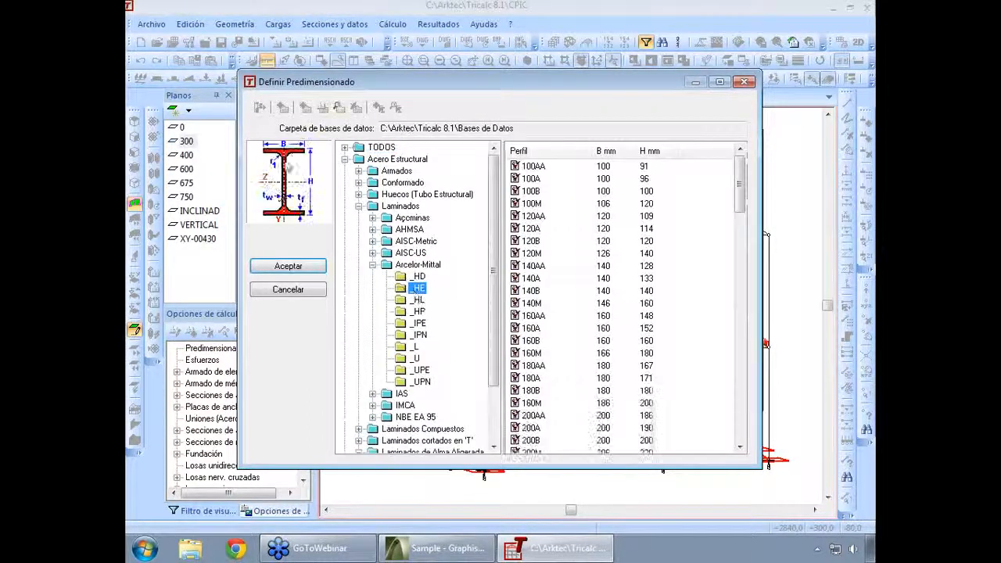
{"action": "left_click", "coordinate": [416, 358]}
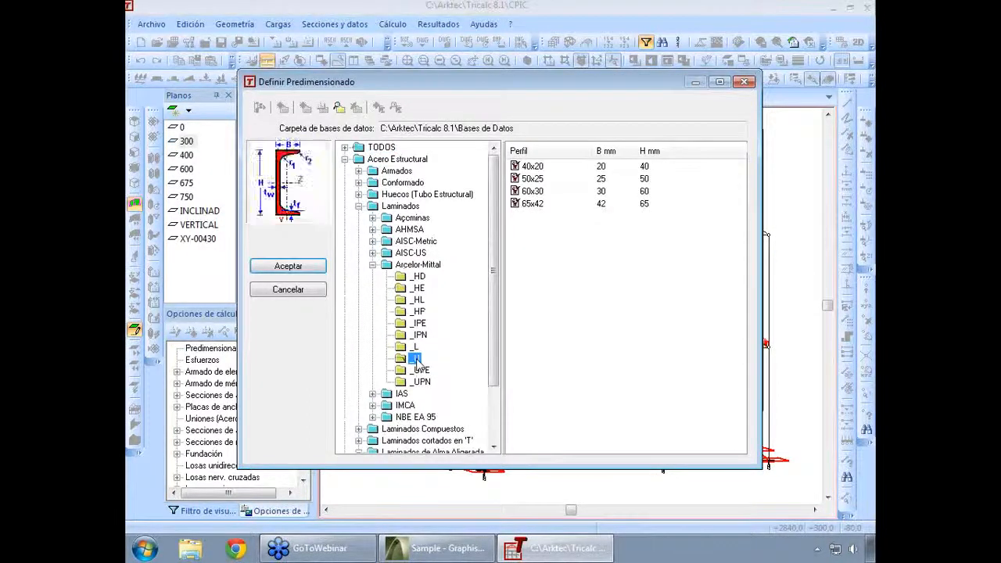
{"action": "left_click", "coordinate": [415, 346]}
- Examine the laminated steel profile series of AHMSA, AISC-Metric and IAS in the section database
{"action": "left_click", "coordinate": [372, 229]}
{"action": "left_click", "coordinate": [418, 253]}
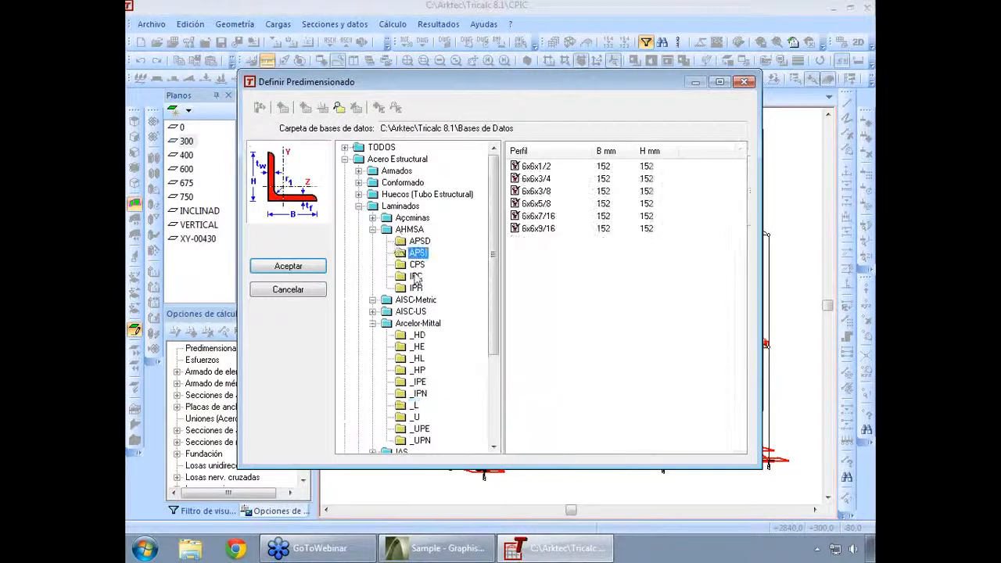
{"action": "left_click", "coordinate": [416, 276]}
{"action": "left_click", "coordinate": [372, 299]}
{"action": "left_click", "coordinate": [414, 323]}
{"action": "left_click", "coordinate": [412, 370]}
{"action": "left_click", "coordinate": [419, 241]}
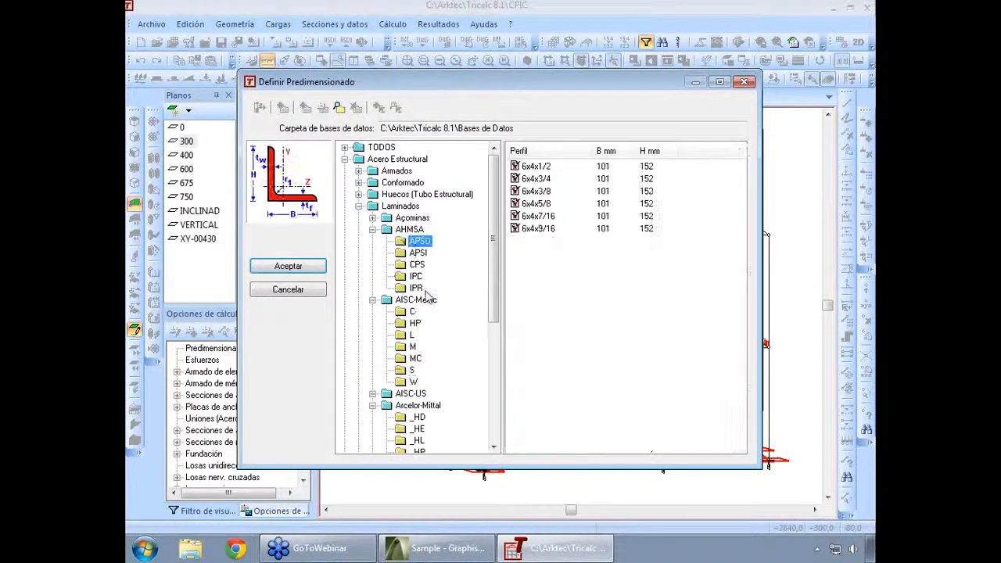
{"action": "scroll", "coordinate": [426, 297], "scroll_direction": "down", "scroll_amount": 6}
{"action": "left_click", "coordinate": [372, 323]}
{"action": "left_click", "coordinate": [413, 335]}
{"action": "left_click", "coordinate": [419, 346]}
{"action": "left_click", "coordinate": [412, 369]}
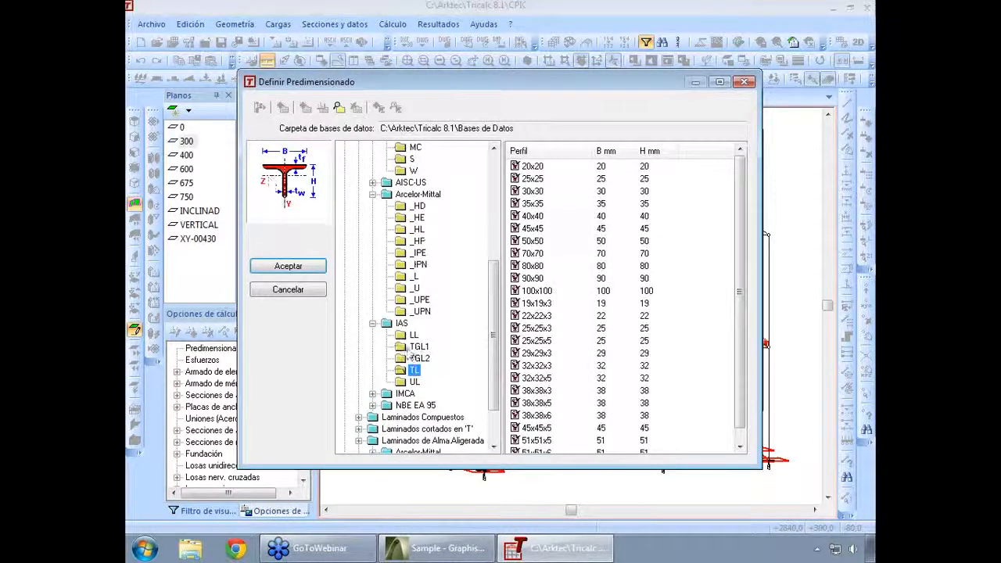
{"action": "scroll", "coordinate": [417, 358], "scroll_direction": "down", "scroll_amount": 2}
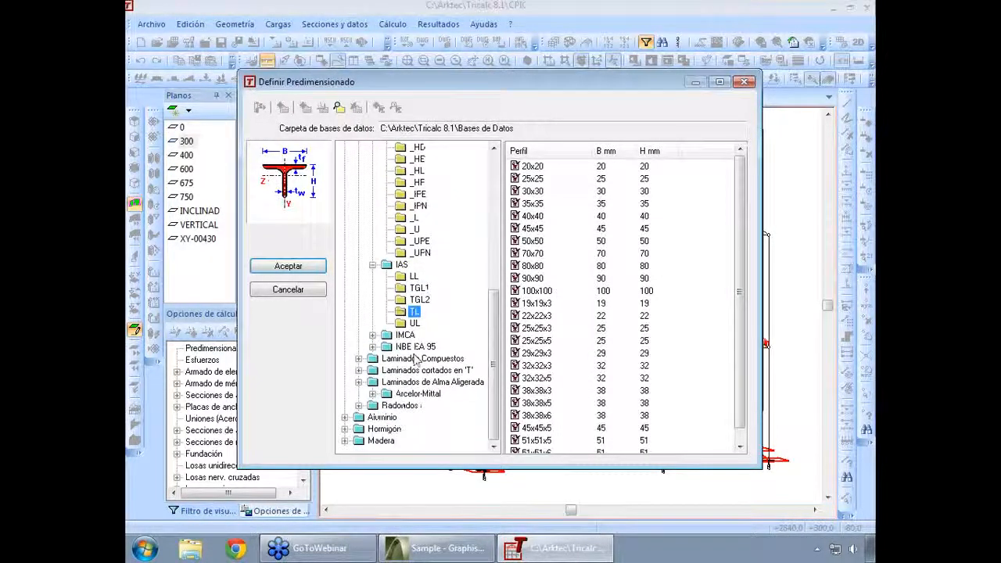
- Examine the ALUSTOCK aluminium series and the concrete section series in the section database
{"action": "left_click", "coordinate": [345, 417]}
{"action": "left_click", "coordinate": [358, 409]}
{"action": "left_click", "coordinate": [403, 393]}
{"action": "left_click", "coordinate": [404, 416]}
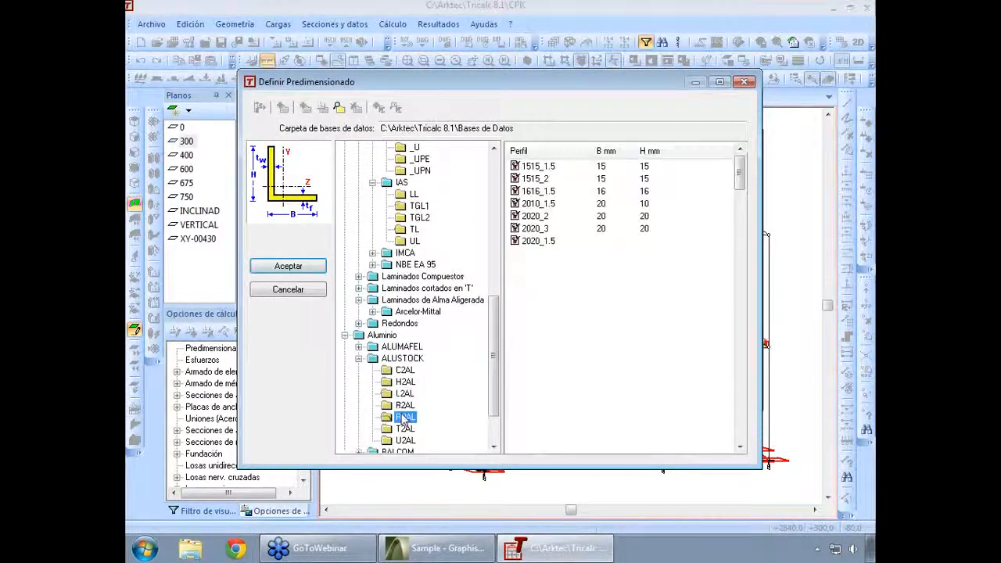
{"action": "scroll", "coordinate": [401, 422], "scroll_direction": "down", "scroll_amount": 2}
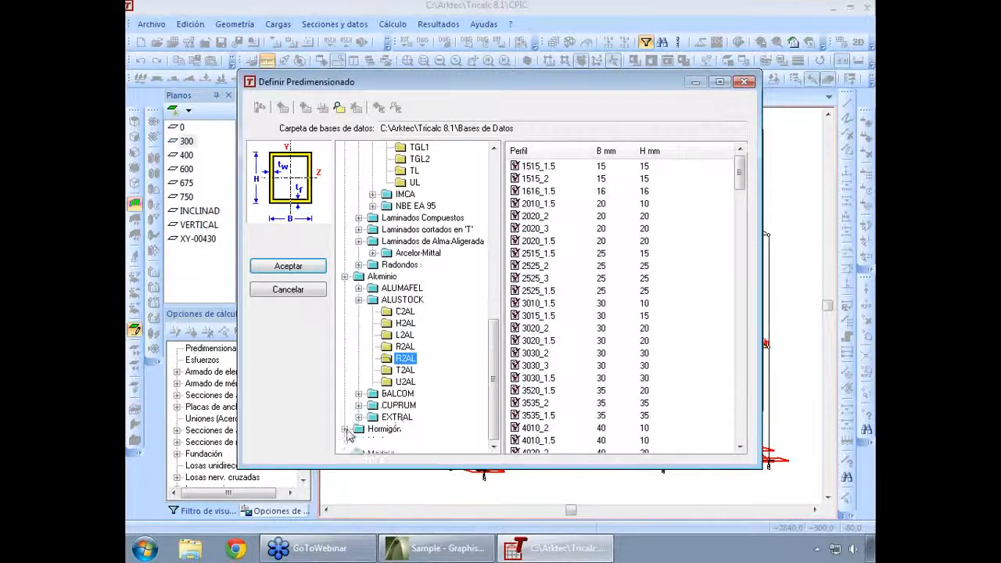
{"action": "left_click", "coordinate": [345, 429]}
{"action": "left_click", "coordinate": [389, 393]}
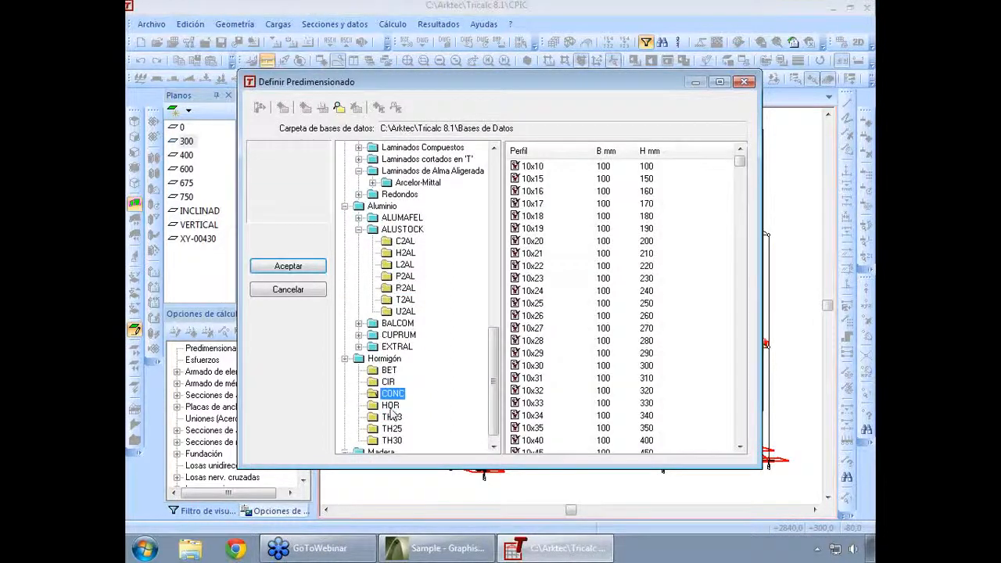
{"action": "left_click", "coordinate": [391, 406]}
- Examine the solid (Maciza) and glued laminated (Laminada) timber section series in the section database
{"action": "left_click", "coordinate": [345, 440]}
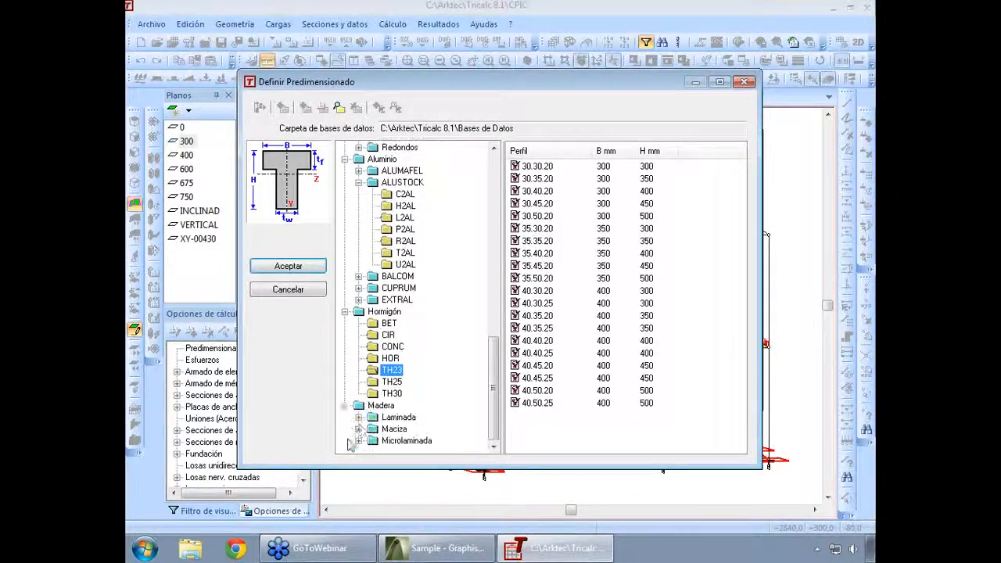
{"action": "left_click", "coordinate": [359, 431]}
{"action": "left_click", "coordinate": [397, 405]}
{"action": "left_click", "coordinate": [402, 382]}
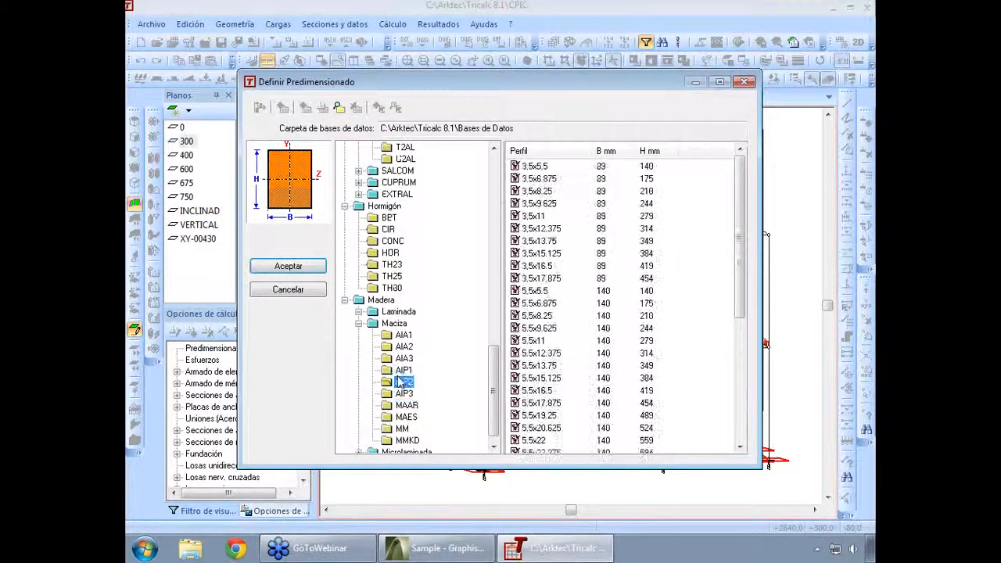
{"action": "left_click", "coordinate": [401, 347]}
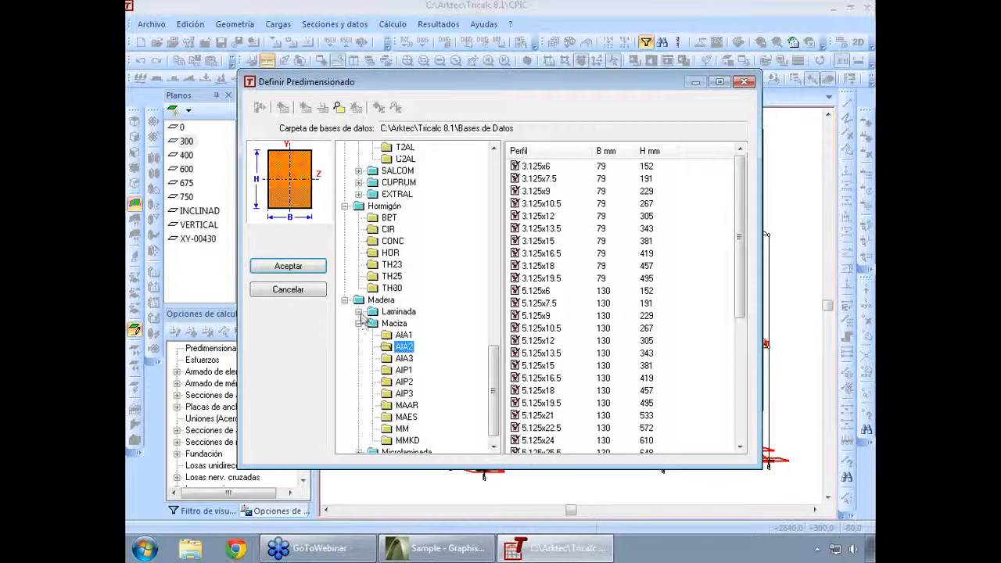
{"action": "left_click", "coordinate": [359, 311]}
{"action": "left_click", "coordinate": [406, 323]}
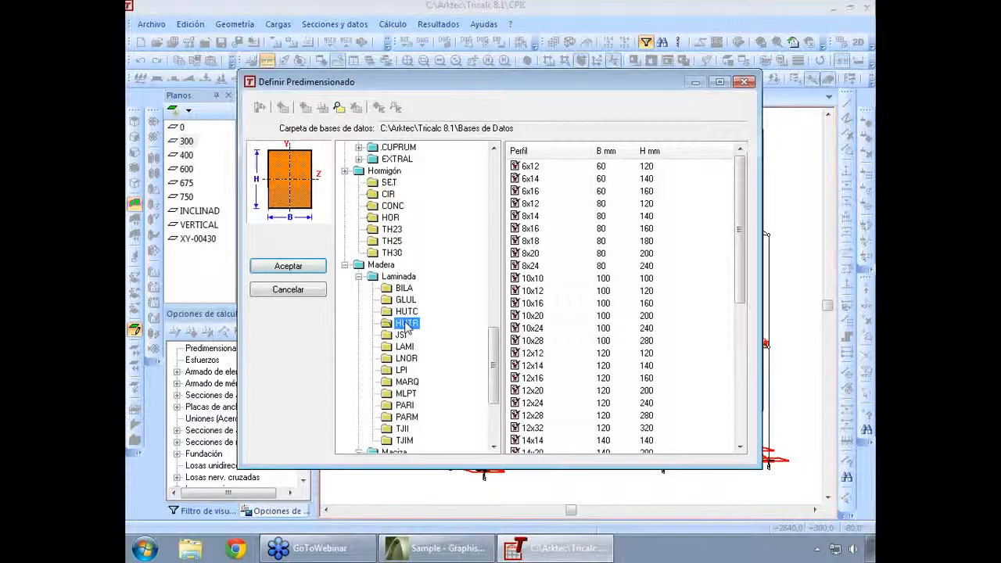
- Choose the HOR 30x30 concrete section and assign it to the foundation bars, ground-floor columns and floor beams up to the 300 plane
{"action": "left_click", "coordinate": [406, 312]}
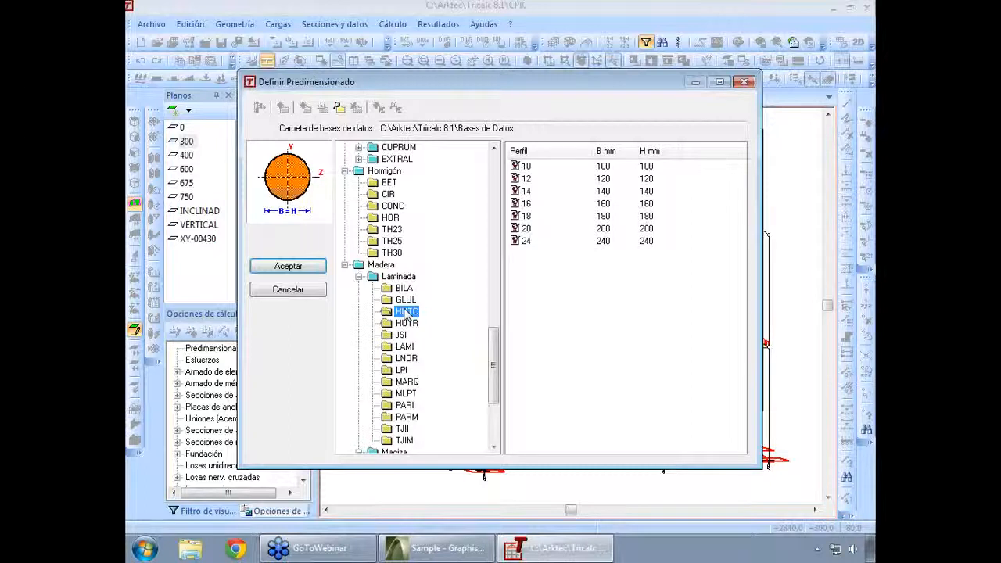
{"action": "scroll", "coordinate": [403, 312], "scroll_direction": "up", "scroll_amount": 3}
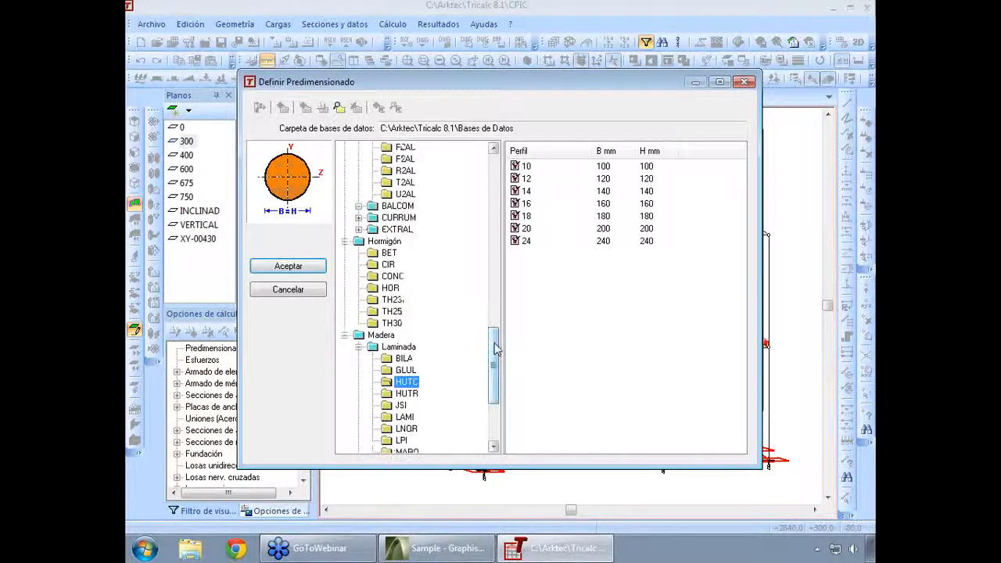
{"action": "left_click", "coordinate": [389, 312]}
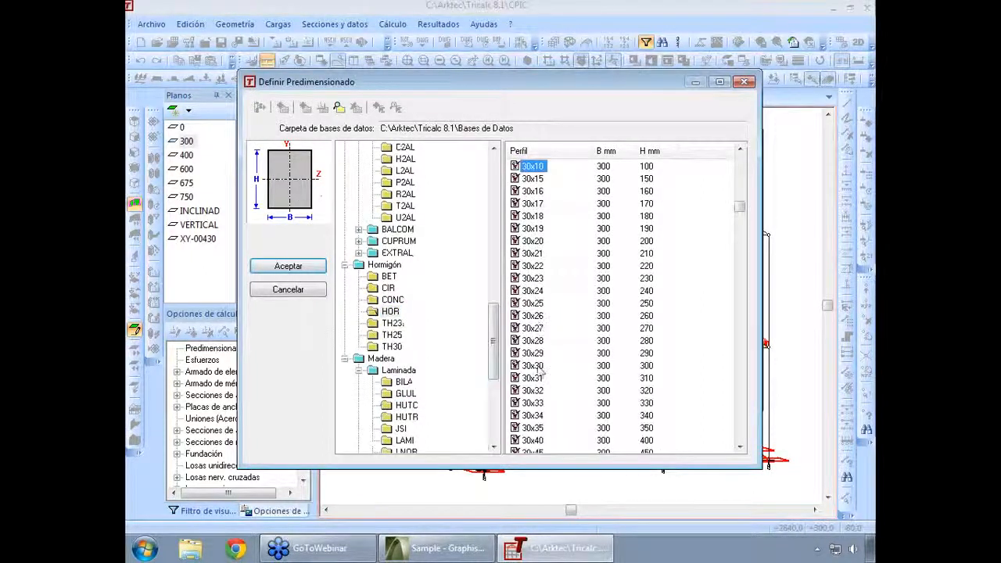
{"action": "left_click", "coordinate": [536, 365]}
{"action": "left_click", "coordinate": [289, 266]}
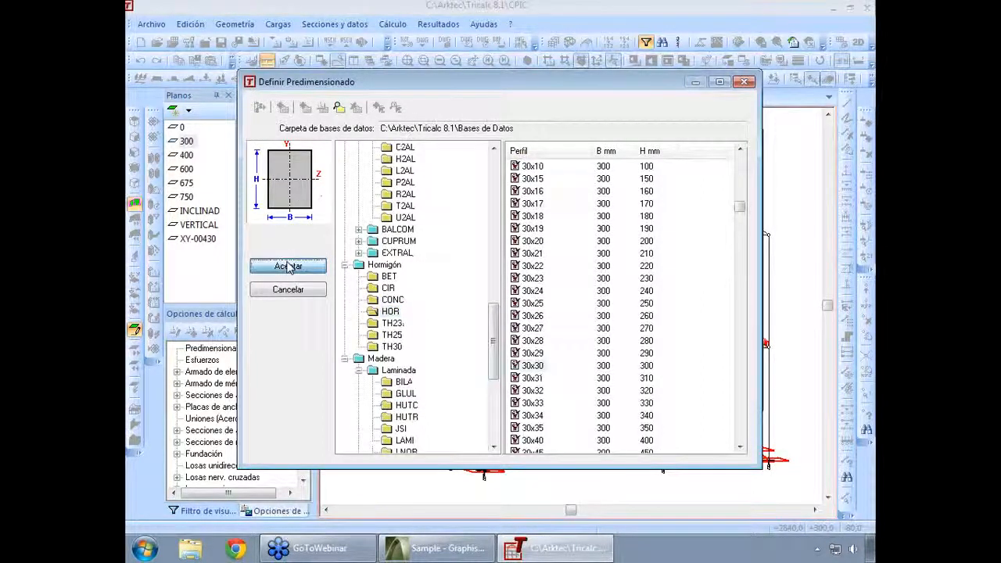
{"action": "left_click", "coordinate": [556, 160]}
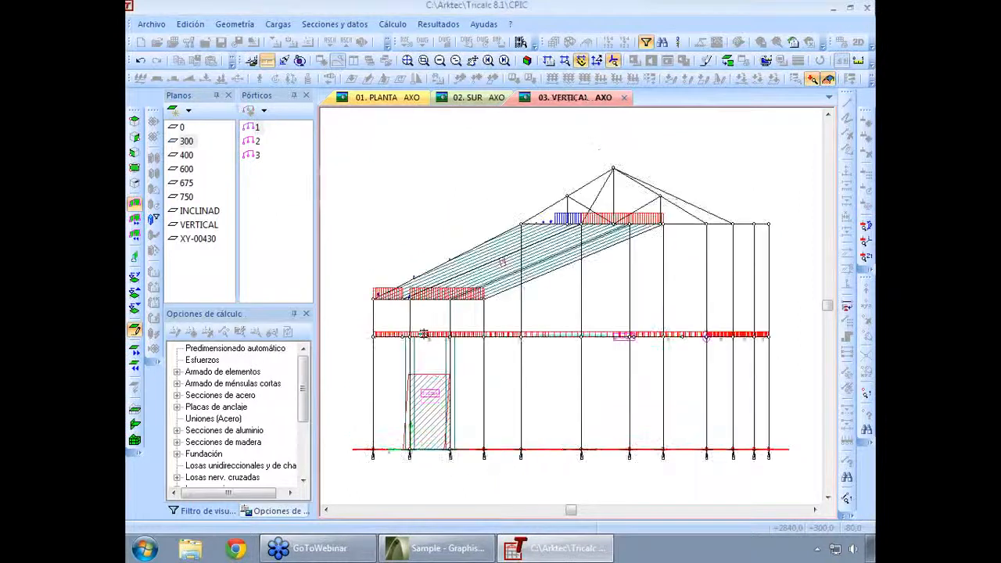
{"action": "left_click_drag", "start_coordinate": [357, 319], "coordinate": [793, 476]}
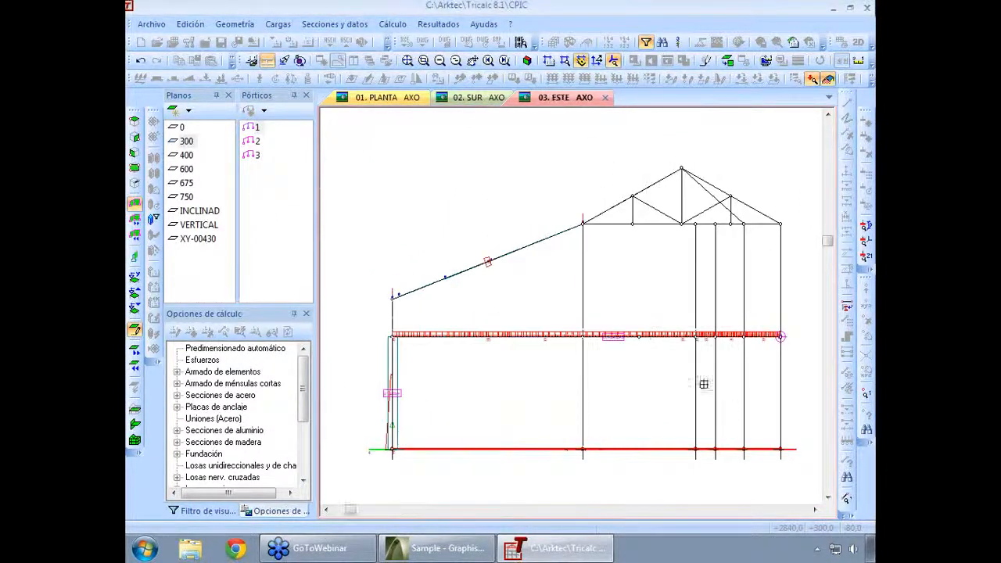
- Assign the HOR 30x30 concrete section to the bars of the sloping roof plane
{"action": "left_click_drag", "start_coordinate": [586, 201], "coordinate": [364, 308]}
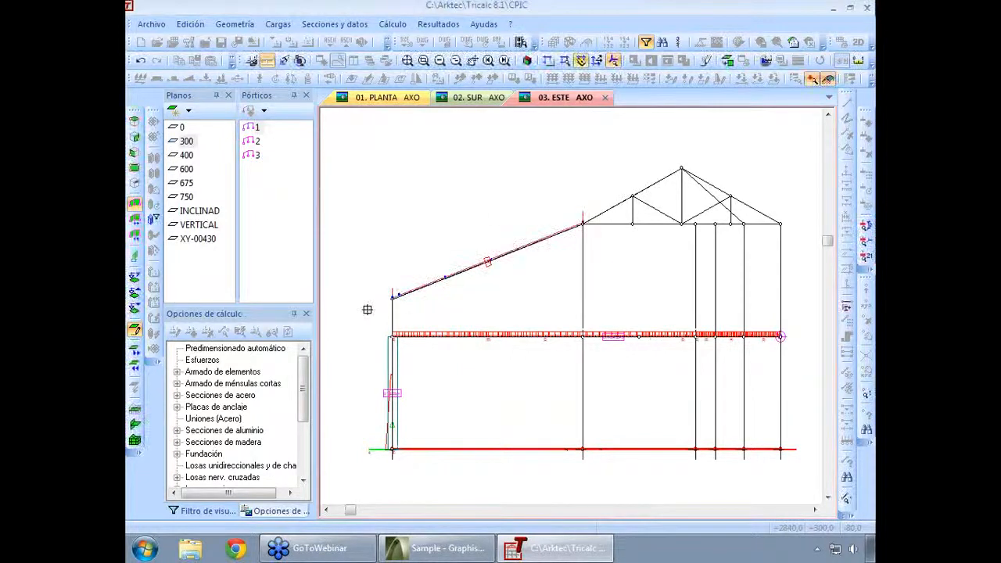
{"action": "key", "text": "Right"}
{"action": "key", "text": "Right"}
{"action": "key", "text": "Down"}
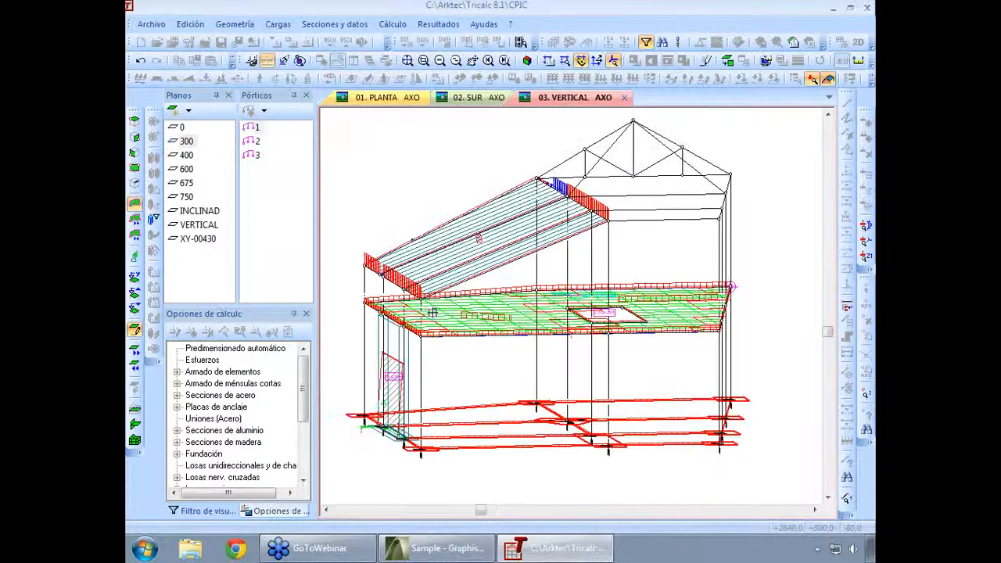
{"action": "scroll", "coordinate": [632, 385], "scroll_direction": "up", "scroll_amount": 1}
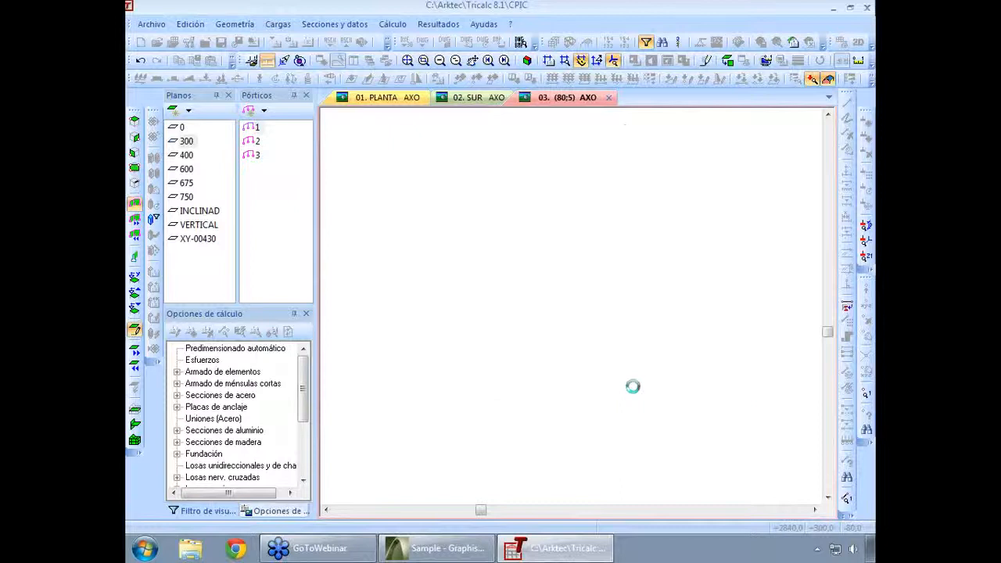
{"action": "scroll", "coordinate": [566, 368], "scroll_direction": "down", "scroll_amount": 1}
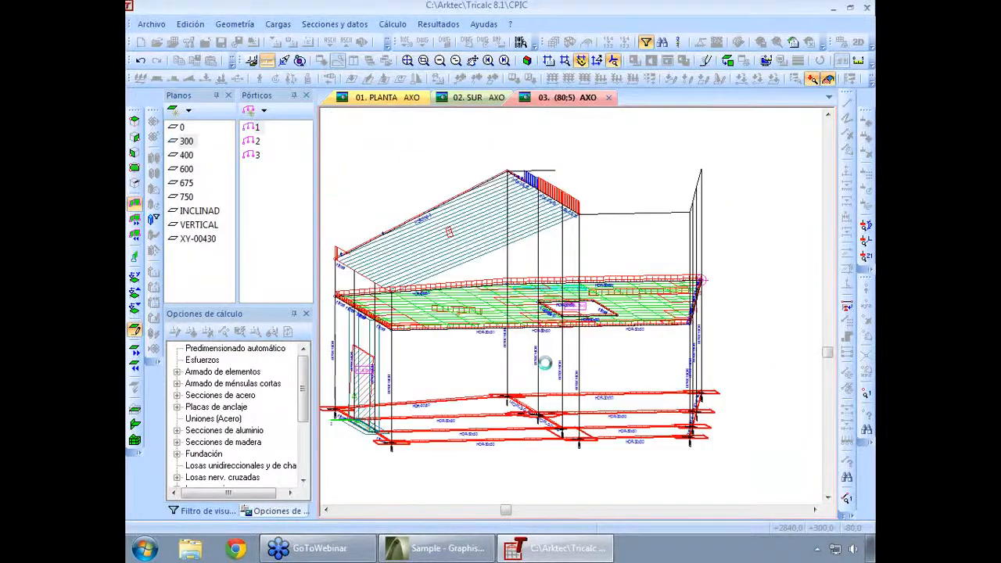
{"action": "scroll", "coordinate": [398, 364], "scroll_direction": "down", "scroll_amount": 1}
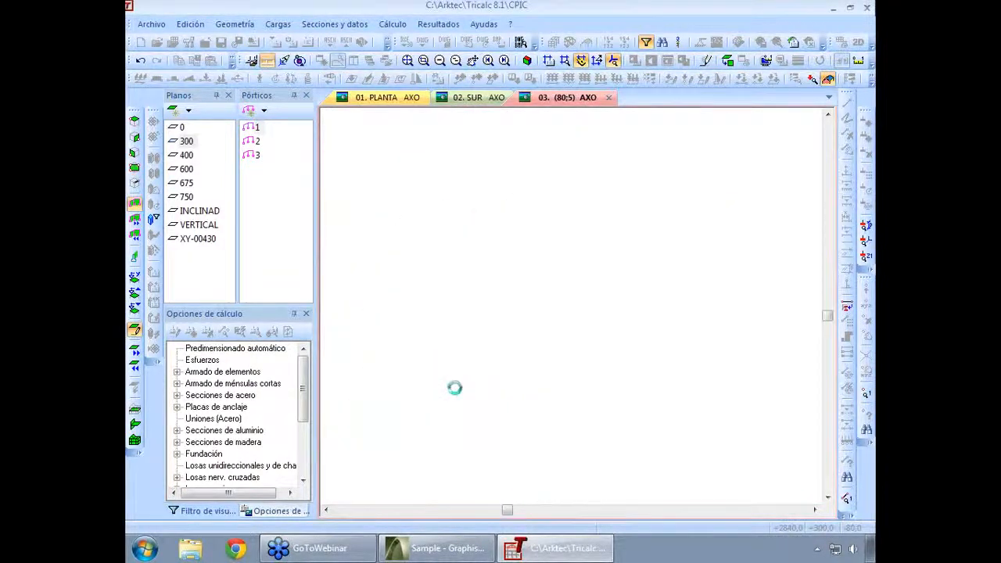
- Assign the HOR 30x30 section to the short upper columns under the low edge of the sloping roof
{"action": "key", "text": "Up"}
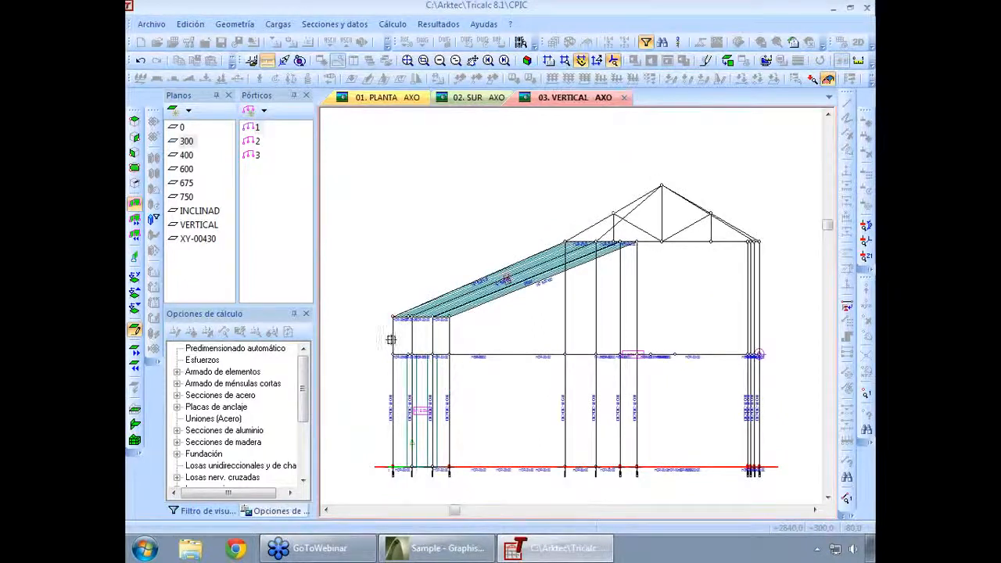
{"action": "left_click", "coordinate": [412, 336]}
{"action": "left_click", "coordinate": [432, 337]}
{"action": "left_click", "coordinate": [447, 337]}
{"action": "right_click", "coordinate": [483, 337]}
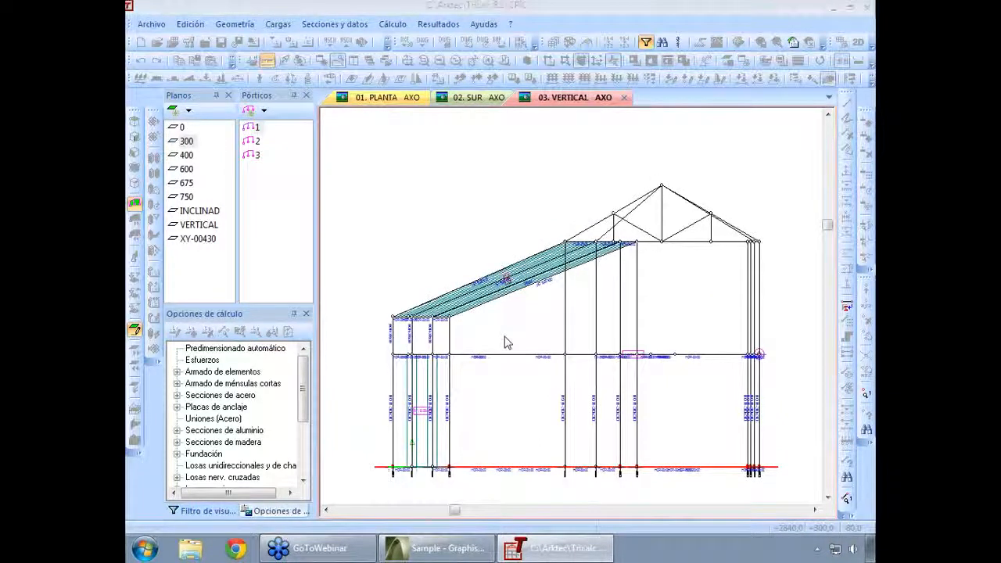
- Assign the HOR 30x30 section to the upper columns under the high edge of the sloping roof
{"action": "left_click", "coordinate": [481, 161]}
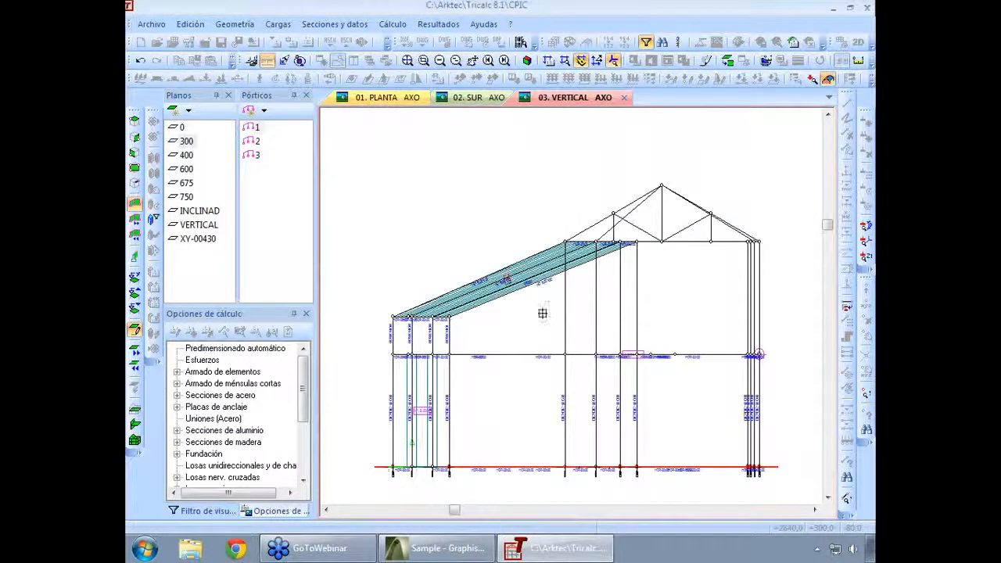
{"action": "left_click", "coordinate": [567, 301]}
{"action": "left_click", "coordinate": [594, 297]}
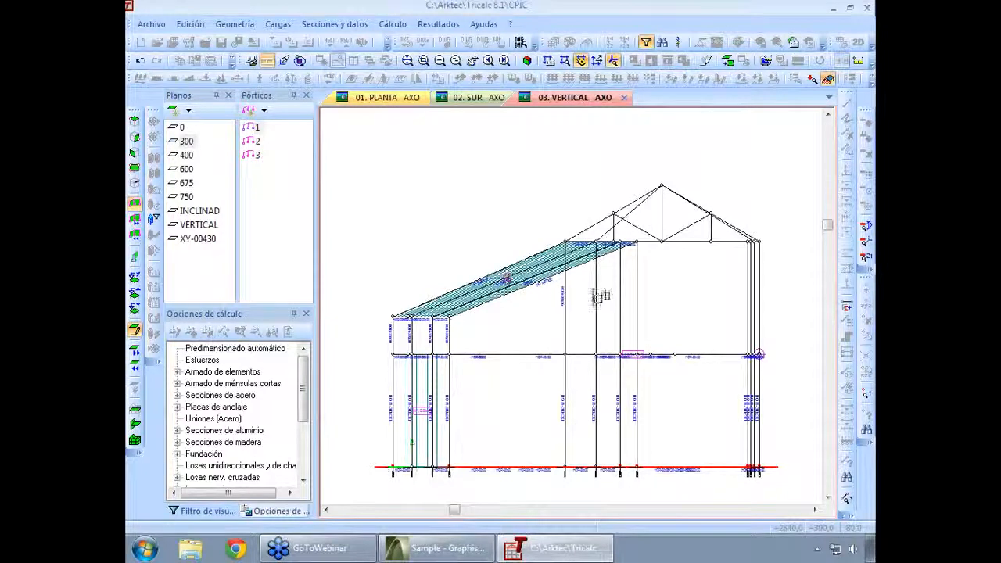
{"action": "left_click", "coordinate": [617, 290]}
{"action": "left_click", "coordinate": [634, 287]}
{"action": "right_click", "coordinate": [712, 305]}
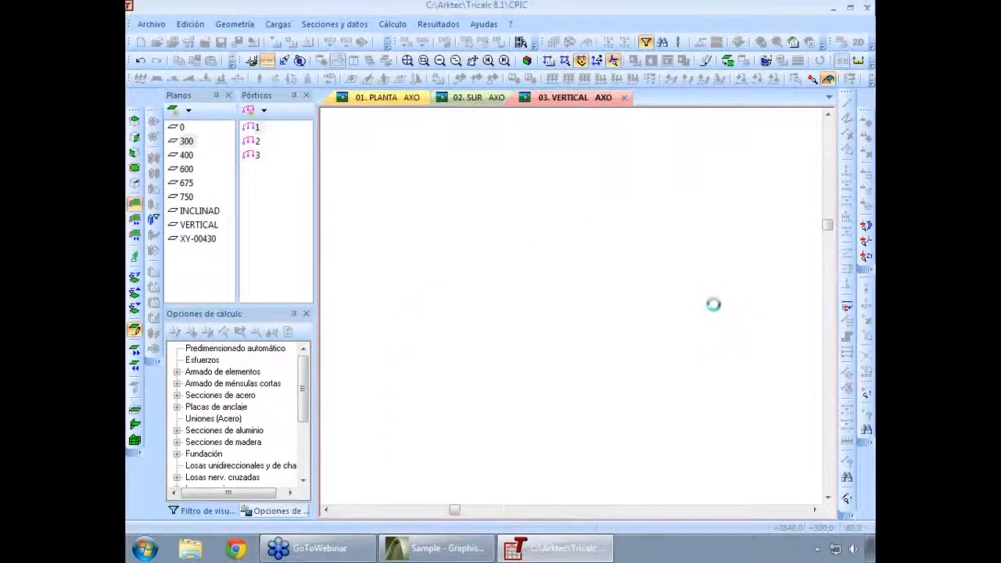
- Open the section search and examine the IAS laminated steel series LL, TL and TGL2
{"action": "middle_click_drag", "start_coordinate": [713, 305], "coordinate": [776, 169]}
{"action": "right_click", "coordinate": [778, 172]}
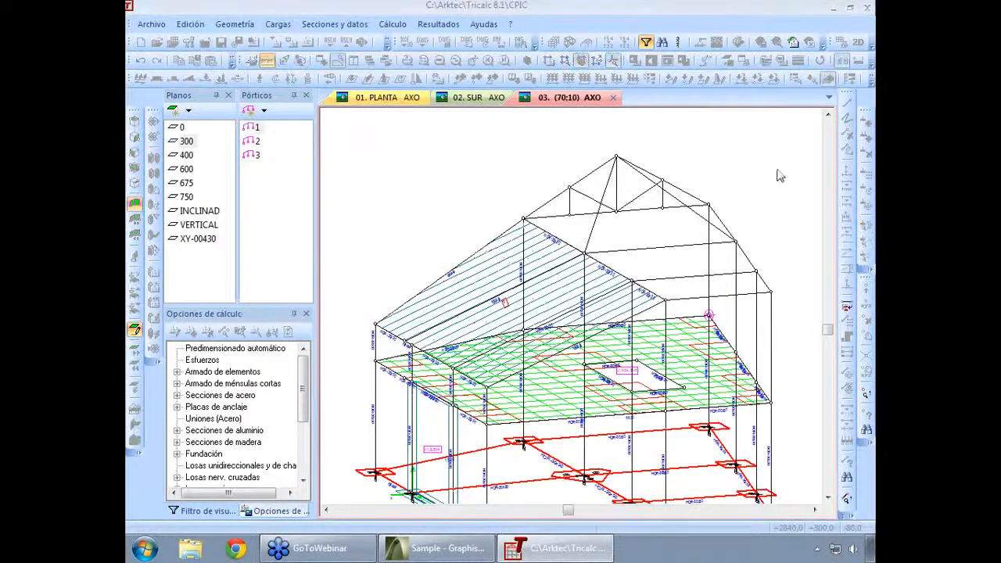
{"action": "left_click", "coordinate": [412, 166]}
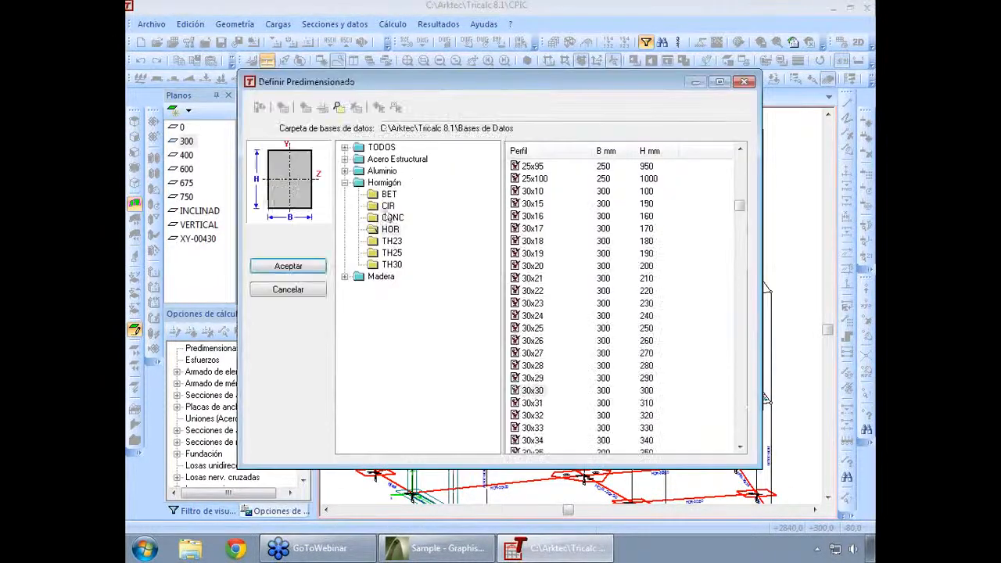
{"action": "left_click", "coordinate": [345, 159]}
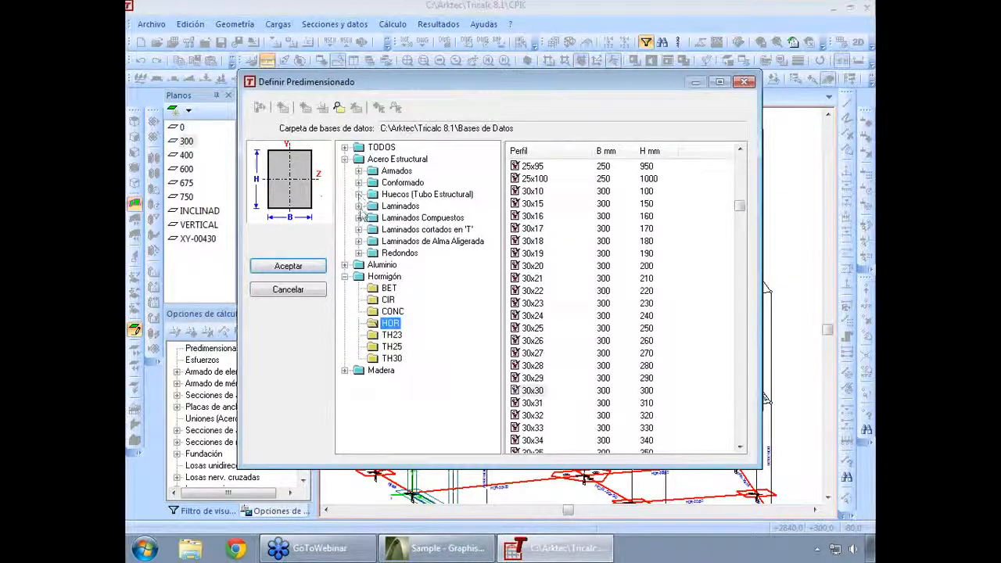
{"action": "left_click", "coordinate": [358, 205]}
{"action": "left_click", "coordinate": [372, 276]}
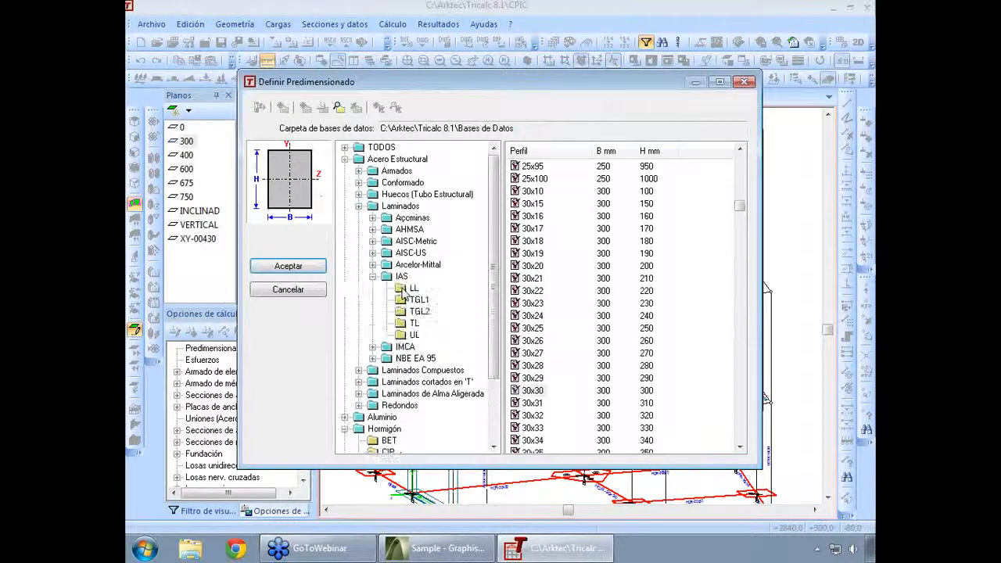
{"action": "left_click", "coordinate": [414, 288]}
{"action": "left_click", "coordinate": [415, 323]}
{"action": "left_click", "coordinate": [419, 312]}
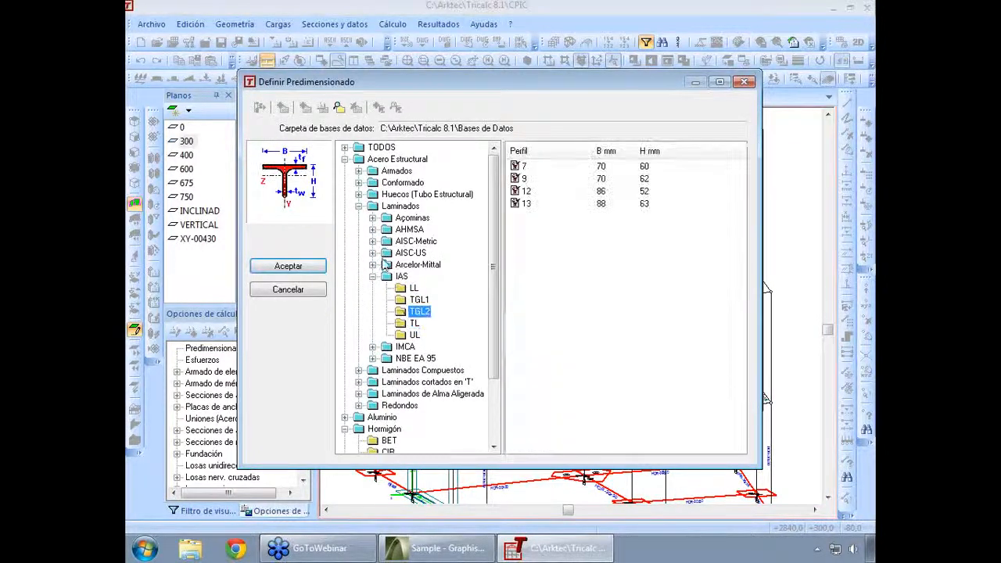
- Choose the Arcelor-Mittal _HE 240B section and assign it to the upper columns and top edge beams opposite the sloping roof
{"action": "left_click", "coordinate": [372, 264]}
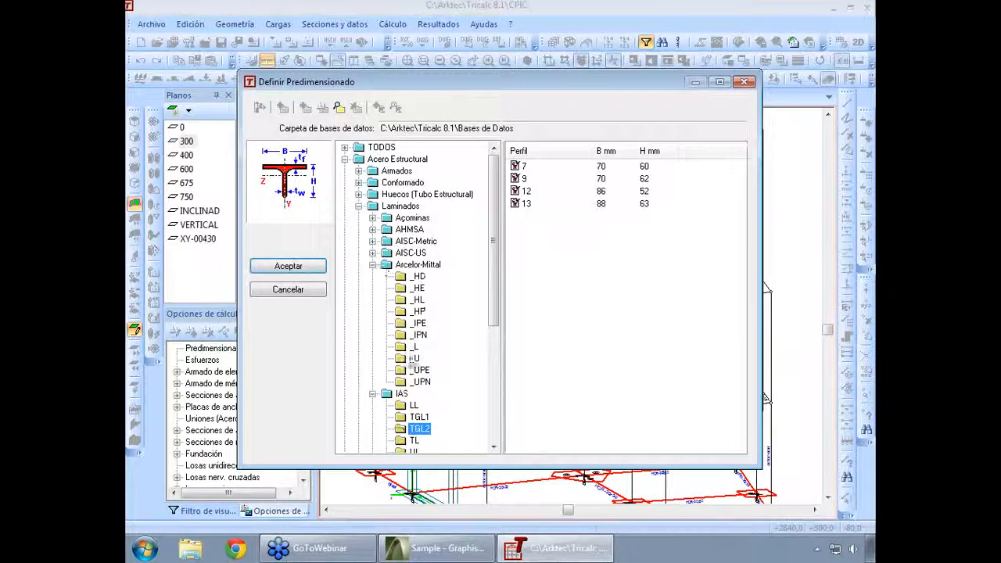
{"action": "left_click", "coordinate": [418, 325]}
{"action": "left_click", "coordinate": [417, 286]}
{"action": "left_click", "coordinate": [532, 419]}
{"action": "scroll", "coordinate": [532, 422], "scroll_direction": "down", "scroll_amount": 5}
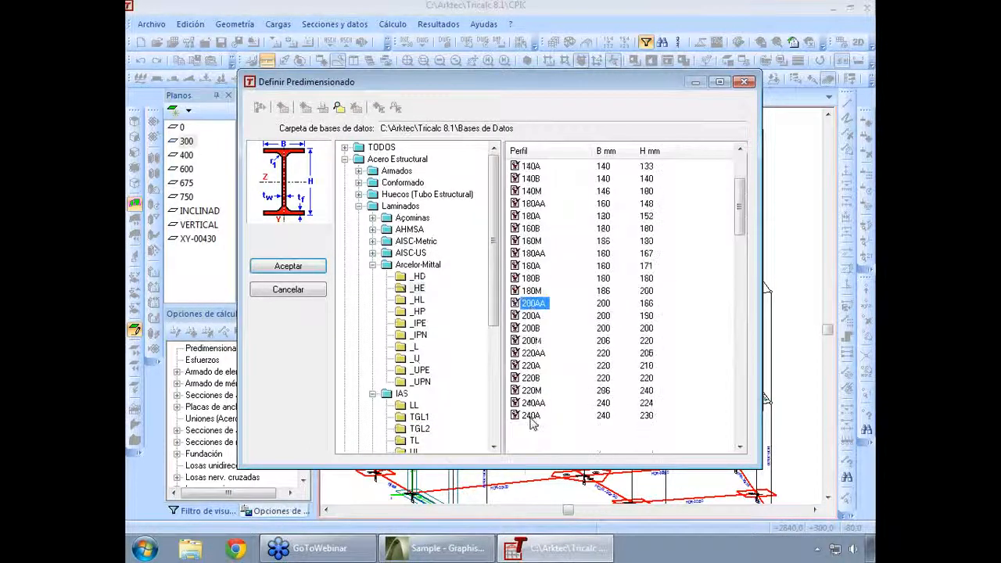
{"action": "left_click", "coordinate": [531, 353]}
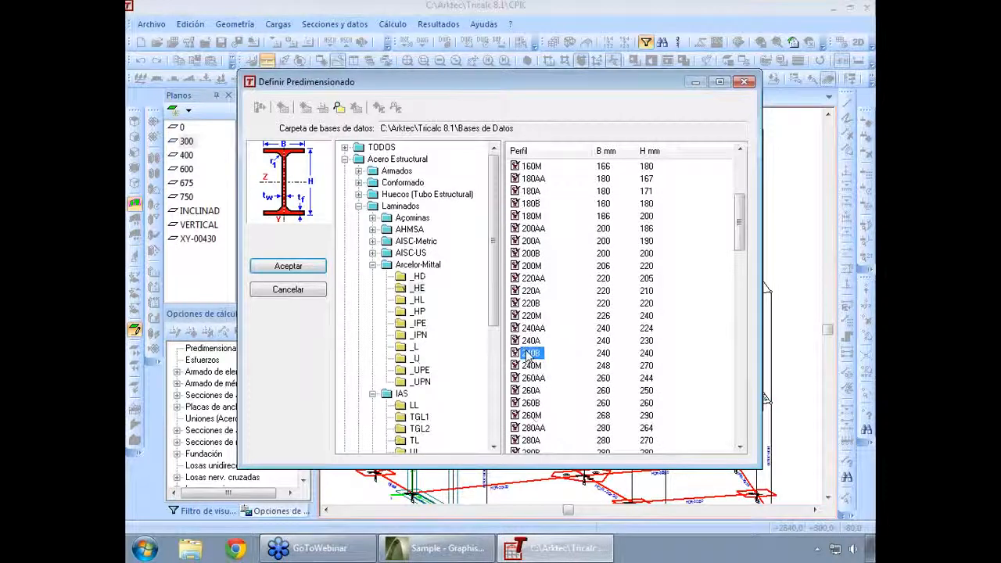
{"action": "left_click", "coordinate": [286, 268]}
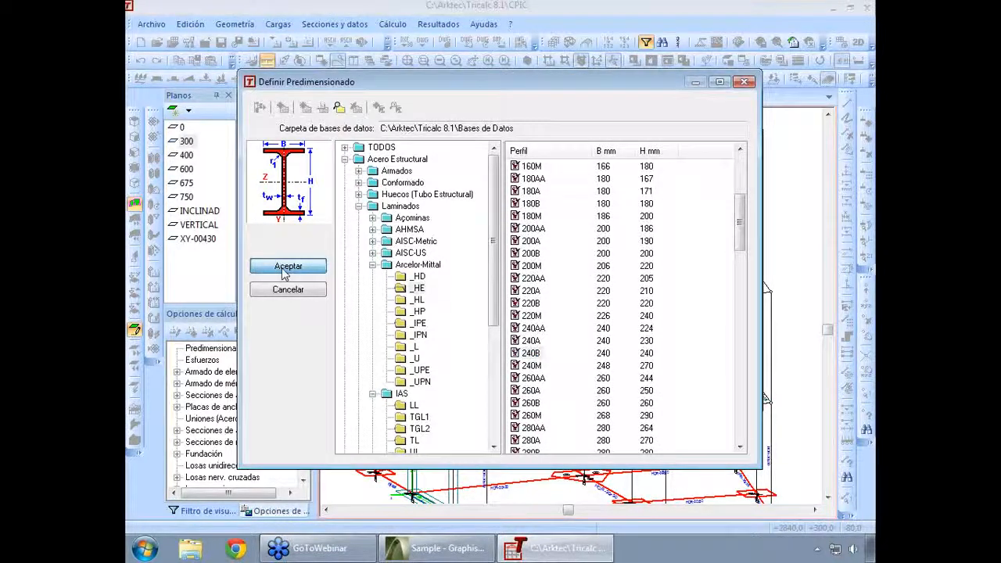
{"action": "left_click", "coordinate": [475, 161]}
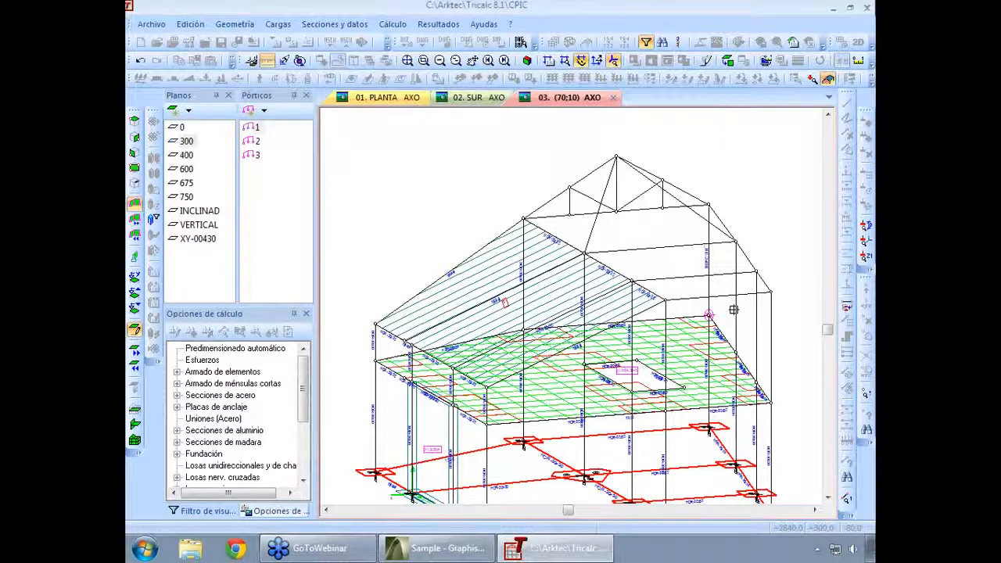
{"action": "left_click_drag", "start_coordinate": [696, 181], "coordinate": [809, 300]}
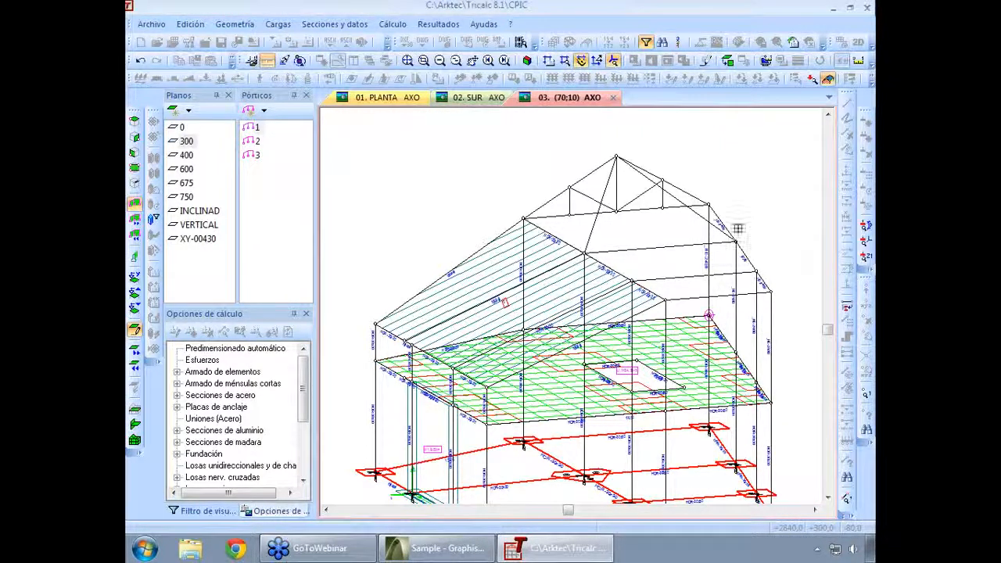
{"action": "right_click", "coordinate": [684, 233]}
- Choose the 200x31.3 profile from the AISC-Metric W series of laminated steel sections
{"action": "left_click", "coordinate": [407, 164]}
{"action": "left_click", "coordinate": [373, 265]}
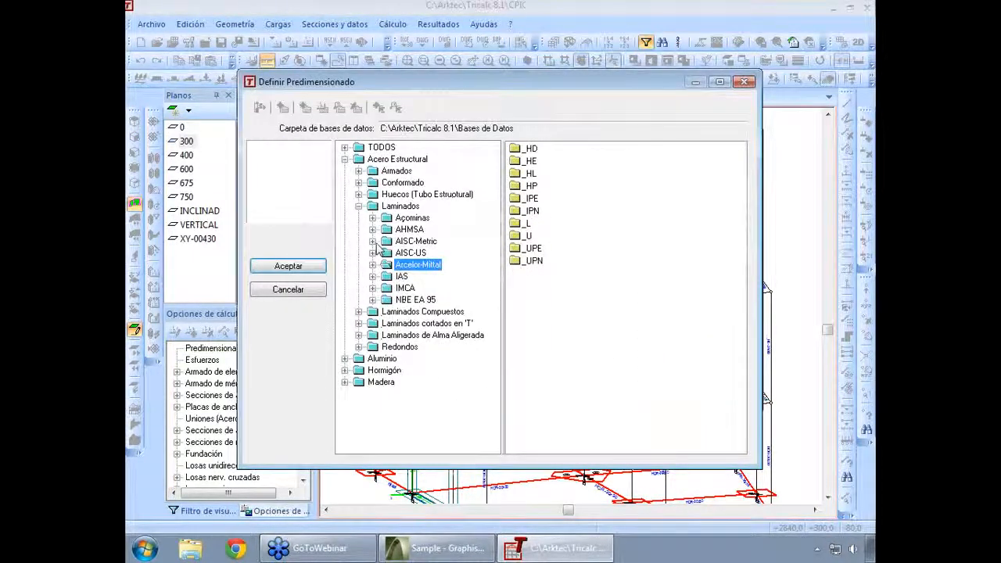
{"action": "left_click", "coordinate": [373, 241]}
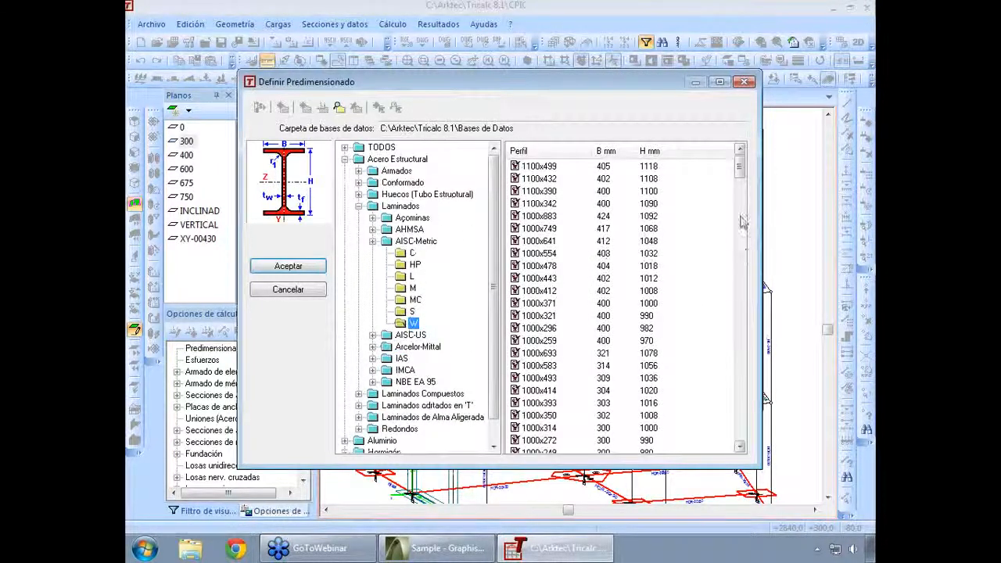
{"action": "left_click_drag", "start_coordinate": [741, 176], "coordinate": [740, 377]}
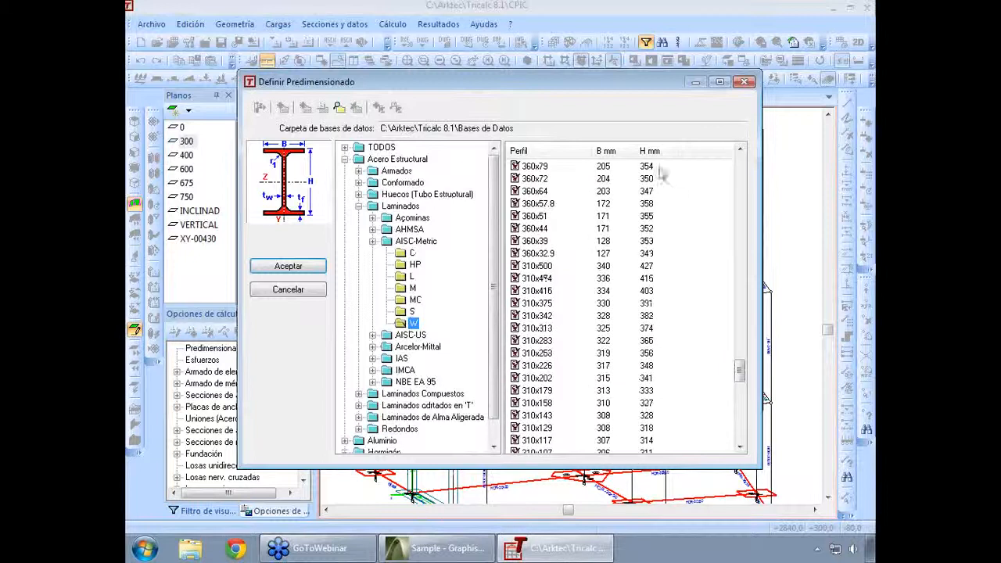
{"action": "left_click_drag", "start_coordinate": [739, 372], "coordinate": [739, 422]}
{"action": "left_click", "coordinate": [537, 352]}
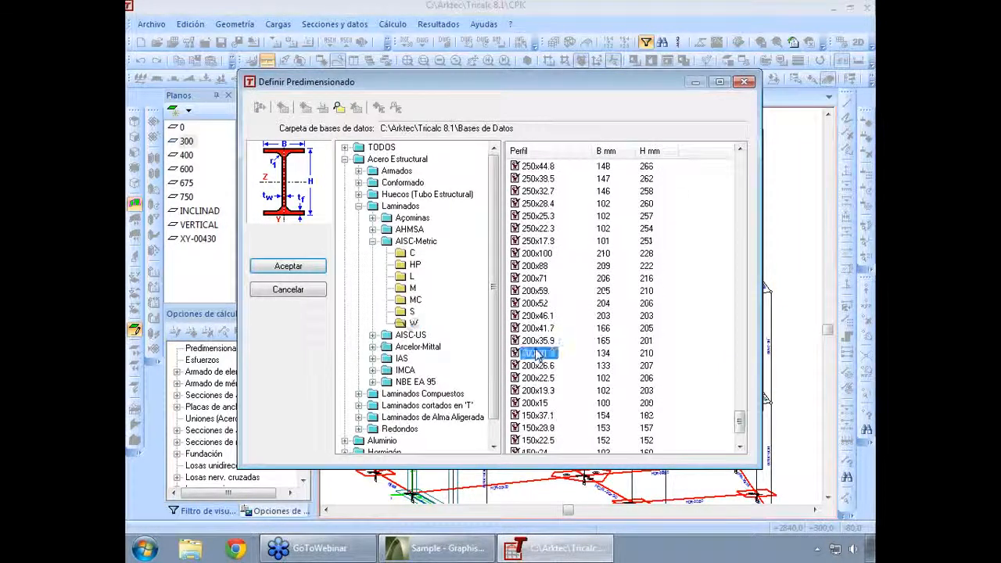
{"action": "left_click", "coordinate": [287, 267]}
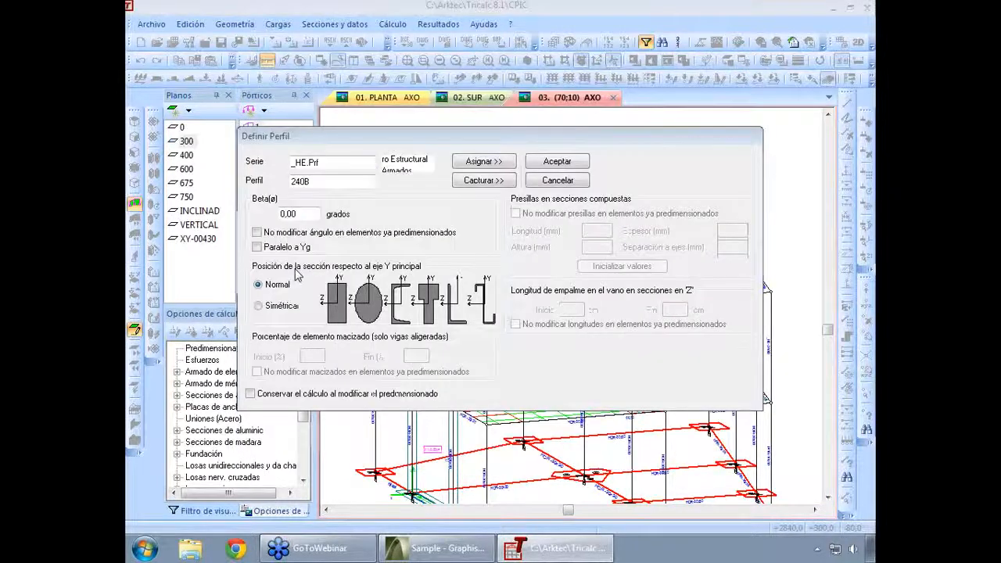
- Assign the W 200x31.3 section to the bars of the triangular roof truss and close the section definition
{"action": "left_click", "coordinate": [492, 161]}
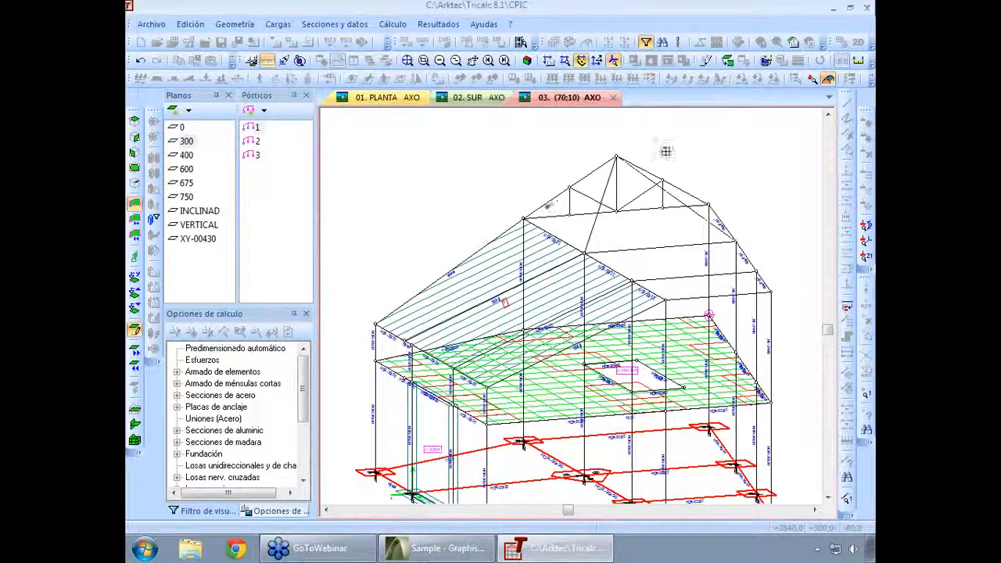
{"action": "scroll", "coordinate": [696, 134], "scroll_direction": "up", "scroll_amount": 2}
{"action": "left_click", "coordinate": [368, 143]}
{"action": "left_click", "coordinate": [750, 305]}
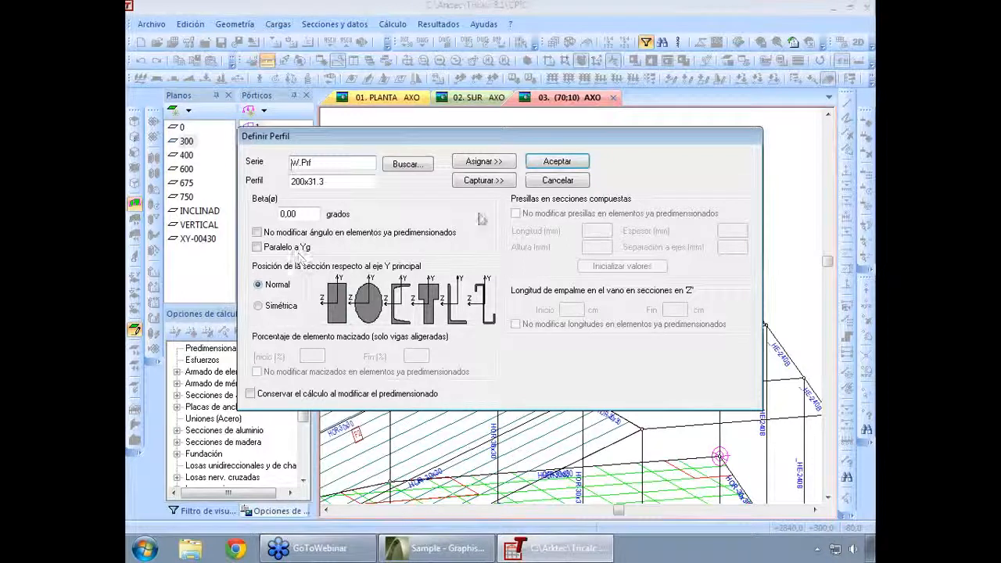
{"action": "left_click", "coordinate": [556, 161]}
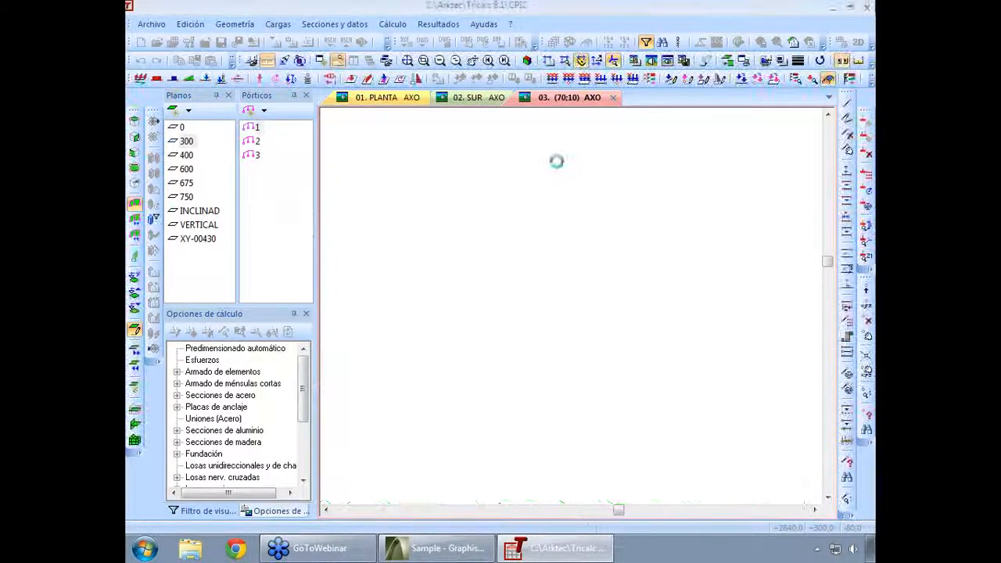
- Rotate the sections of all the structure's elements parallel to the Yg axis
{"action": "left_click", "coordinate": [334, 24]}
{"action": "mouse_move", "coordinate": [391, 103]}
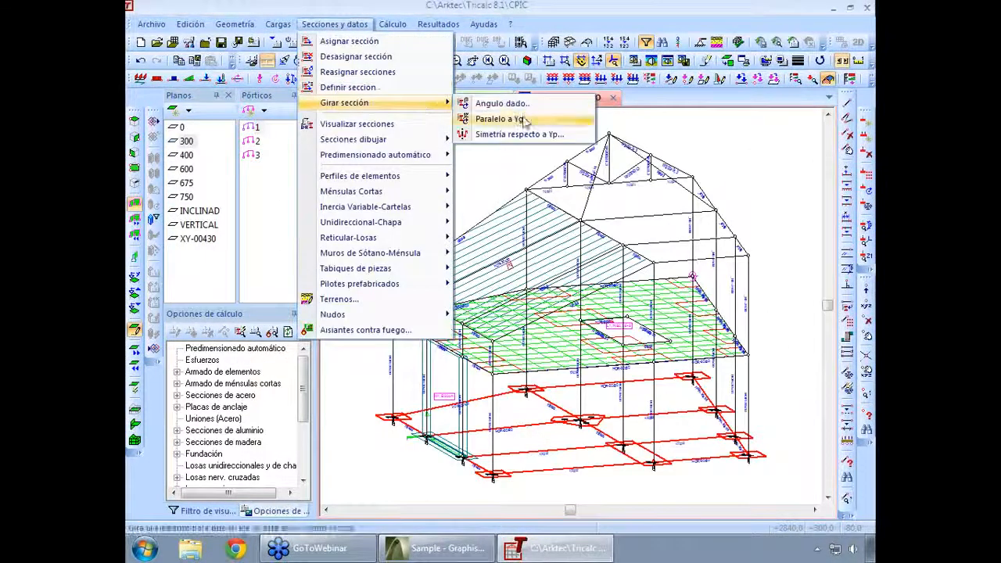
{"action": "left_click", "coordinate": [500, 119]}
{"action": "left_click_drag", "start_coordinate": [362, 121], "coordinate": [793, 483]}
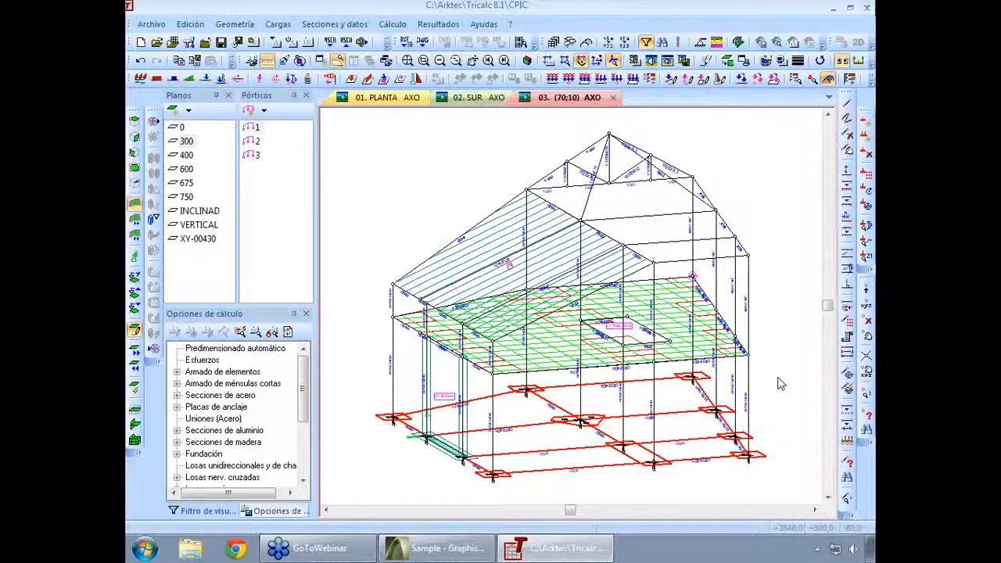
- Run the geometry check on the whole structure with the current check options
{"action": "left_click", "coordinate": [235, 25]}
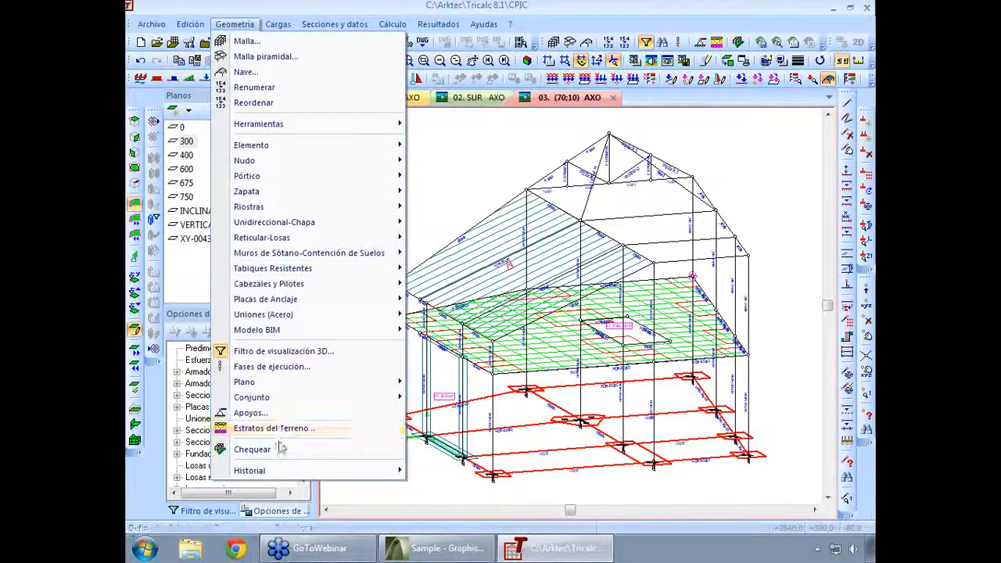
{"action": "left_click", "coordinate": [282, 458]}
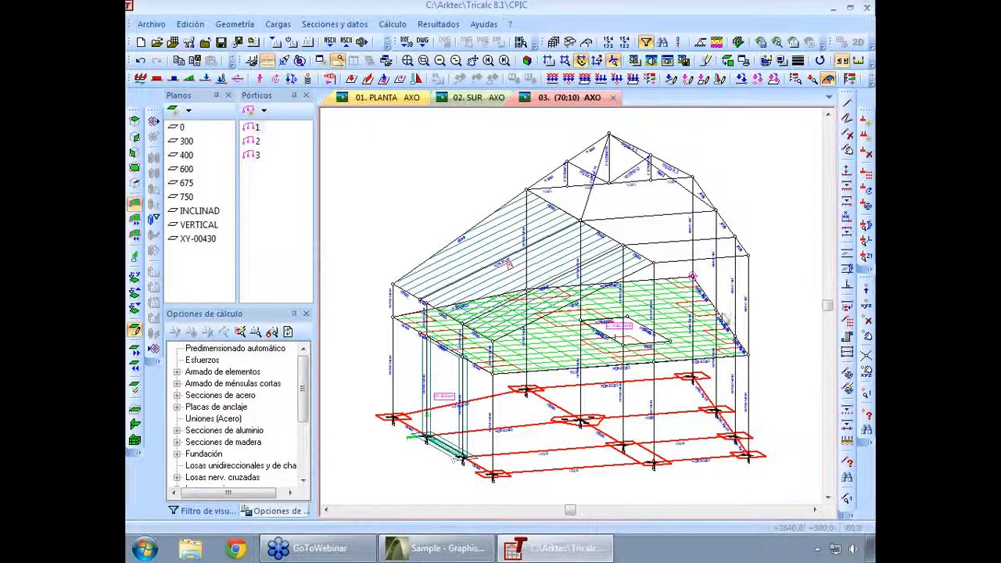
{"action": "left_click", "coordinate": [847, 134]}
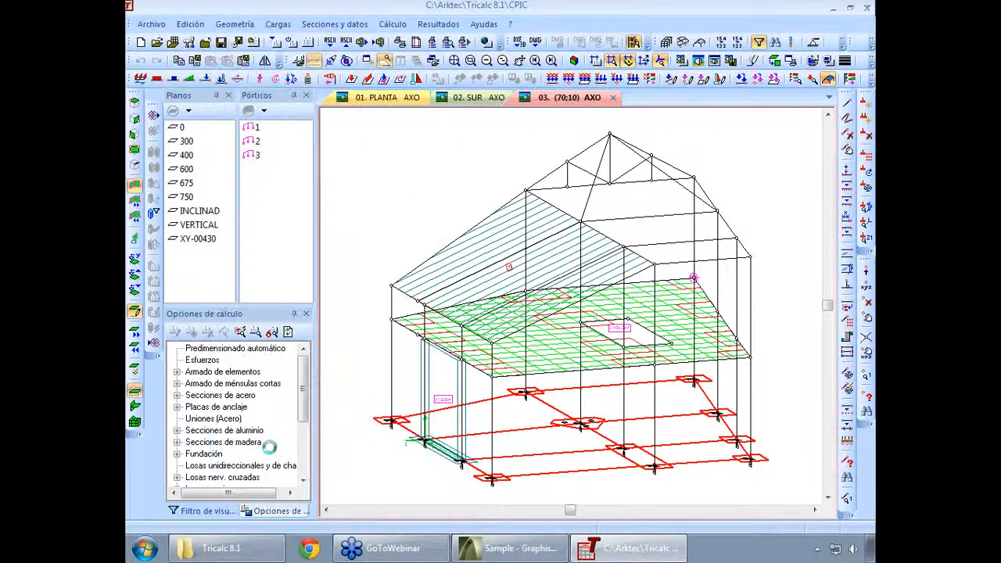
{"action": "left_click", "coordinate": [478, 380]}
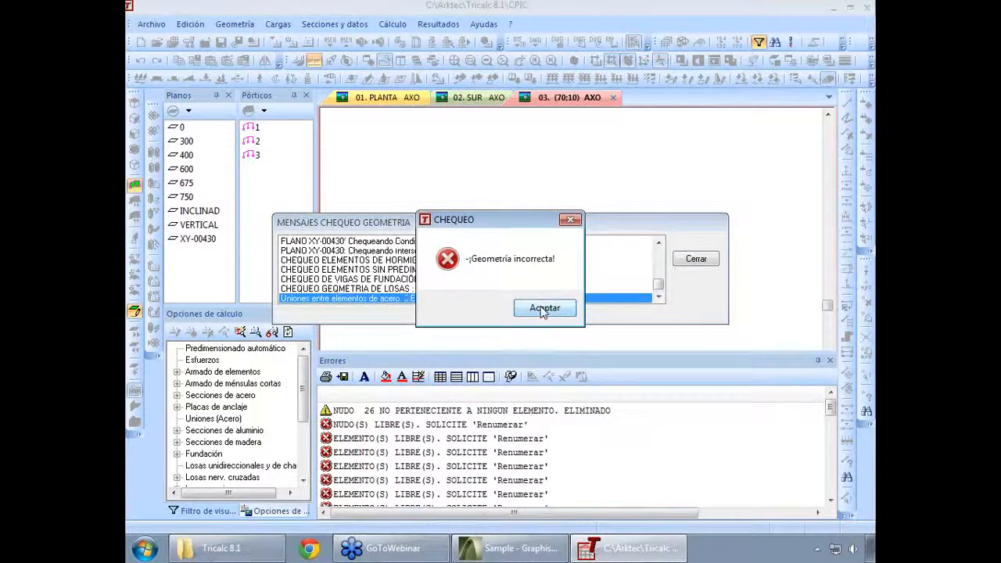
{"action": "left_click", "coordinate": [542, 308]}
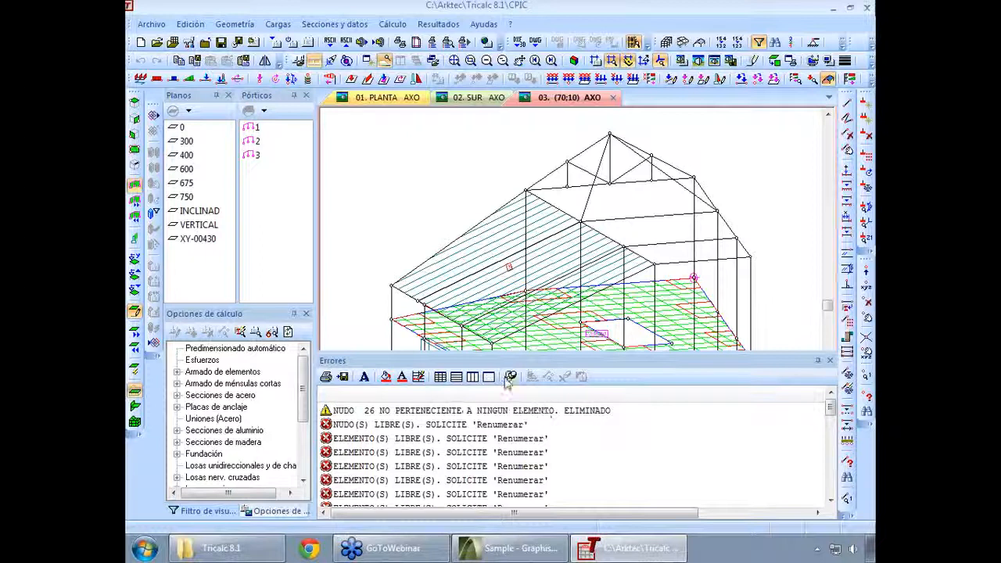
- Review the errors listed by the geometry check, close the list and reorder the structure's nodes and elements
{"action": "left_click", "coordinate": [470, 409]}
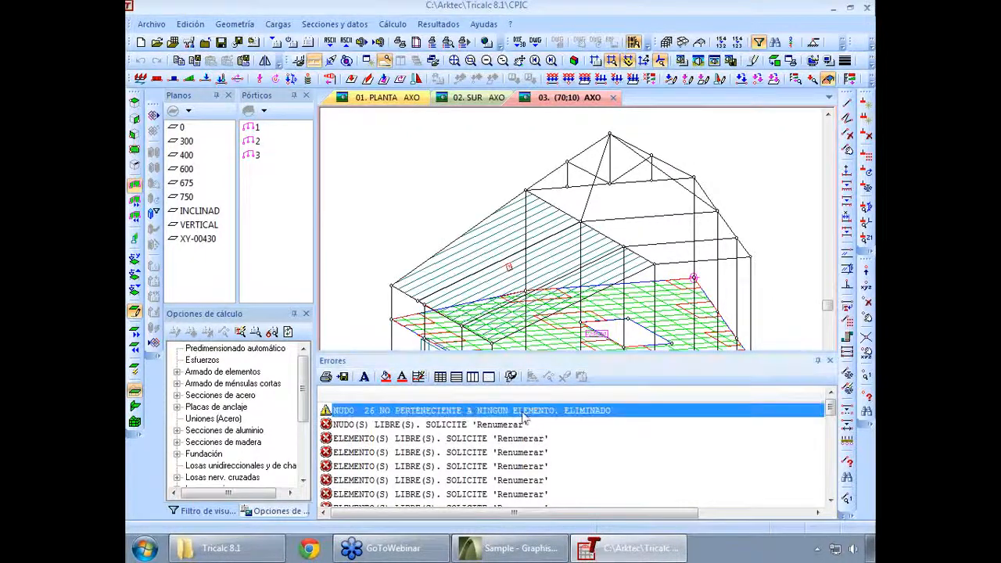
{"action": "left_click", "coordinate": [377, 455]}
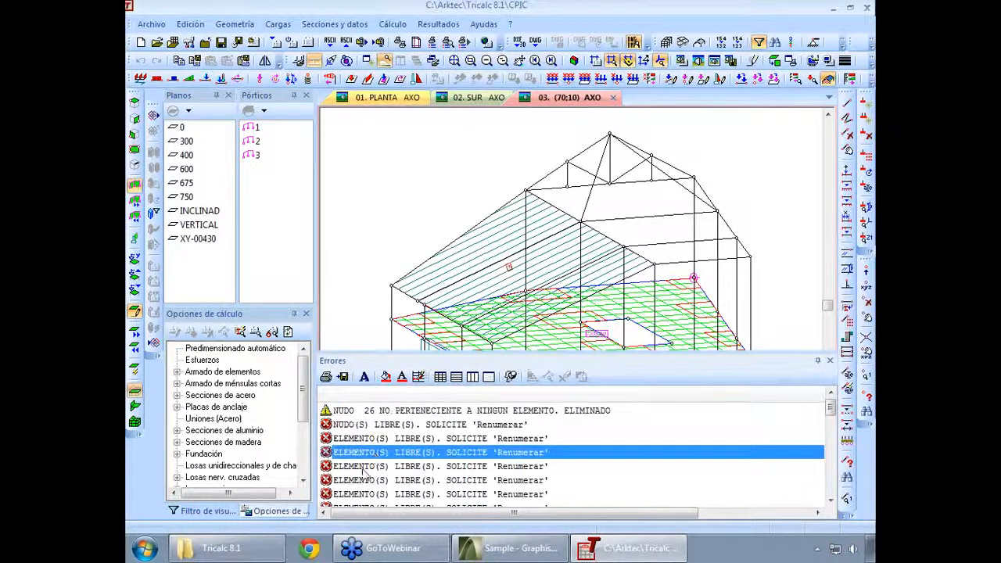
{"action": "scroll", "coordinate": [376, 459], "scroll_direction": "down", "scroll_amount": 1}
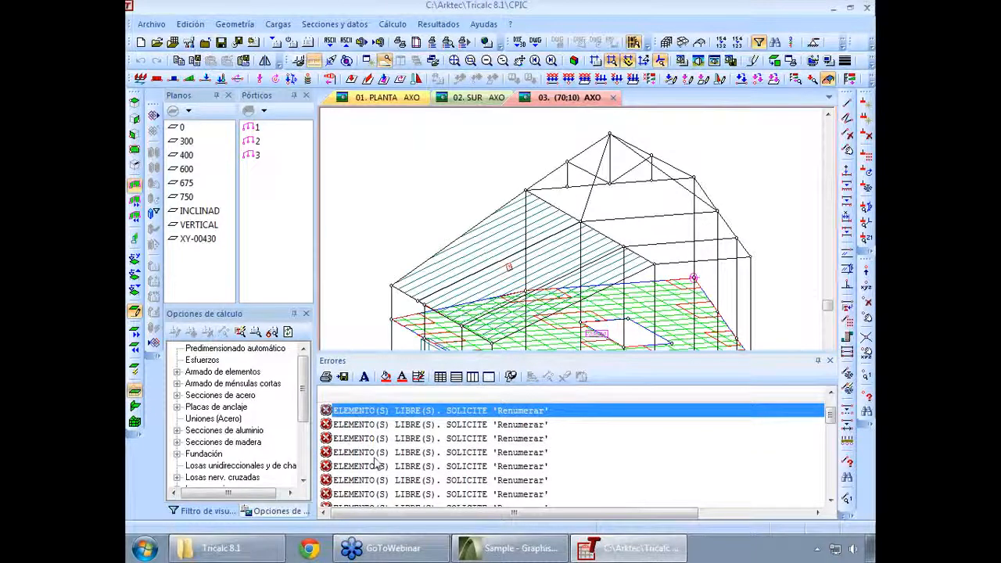
{"action": "key", "text": "Escape"}
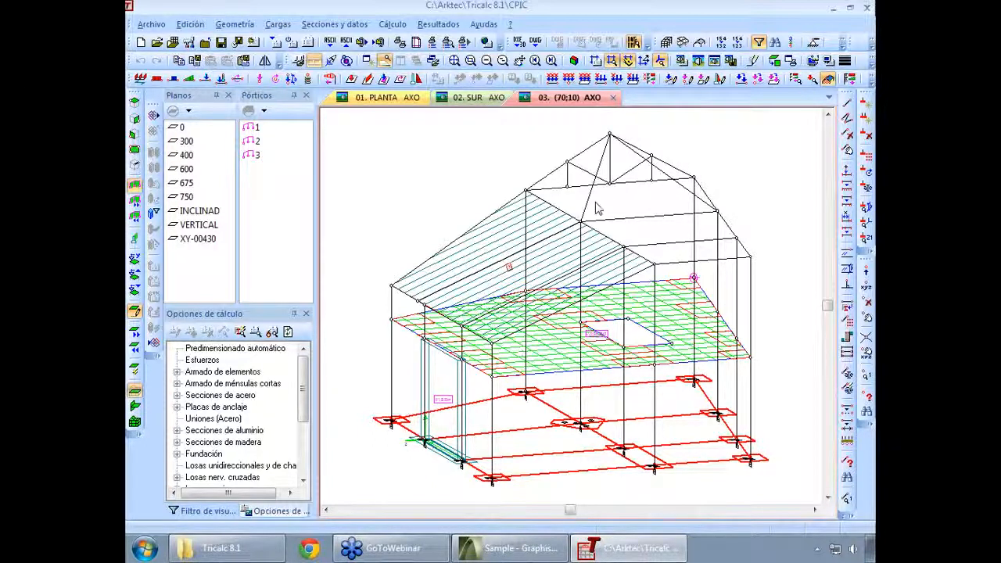
{"action": "left_click", "coordinate": [238, 25]}
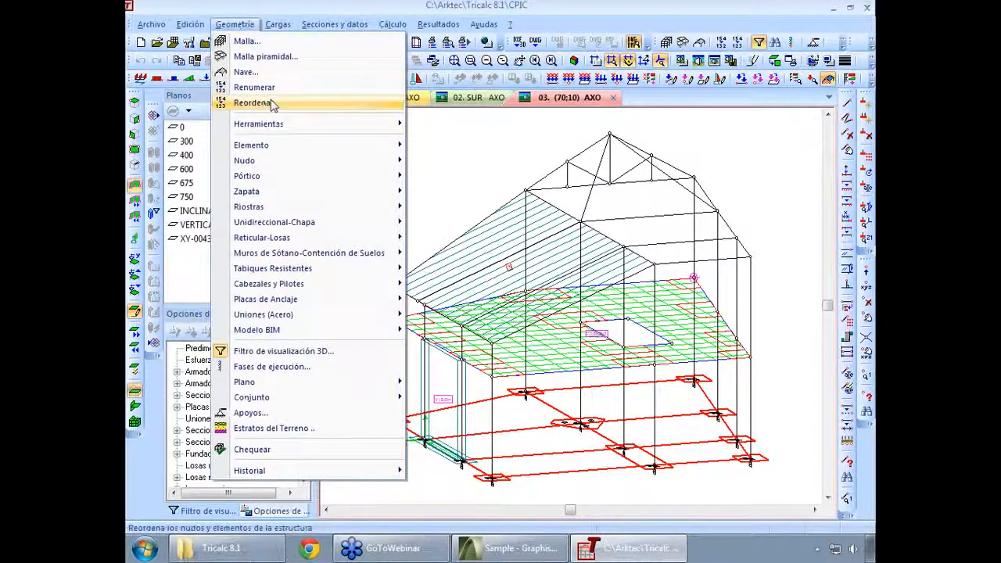
{"action": "left_click", "coordinate": [258, 103]}
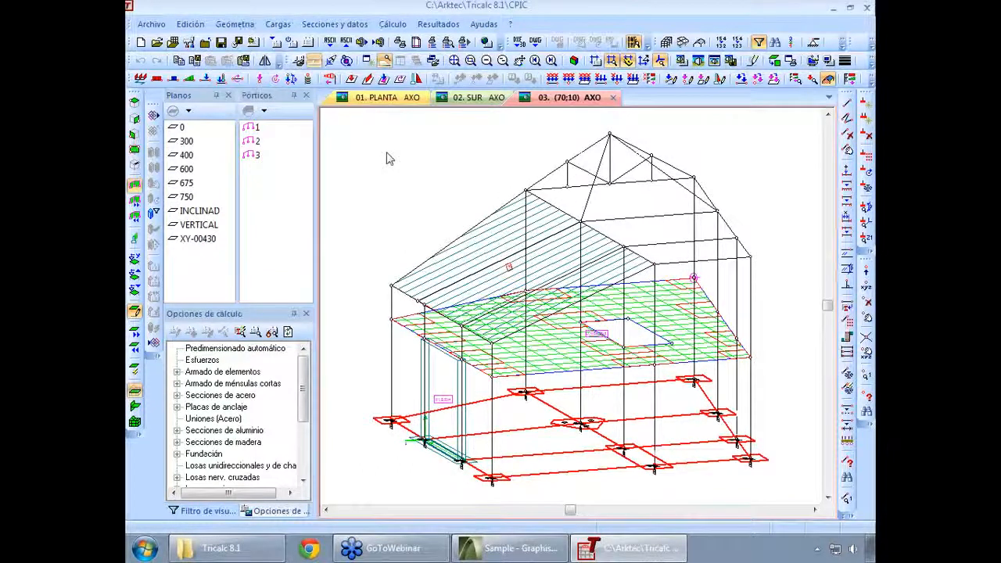
- Open the calculation materials and examine the reinforced concrete settings, including the available concrete and ribbed steel grades
{"action": "left_click", "coordinate": [393, 25]}
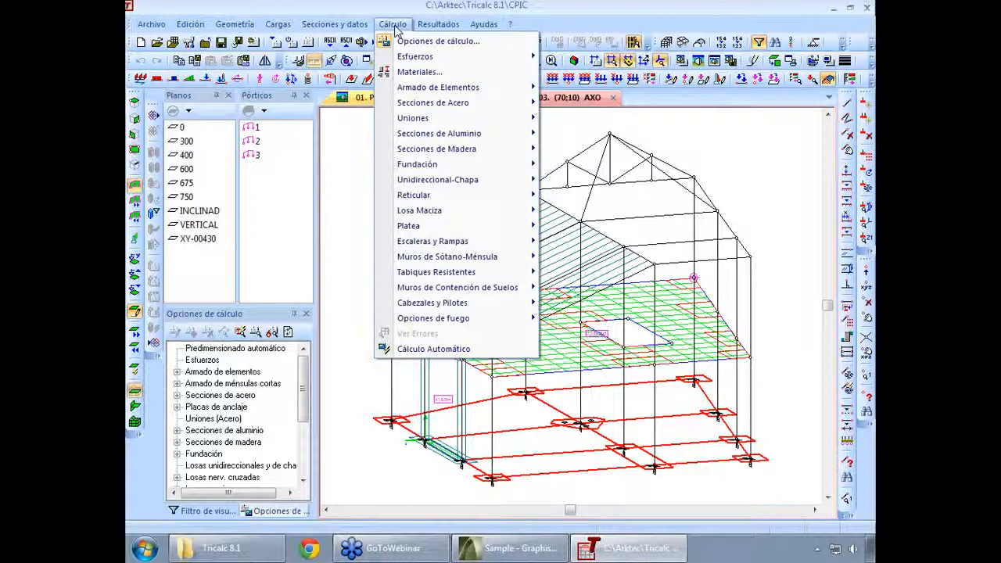
{"action": "left_click", "coordinate": [415, 73]}
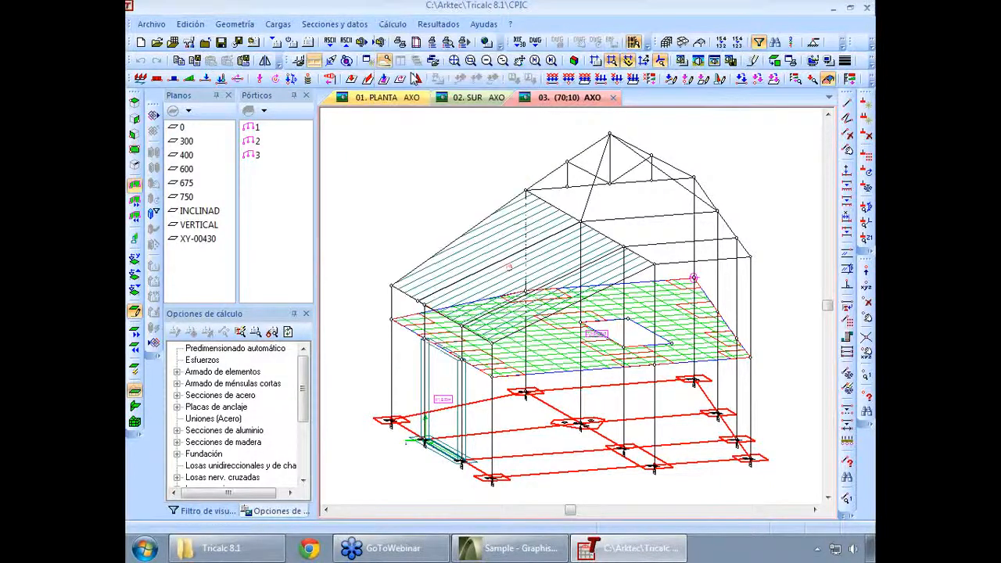
{"action": "left_click", "coordinate": [362, 225]}
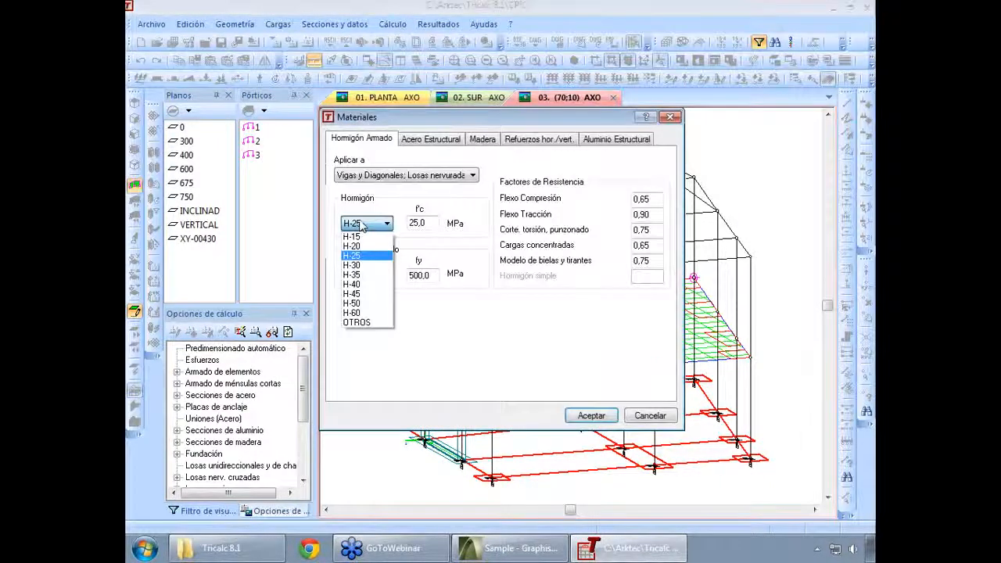
{"action": "left_click", "coordinate": [362, 225]}
{"action": "left_click", "coordinate": [365, 276]}
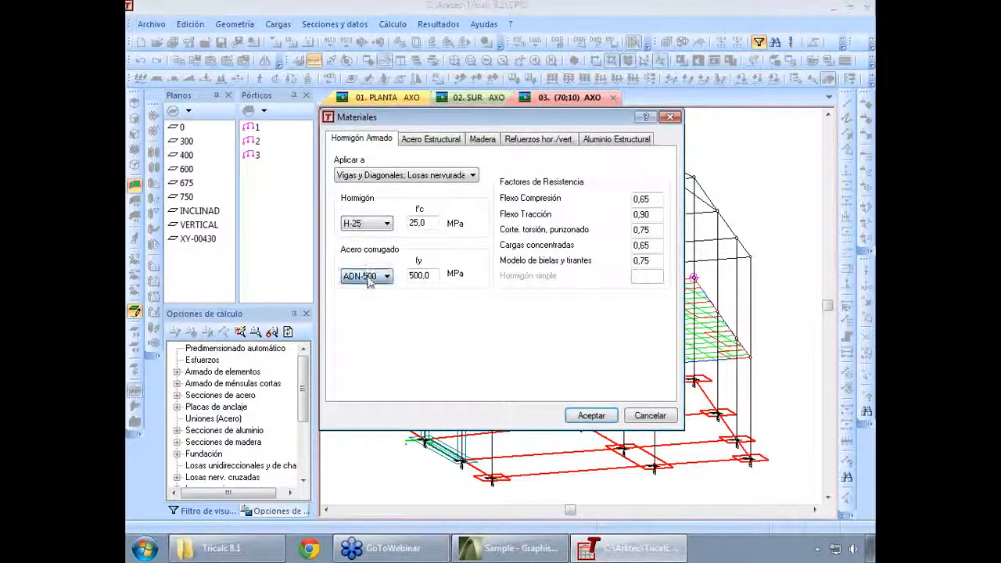
{"action": "left_click", "coordinate": [374, 279]}
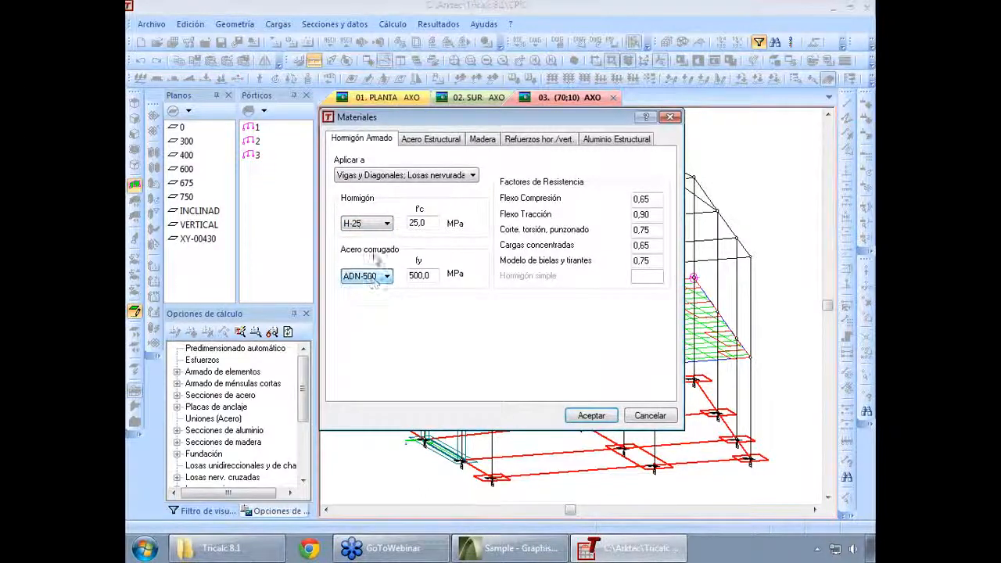
- Set the structural steel type for the elements to F-24
{"action": "left_click", "coordinate": [428, 139]}
{"action": "left_click", "coordinate": [366, 231]}
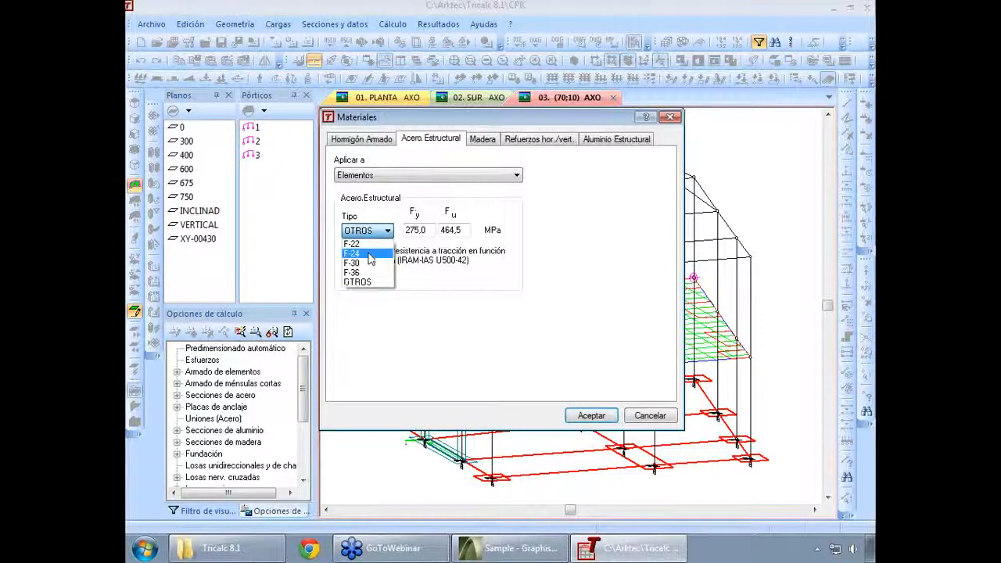
{"action": "left_click", "coordinate": [368, 253]}
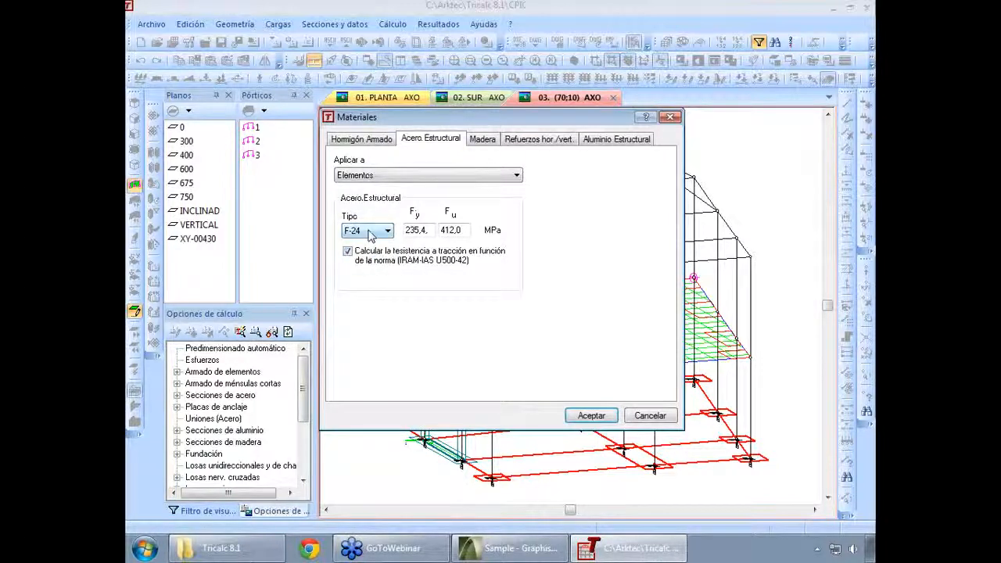
- Try a custom structural steel of type OTROS with a yield strength Fy of 333 MPa
{"action": "left_click", "coordinate": [371, 233]}
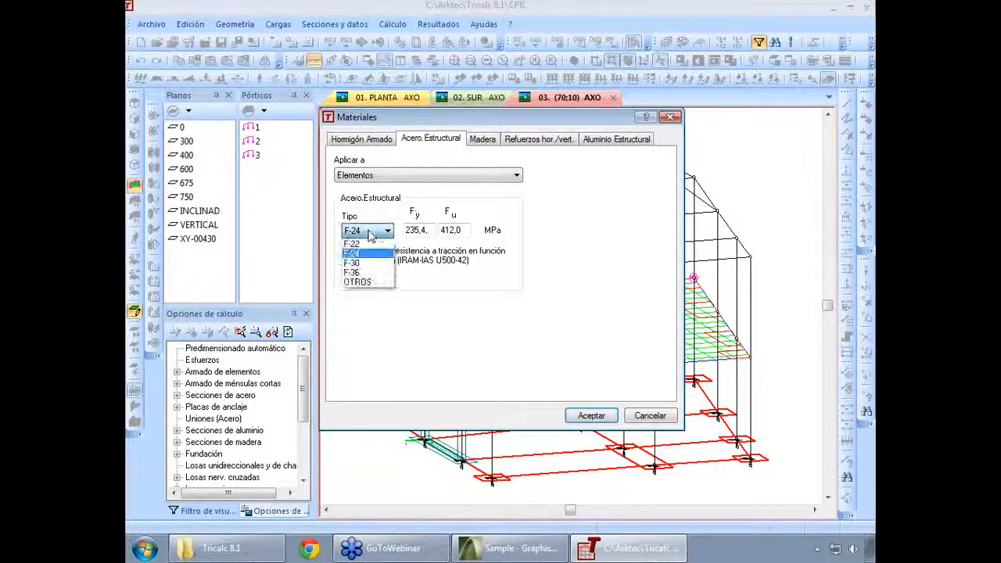
{"action": "left_click", "coordinate": [366, 282]}
{"action": "double_click", "coordinate": [428, 229]}
{"action": "type", "text": "333"}
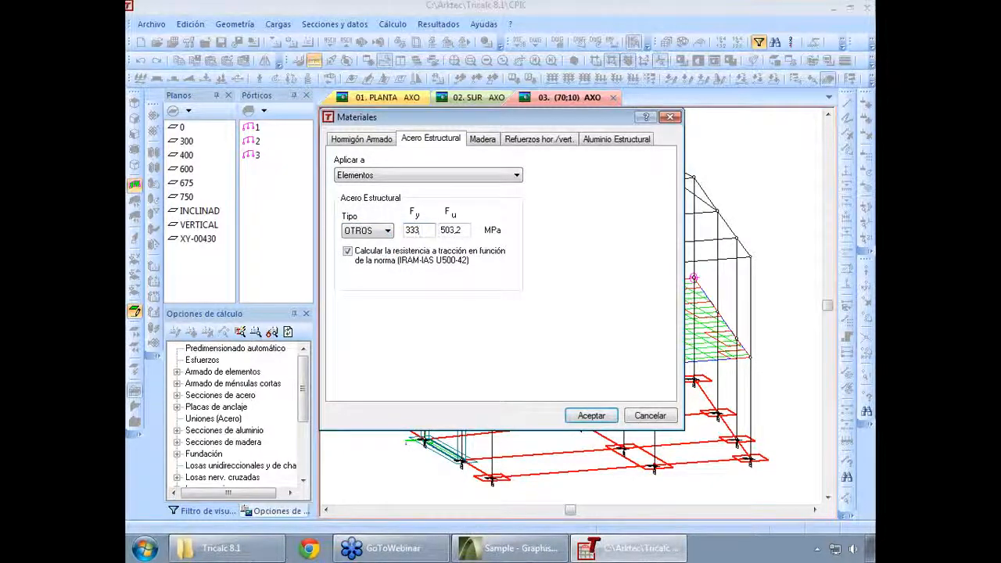
- Return the structural steel type to F-24 and accept the material settings
{"action": "left_click", "coordinate": [368, 230]}
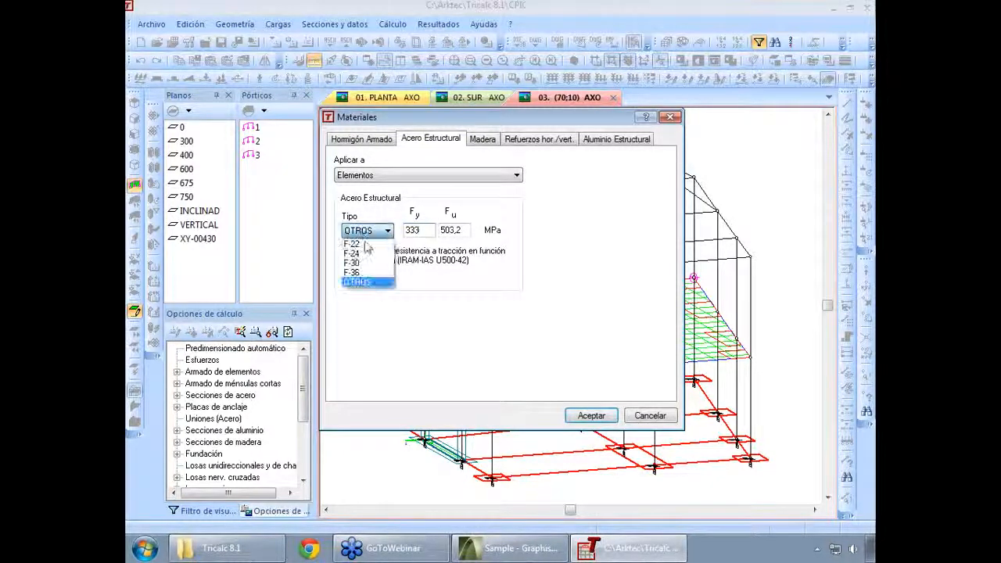
{"action": "left_click", "coordinate": [364, 252]}
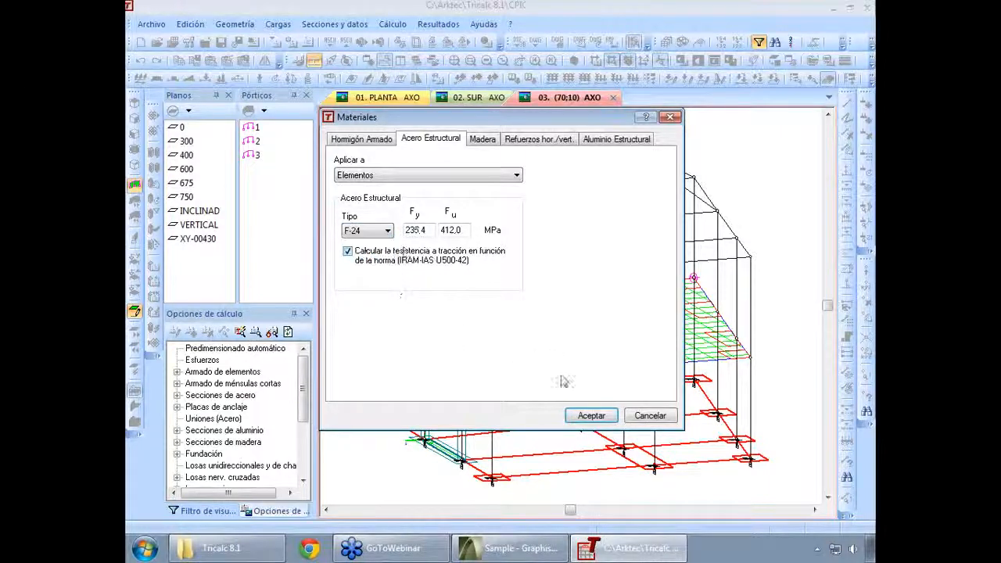
{"action": "left_click", "coordinate": [588, 419]}
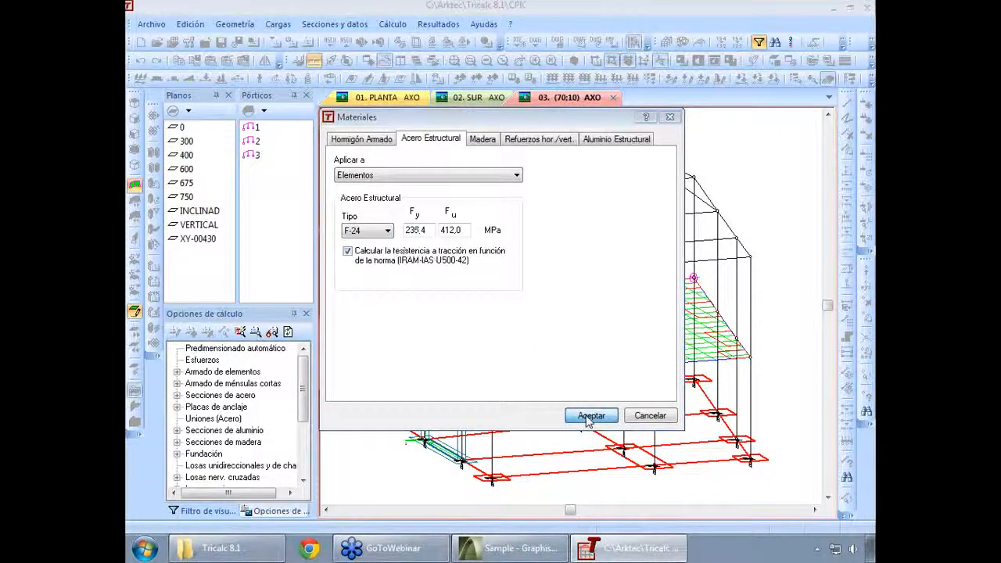
- Launch the automatic calculation in single-pass mode (1 vez) with the preselected calculations and dismiss its messages
{"action": "left_click", "coordinate": [392, 24]}
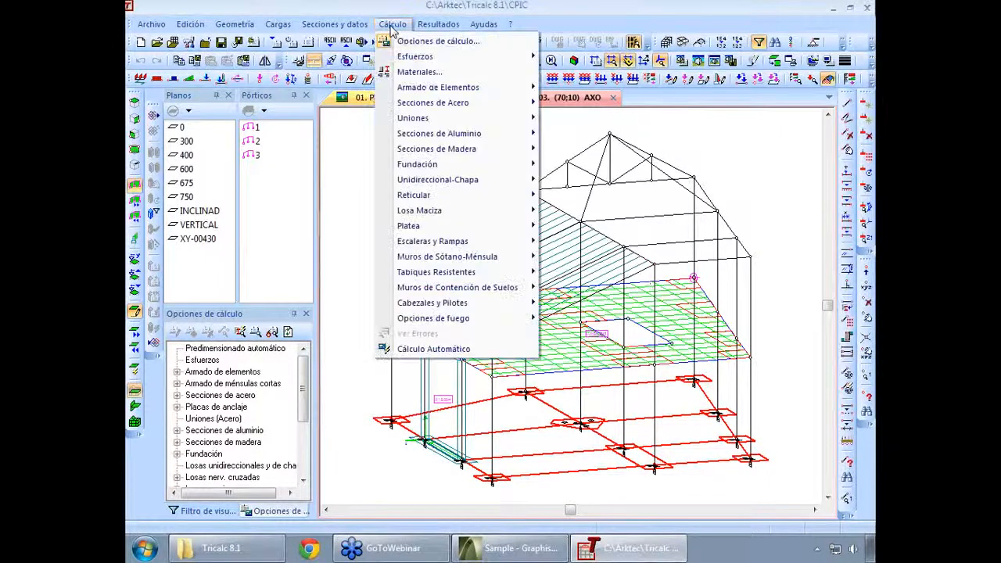
{"action": "left_click", "coordinate": [435, 350]}
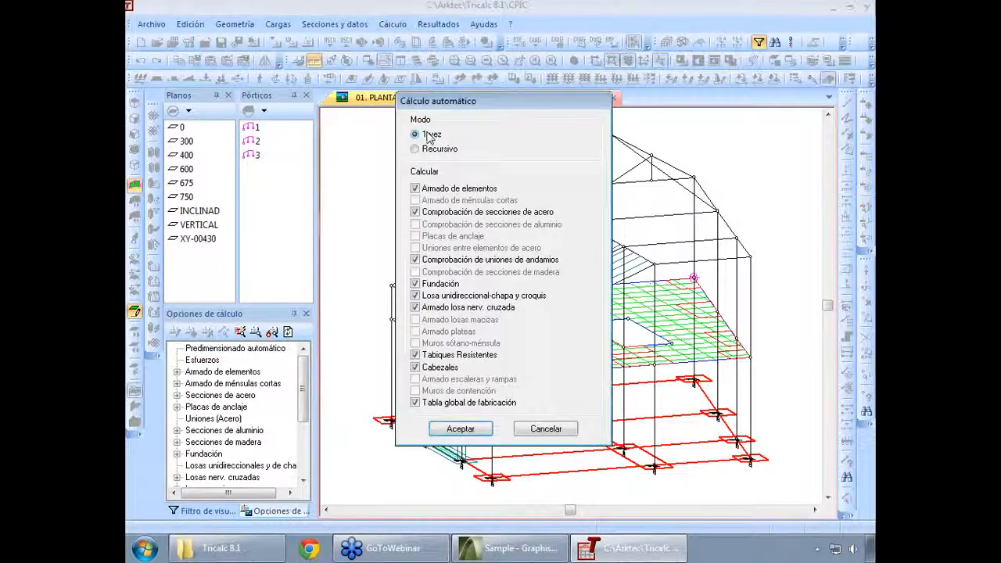
{"action": "left_click", "coordinate": [430, 148]}
{"action": "left_click", "coordinate": [431, 138]}
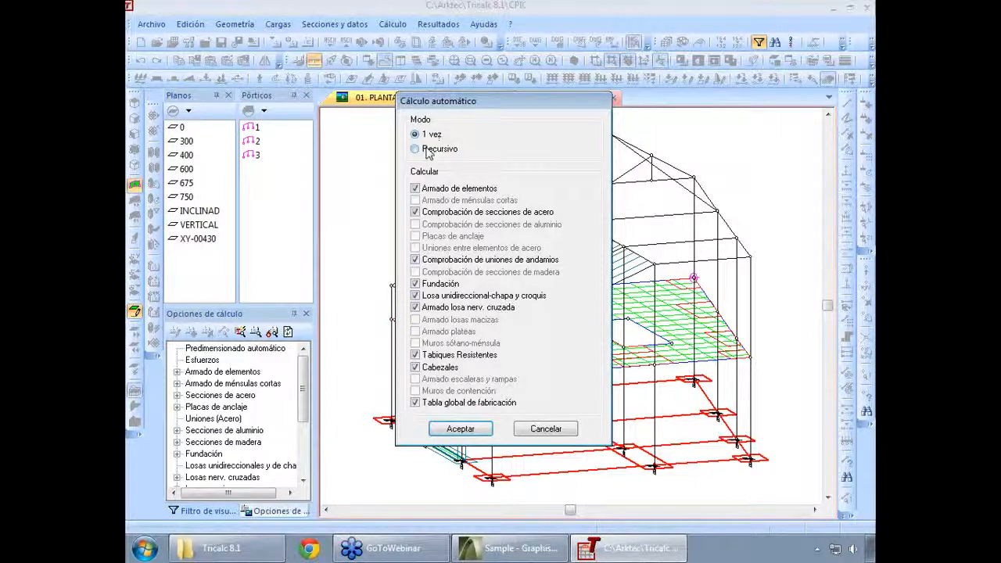
{"action": "left_click", "coordinate": [460, 427]}
{"action": "left_click", "coordinate": [471, 321]}
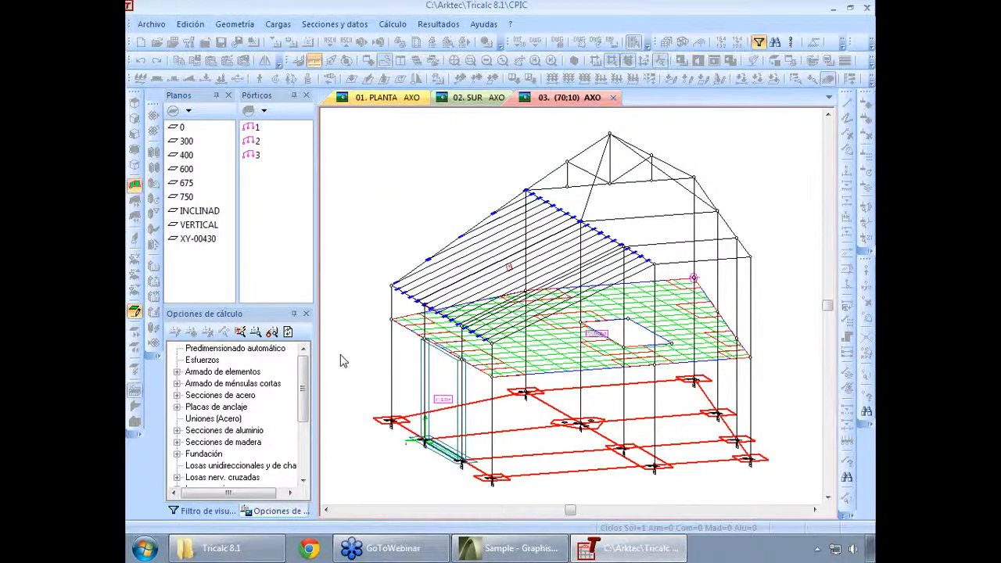
{"action": "left_click", "coordinate": [630, 307]}
{"action": "left_click", "coordinate": [562, 306]}
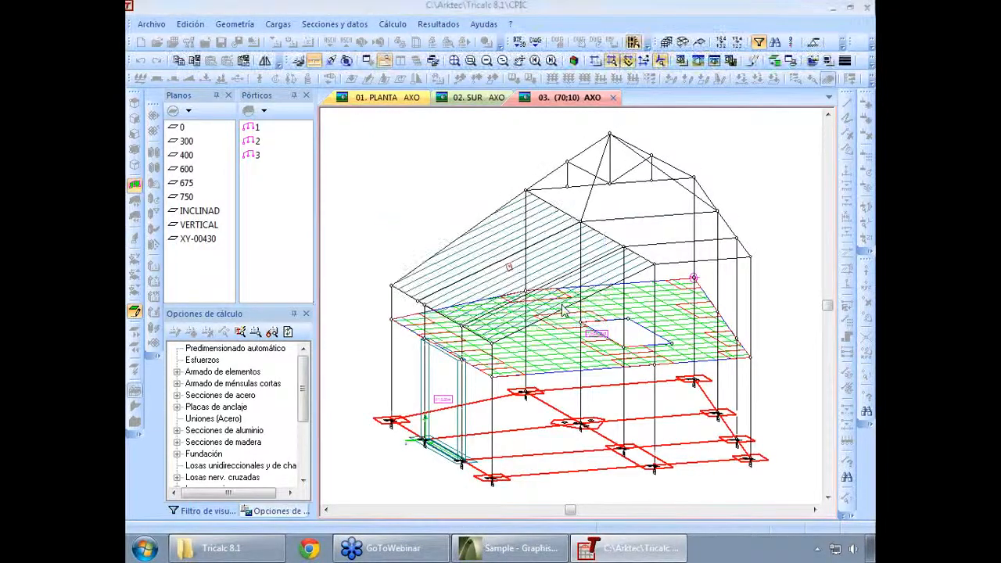
- Repeat the geometry check with the same options and select the error for the unsized element 52 in the error list
{"action": "left_click", "coordinate": [234, 24]}
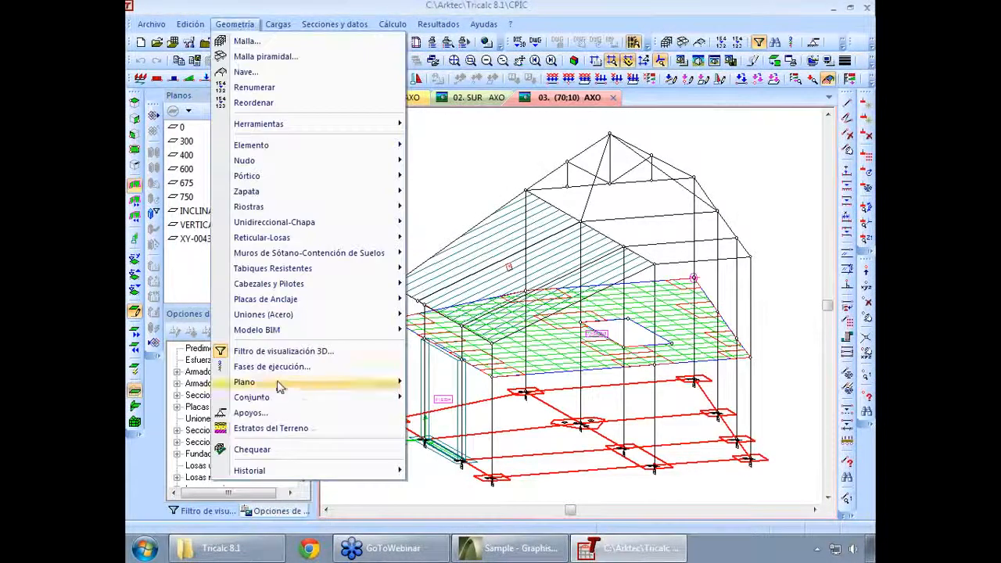
{"action": "left_click", "coordinate": [258, 448]}
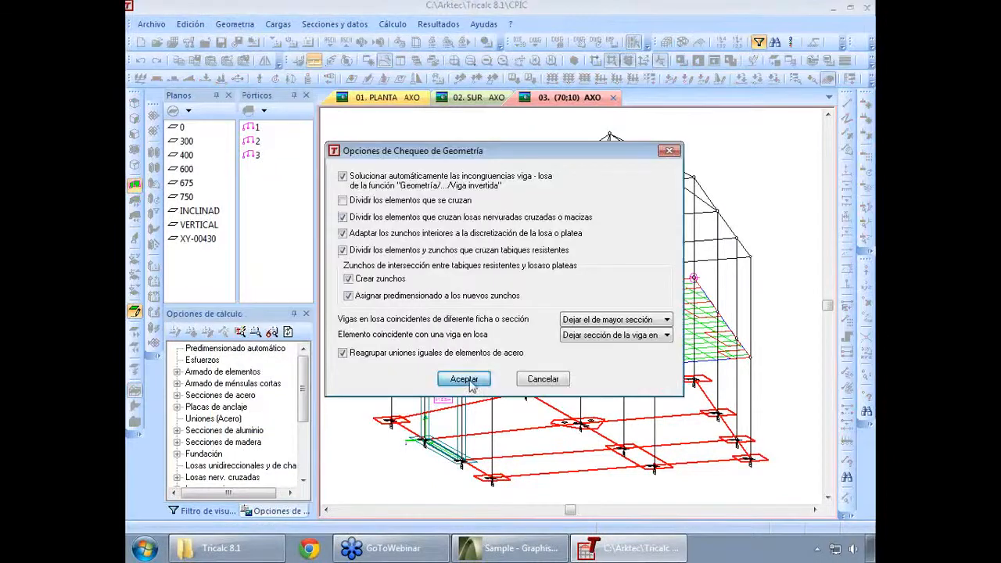
{"action": "left_click", "coordinate": [463, 379]}
{"action": "left_click", "coordinate": [546, 307]}
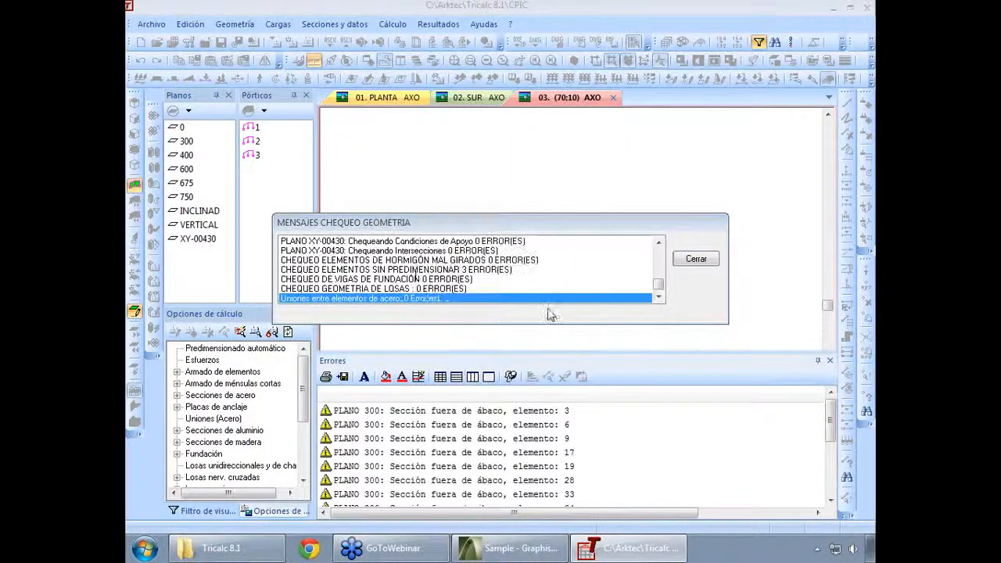
{"action": "left_click_drag", "start_coordinate": [830, 422], "coordinate": [836, 465]}
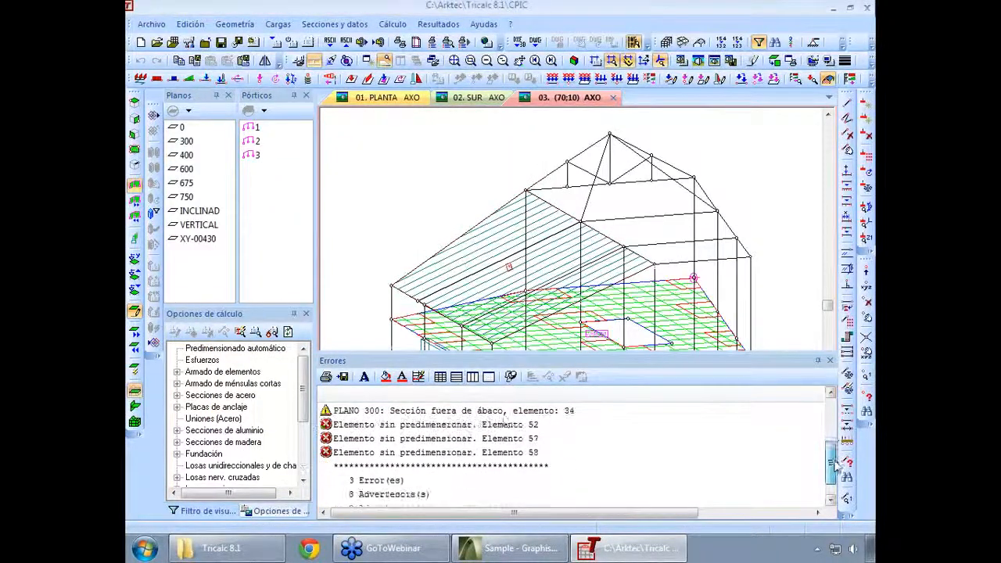
{"action": "left_click", "coordinate": [436, 430]}
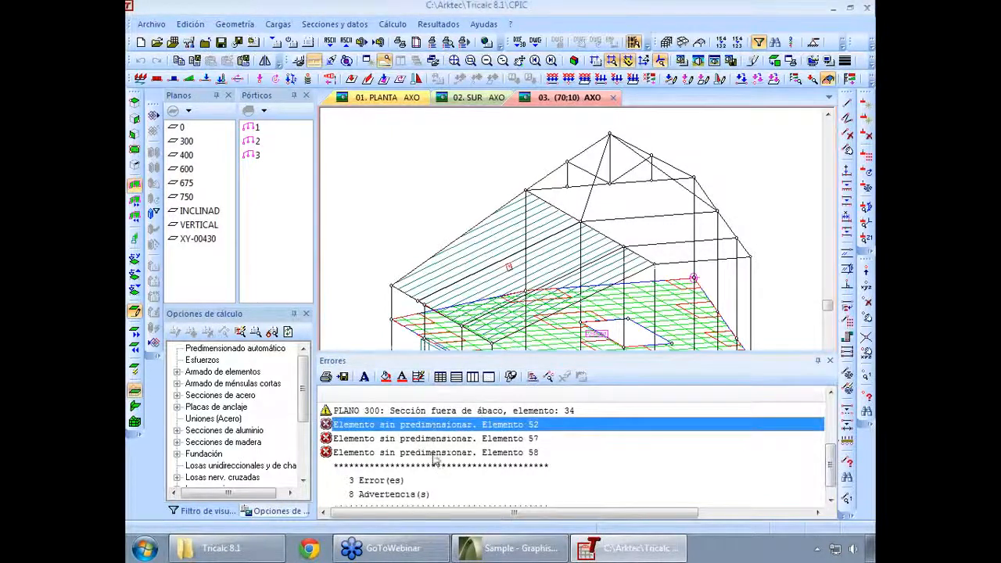
- Assign the three unsized roof beams, elements 52, 57 and 58, the _HE 240B section captured from the adjoining sloping beam
{"action": "left_click", "coordinate": [435, 454], "text": "shift"}
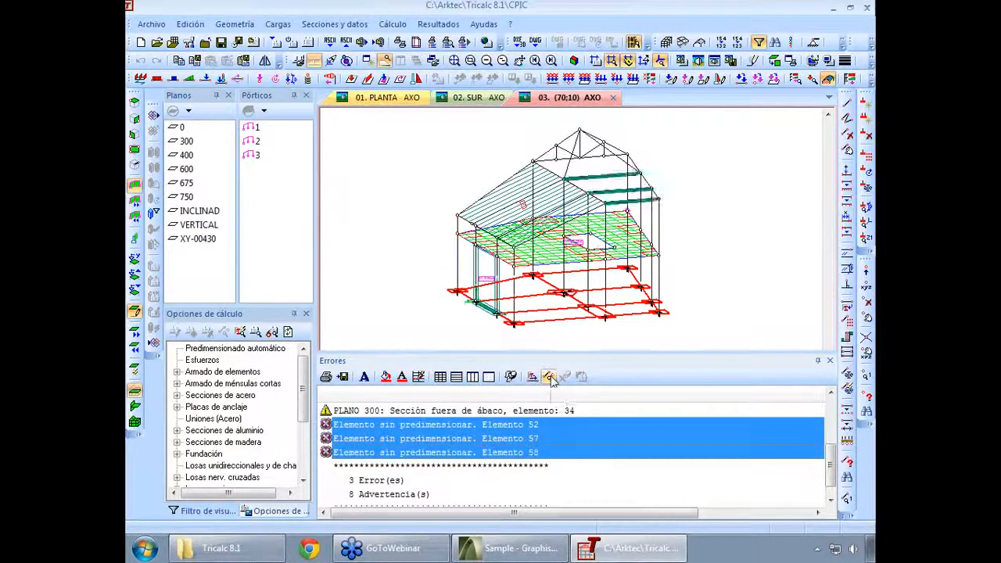
{"action": "scroll", "coordinate": [635, 204], "scroll_direction": "up", "scroll_amount": 2}
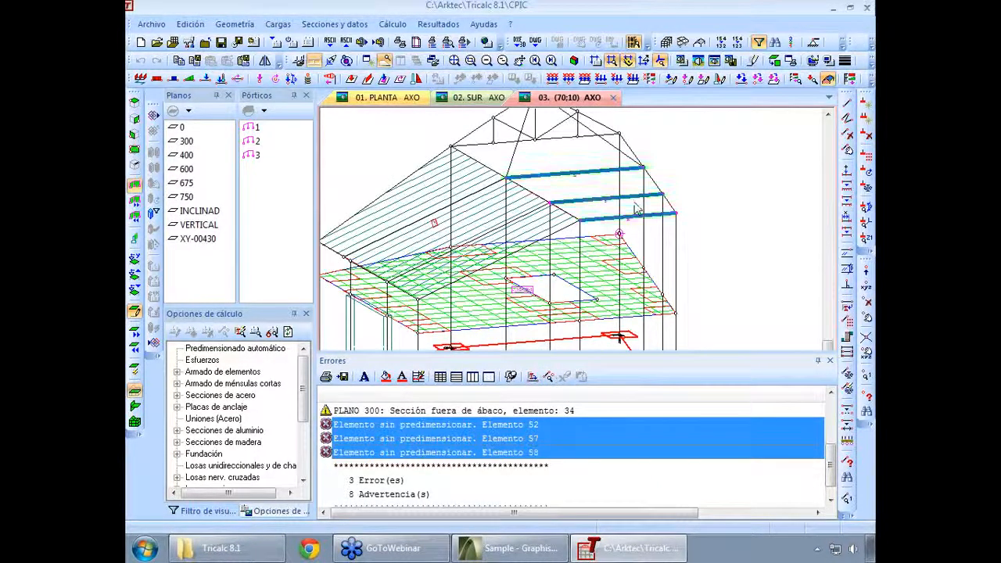
{"action": "left_click", "coordinate": [531, 377]}
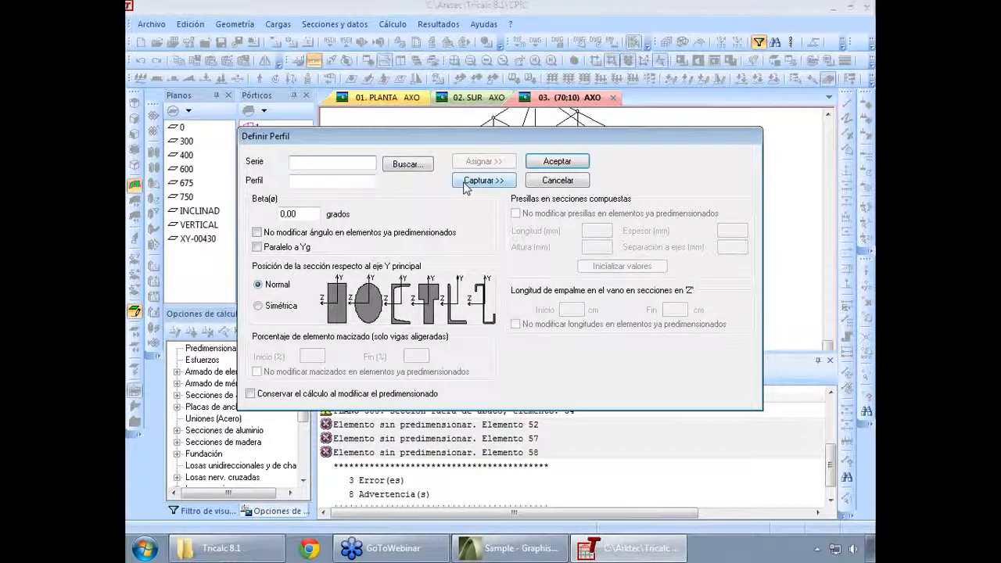
{"action": "left_click", "coordinate": [467, 183]}
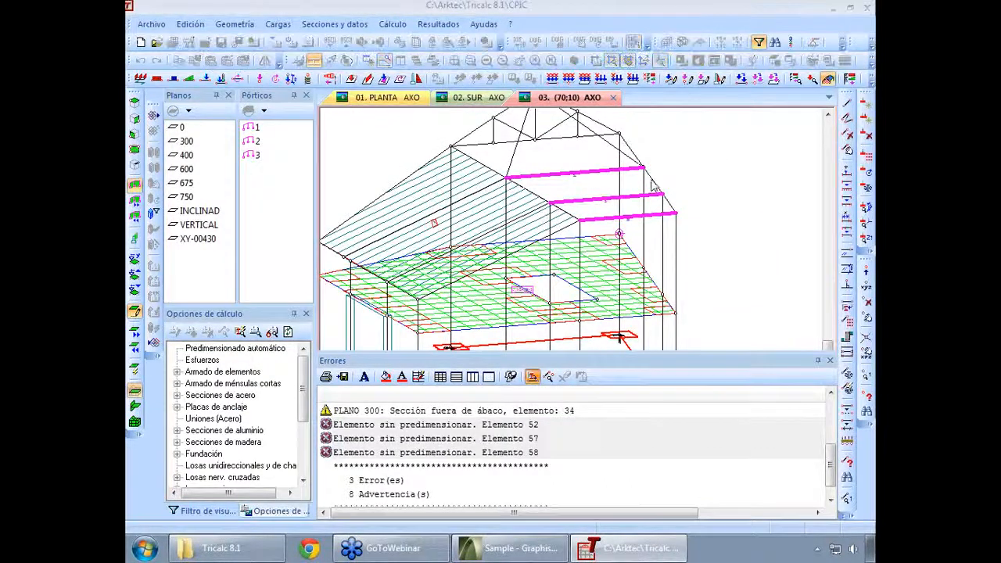
{"action": "left_click", "coordinate": [651, 183]}
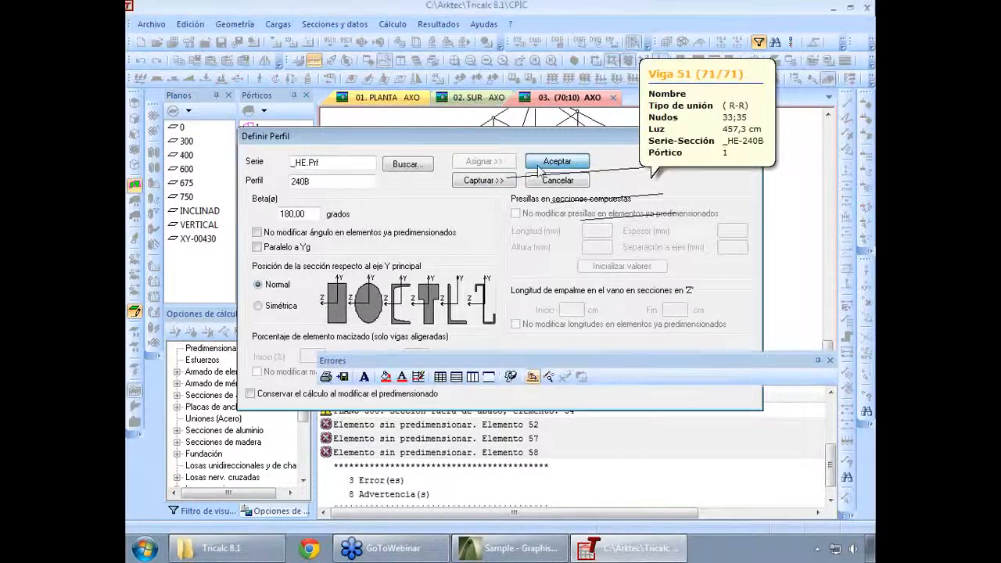
{"action": "left_click", "coordinate": [539, 164]}
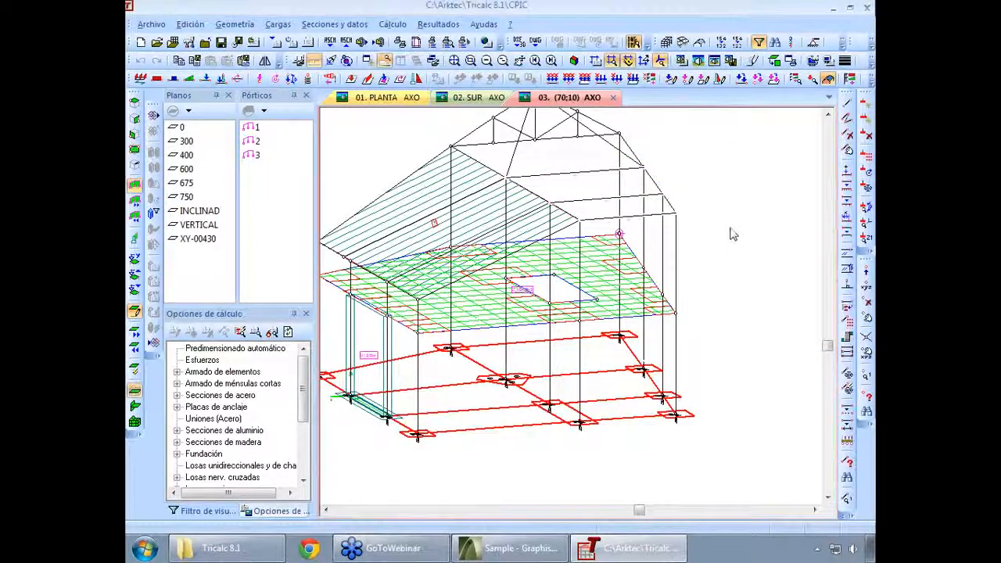
- Run the automatic calculation again, recalculating the loads of one-way and sheet slabs, wind panels and load panels
{"action": "left_click", "coordinate": [392, 24]}
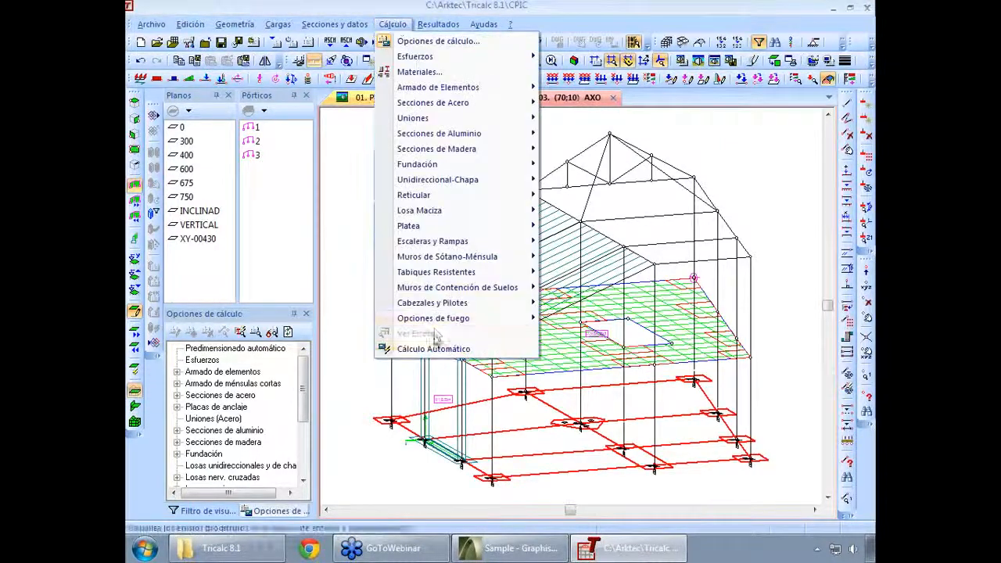
{"action": "left_click", "coordinate": [433, 349]}
{"action": "left_click", "coordinate": [469, 438]}
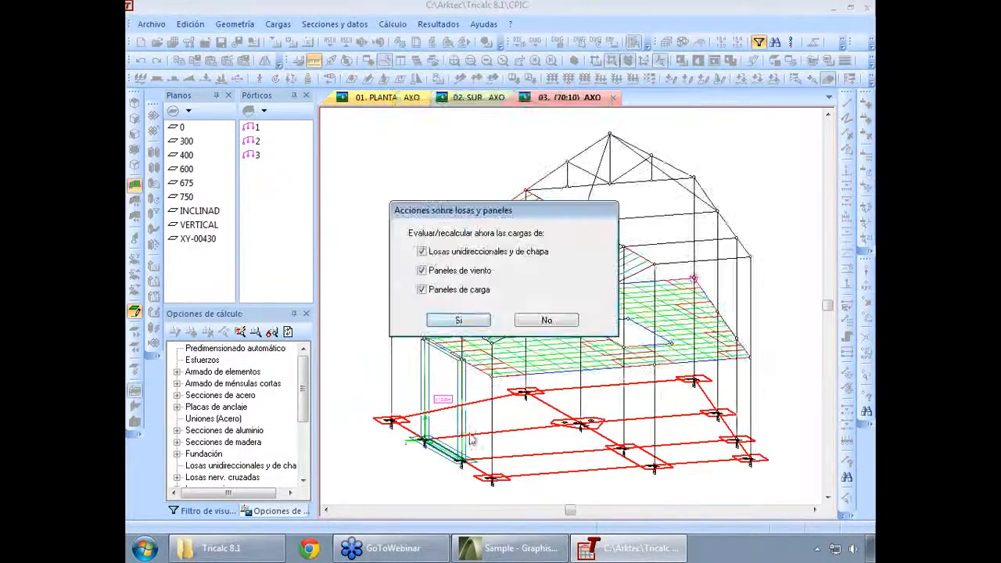
{"action": "left_click", "coordinate": [459, 319]}
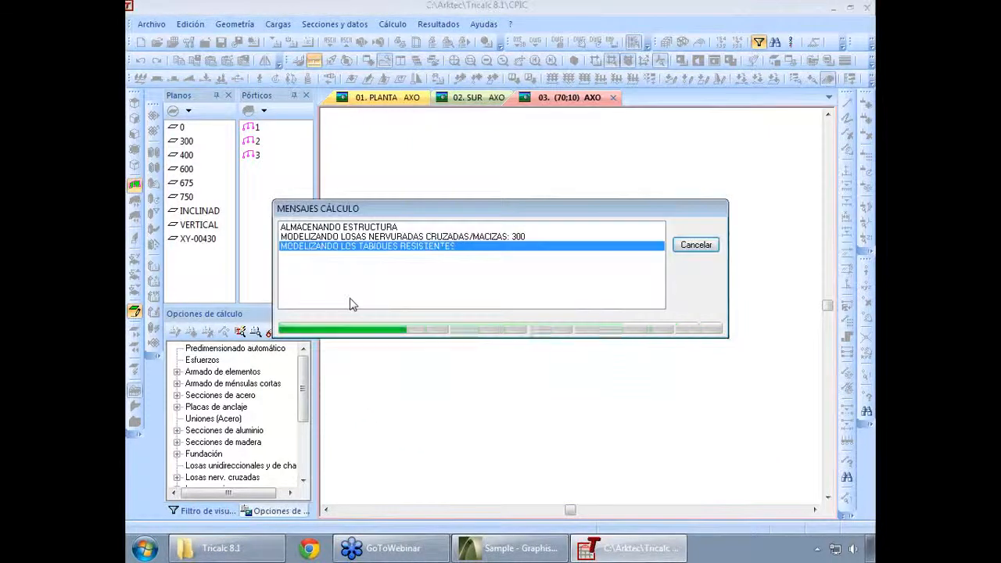
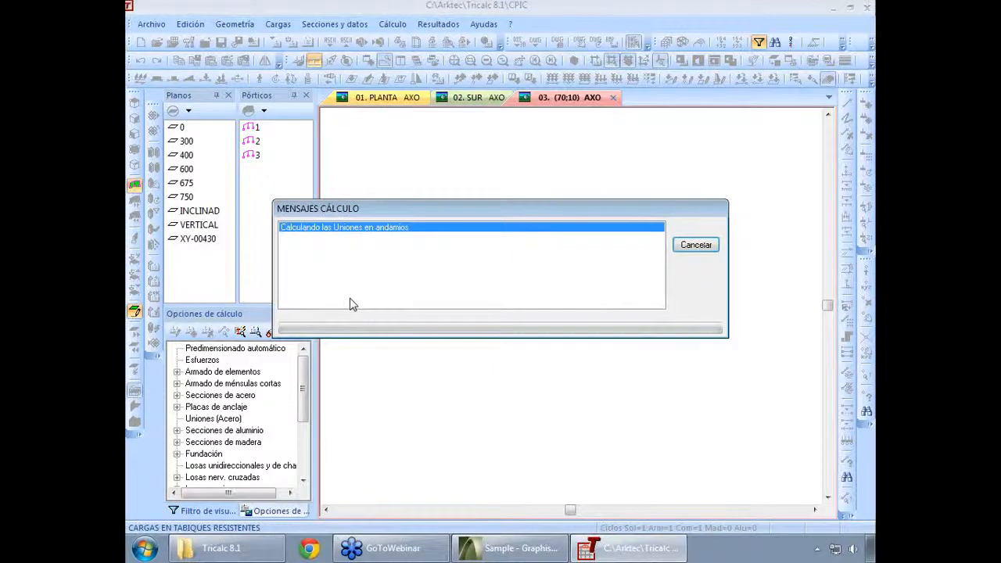
{"action": "key", "text": "Return"}
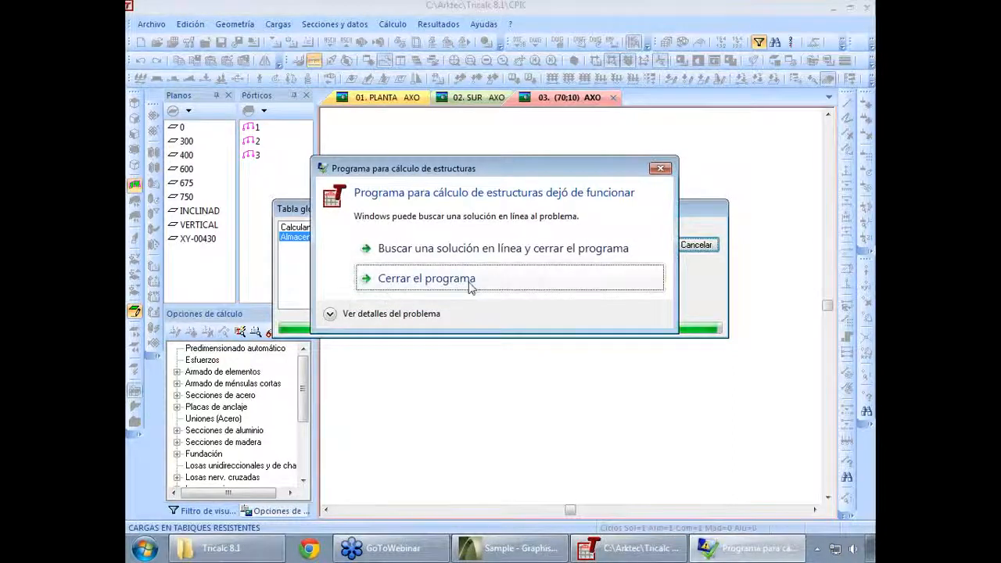
- Close the crashed Tricalc program, start it again and reopen the CPIC structure
{"action": "left_click", "coordinate": [503, 287]}
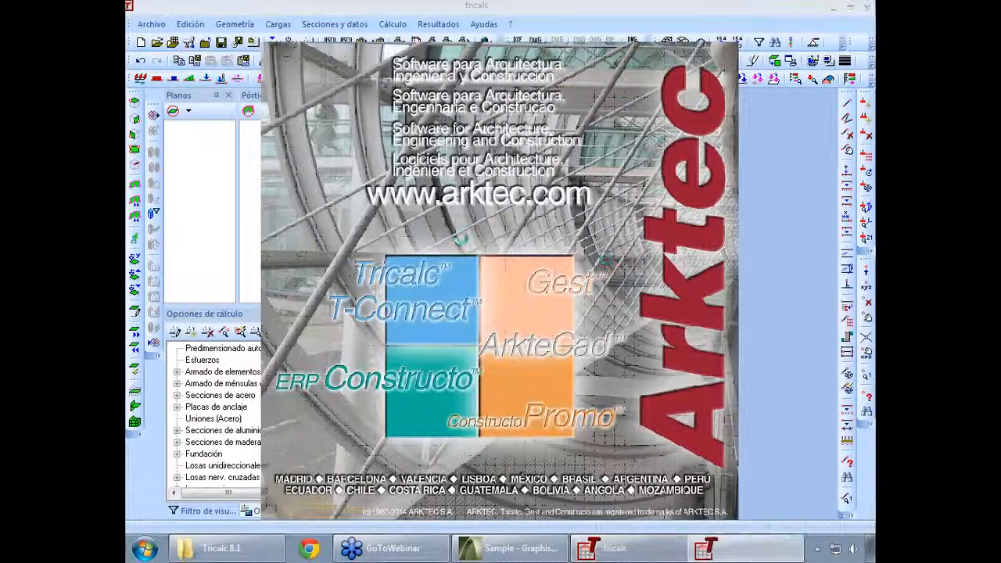
{"action": "key", "text": "Return"}
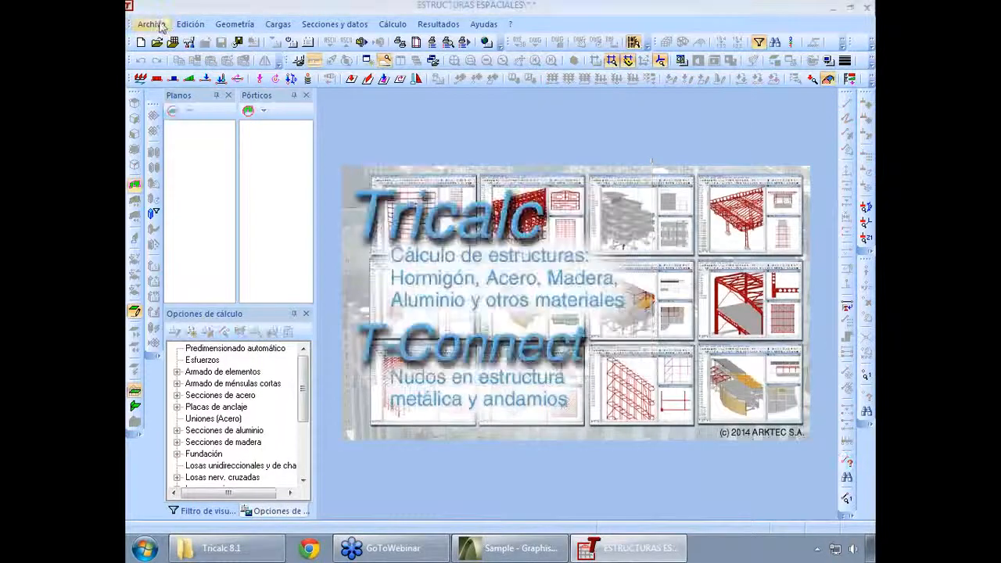
{"action": "left_click", "coordinate": [151, 24]}
{"action": "left_click", "coordinate": [202, 290]}
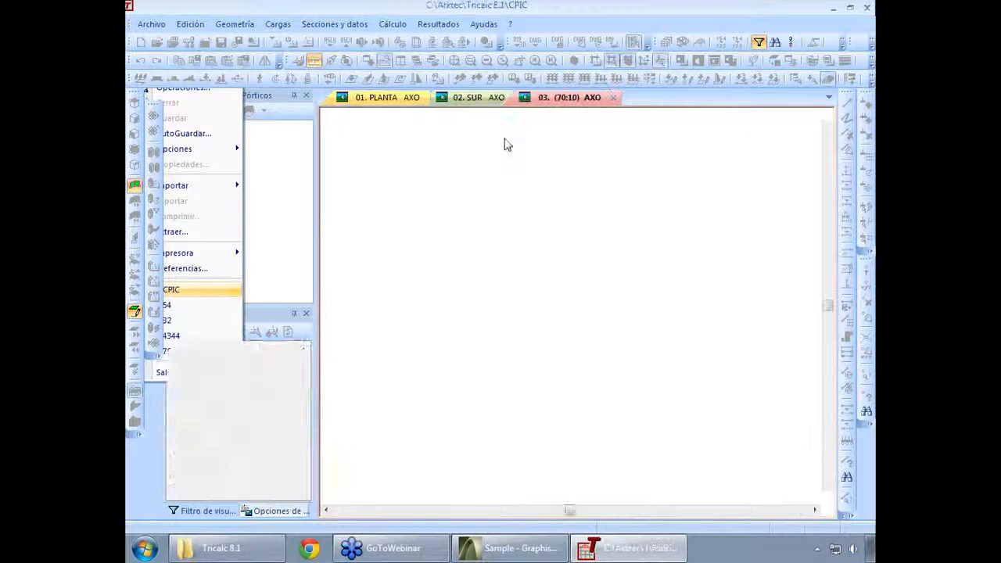
- Generate the steel check report by elements/nodes in the Completo / por Hipótesis format for the bars window-selected along the unclad roof slope
{"action": "left_click", "coordinate": [447, 25]}
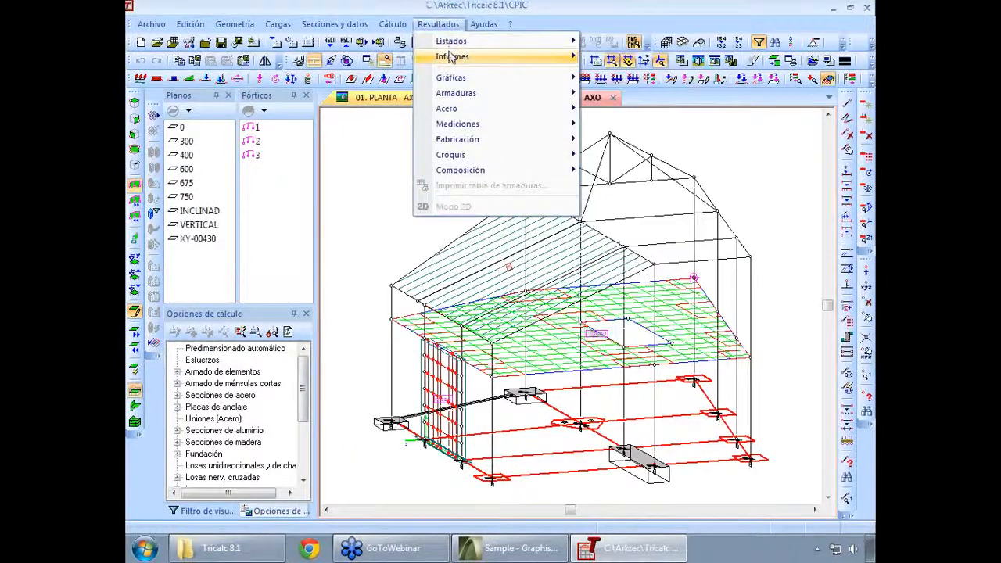
{"action": "mouse_move", "coordinate": [469, 58]}
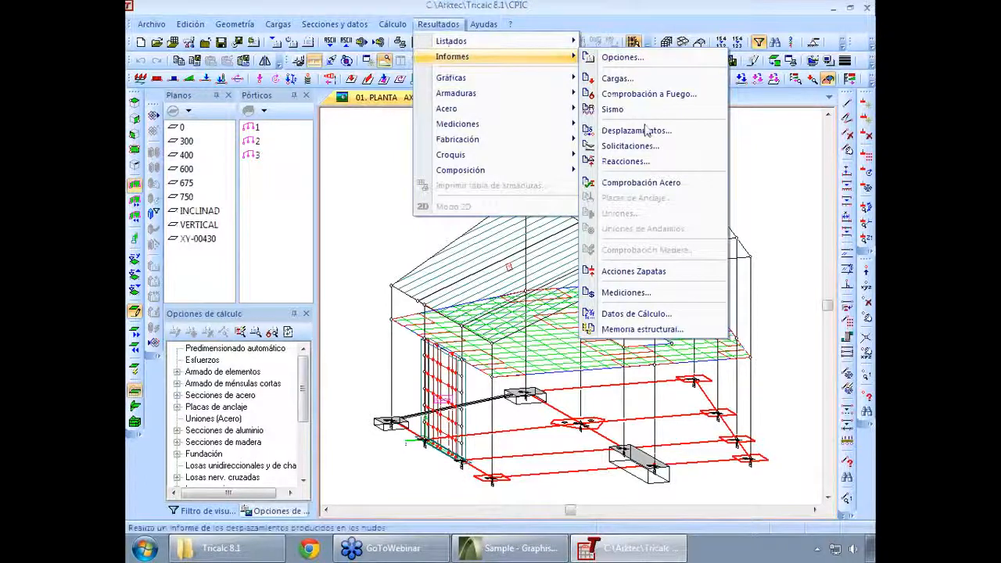
{"action": "left_click", "coordinate": [670, 185]}
{"action": "left_click", "coordinate": [384, 245]}
{"action": "left_click", "coordinate": [380, 291]}
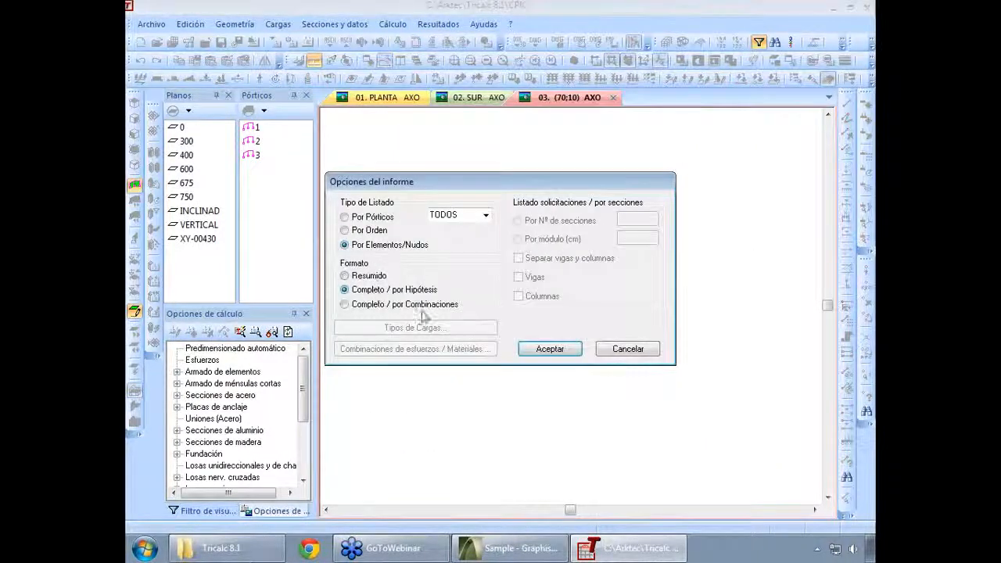
{"action": "left_click", "coordinate": [550, 349]}
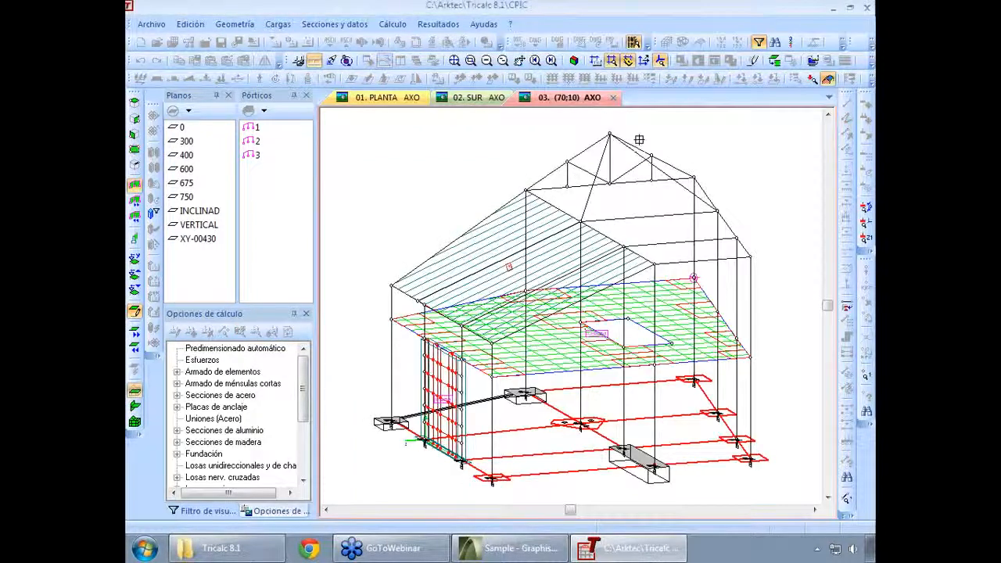
{"action": "left_click_drag", "start_coordinate": [641, 140], "coordinate": [742, 216]}
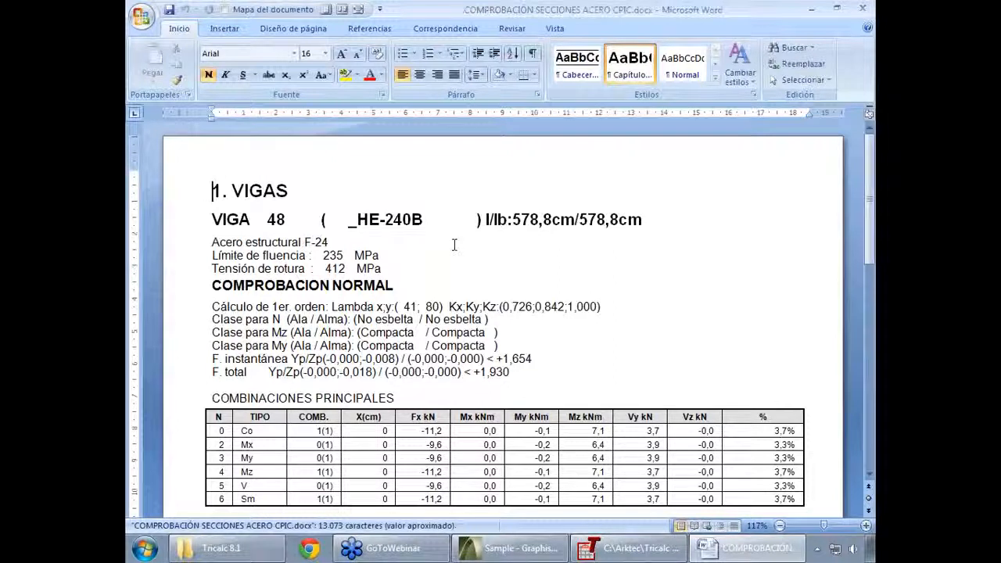
- Examine the report entry for beam 48: its steel type, slenderness, buckling coefficients, and instantaneous and total deflection
{"action": "left_click", "coordinate": [212, 220]}
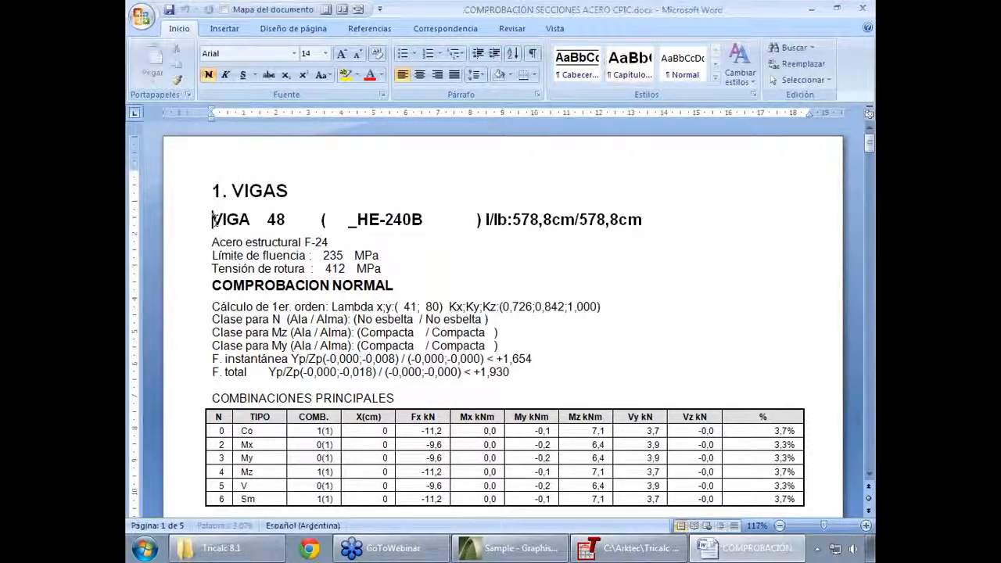
{"action": "left_click_drag", "start_coordinate": [214, 221], "coordinate": [286, 220]}
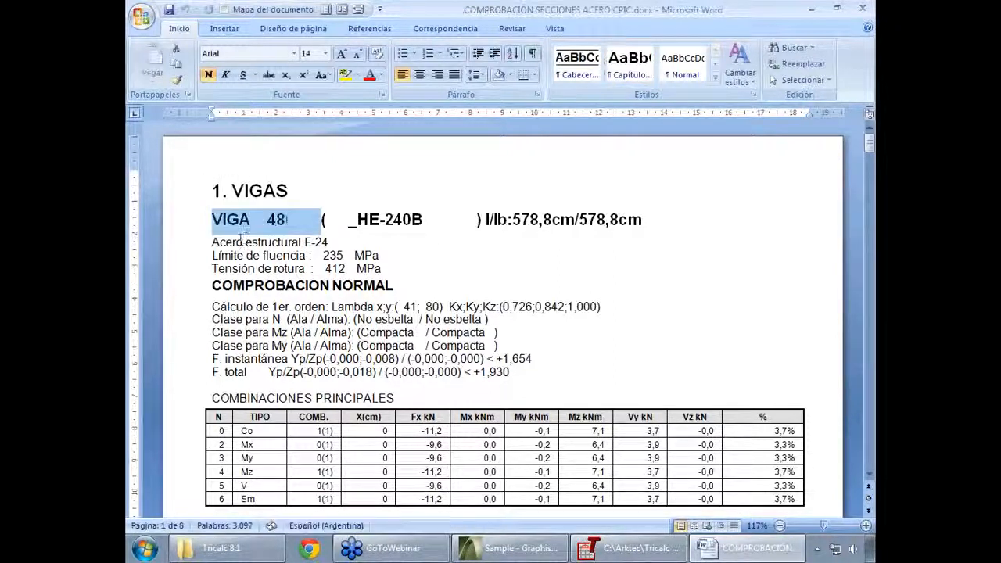
{"action": "left_click", "coordinate": [204, 241]}
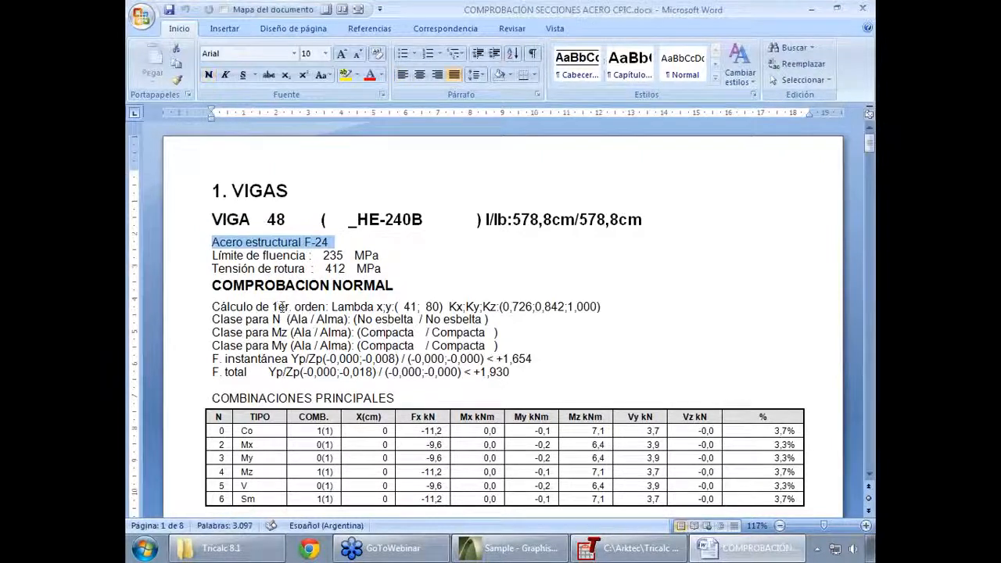
{"action": "left_click_drag", "start_coordinate": [331, 306], "coordinate": [561, 308]}
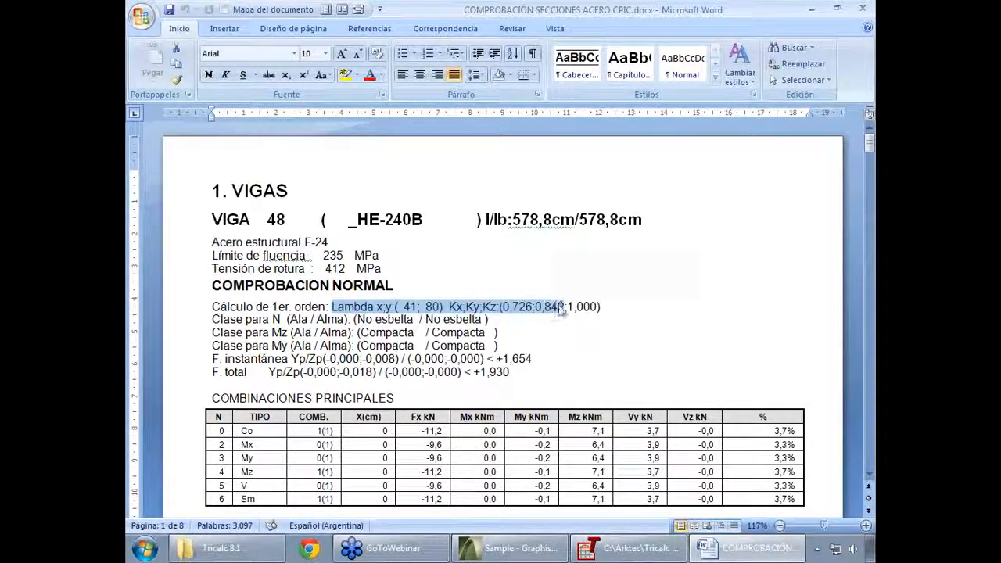
{"action": "left_click", "coordinate": [562, 308]}
{"action": "left_click", "coordinate": [196, 361]}
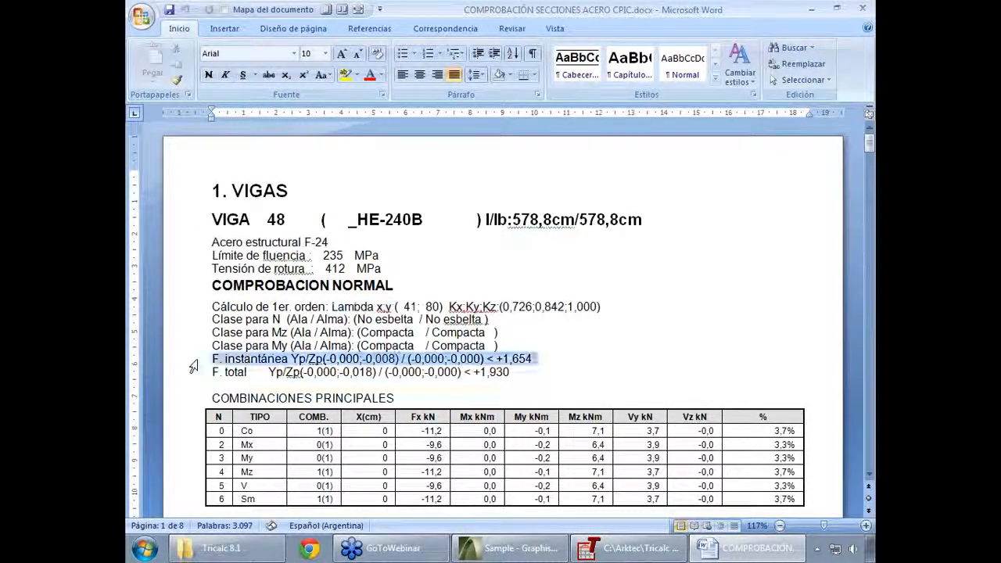
{"action": "left_click_drag", "start_coordinate": [193, 364], "coordinate": [194, 373]}
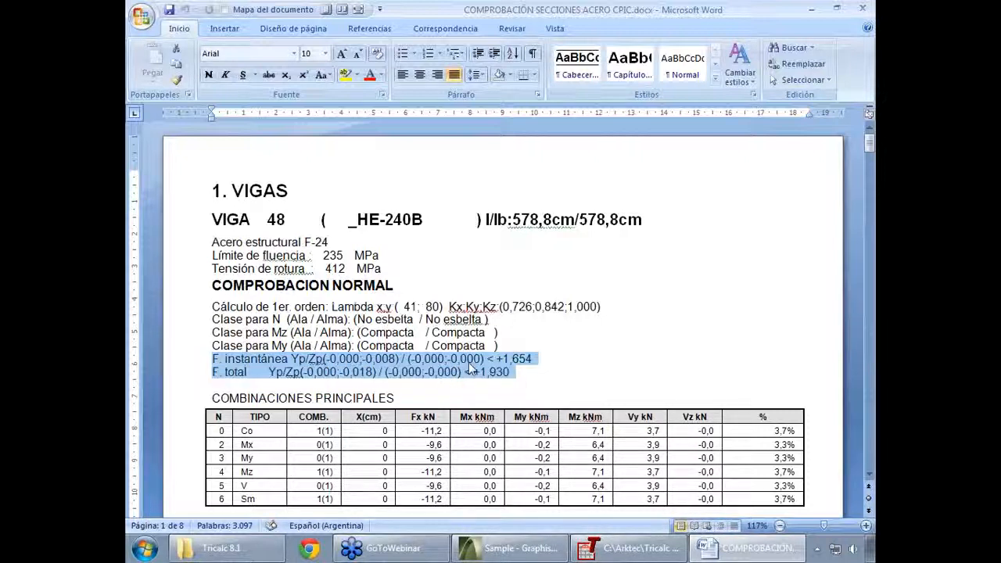
- Examine beam 48's normal check tables of main combinations, ultimate forces and combined forces
{"action": "scroll", "coordinate": [468, 362], "scroll_direction": "down", "scroll_amount": 3}
{"action": "left_click_drag", "start_coordinate": [176, 305], "coordinate": [177, 350]}
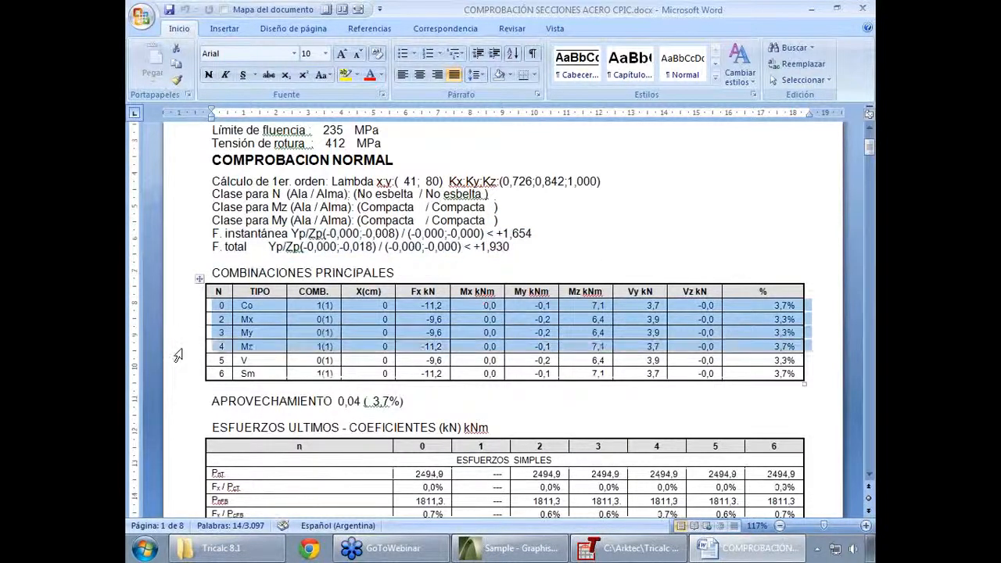
{"action": "scroll", "coordinate": [685, 347], "scroll_direction": "down", "scroll_amount": 4}
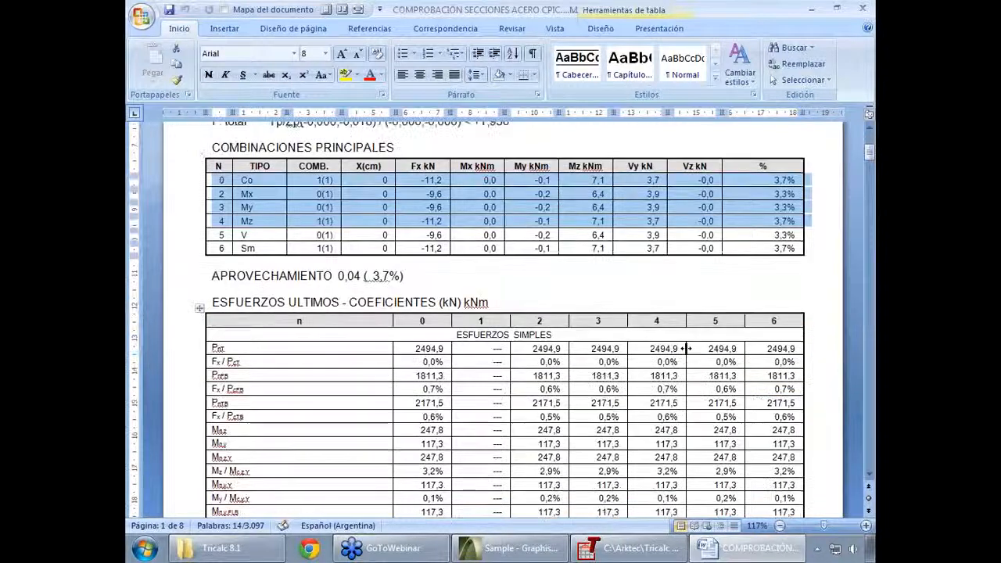
{"action": "left_click_drag", "start_coordinate": [188, 320], "coordinate": [214, 457]}
{"action": "scroll", "coordinate": [426, 375], "scroll_direction": "down", "scroll_amount": 4}
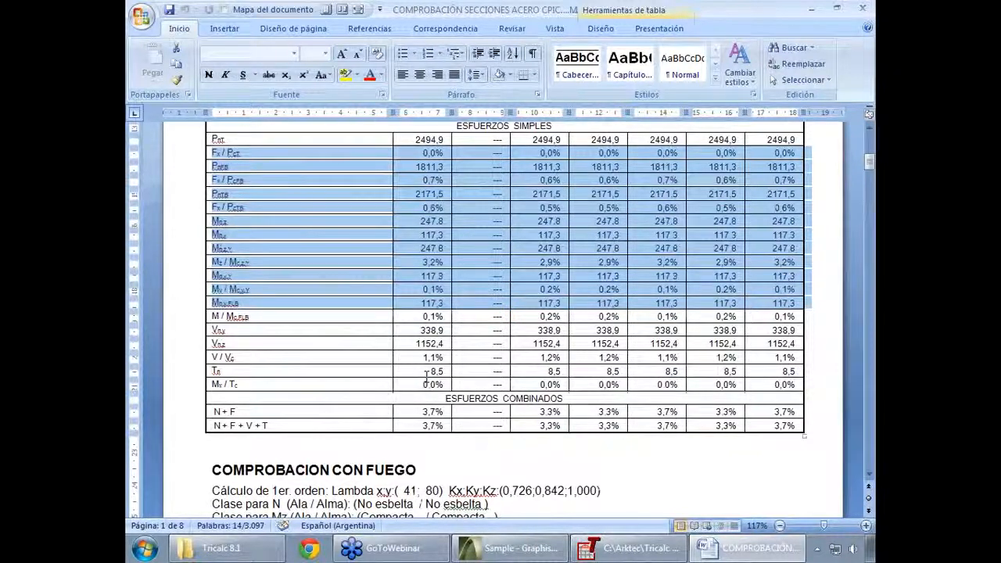
{"action": "left_click", "coordinate": [296, 277]}
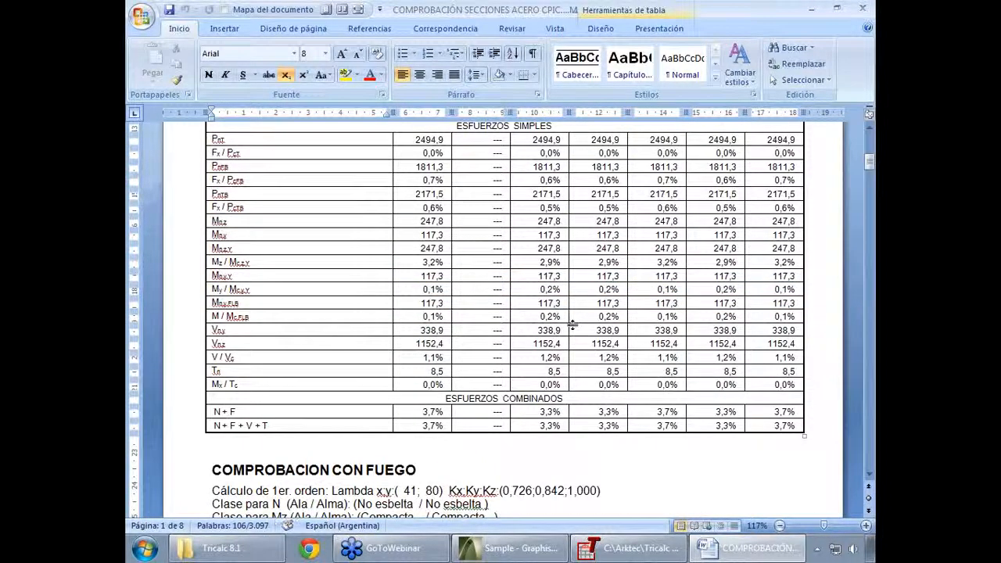
{"action": "scroll", "coordinate": [572, 324], "scroll_direction": "down", "scroll_amount": 1}
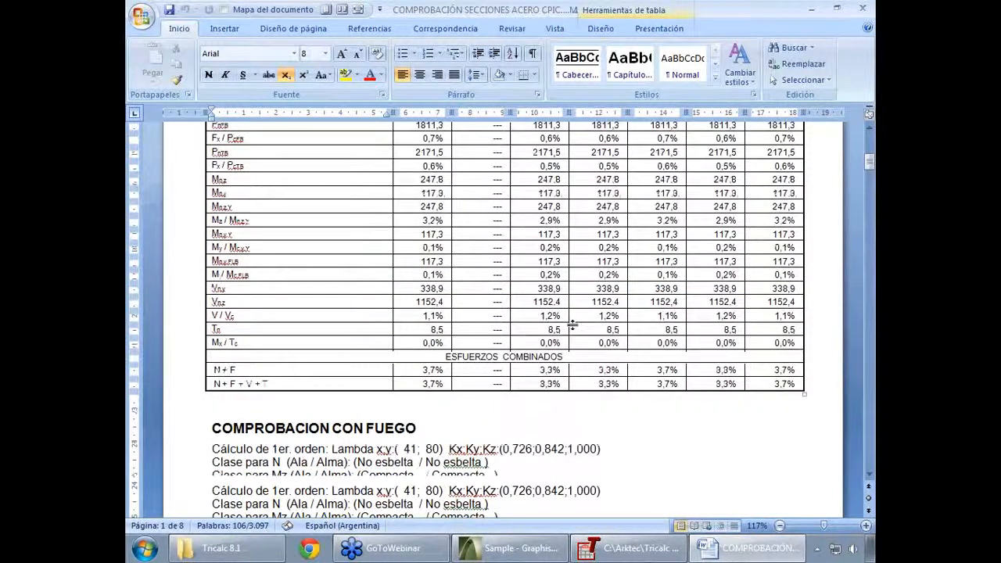
- Examine beam 48's fire check, including the required resistance, insulation and main combinations table
{"action": "scroll", "coordinate": [572, 323], "scroll_direction": "down", "scroll_amount": 2}
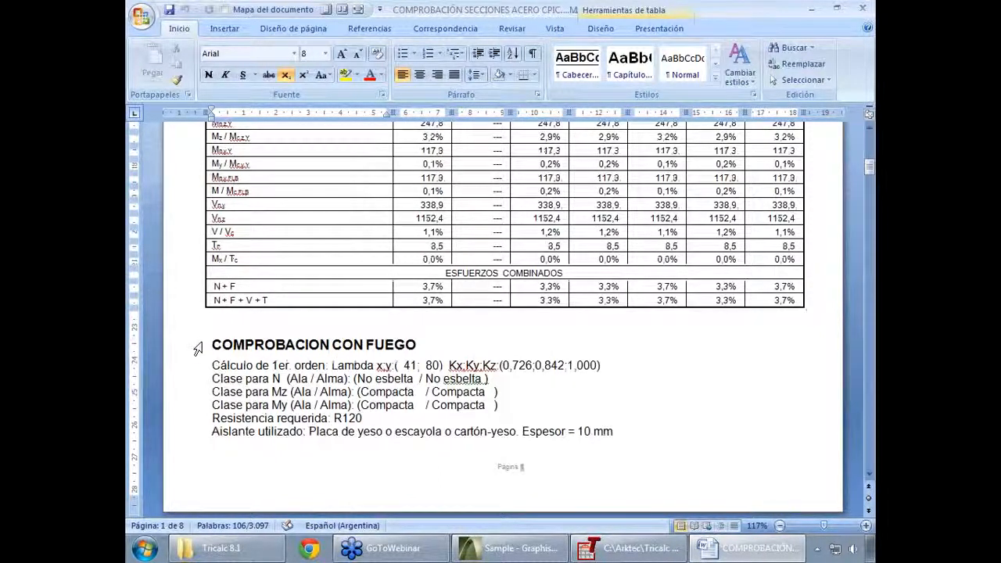
{"action": "scroll", "coordinate": [199, 348], "scroll_direction": "down", "scroll_amount": 4}
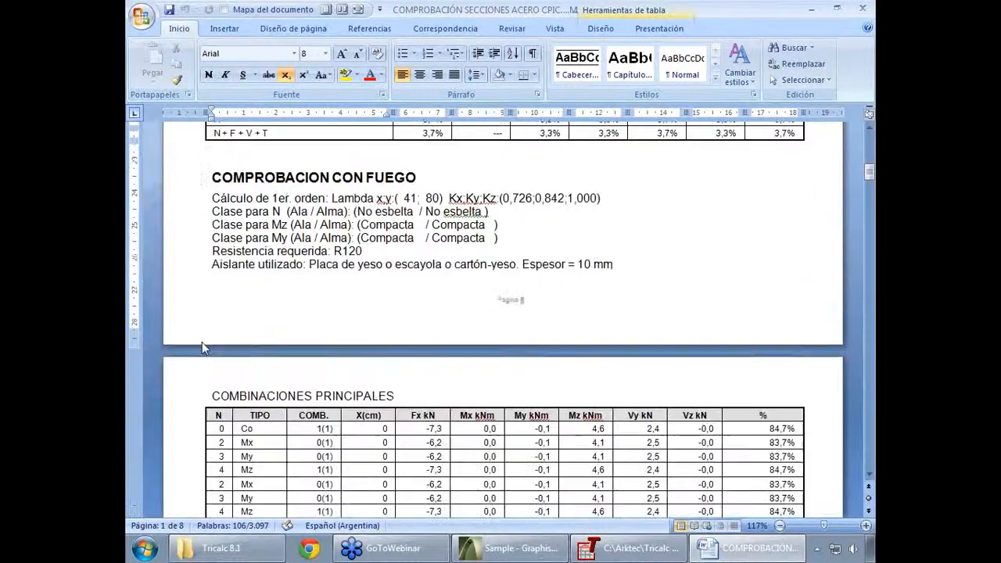
{"action": "scroll", "coordinate": [201, 342], "scroll_direction": "down", "scroll_amount": 2}
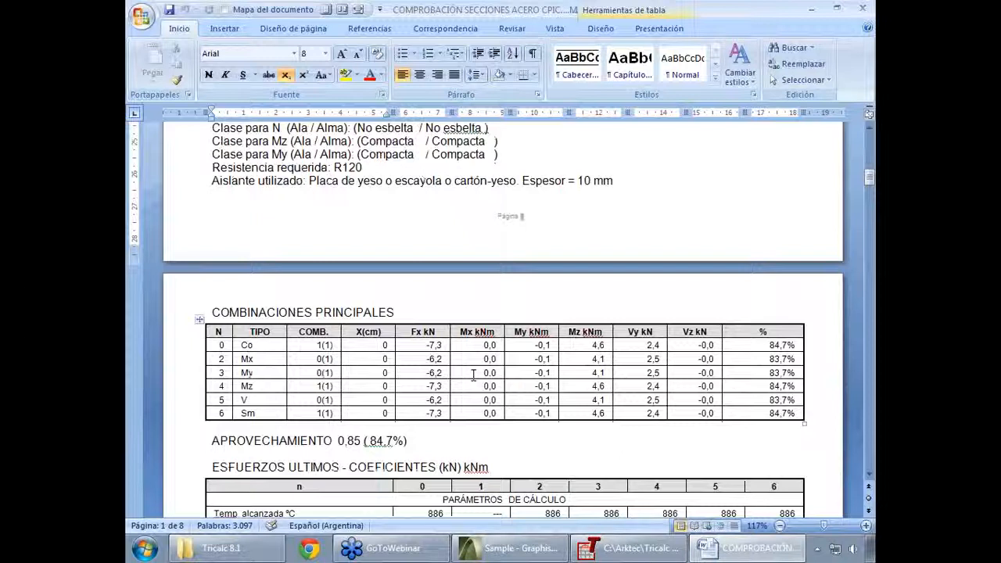
- Switch from the Word report back to Tricalc and plot the Desplazamientos graph of the whole structure
{"action": "left_click", "coordinate": [813, 10]}
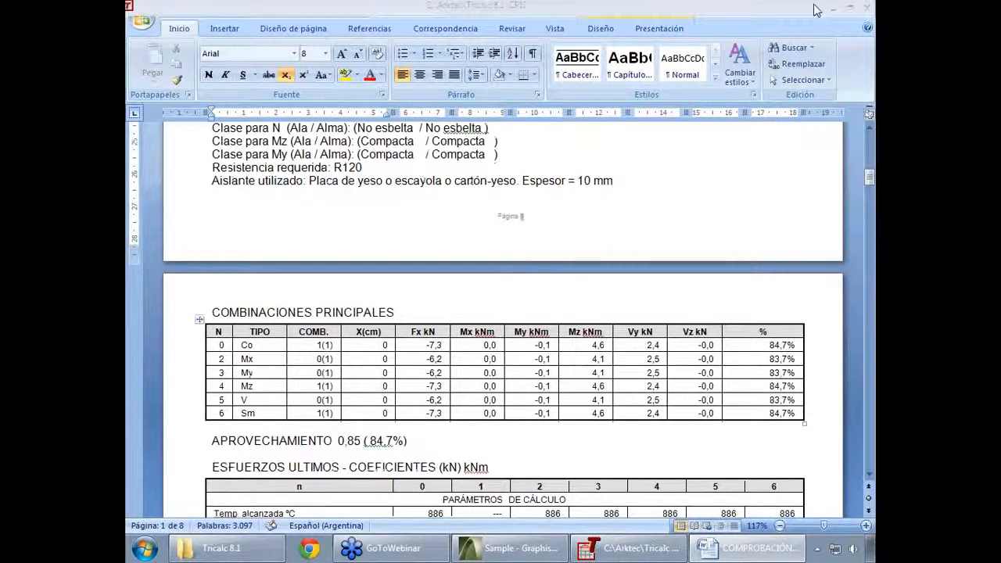
{"action": "left_click", "coordinate": [438, 24]}
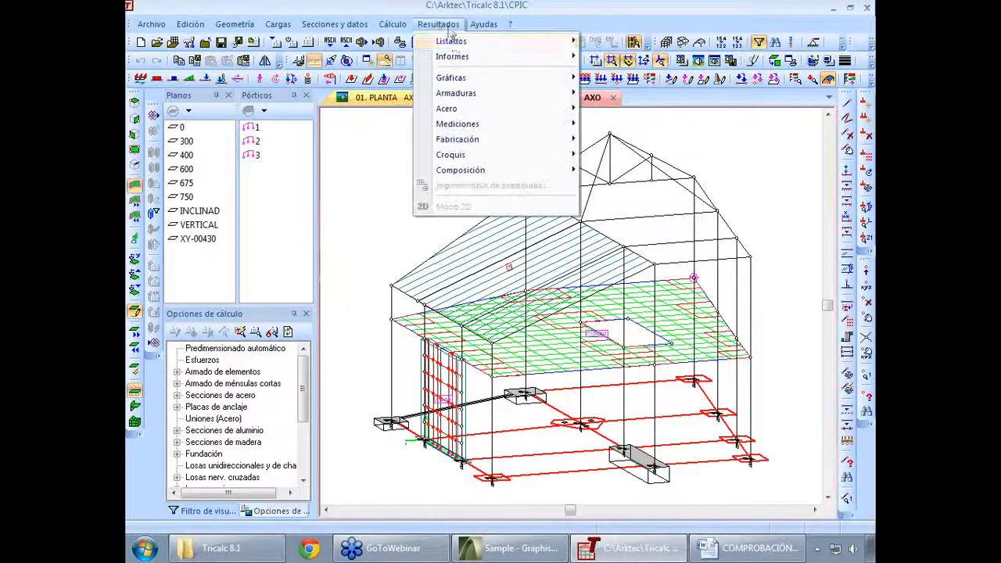
{"action": "mouse_move", "coordinate": [459, 60]}
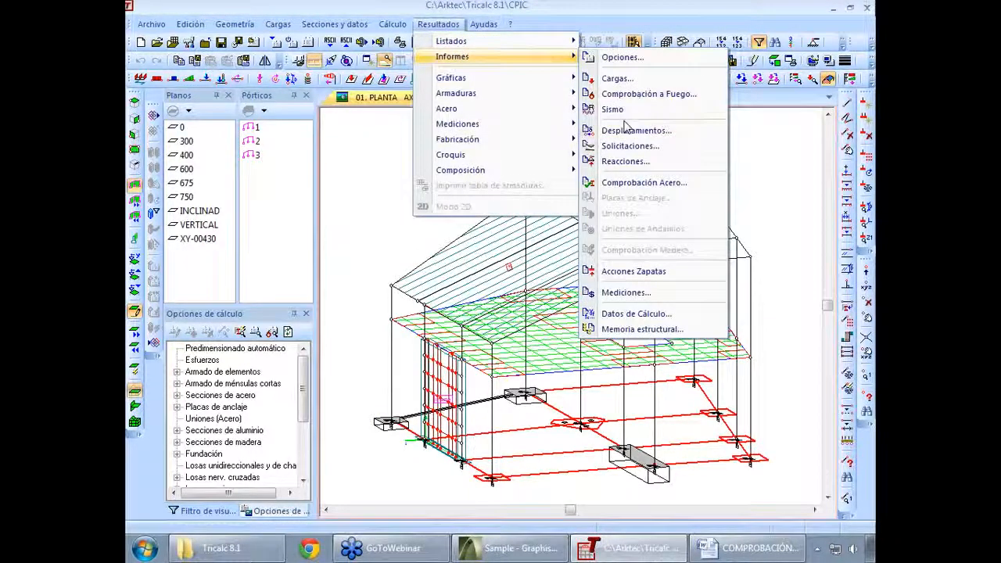
{"action": "mouse_move", "coordinate": [469, 41]}
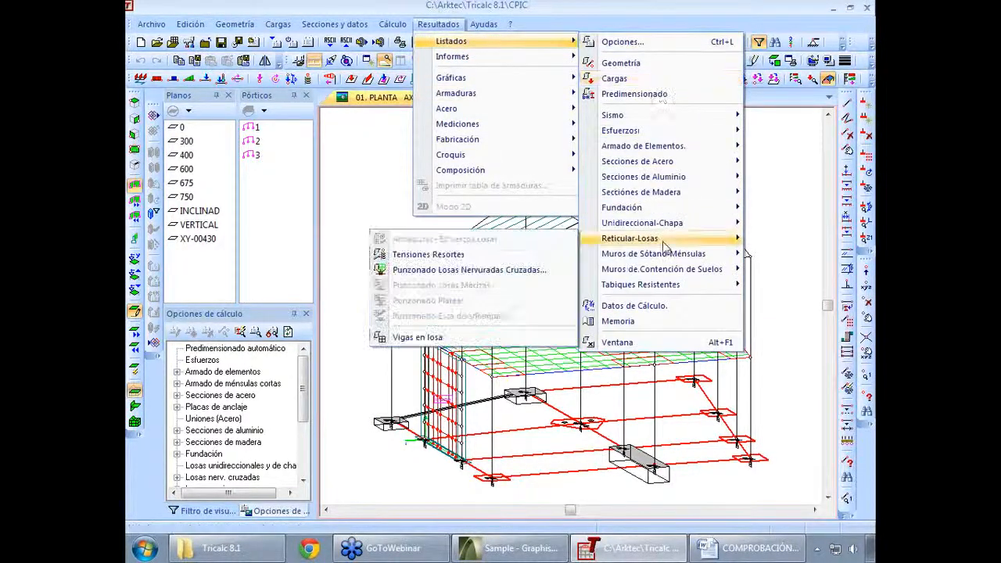
{"action": "mouse_move", "coordinate": [531, 77]}
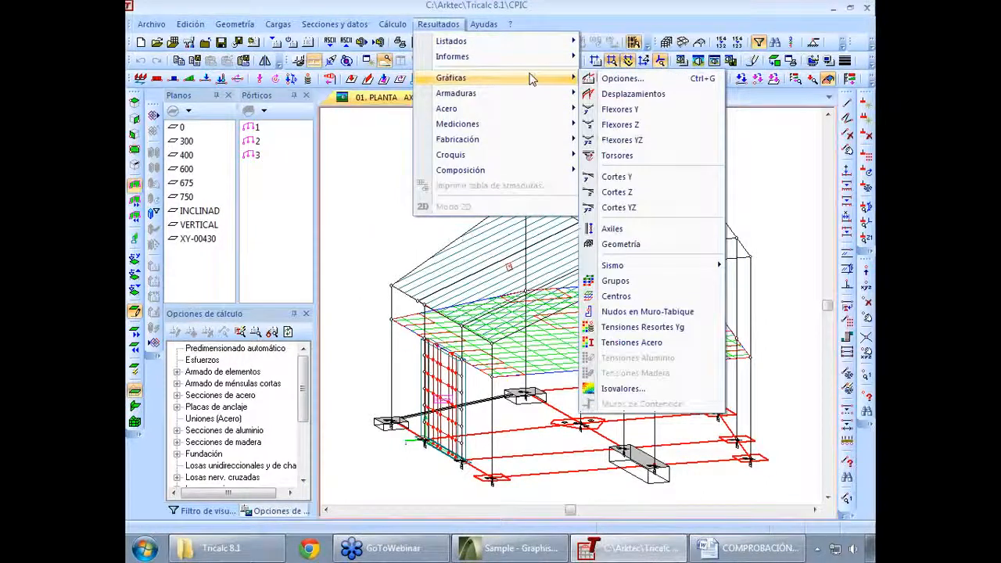
{"action": "left_click", "coordinate": [637, 95]}
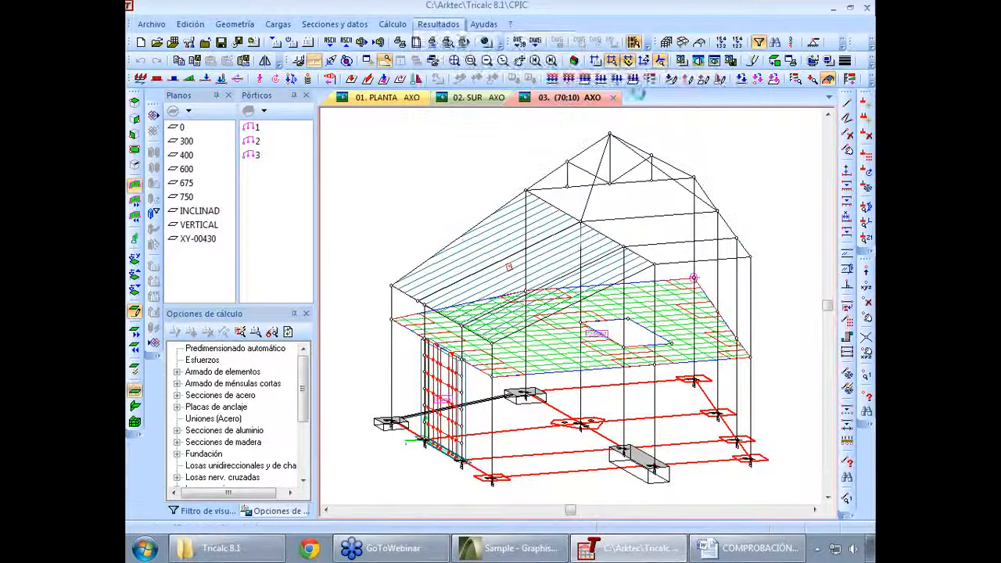
{"action": "left_click", "coordinate": [403, 315]}
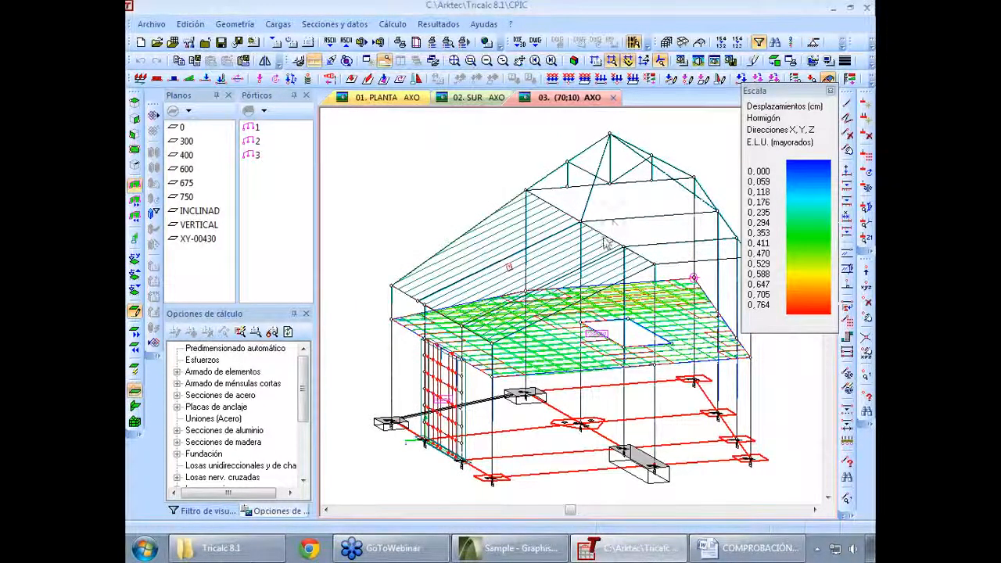
{"action": "mouse_move", "coordinate": [606, 242]}
- Set the displacement graph's scale to 200 and examine the amplified deformed shape of the slab and frames from another angle
{"action": "left_click", "coordinate": [483, 24]}
{"action": "left_click", "coordinate": [504, 290]}
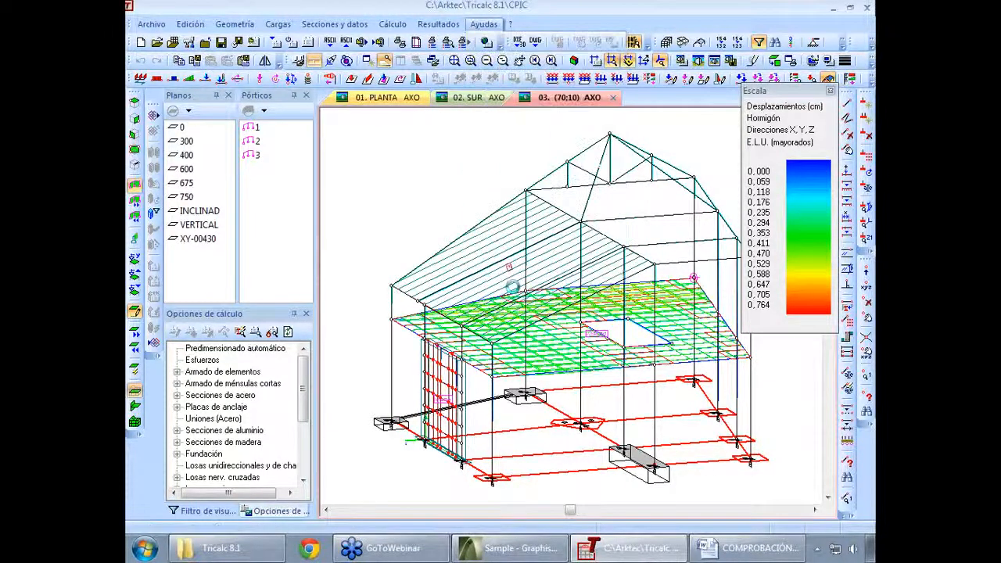
{"action": "type", "text": "200"}
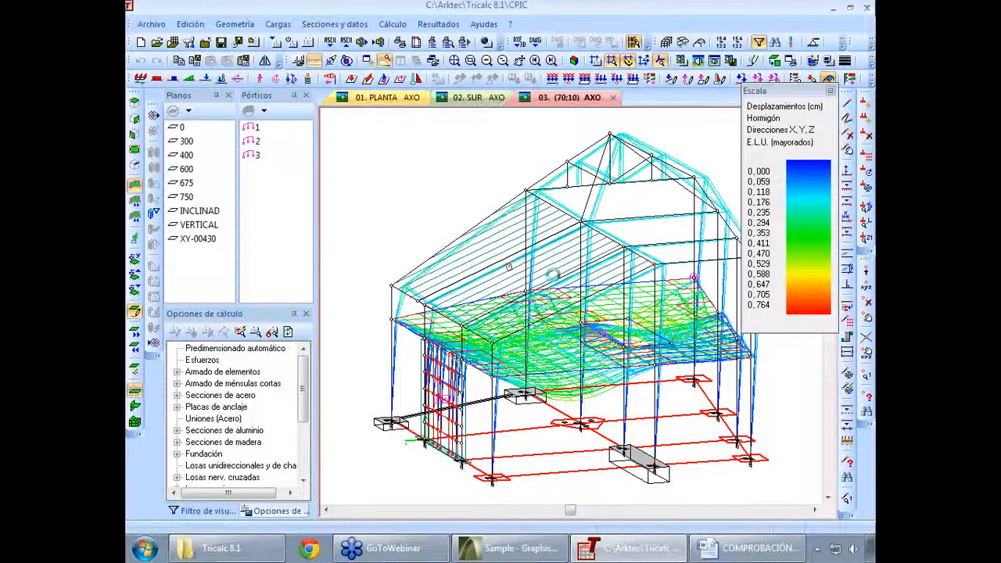
{"action": "mouse_move", "coordinate": [529, 275]}
{"action": "middle_mouse_down"}
{"action": "mouse_move", "coordinate": [470, 253]}
{"action": "mouse_move", "coordinate": [523, 258]}
{"action": "middle_mouse_up"}
{"action": "scroll", "coordinate": [532, 268], "scroll_direction": "up", "scroll_amount": 2}
{"action": "scroll", "coordinate": [523, 259], "scroll_direction": "down", "scroll_amount": 2}
{"action": "middle_click_drag", "start_coordinate": [469, 363], "coordinate": [478, 362]}
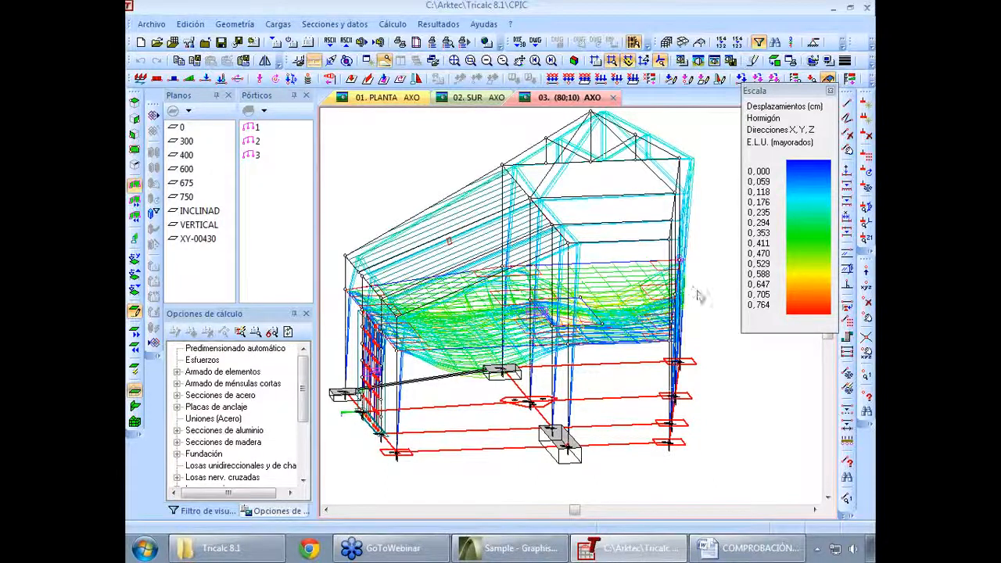
{"action": "middle_click_drag", "start_coordinate": [693, 298], "coordinate": [694, 304]}
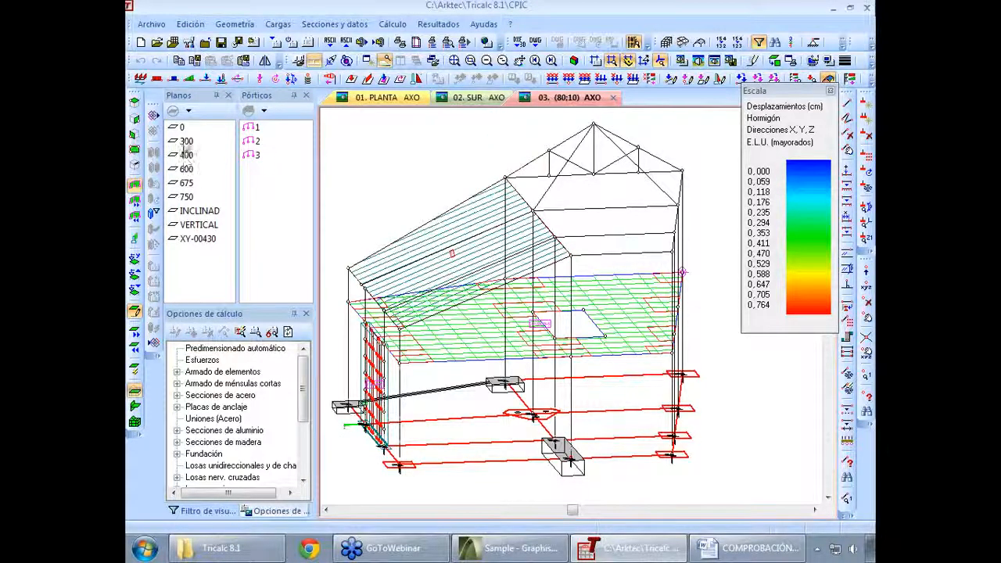
- Isolate Pórtico 1 in its vertical view, close the displacement scale legend and toggle off the DXF-DWG and raster display
{"action": "left_click", "coordinate": [253, 127]}
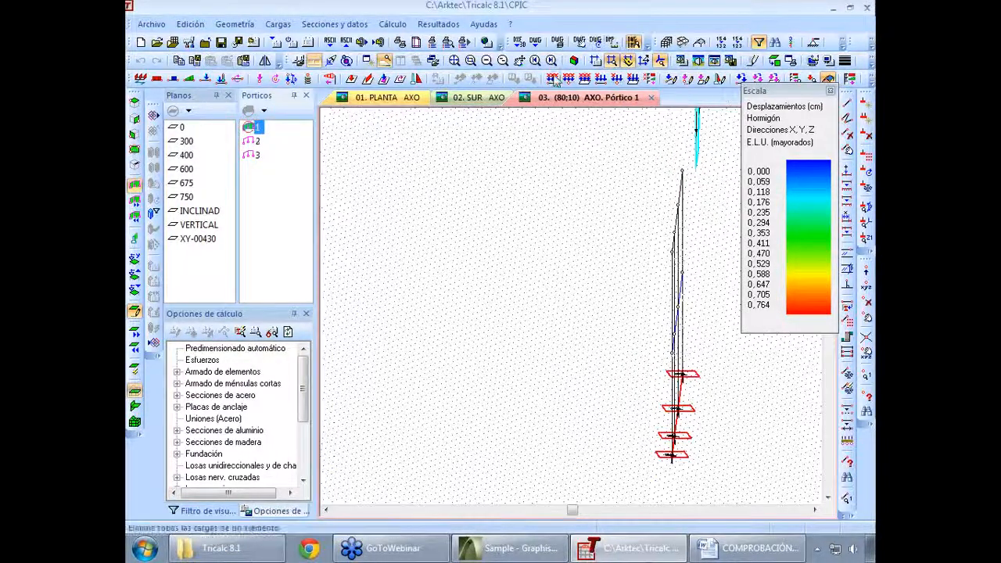
{"action": "left_click", "coordinate": [829, 92]}
{"action": "left_click", "coordinate": [633, 42]}
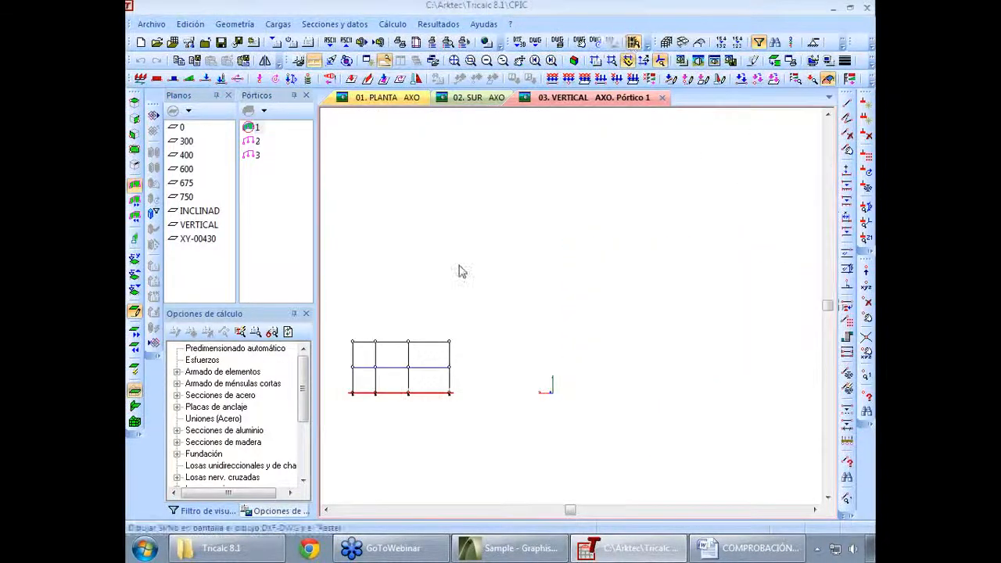
- Plot the Flexores Z bending moment graph for Pórtico 1
{"action": "left_click", "coordinate": [438, 24]}
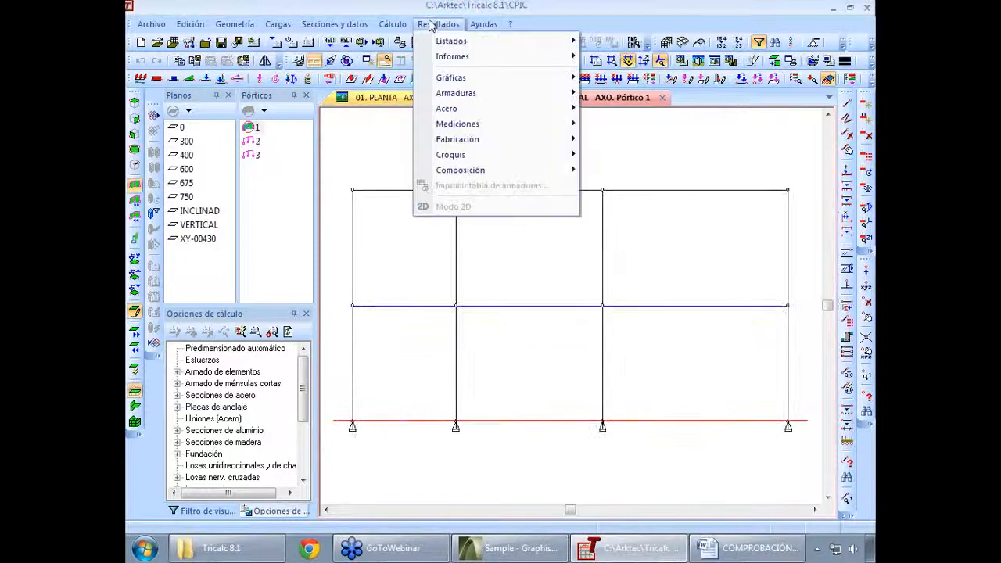
{"action": "mouse_move", "coordinate": [462, 78]}
{"action": "left_click", "coordinate": [650, 127]}
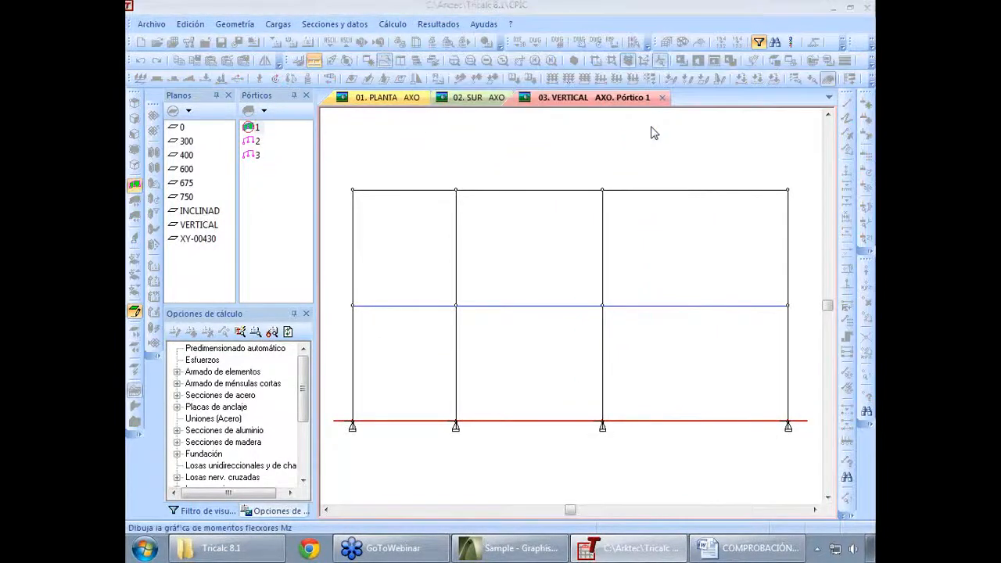
{"action": "left_click", "coordinate": [408, 313]}
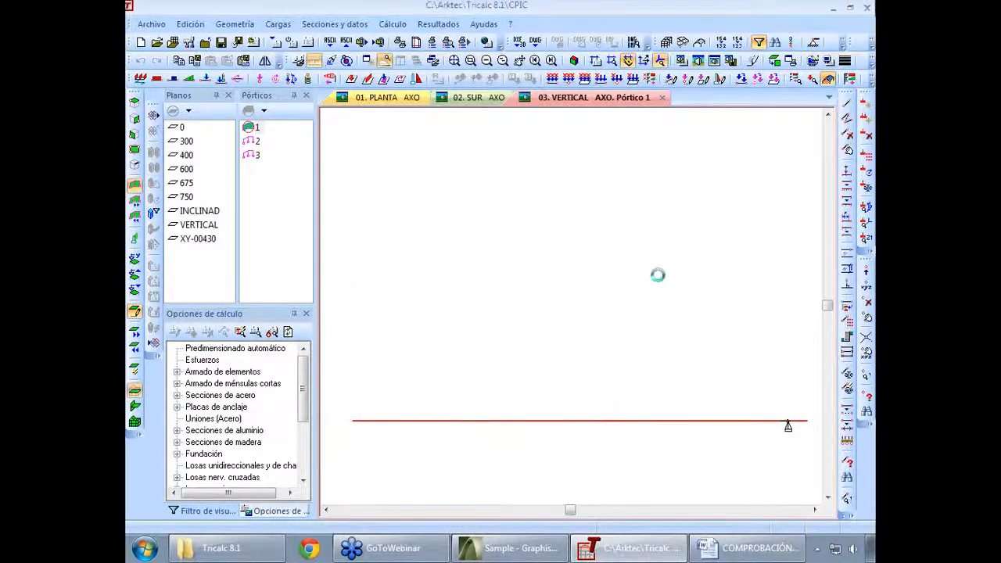
- Open the Croquis 2D of plane 0 and change the displayed sketch to plane 300
{"action": "left_click", "coordinate": [437, 24]}
{"action": "mouse_move", "coordinate": [457, 154]}
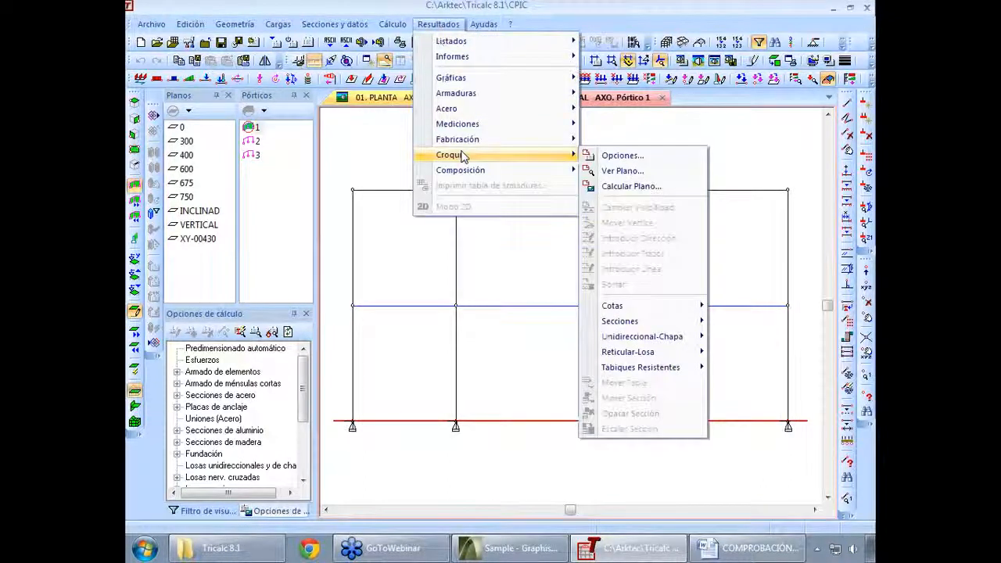
{"action": "left_click", "coordinate": [646, 171]}
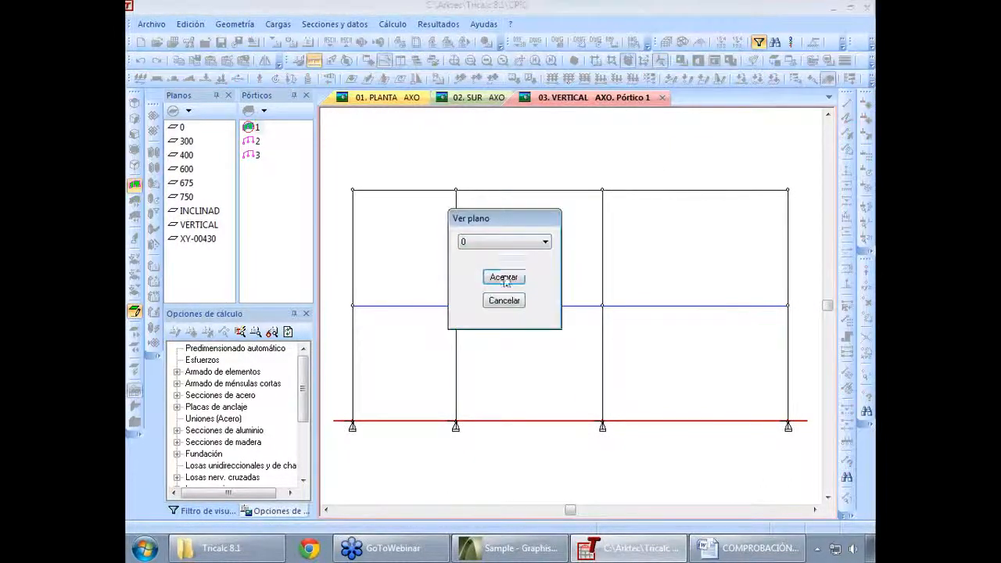
{"action": "left_click", "coordinate": [505, 275]}
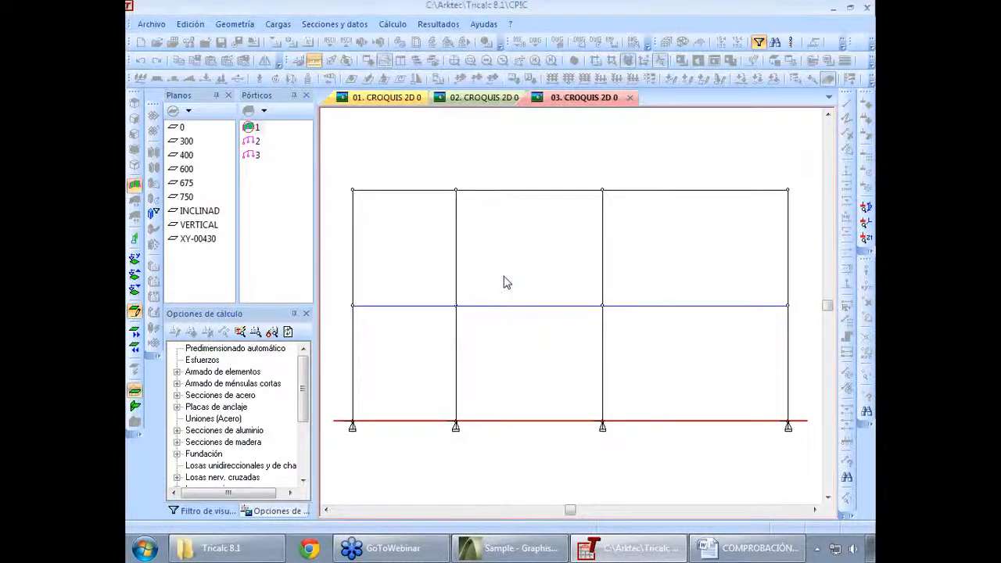
{"action": "left_click", "coordinate": [185, 141]}
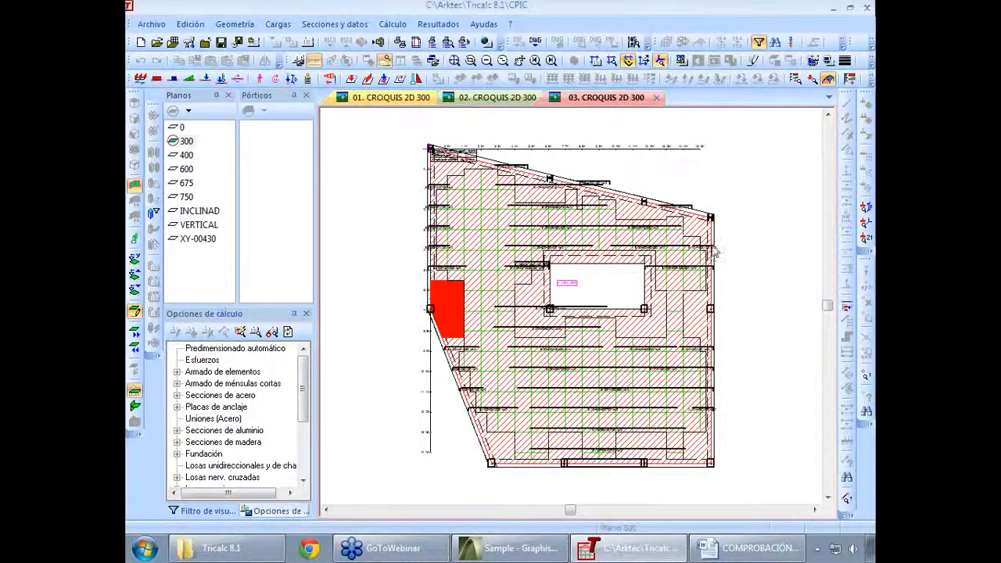
- Examine the waffle slab reinforcement in plane 300's sketch, including the bar lengths, hooks and diameters around the opening and slab edge
{"action": "scroll", "coordinate": [711, 244], "scroll_direction": "up", "scroll_amount": 1}
{"action": "scroll", "coordinate": [711, 244], "scroll_direction": "up", "scroll_amount": 2}
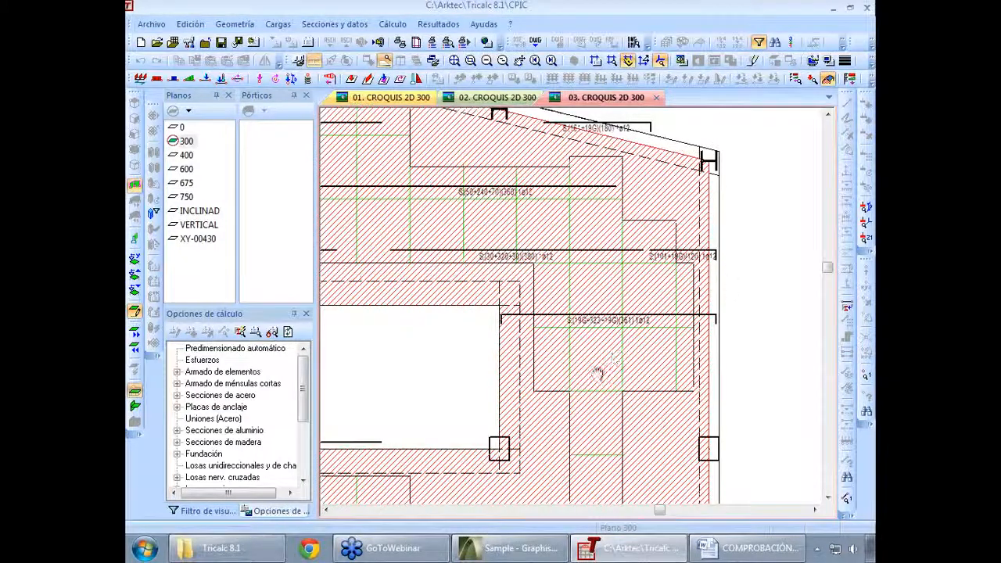
{"action": "middle_click_drag", "start_coordinate": [596, 350], "coordinate": [623, 136]}
{"action": "middle_click_drag", "start_coordinate": [601, 368], "coordinate": [644, 261]}
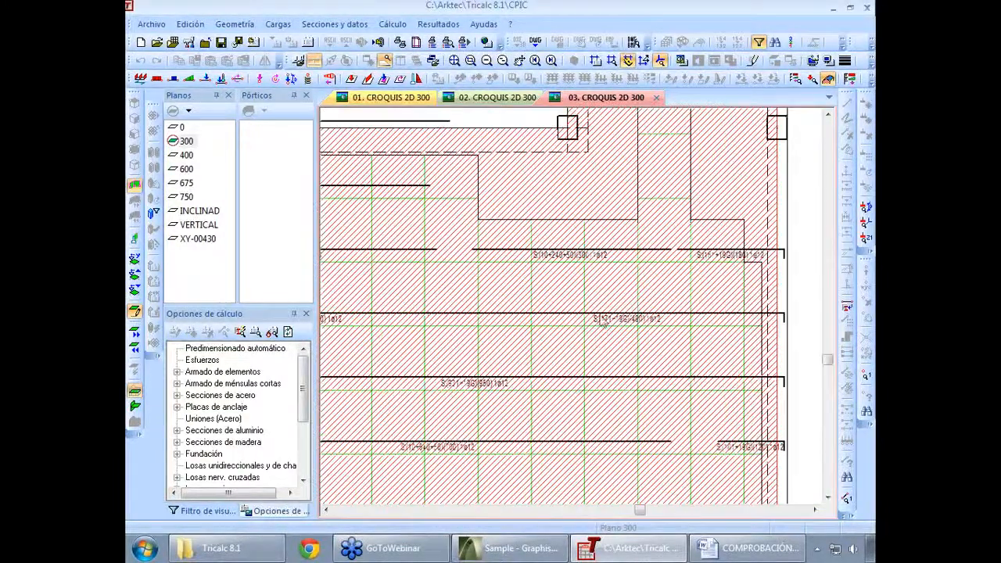
{"action": "scroll", "coordinate": [693, 310], "scroll_direction": "up", "scroll_amount": 1}
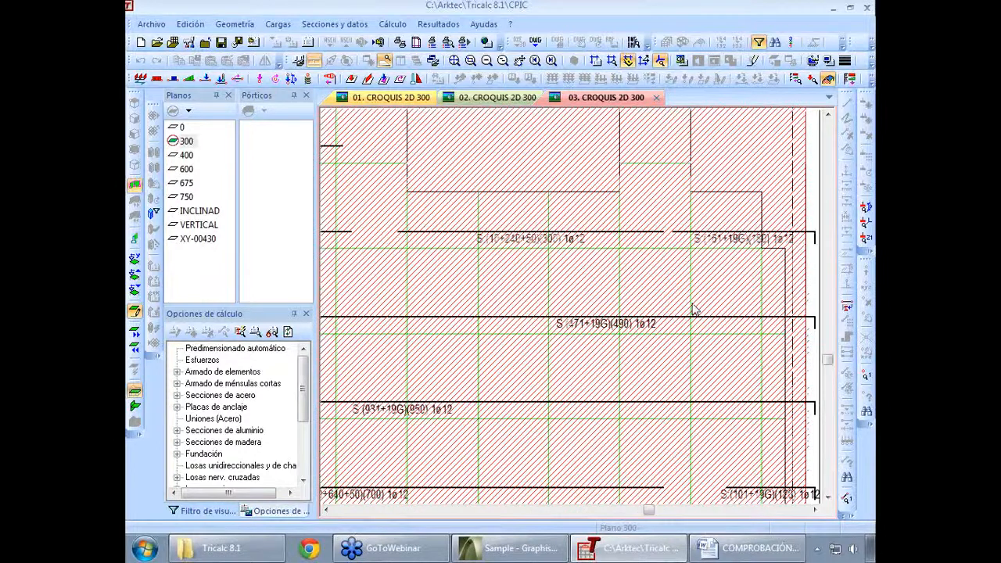
{"action": "scroll", "coordinate": [617, 346], "scroll_direction": "up", "scroll_amount": 1}
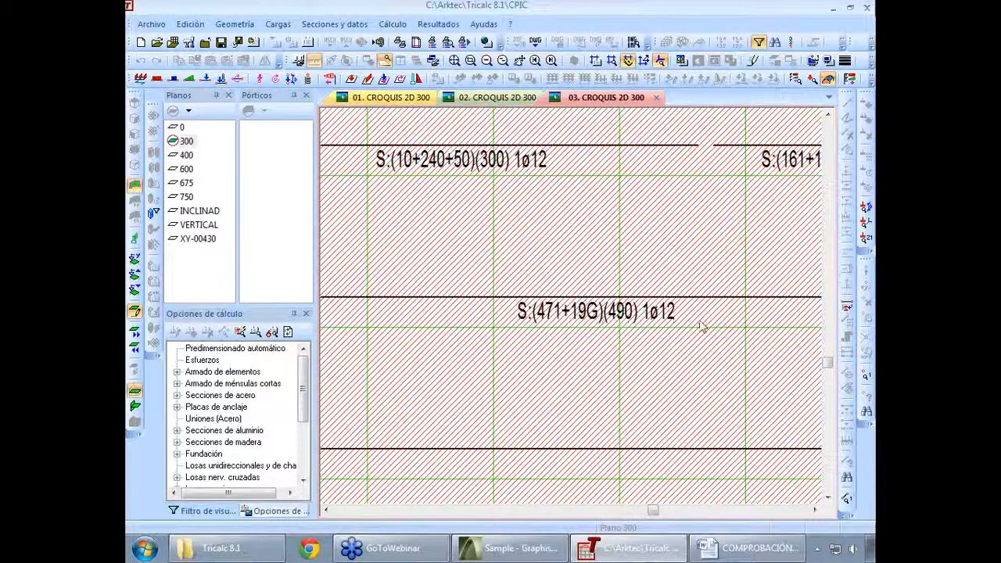
{"action": "scroll", "coordinate": [702, 326], "scroll_direction": "down", "scroll_amount": 1}
{"action": "scroll", "coordinate": [642, 297], "scroll_direction": "down", "scroll_amount": 1}
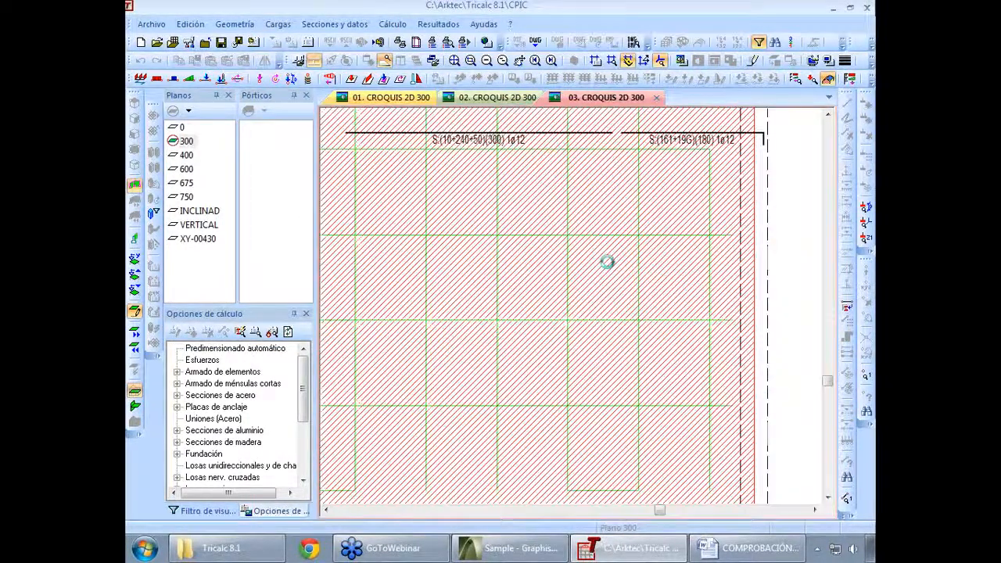
{"action": "scroll", "coordinate": [630, 339], "scroll_direction": "down", "scroll_amount": 1}
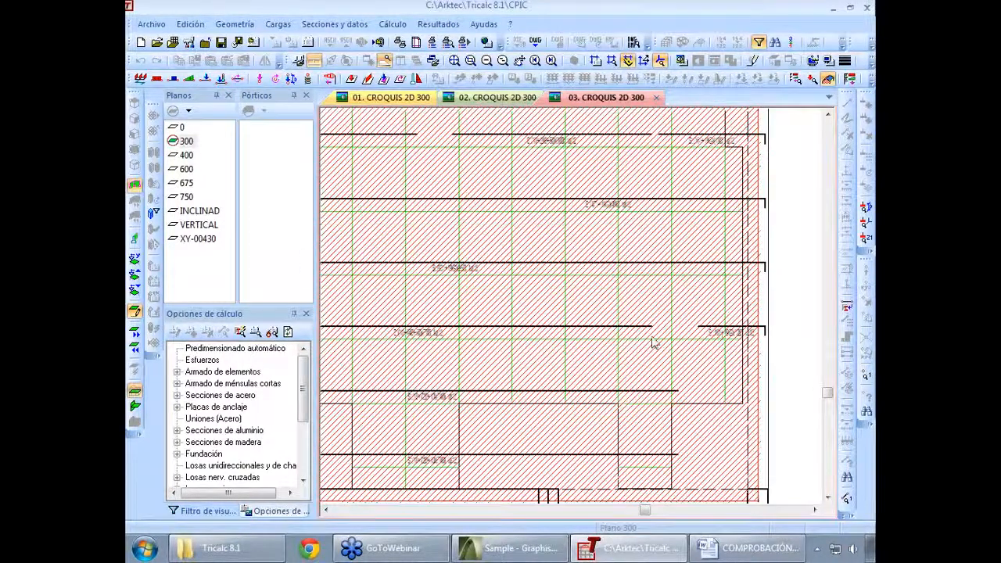
- Show the INCLINAD plane's sketch and examine the joist moment and shear labels and the support reinforcement of the one-way slab
{"action": "left_click", "coordinate": [195, 211]}
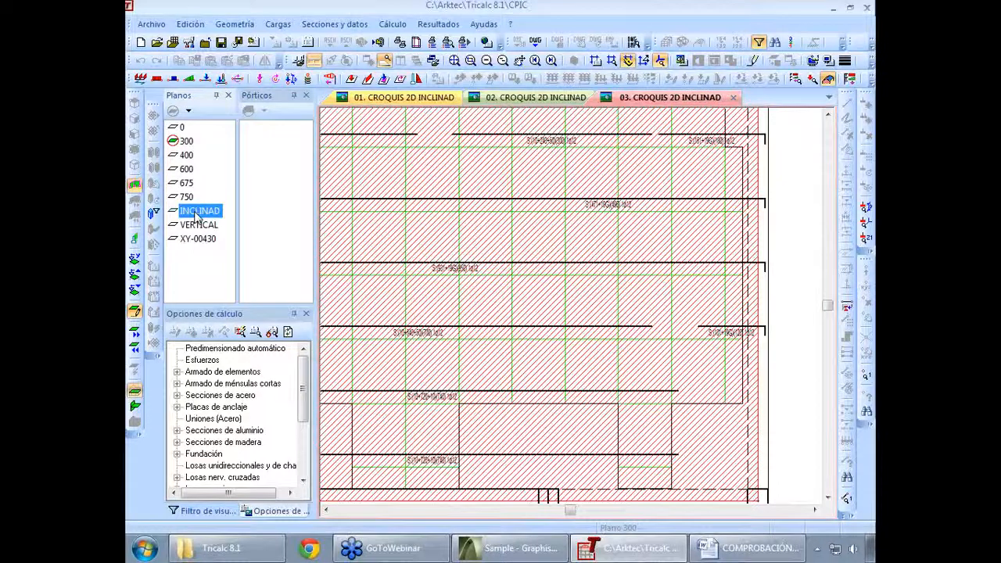
{"action": "scroll", "coordinate": [661, 366], "scroll_direction": "up", "scroll_amount": 3}
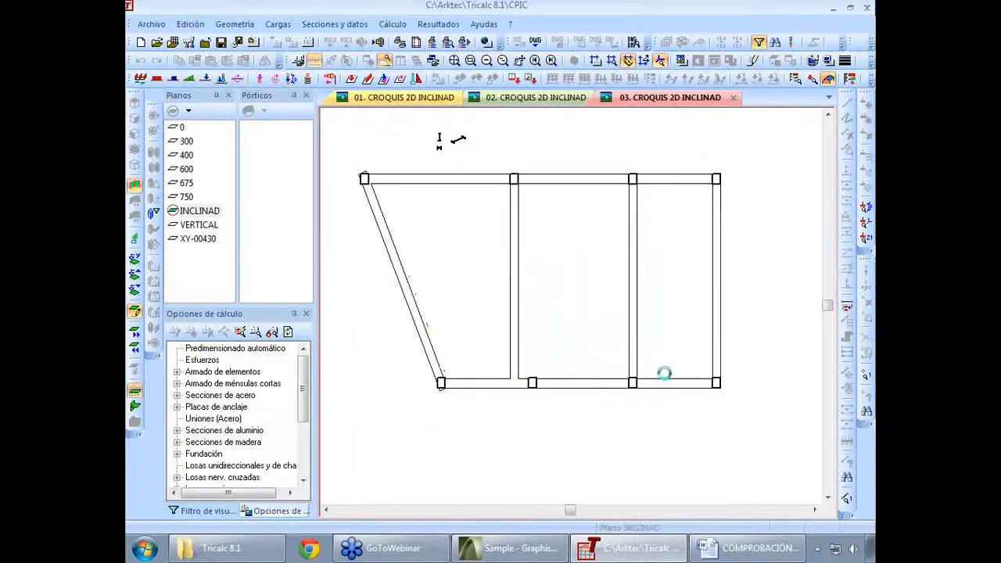
{"action": "scroll", "coordinate": [587, 223], "scroll_direction": "up", "scroll_amount": 5}
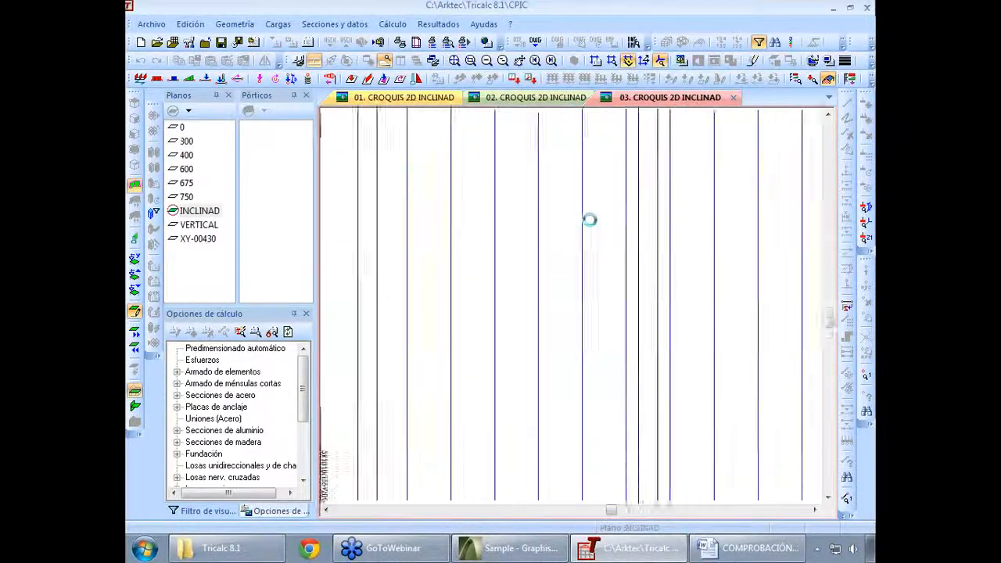
{"action": "scroll", "coordinate": [593, 228], "scroll_direction": "down", "scroll_amount": 2}
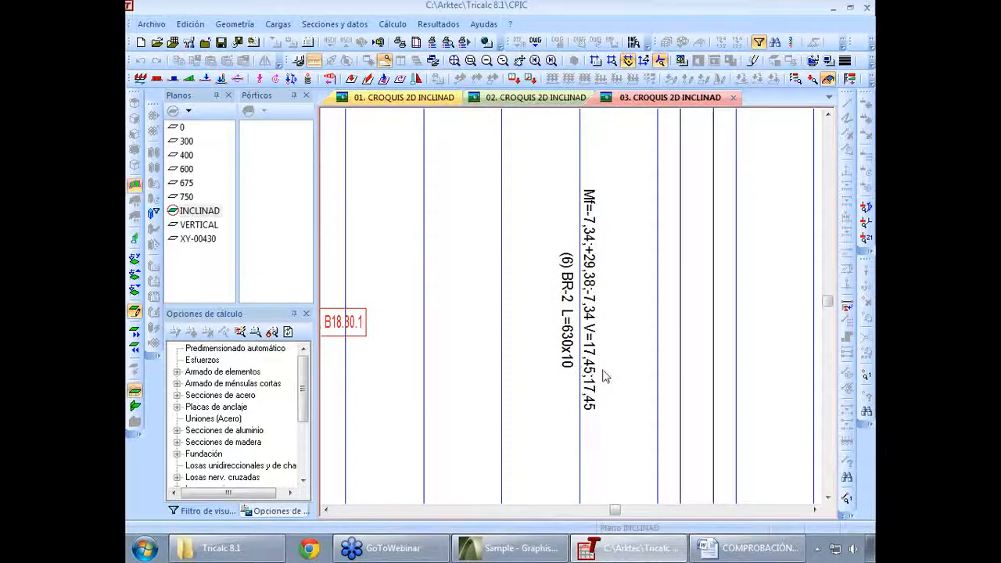
{"action": "scroll", "coordinate": [604, 377], "scroll_direction": "down", "scroll_amount": 2}
{"action": "scroll", "coordinate": [654, 438], "scroll_direction": "up", "scroll_amount": 2}
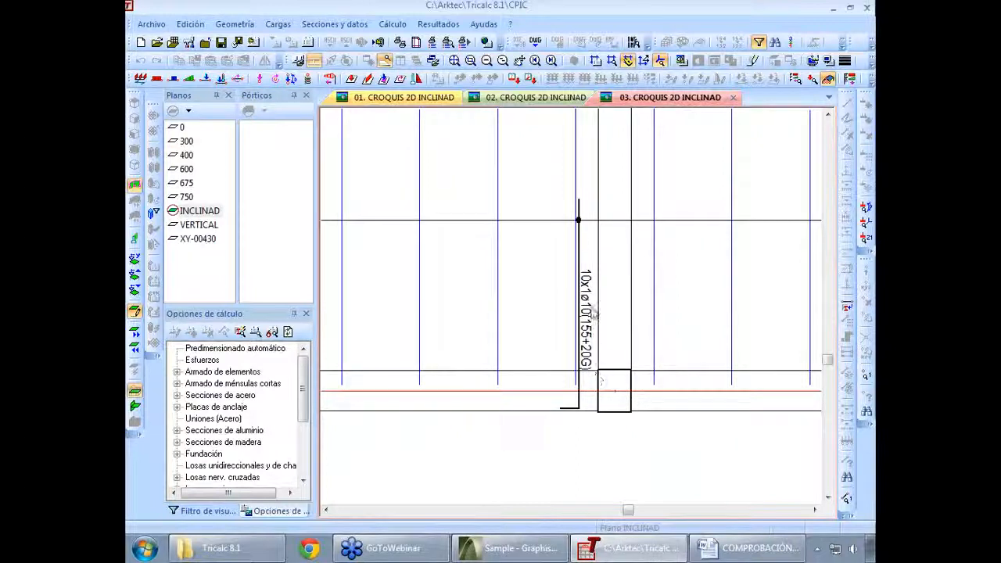
{"action": "scroll", "coordinate": [580, 227], "scroll_direction": "down", "scroll_amount": 2}
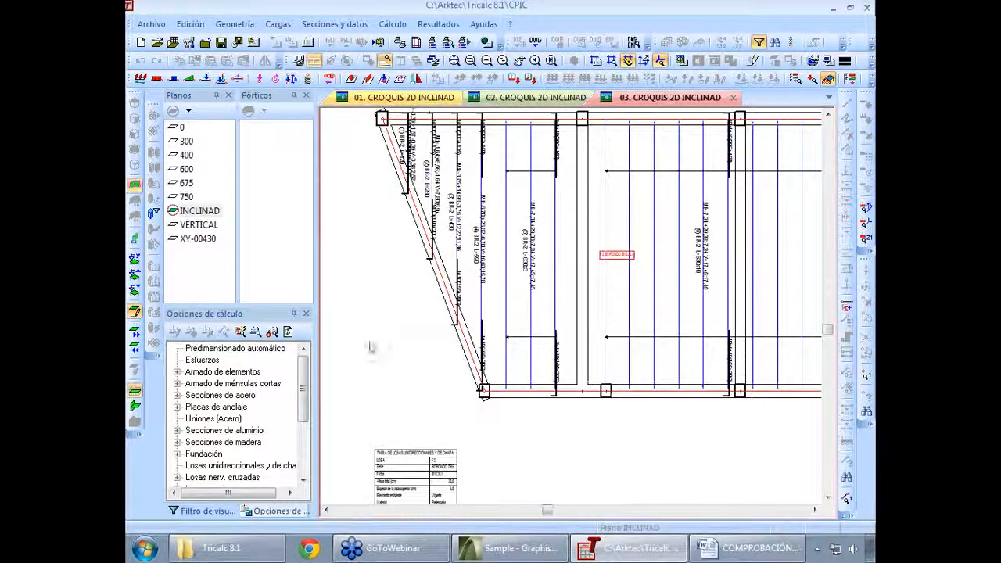
- Leave the 2D sketch mode and return to the model view of the INCLINAD plane
{"action": "middle_click_drag", "start_coordinate": [370, 342], "coordinate": [358, 353]}
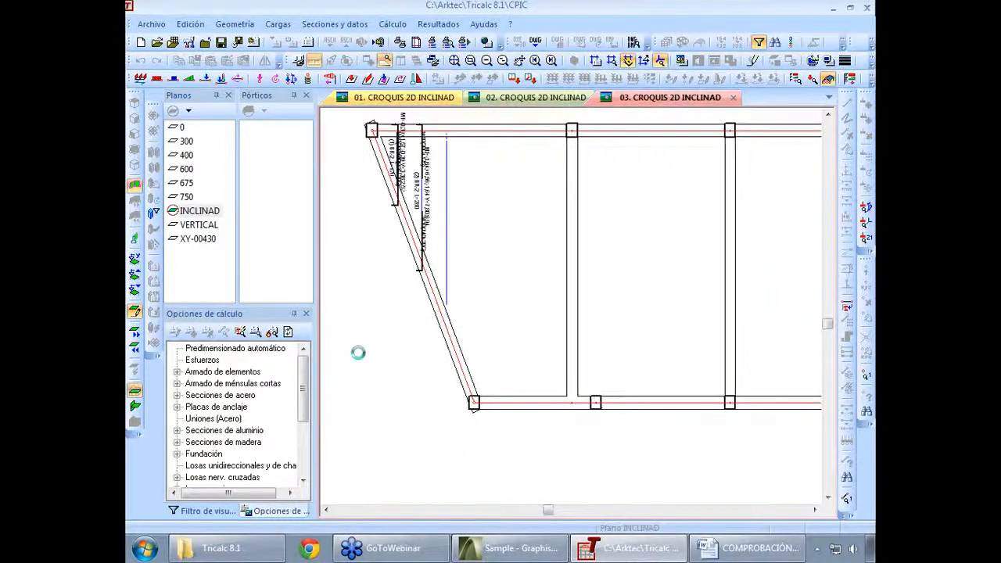
{"action": "right_click", "coordinate": [372, 257]}
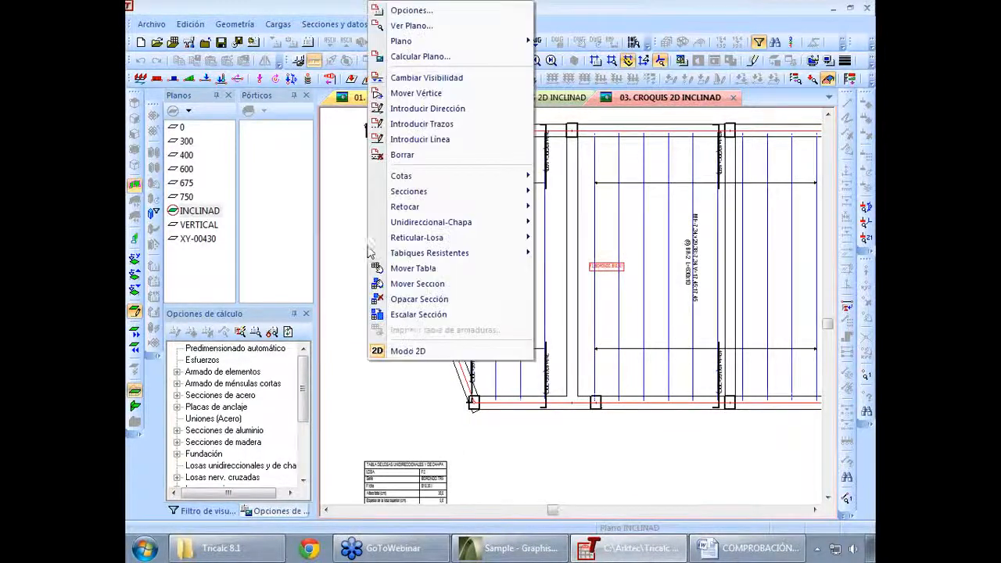
{"action": "left_click", "coordinate": [421, 351]}
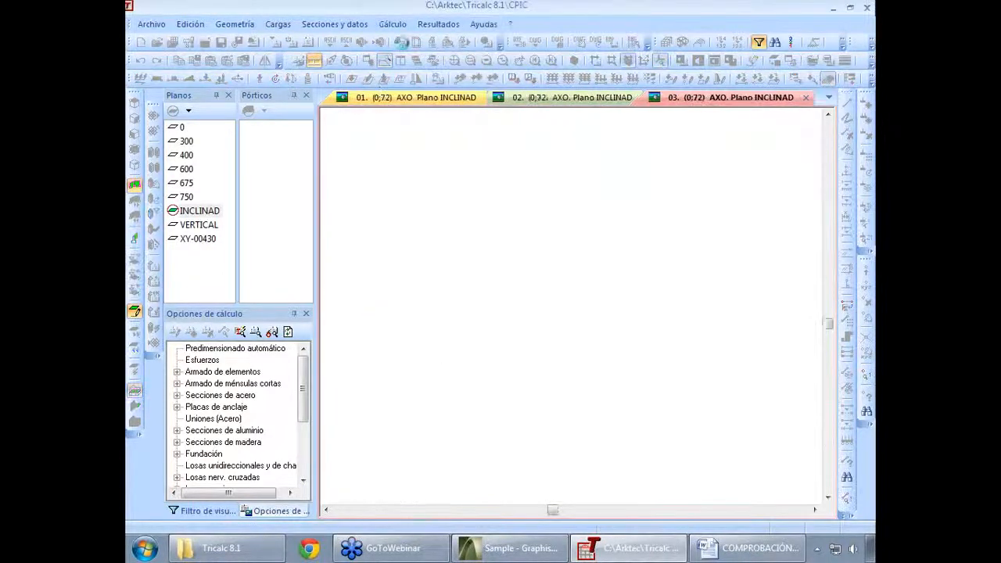
- Generate the general quantity takeoff report for concrete elements, rolled steel, foundation, one-way slabs, waffle slabs and shear walls as a Word document
{"action": "left_click", "coordinate": [438, 24]}
{"action": "mouse_move", "coordinate": [469, 129]}
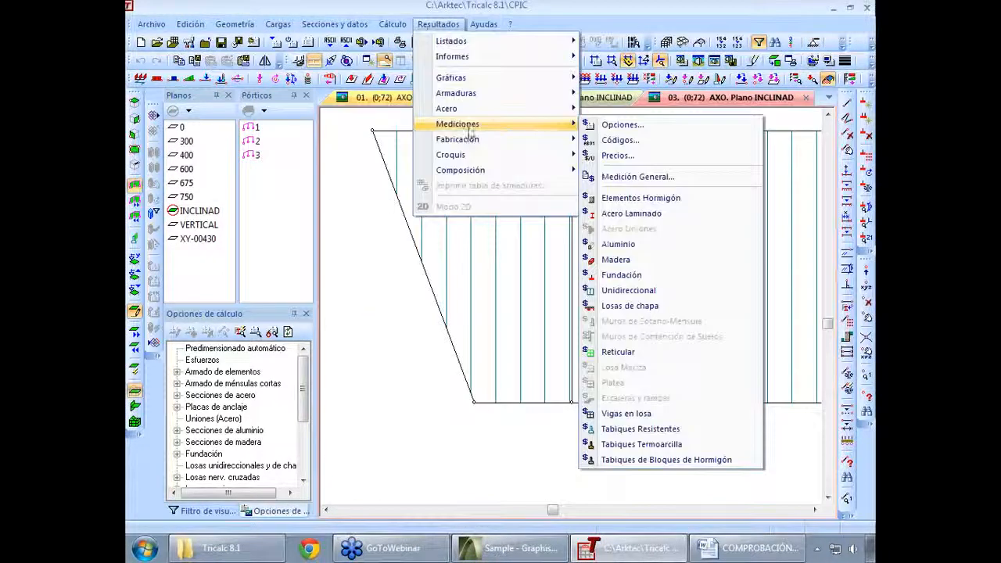
{"action": "left_click", "coordinate": [709, 180]}
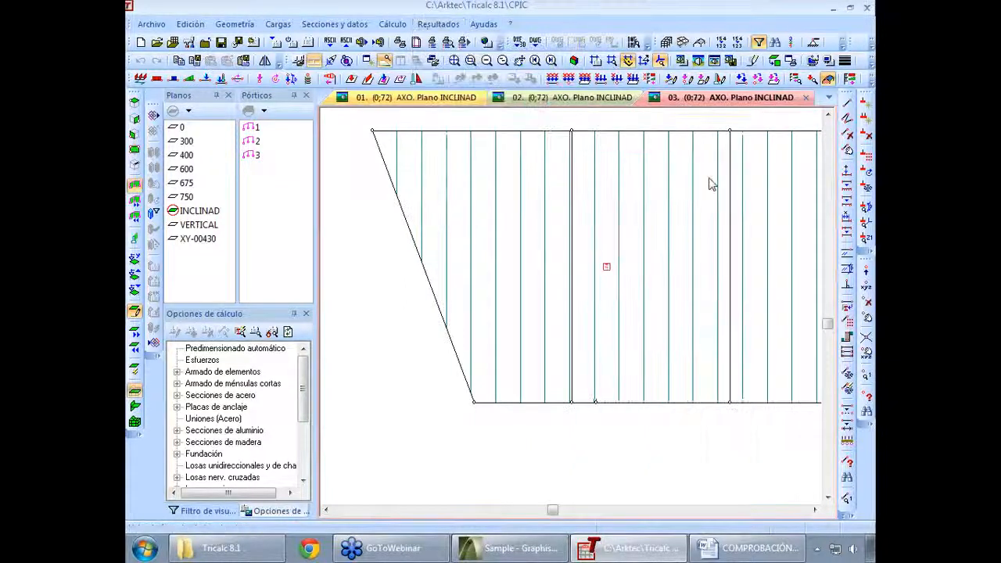
{"action": "left_click", "coordinate": [548, 418]}
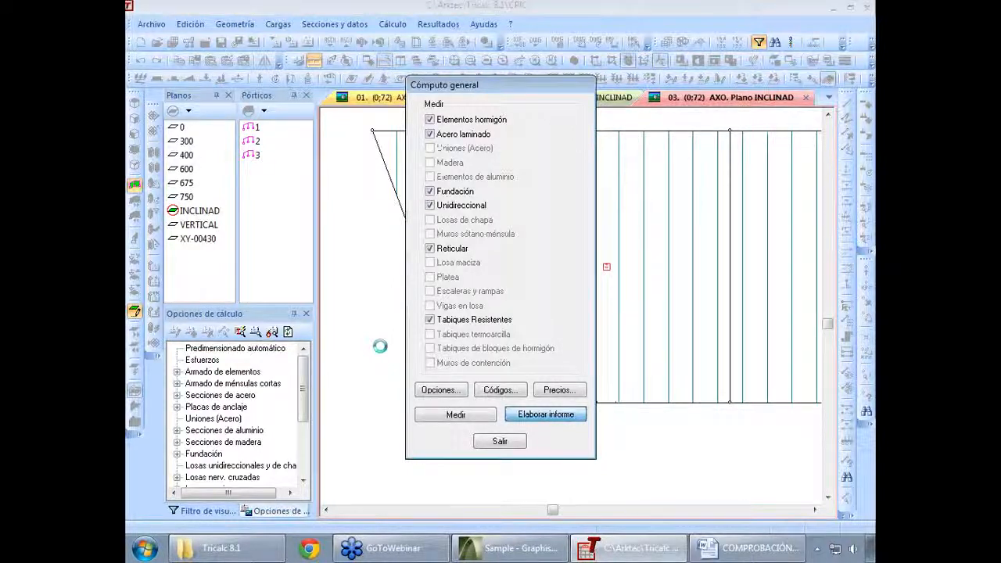
{"action": "key", "text": "Return"}
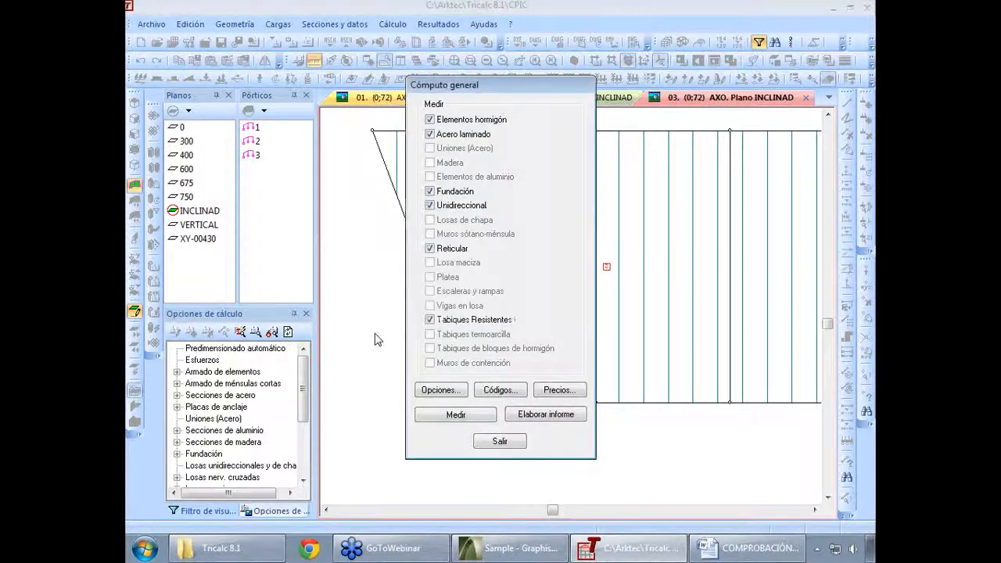
{"action": "left_click", "coordinate": [516, 304]}
{"action": "left_click", "coordinate": [513, 305]}
{"action": "left_click", "coordinate": [512, 304]}
{"action": "left_click", "coordinate": [511, 303]}
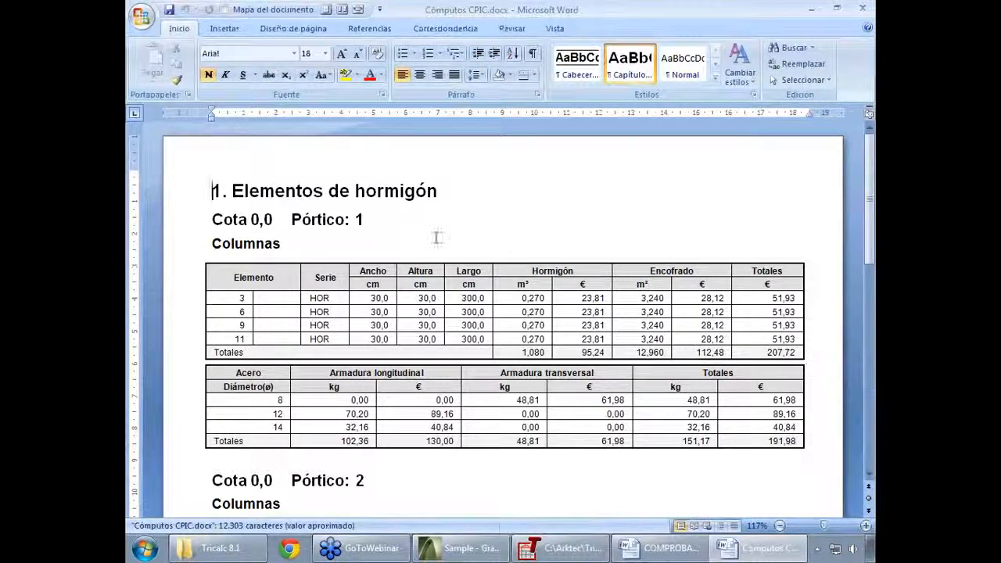
- Examine the Pórtico 1 column table at Cota 0,0 in the takeoff report, including its element rows and the concrete volumes and costs
{"action": "left_click", "coordinate": [171, 301]}
{"action": "left_click_drag", "start_coordinate": [171, 302], "coordinate": [326, 347]}
{"action": "left_click_drag", "start_coordinate": [518, 298], "coordinate": [583, 338]}
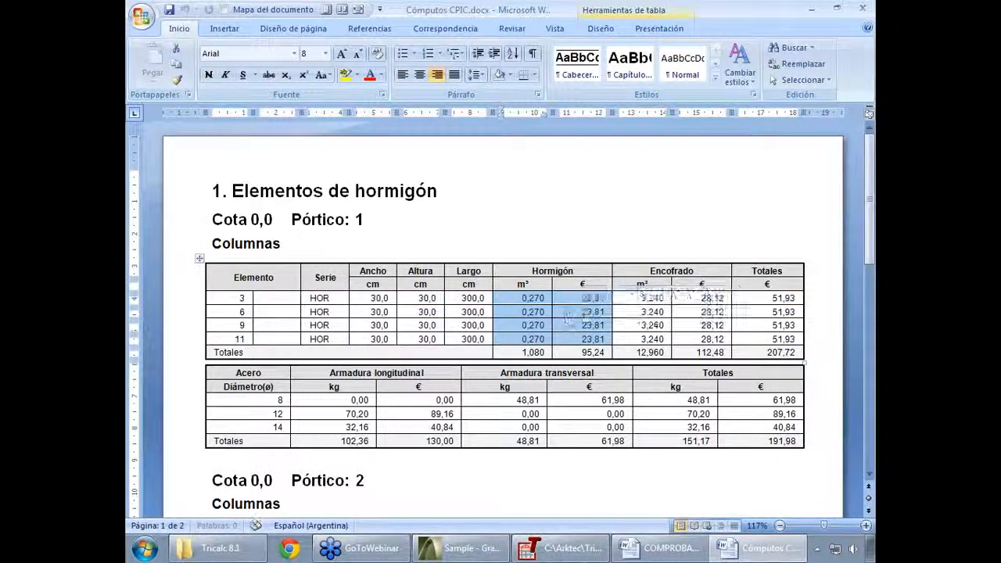
{"action": "left_click", "coordinate": [582, 312]}
- Switch back to Tricalc and review the reinforced concrete unit prices and the available currencies, leaving both unchanged
{"action": "left_click", "coordinate": [571, 548]}
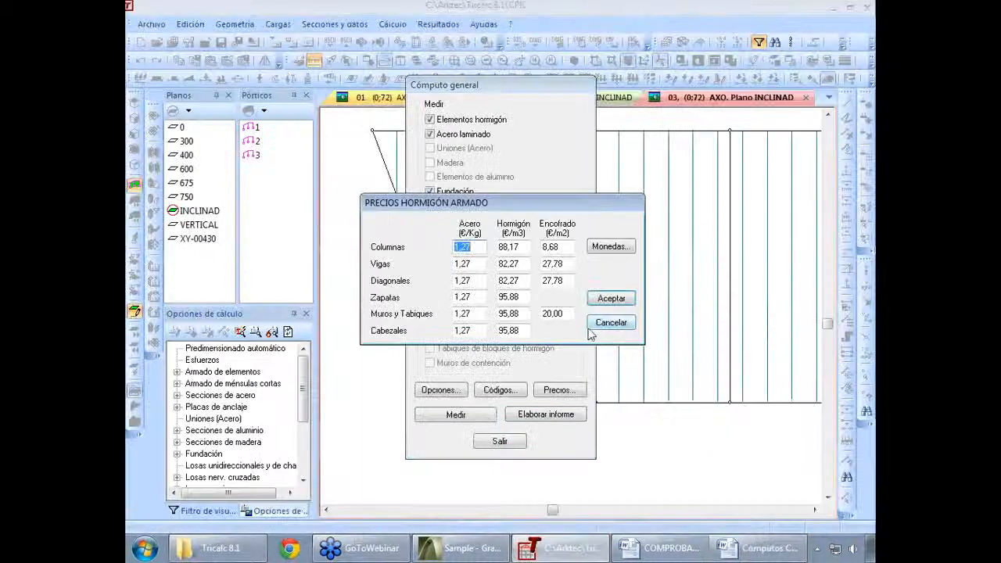
{"action": "left_click", "coordinate": [612, 250]}
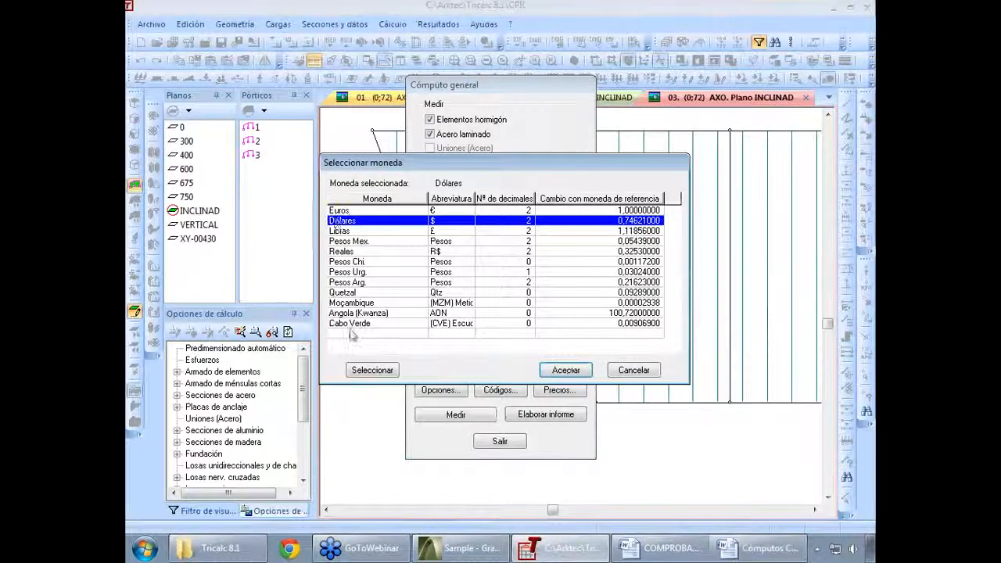
{"action": "left_click", "coordinate": [393, 284]}
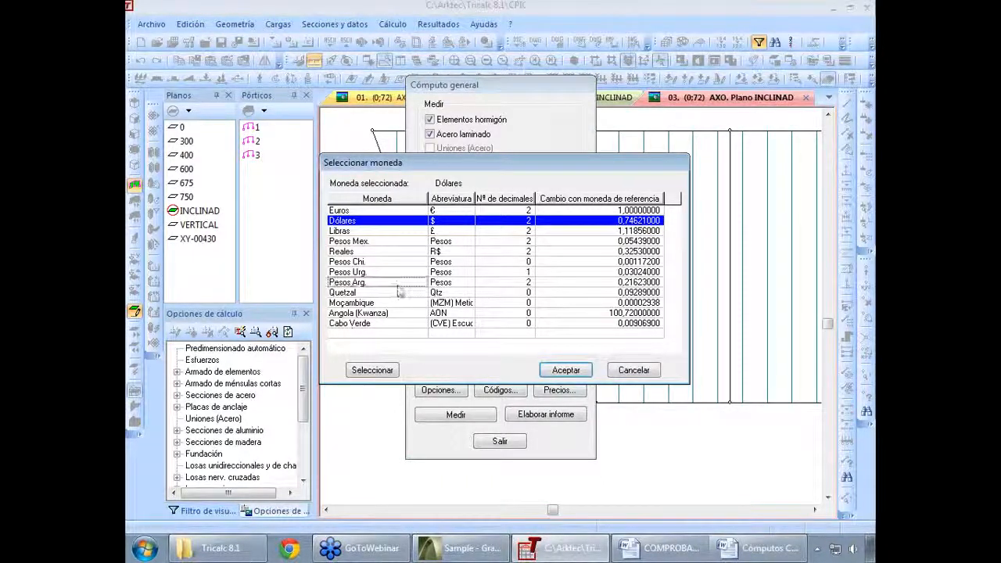
{"action": "left_click", "coordinate": [613, 373]}
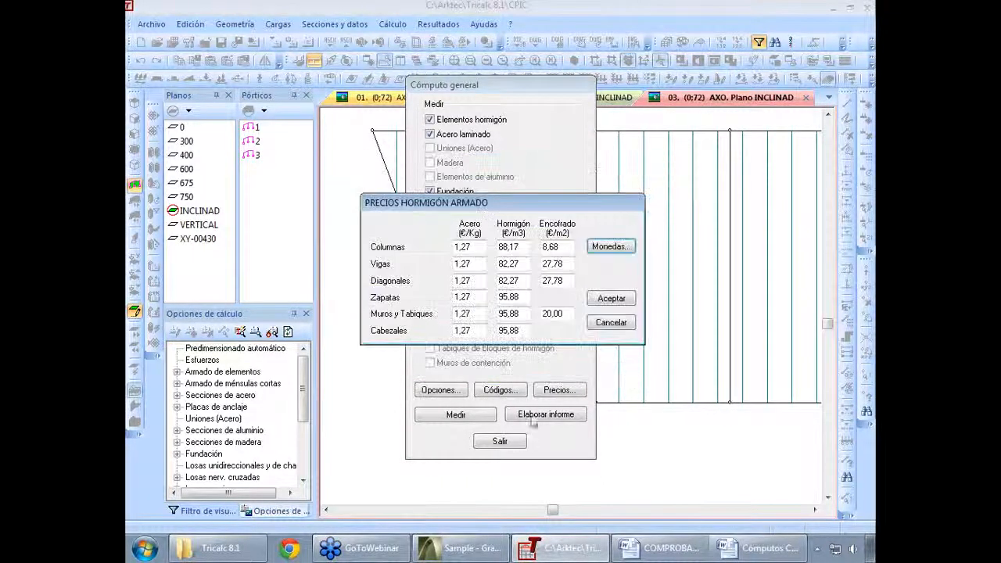
{"action": "left_click", "coordinate": [609, 323]}
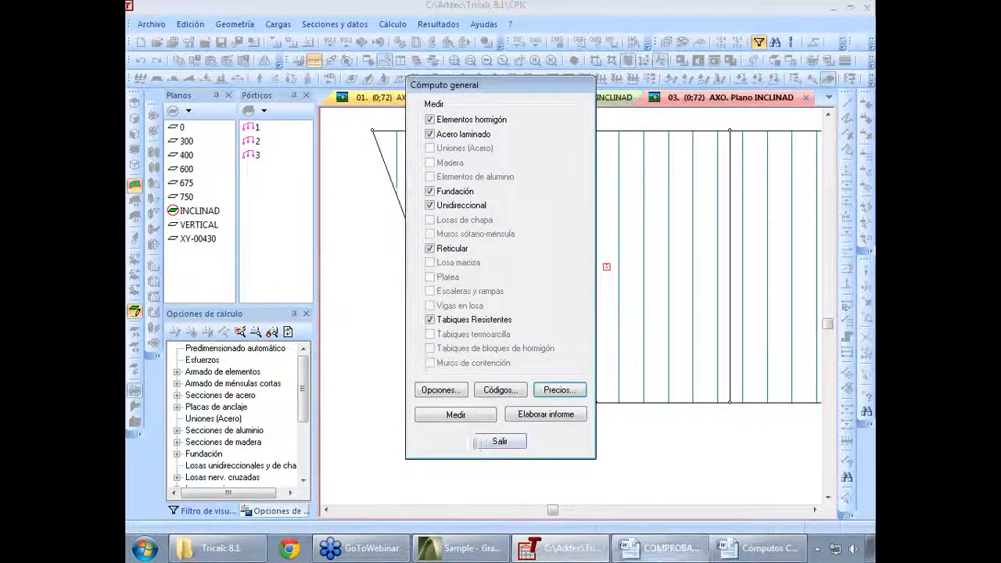
- Switch to Cómputos CPIC.docx in Word and examine the concrete element quantities by level and frame, through to the section totals
{"action": "left_click", "coordinate": [757, 556]}
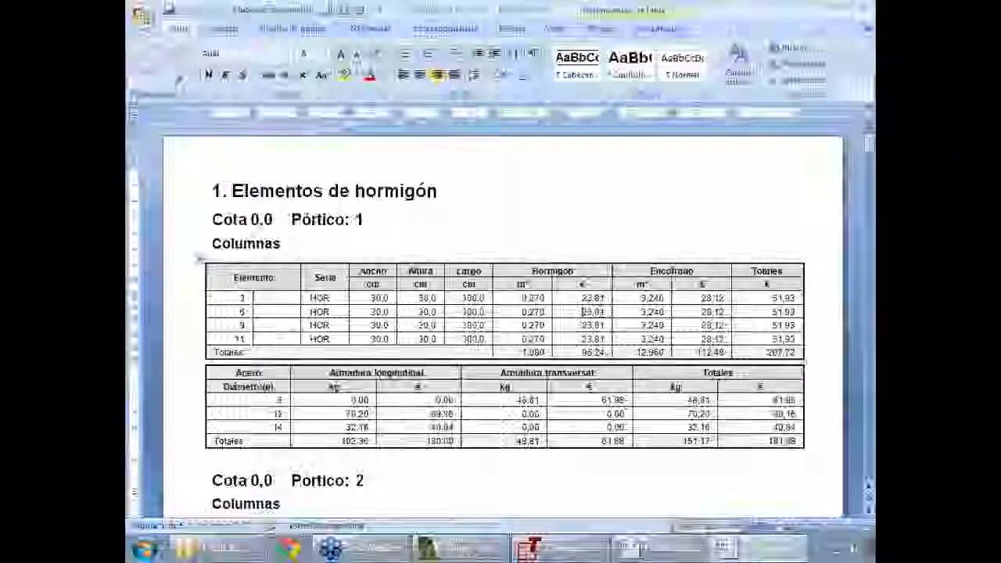
{"action": "scroll", "coordinate": [599, 312], "scroll_direction": "down", "scroll_amount": 15}
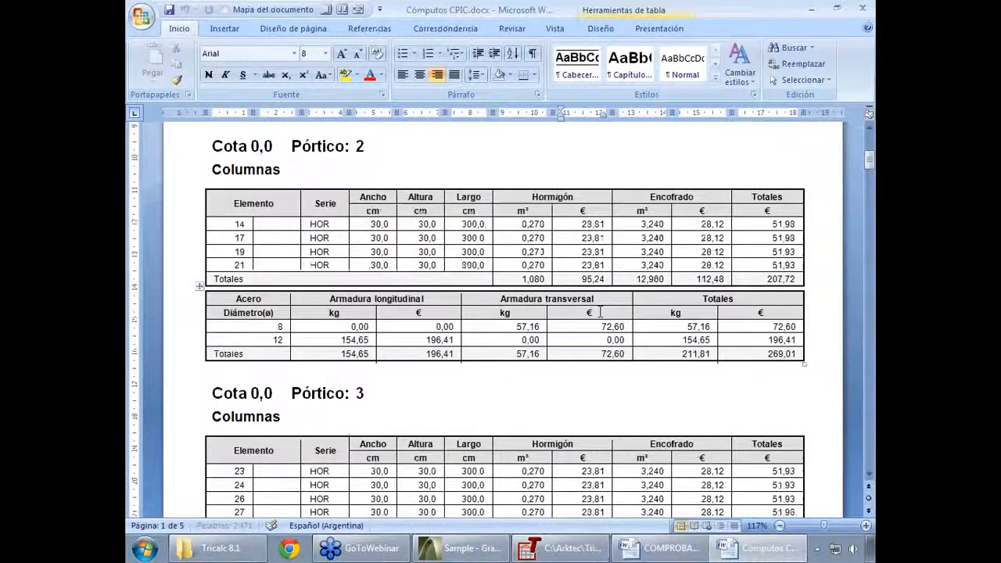
{"action": "scroll", "coordinate": [600, 311], "scroll_direction": "down", "scroll_amount": 20}
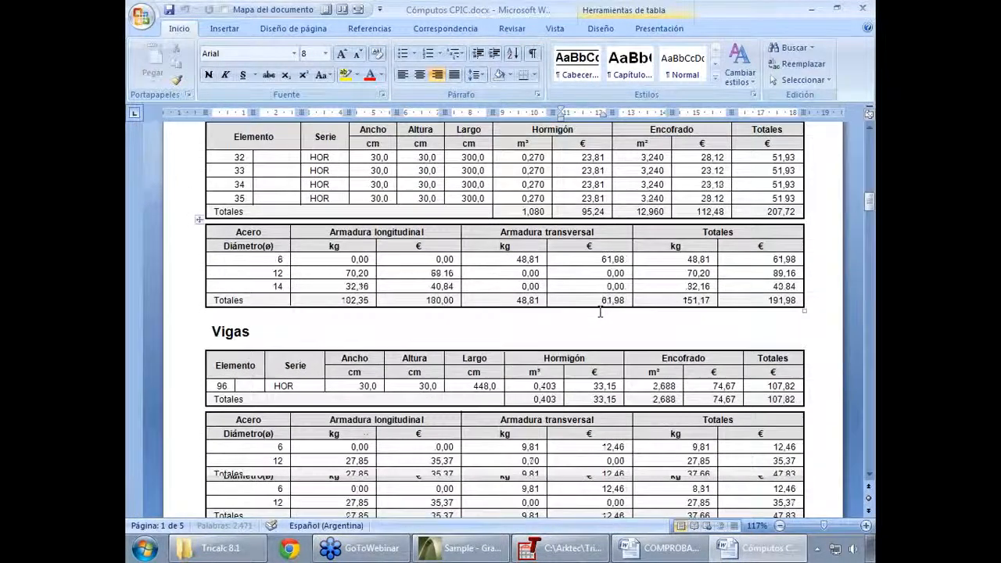
{"action": "left_click_drag", "start_coordinate": [308, 222], "coordinate": [388, 227]}
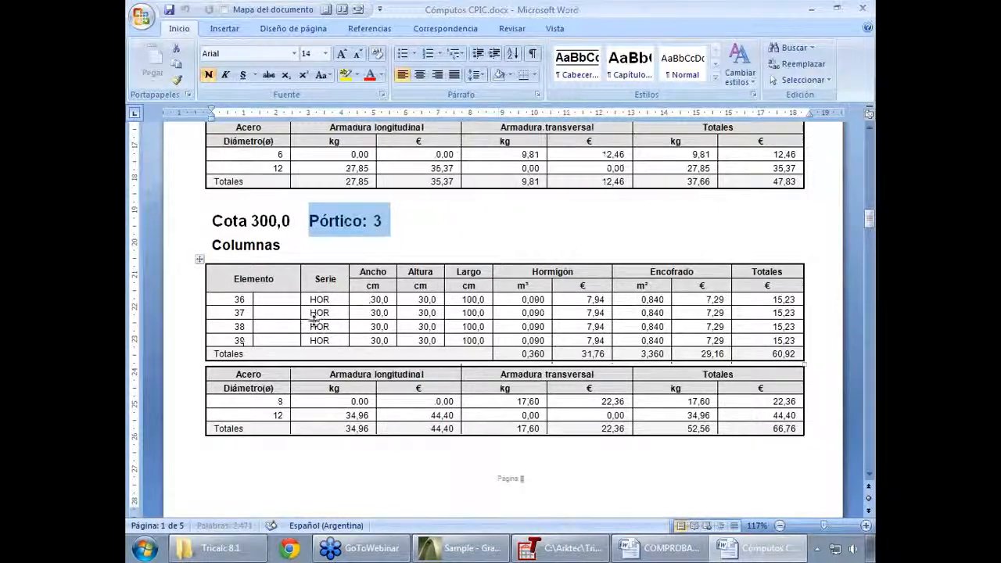
{"action": "scroll", "coordinate": [313, 319], "scroll_direction": "down", "scroll_amount": 15}
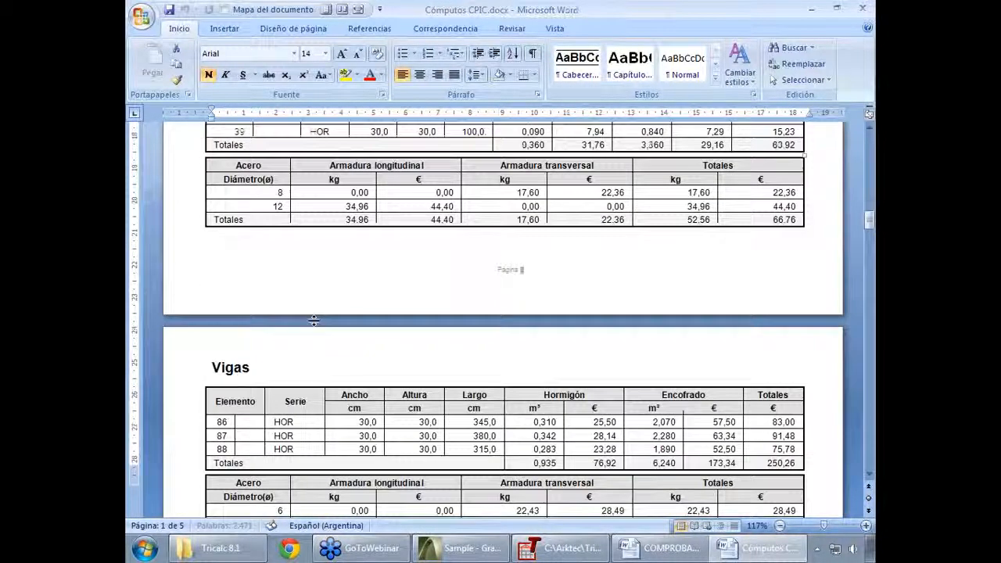
{"action": "scroll", "coordinate": [315, 320], "scroll_direction": "down", "scroll_amount": 12}
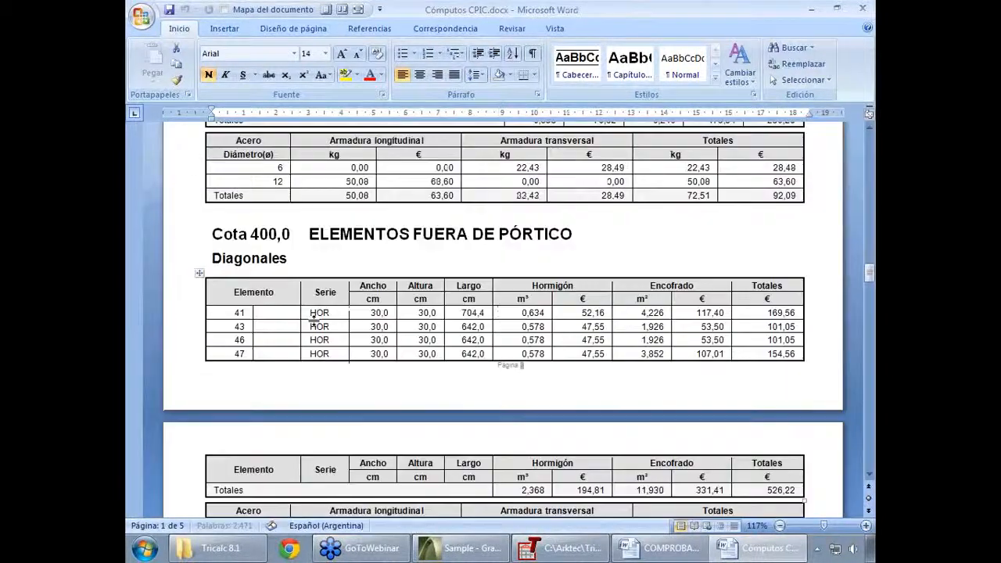
{"action": "scroll", "coordinate": [315, 321], "scroll_direction": "down", "scroll_amount": 10}
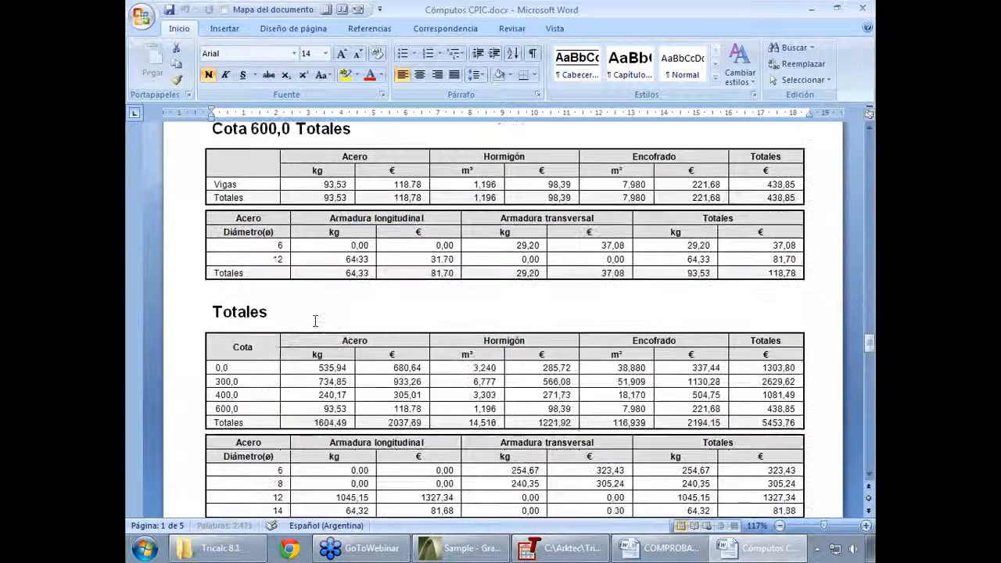
- Examine the rolled steel section of the report, including the lengths and weights of the column, beam and diagonal profiles
{"action": "scroll", "coordinate": [315, 321], "scroll_direction": "down", "scroll_amount": 2}
{"action": "scroll", "coordinate": [315, 320], "scroll_direction": "up", "scroll_amount": 2}
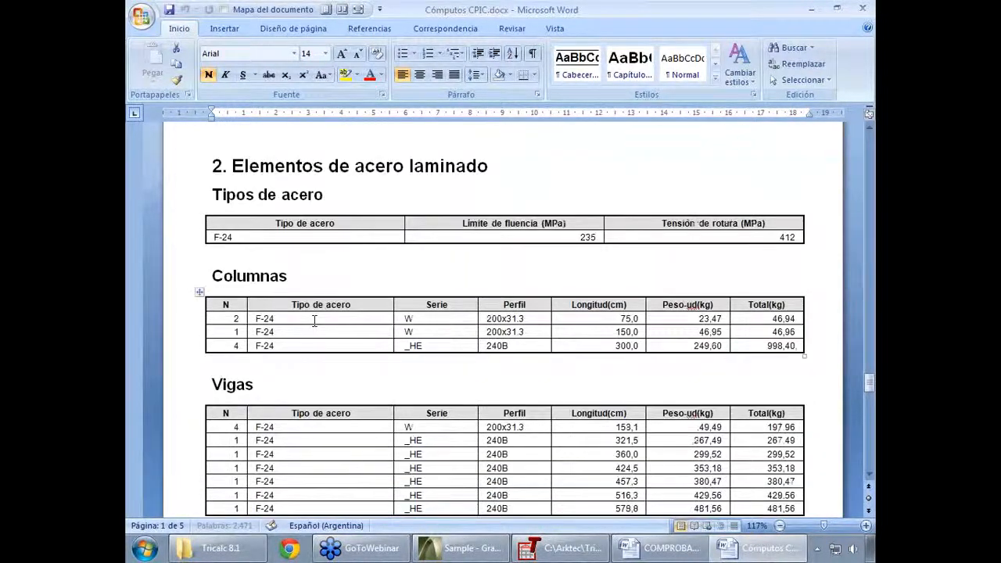
{"action": "scroll", "coordinate": [315, 320], "scroll_direction": "down", "scroll_amount": 1}
{"action": "scroll", "coordinate": [436, 404], "scroll_direction": "down", "scroll_amount": 2}
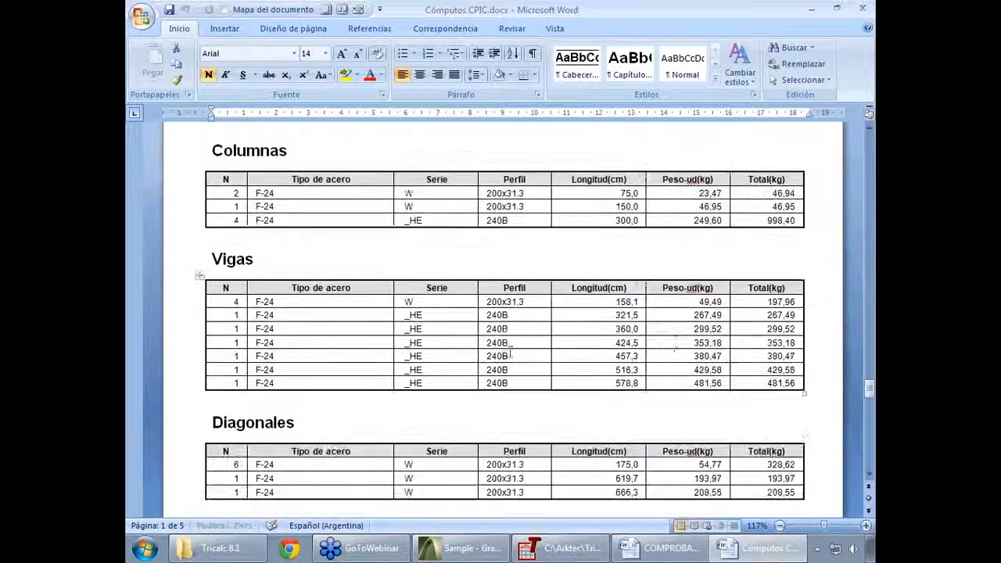
{"action": "left_click_drag", "start_coordinate": [634, 329], "coordinate": [749, 351]}
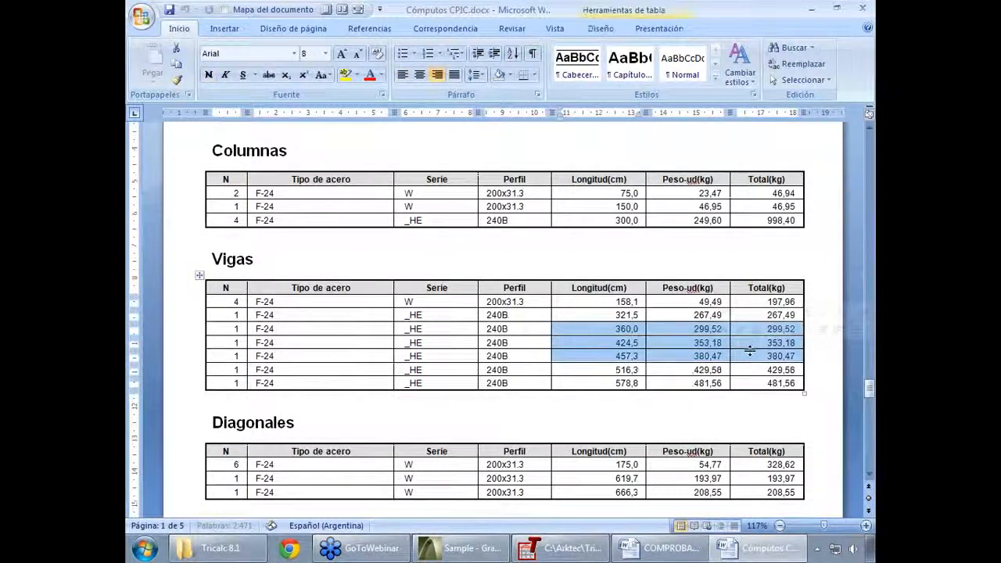
- Examine the foundation quantities for tie beams and footings, then the slab reinforcement and the waffle slab table of Plano 300
{"action": "scroll", "coordinate": [776, 353], "scroll_direction": "down", "scroll_amount": 15}
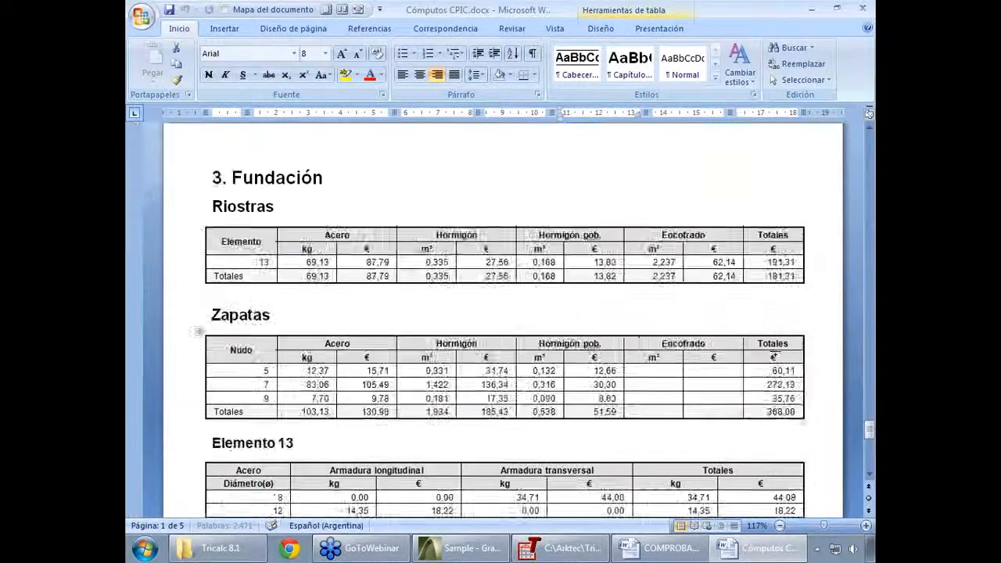
{"action": "scroll", "coordinate": [776, 353], "scroll_direction": "up", "scroll_amount": 3}
{"action": "scroll", "coordinate": [776, 352], "scroll_direction": "down", "scroll_amount": 12}
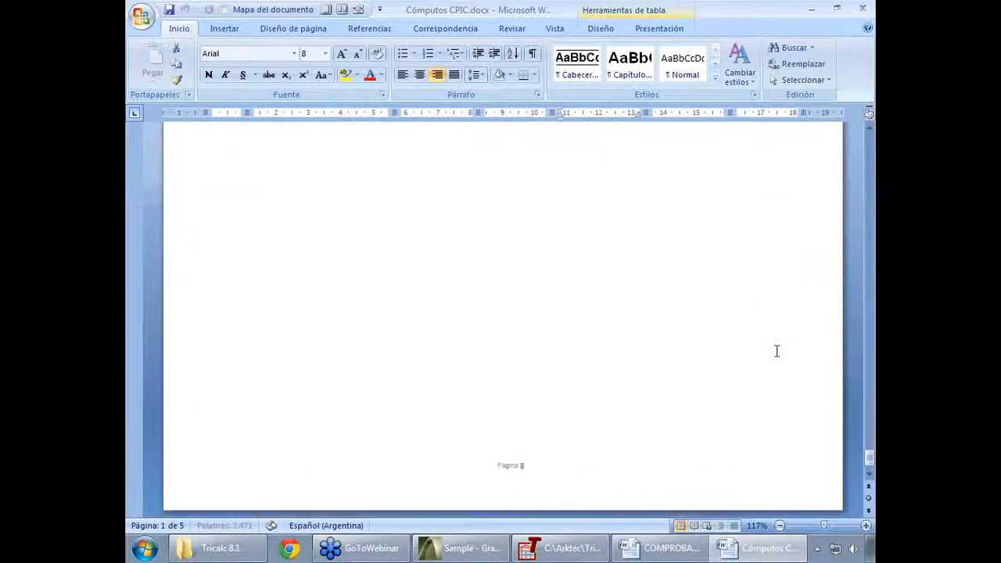
{"action": "scroll", "coordinate": [775, 350], "scroll_direction": "down", "scroll_amount": 15}
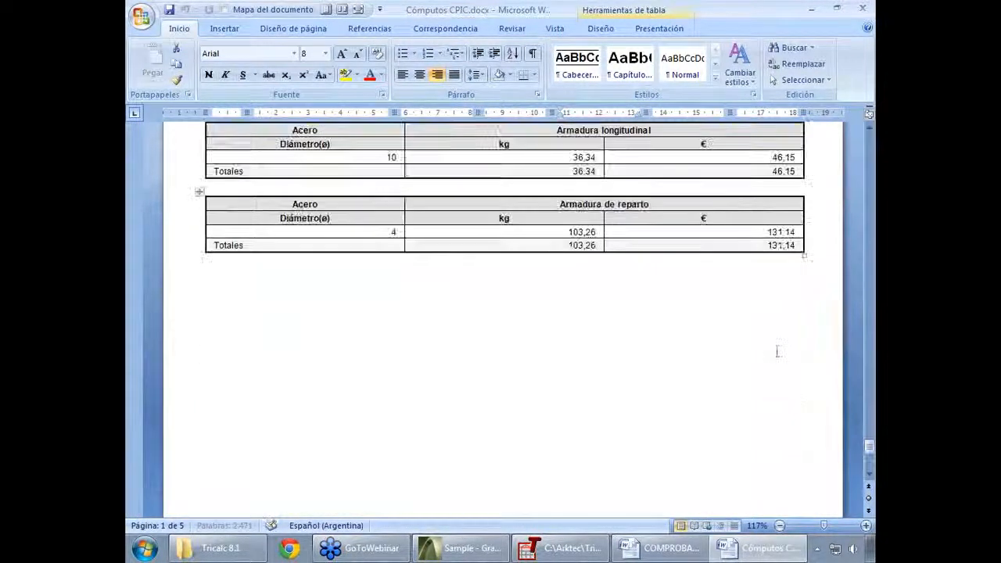
{"action": "scroll", "coordinate": [776, 351], "scroll_direction": "down", "scroll_amount": 10}
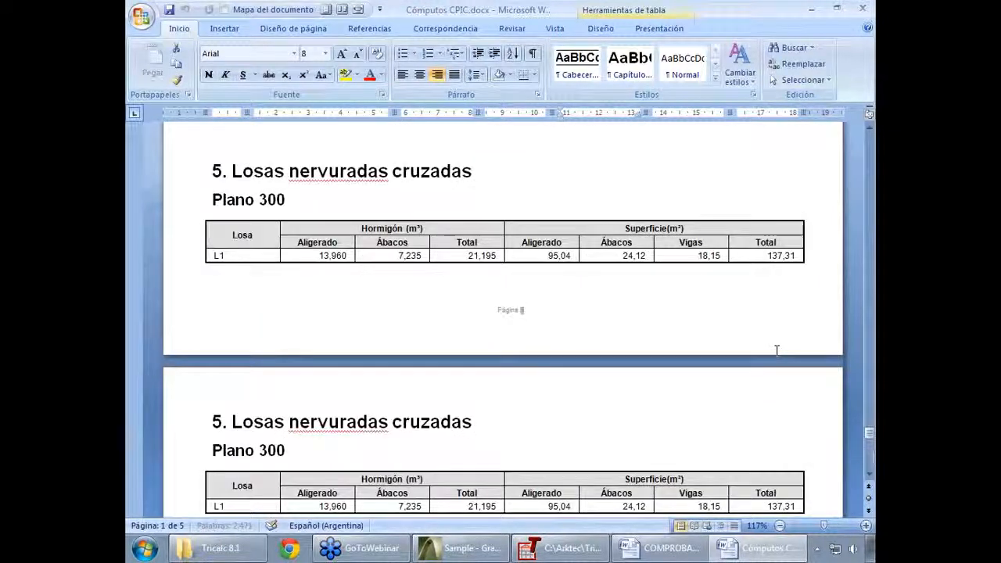
- Examine the Total de cómputos table row by row, including the overall totals and the ceramic block and coffer quantities of the slabs
{"action": "scroll", "coordinate": [776, 350], "scroll_direction": "down", "scroll_amount": 15}
{"action": "left_click", "coordinate": [774, 350]}
{"action": "scroll", "coordinate": [558, 364], "scroll_direction": "up", "scroll_amount": 5}
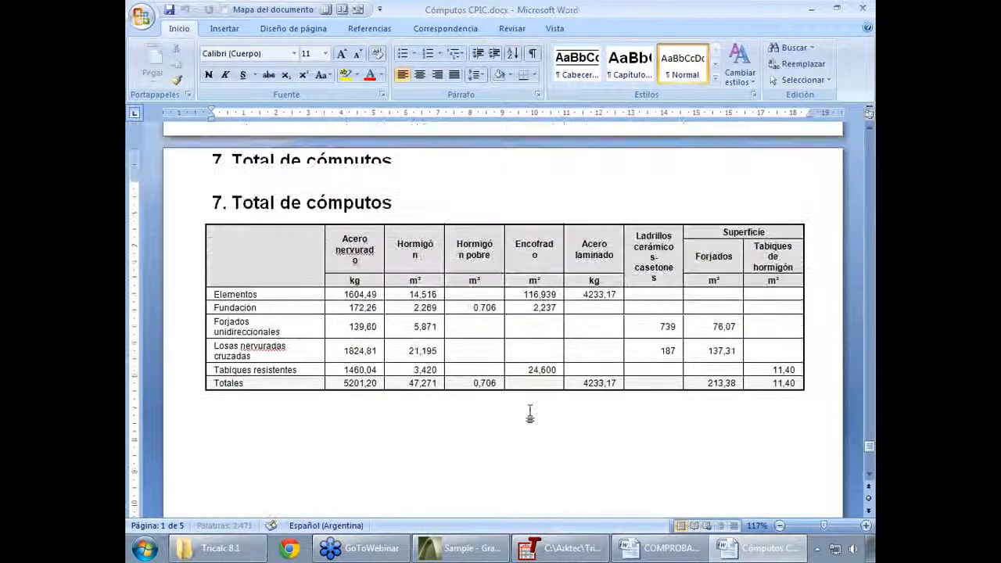
{"action": "left_click", "coordinate": [168, 352]}
{"action": "left_click", "coordinate": [169, 369]}
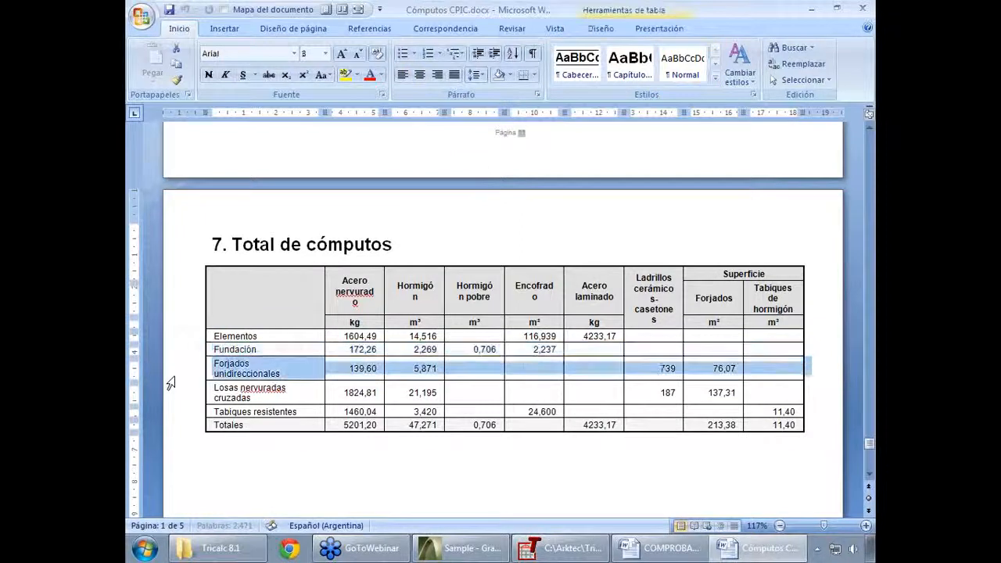
{"action": "left_click", "coordinate": [171, 399]}
{"action": "left_click", "coordinate": [171, 411]}
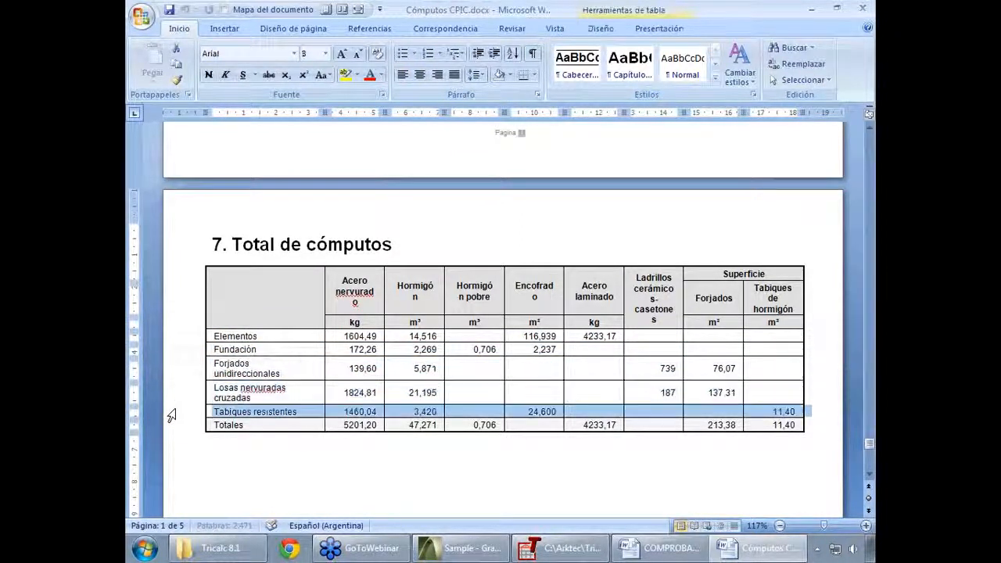
{"action": "left_click", "coordinate": [172, 425]}
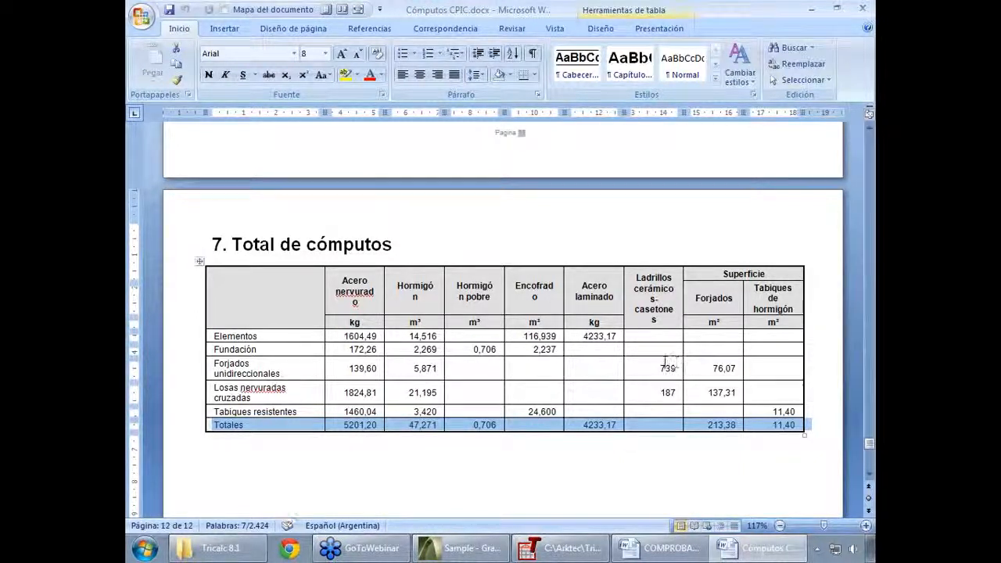
{"action": "left_click_drag", "start_coordinate": [654, 366], "coordinate": [659, 386]}
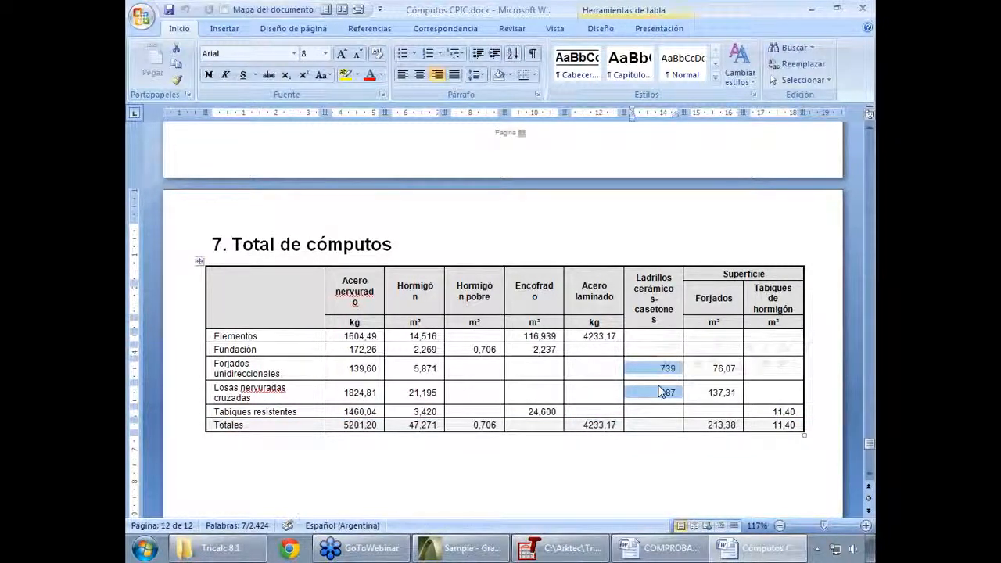
{"action": "left_click", "coordinate": [588, 370]}
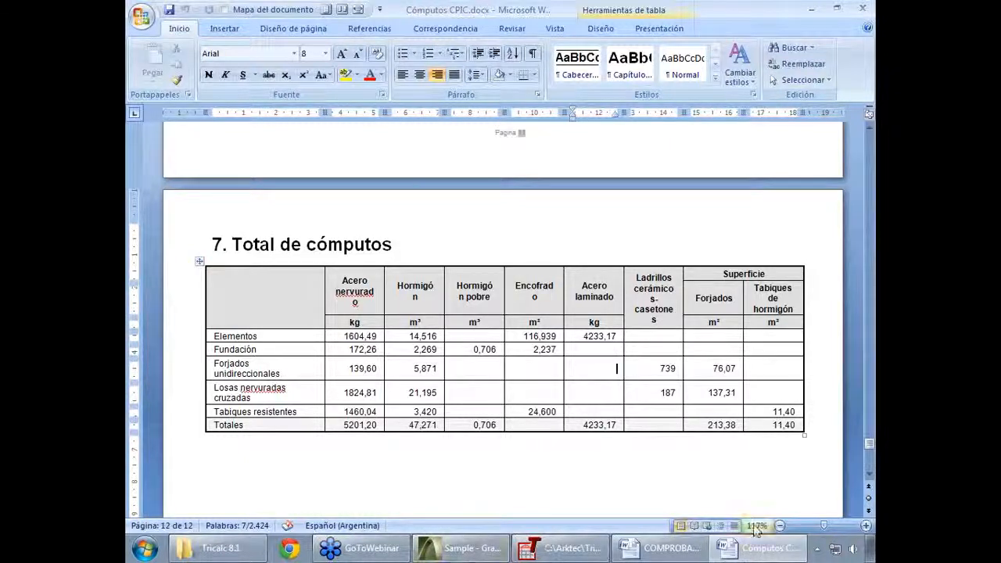
- Return to Tricalc, leave the general takeoff and open the global fabrication table
{"action": "left_click", "coordinate": [812, 11]}
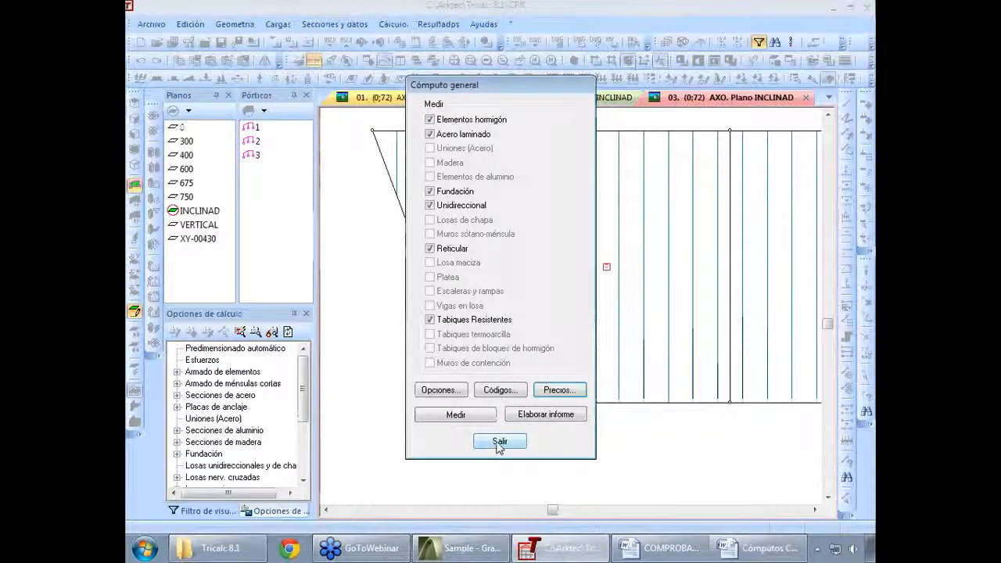
{"action": "left_click", "coordinate": [500, 441]}
{"action": "left_click", "coordinate": [438, 24]}
{"action": "mouse_move", "coordinate": [473, 138]}
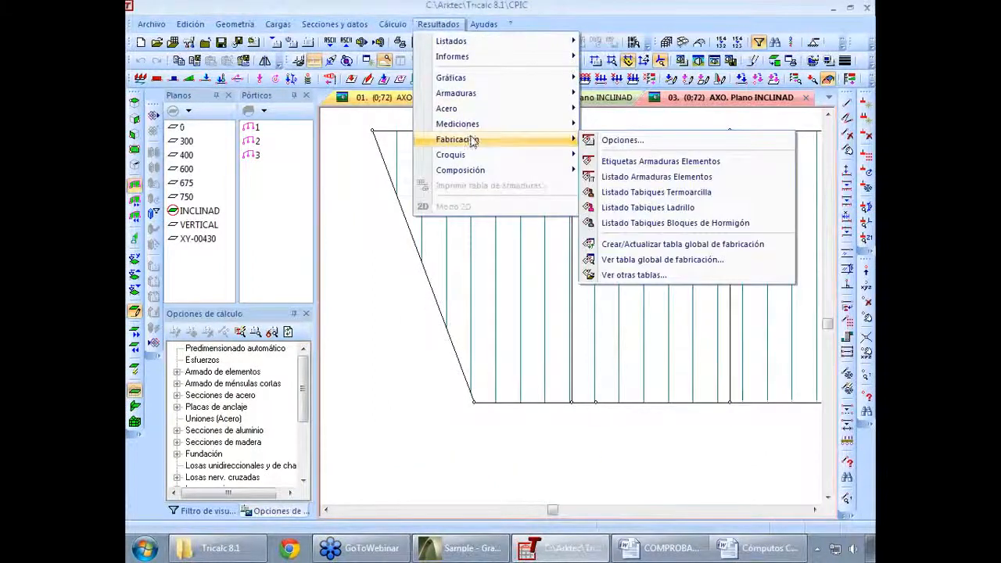
{"action": "left_click", "coordinate": [681, 263]}
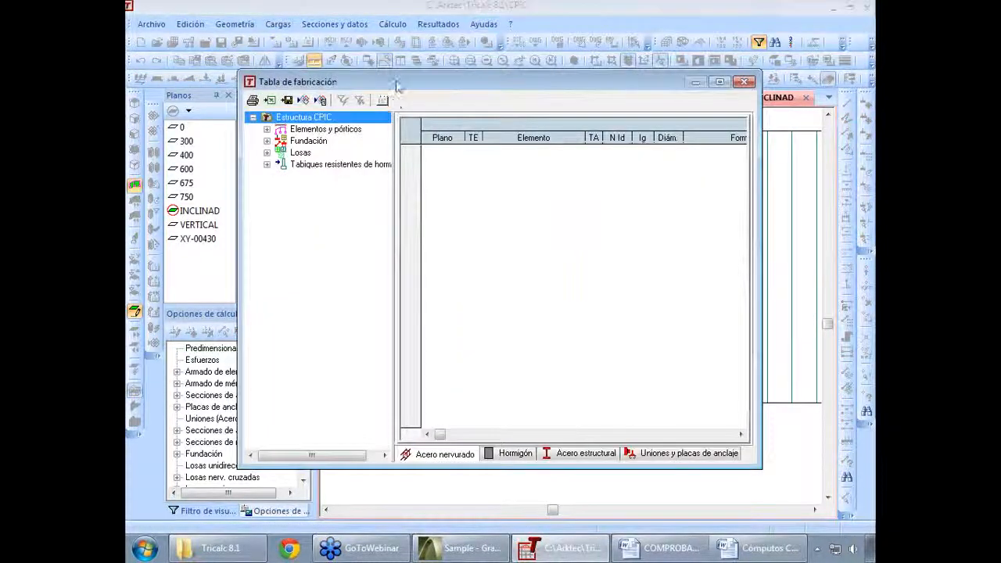
- Maximize the fabrication table and list the ribbed steel bars of the elements and frames at Cota 300.0
{"action": "double_click", "coordinate": [396, 79]}
{"action": "left_click", "coordinate": [150, 56]}
{"action": "left_click", "coordinate": [205, 78]}
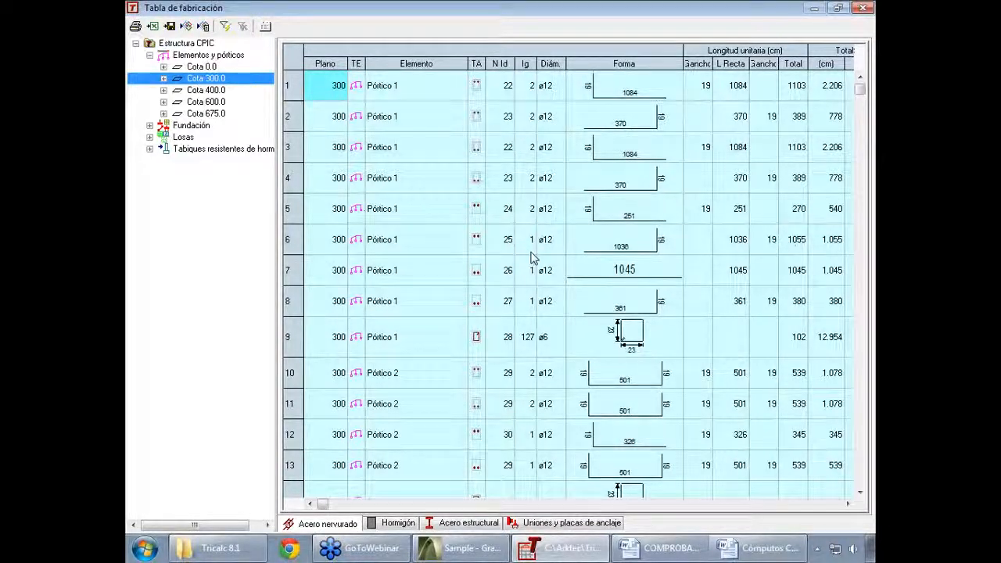
- Examine the diameter, shape and lengths of bar 27 and of the stirrups with identifier 28 in Pórtico 1
{"action": "left_click", "coordinate": [404, 302]}
{"action": "left_click", "coordinate": [476, 304]}
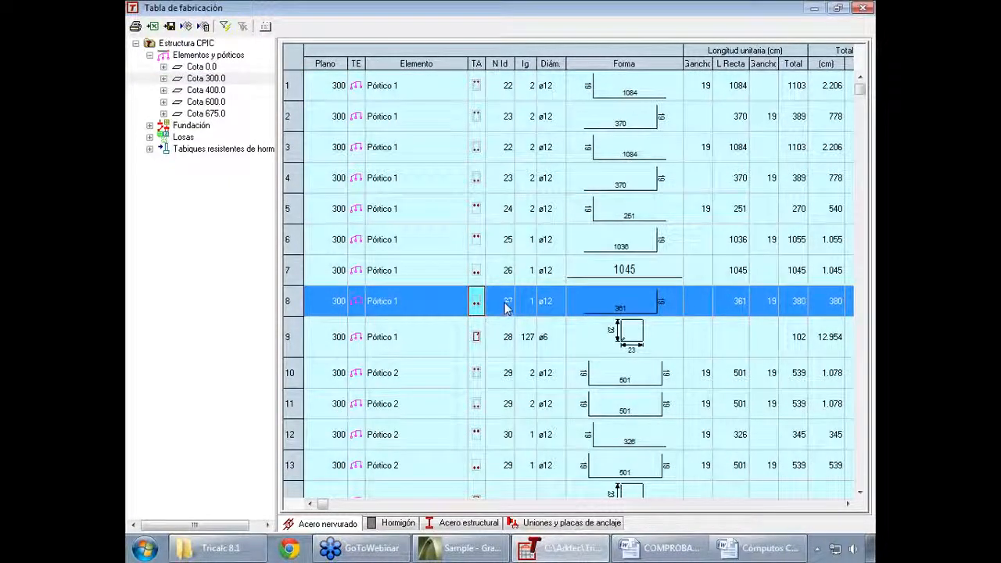
{"action": "left_click", "coordinate": [545, 306]}
{"action": "left_click", "coordinate": [617, 311]}
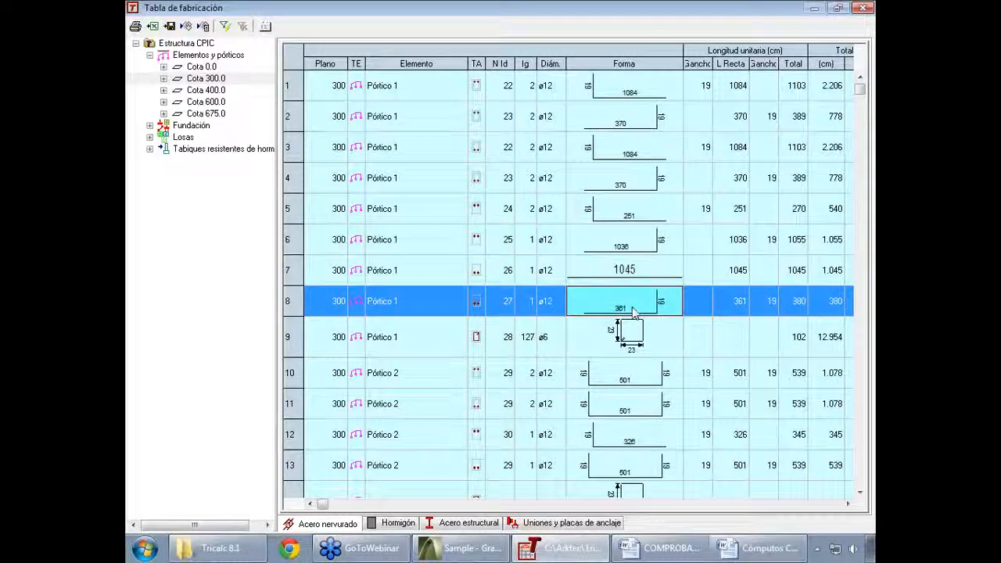
{"action": "left_click", "coordinate": [524, 346]}
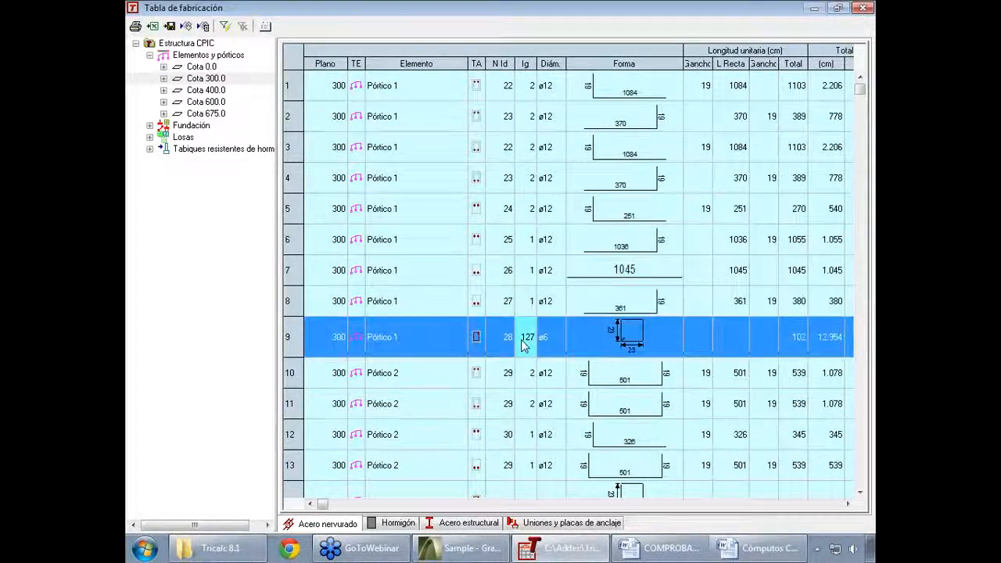
{"action": "left_click", "coordinate": [551, 344]}
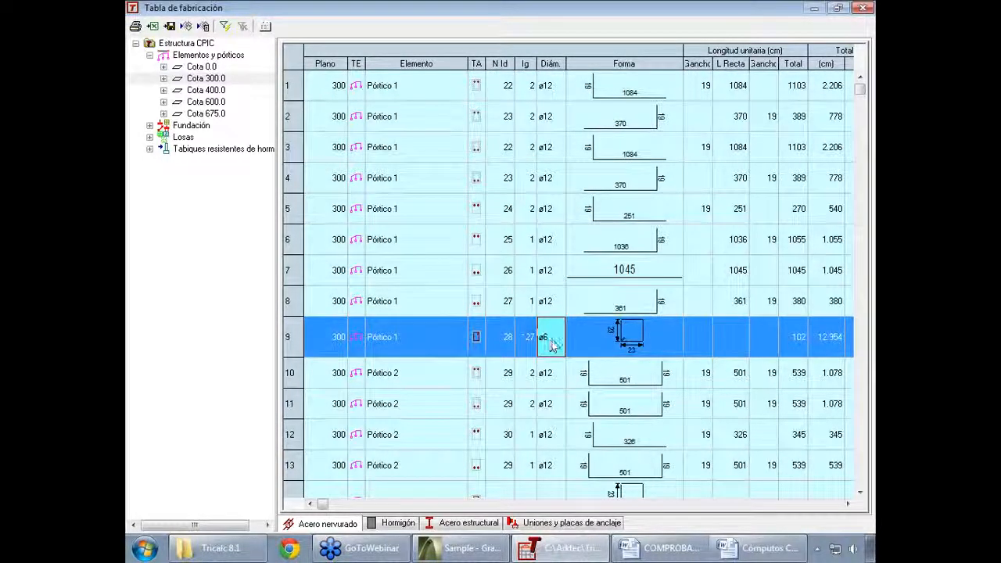
{"action": "left_click", "coordinate": [645, 344]}
{"action": "left_click", "coordinate": [789, 342]}
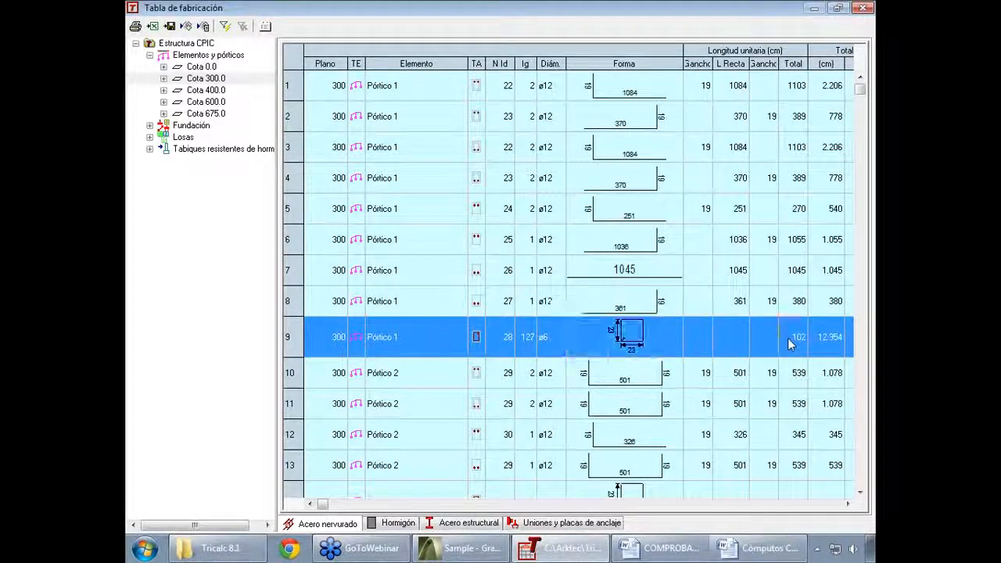
- Check the total weight and steel type of the Pórtico 1 stirrups, and look through the individual beams' bars further down the list
{"action": "key", "text": "Right"}
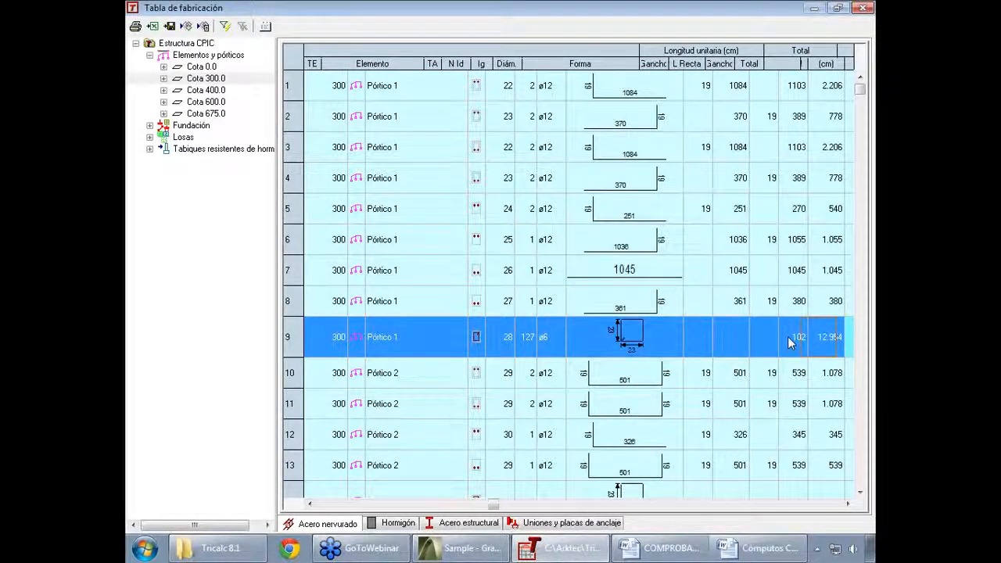
{"action": "key", "text": "Right"}
{"action": "key", "text": "Right"}
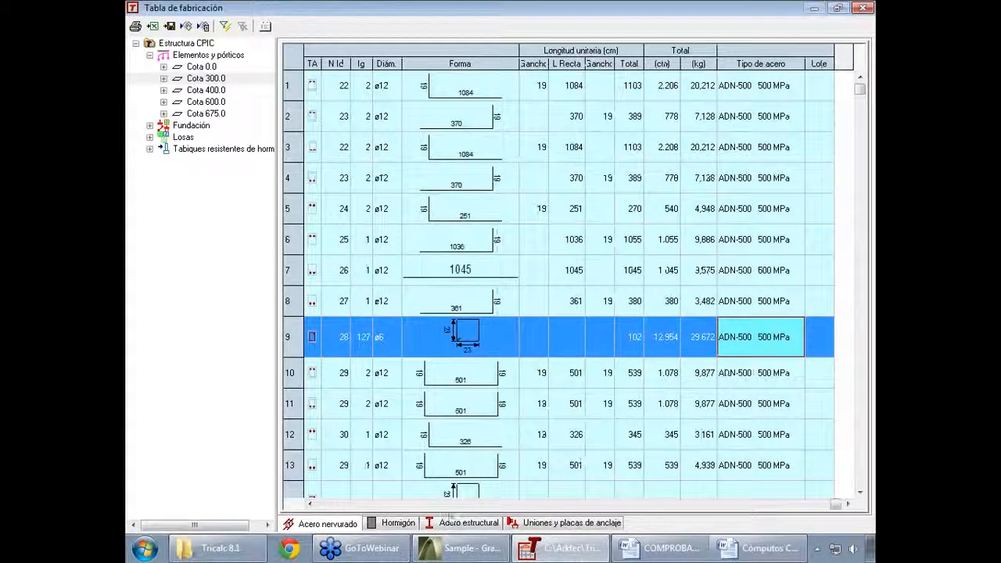
{"action": "left_click", "coordinate": [337, 505]}
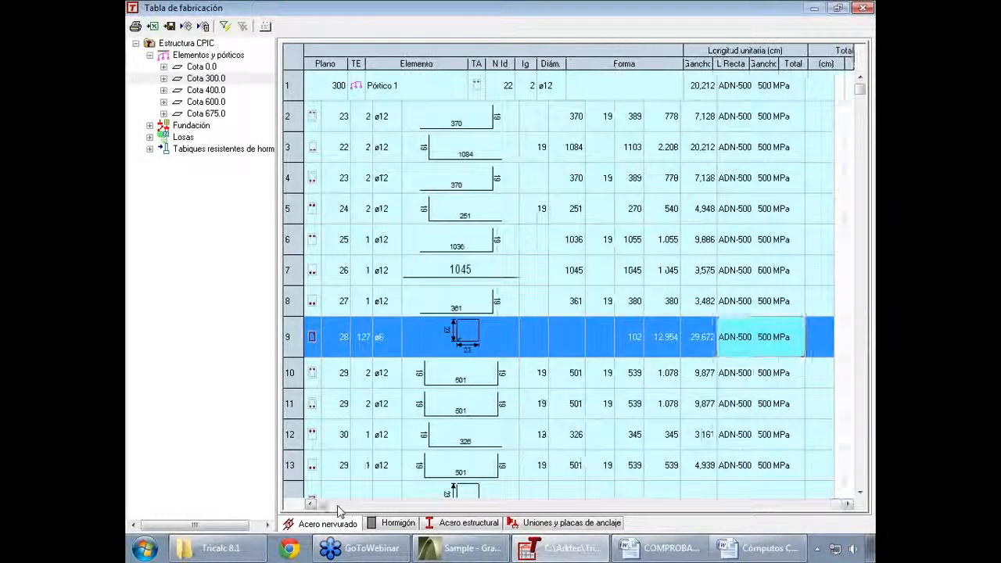
{"action": "left_click", "coordinate": [862, 441]}
{"action": "left_click", "coordinate": [863, 445]}
{"action": "left_click", "coordinate": [863, 445]}
{"action": "left_click", "coordinate": [863, 445]}
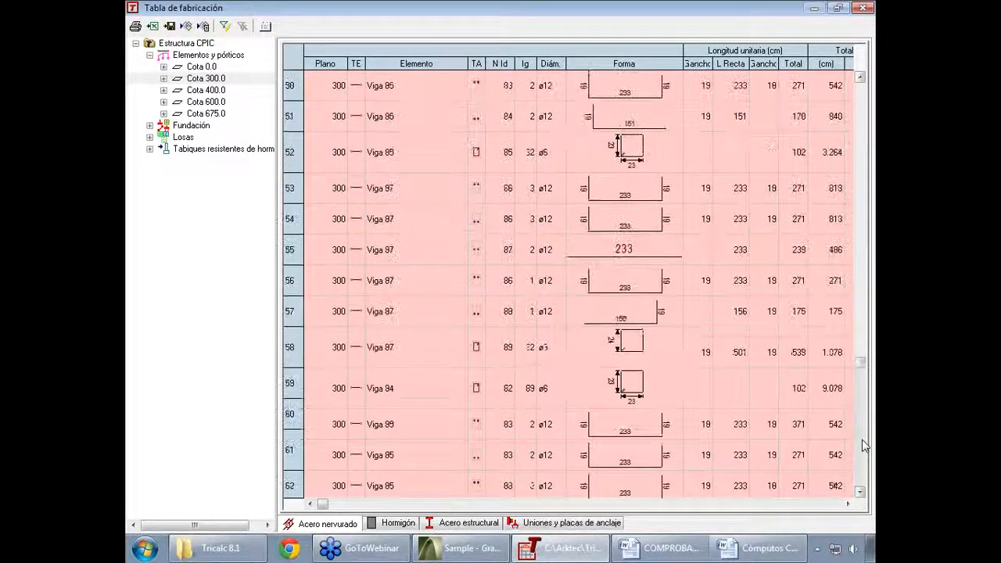
- List the concrete of the beams and columns at Cota 300.0 and examine the volume of each element
{"action": "left_click", "coordinate": [393, 524]}
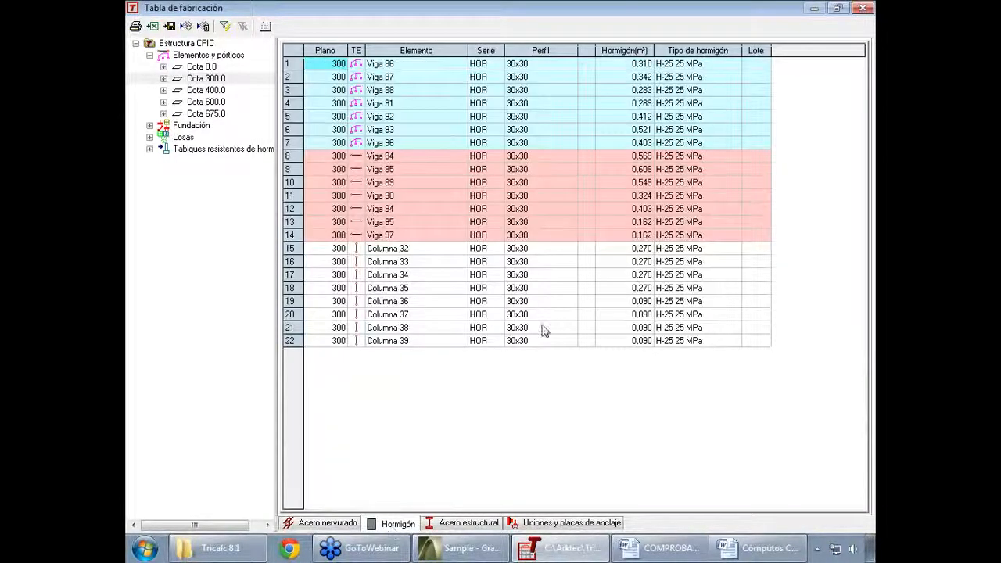
{"action": "left_click", "coordinate": [627, 104]}
{"action": "left_click", "coordinate": [629, 129]}
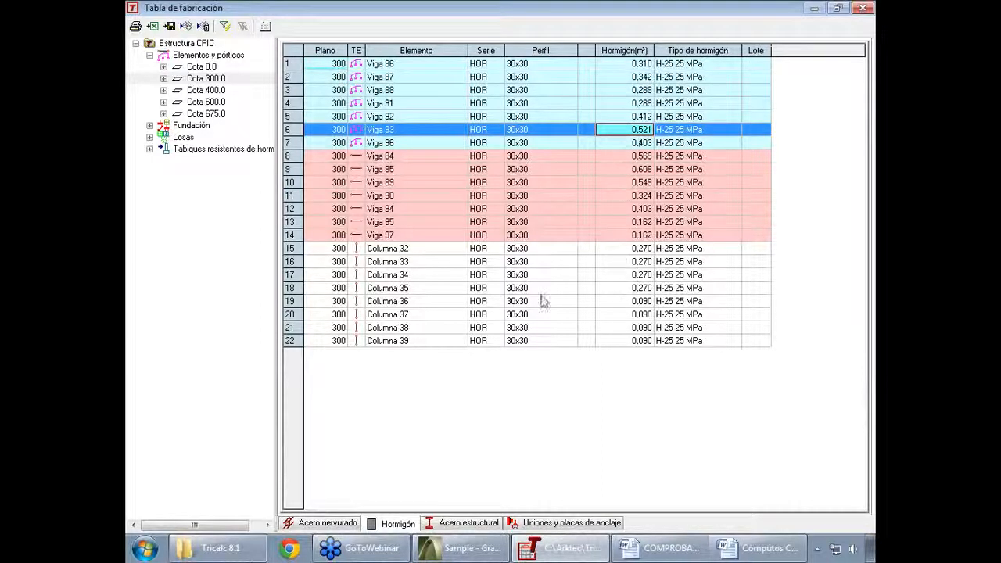
{"action": "left_click", "coordinate": [383, 288]}
- Check the structural steel list for Cota 300.0 and return to the ribbed steel bars
{"action": "left_click", "coordinate": [456, 524]}
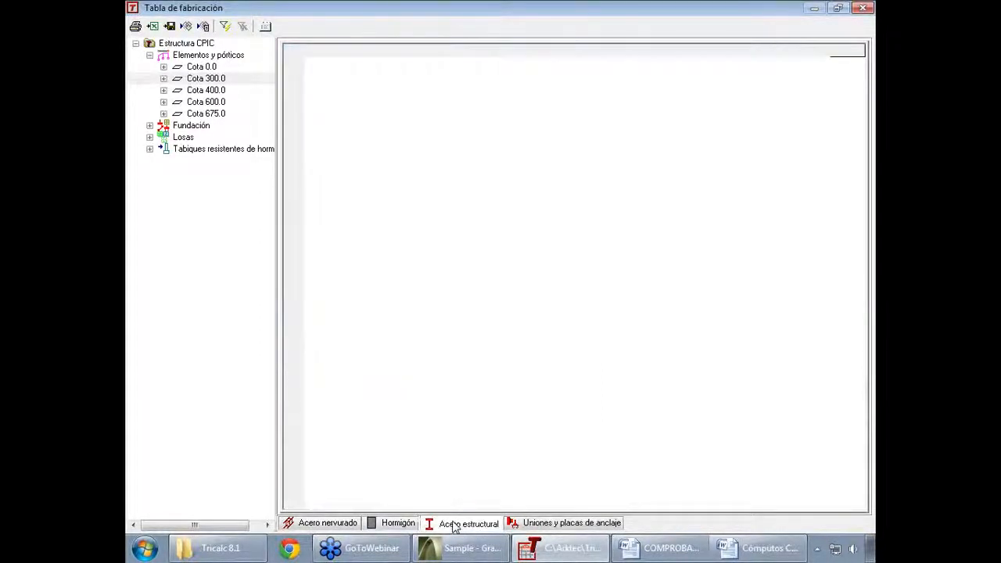
{"action": "left_click", "coordinate": [394, 523]}
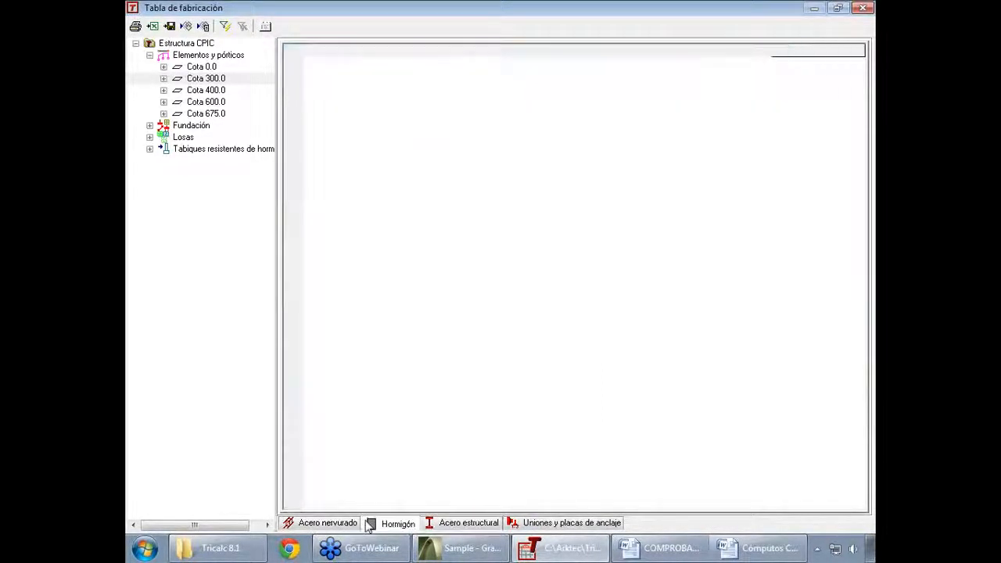
{"action": "left_click", "coordinate": [324, 525]}
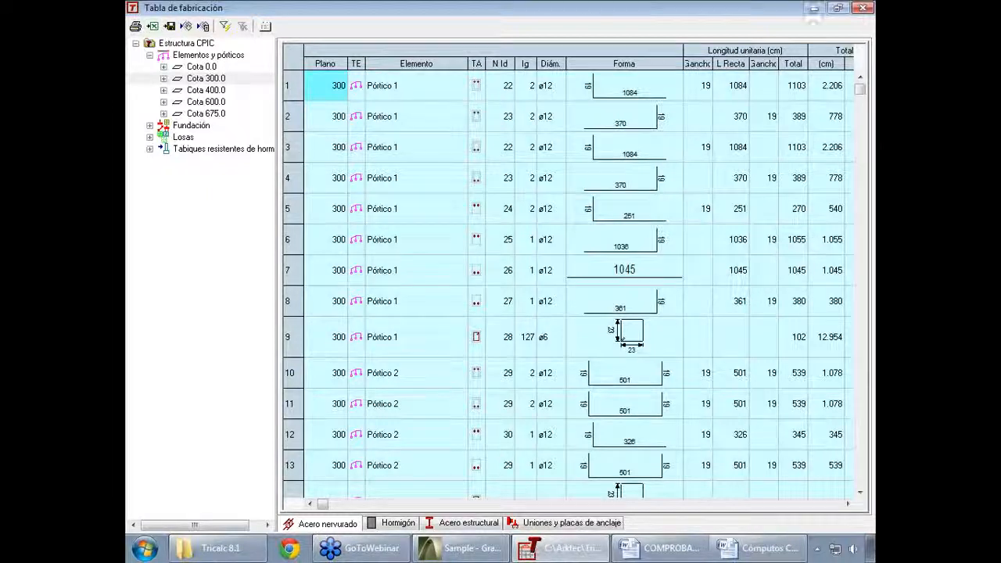
- Close the fabrication table and display the whole structure in axonometric view
{"action": "left_click", "coordinate": [863, 8]}
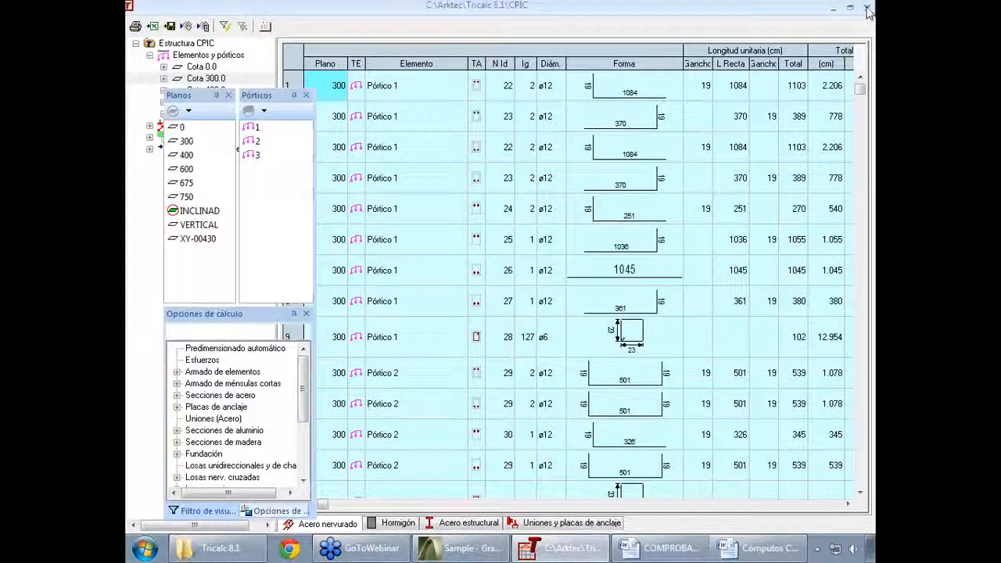
{"action": "left_click", "coordinate": [867, 8]}
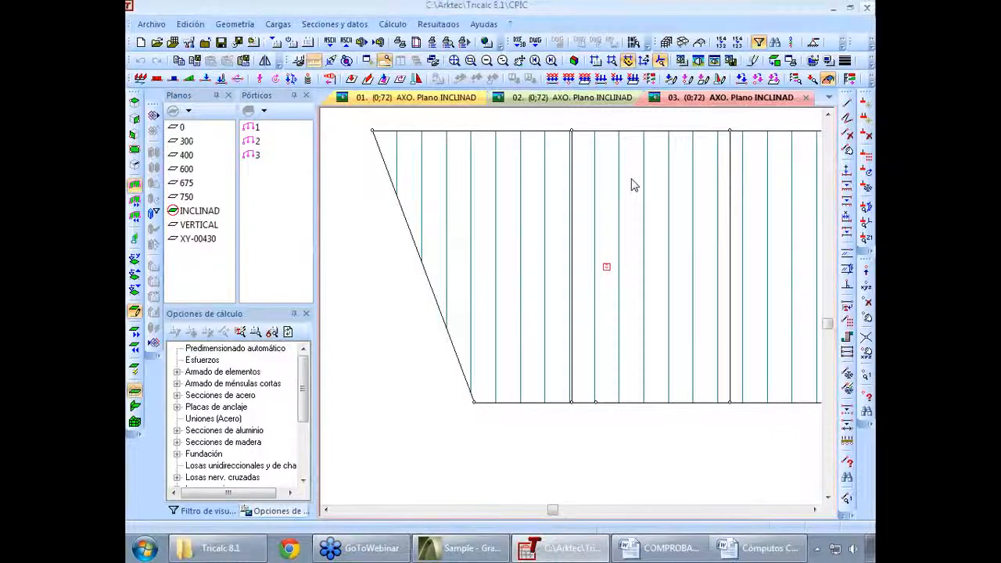
{"action": "left_click", "coordinate": [573, 61]}
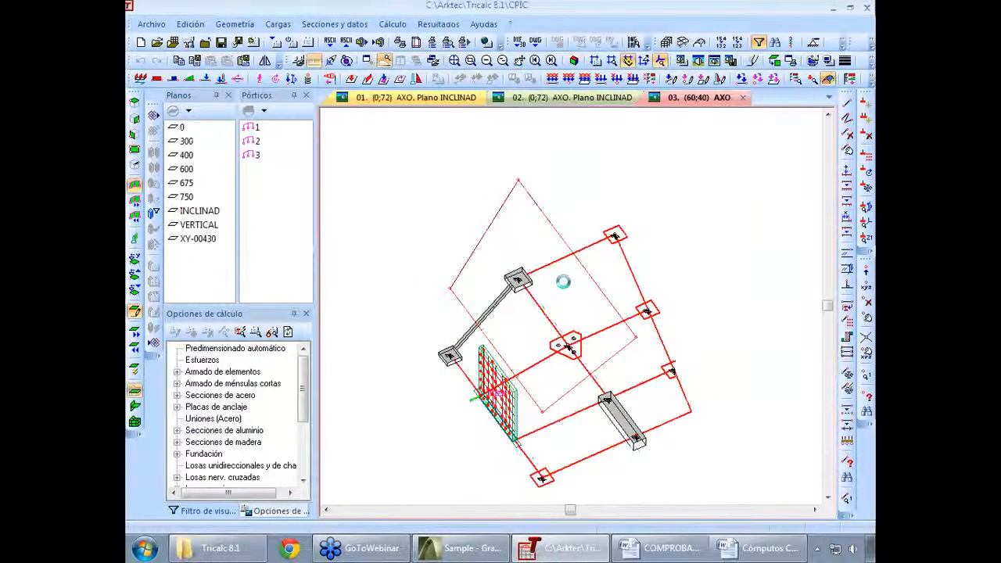
- Rotate the axonometric view to a low viewpoint at (70;5) and examine the complete structure
{"action": "key", "text": "Down"}
{"action": "key", "text": "Down"}
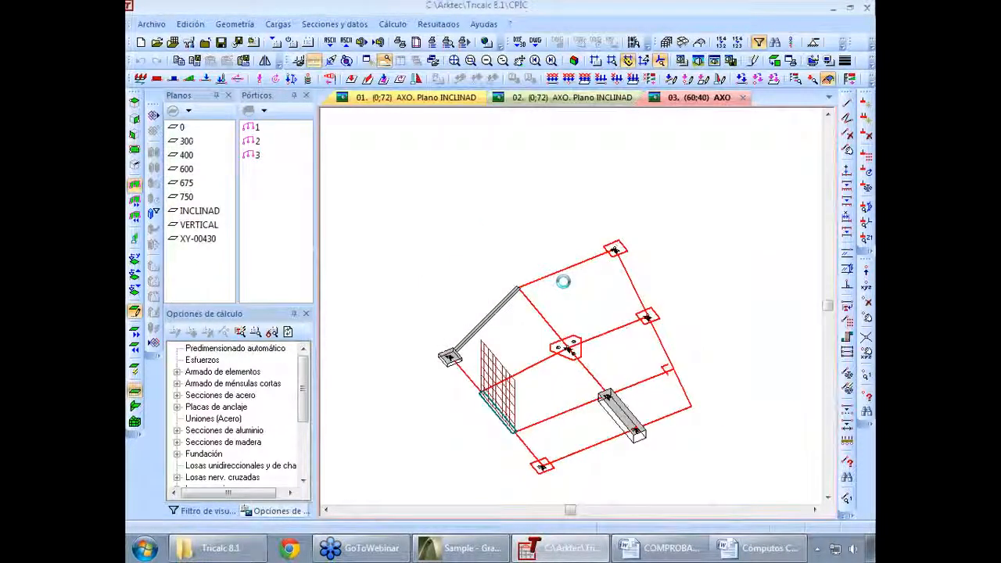
{"action": "key", "text": "Up"}
{"action": "key", "text": "Up"}
{"action": "key", "text": "Up"}
{"action": "key", "text": "Up"}
{"action": "key", "text": "Up"}
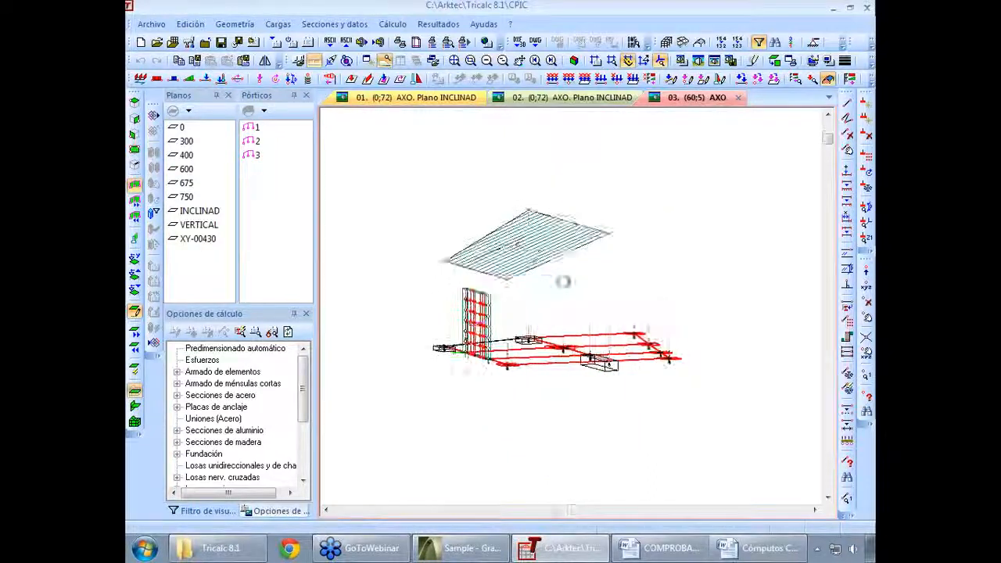
{"action": "key", "text": "Left"}
{"action": "key", "text": "Left"}
{"action": "key", "text": "Left"}
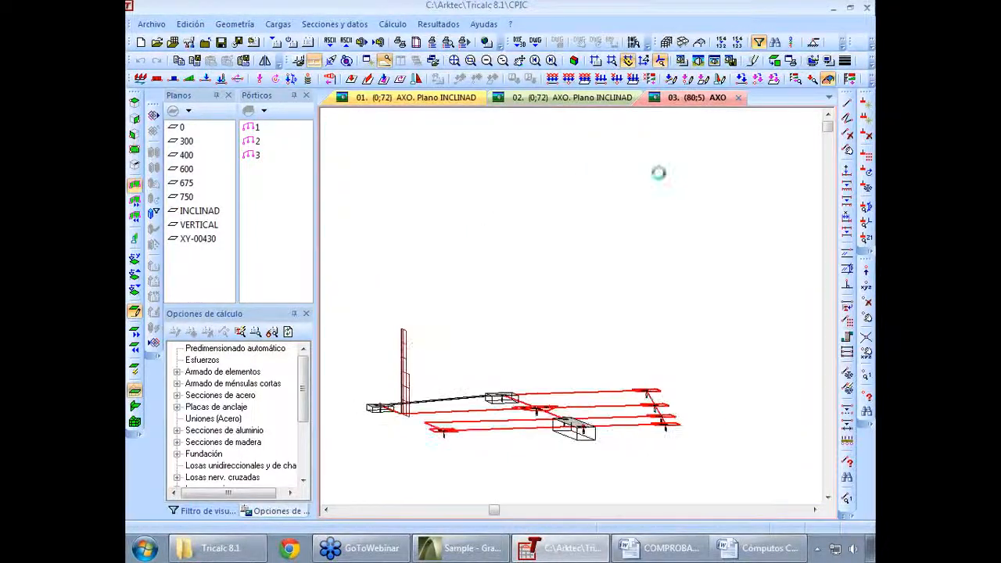
{"action": "left_click", "coordinate": [235, 24]}
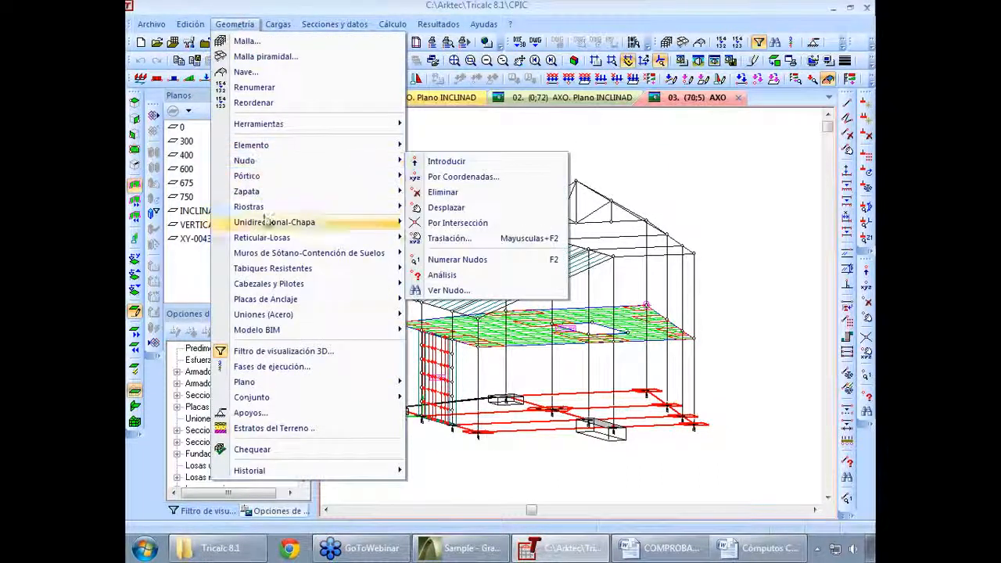
{"action": "key", "text": "Escape"}
{"action": "key", "text": "Escape"}
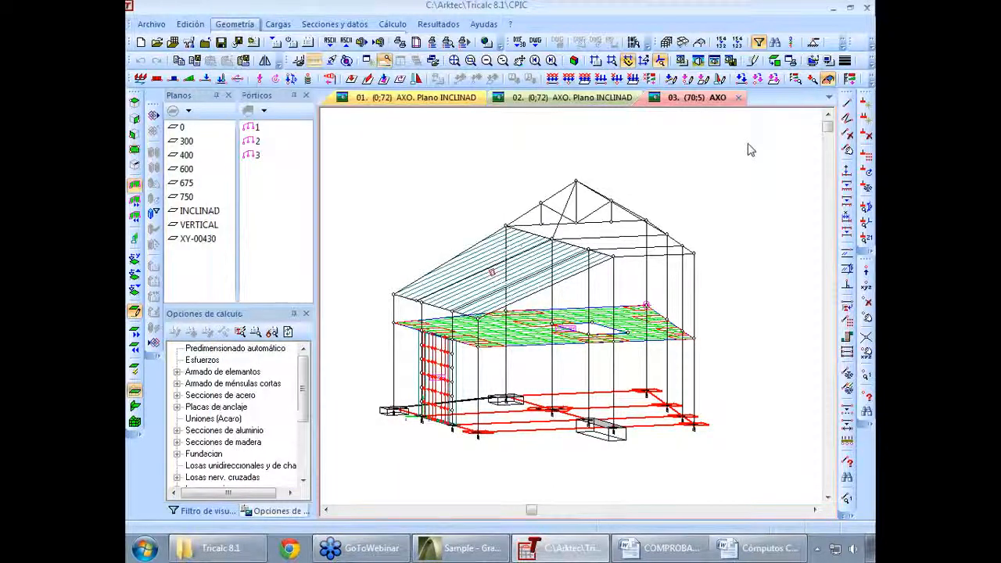
{"action": "key", "text": "Escape"}
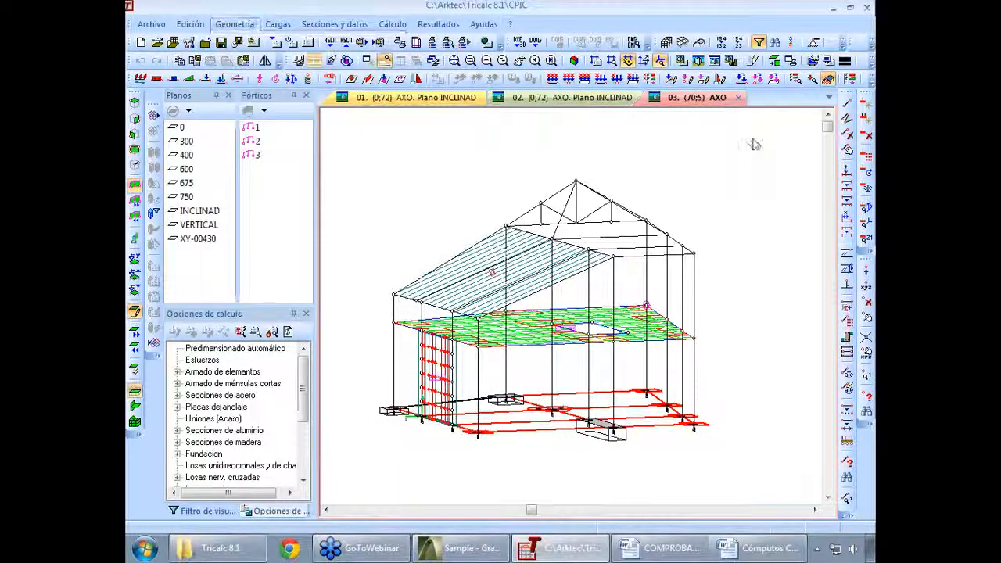